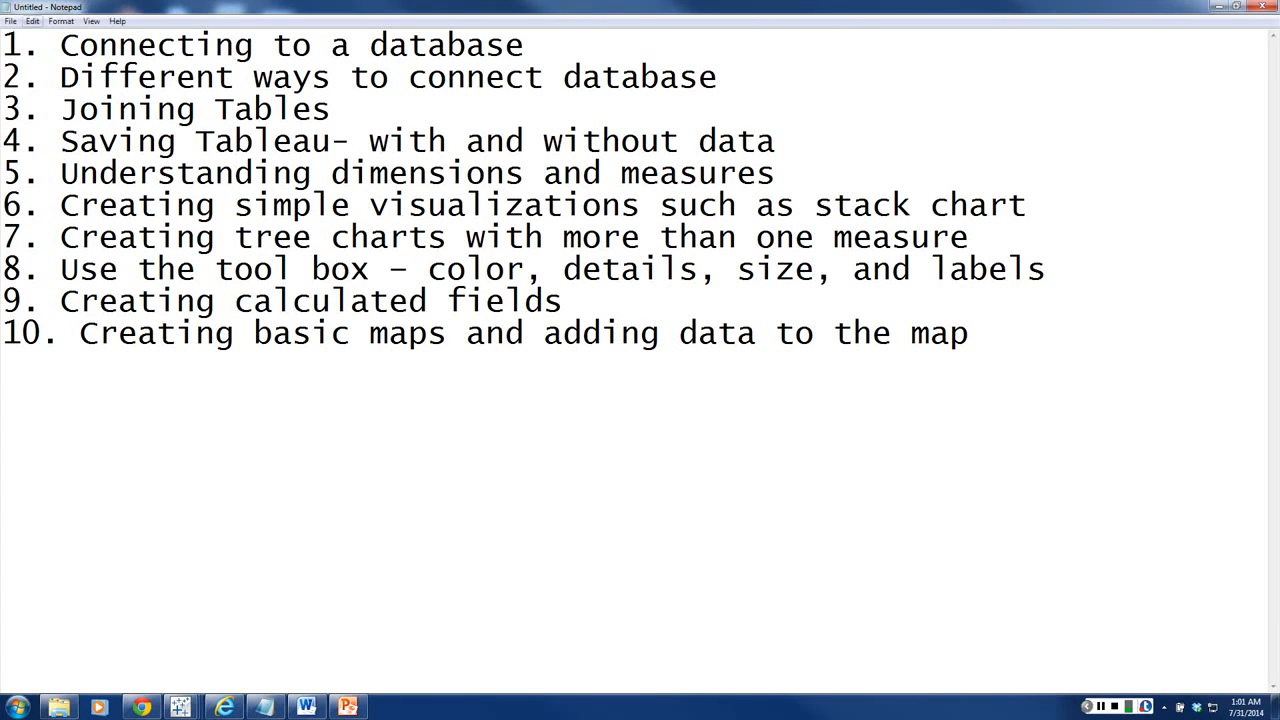
# Step: Switch to Tableau and connect to the Excel workbook Sample - Superstore Subset (Excel)
pyautogui.hotkey('alt', 'Tab')
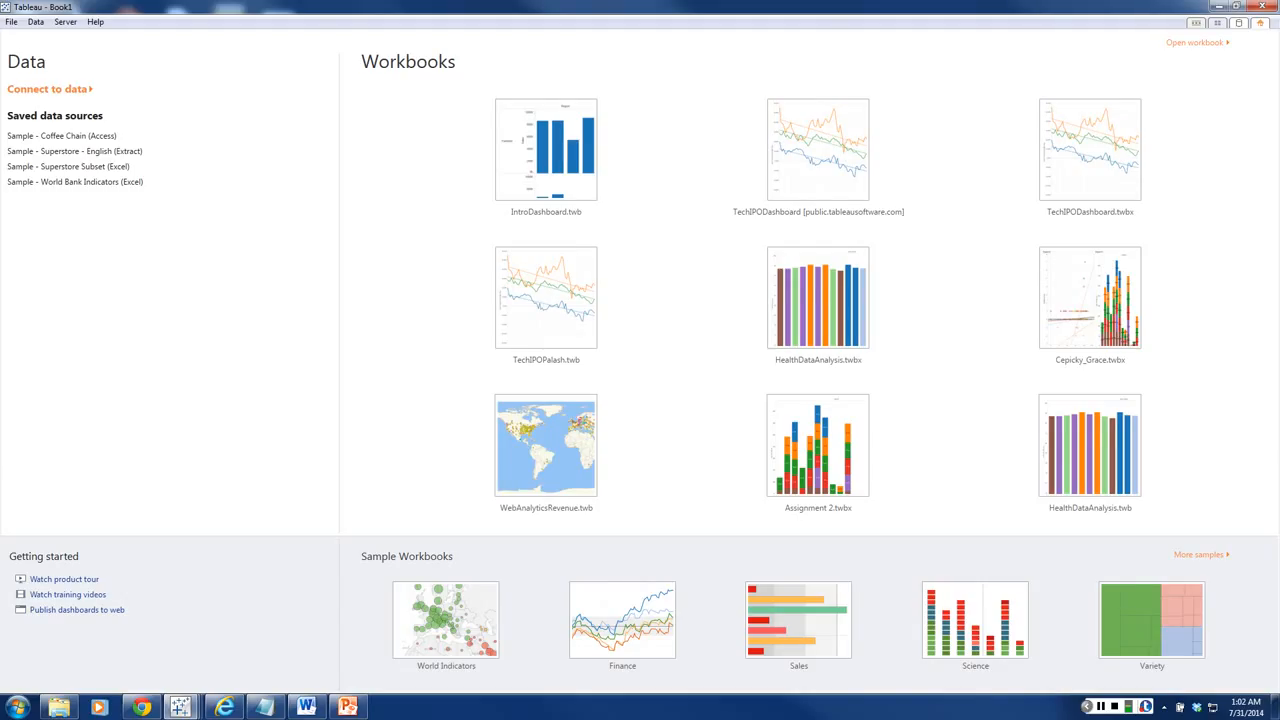
pyautogui.hotkey('ctrl', 'd')
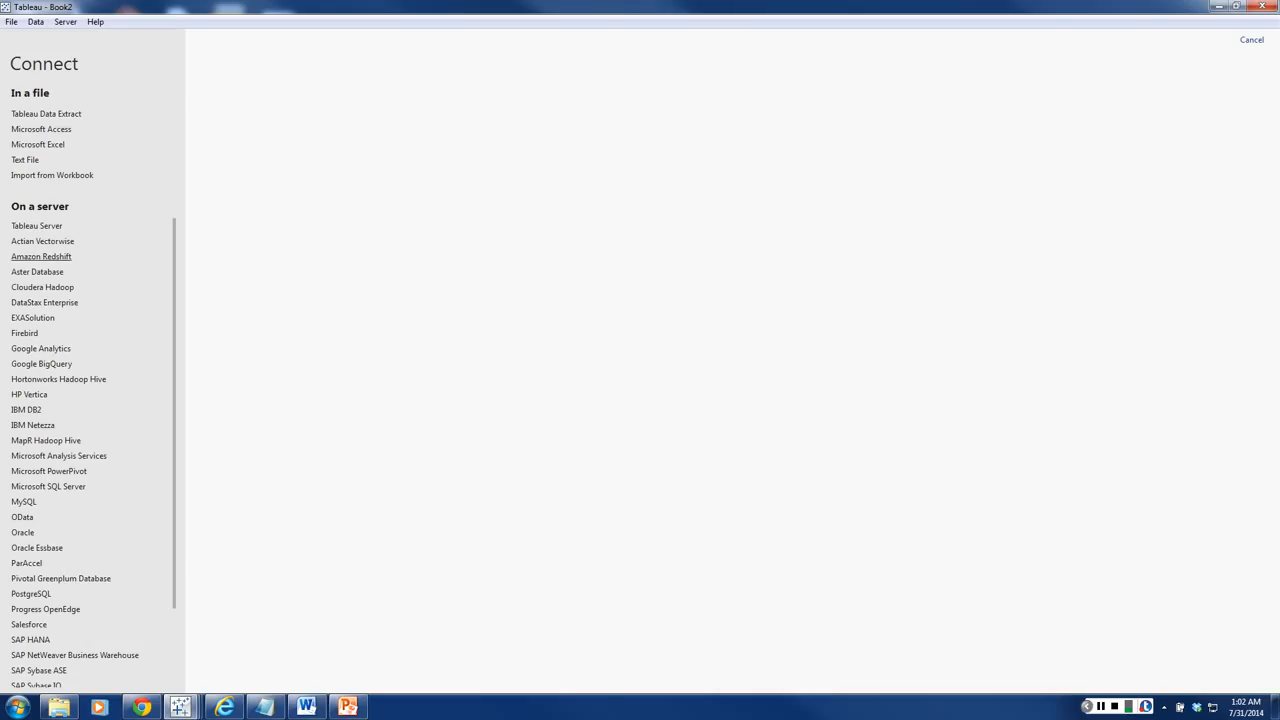
pyautogui.scroll(-3, 90, 450)
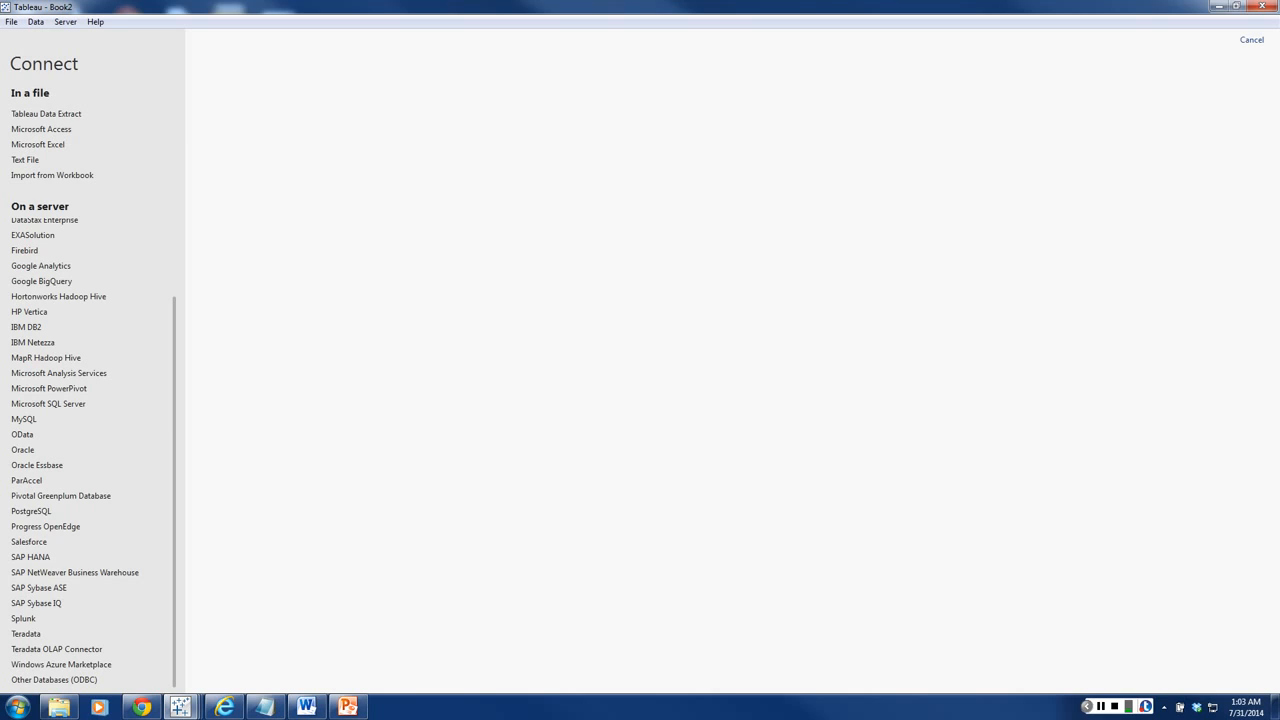
pyautogui.scroll(3, 93, 455)
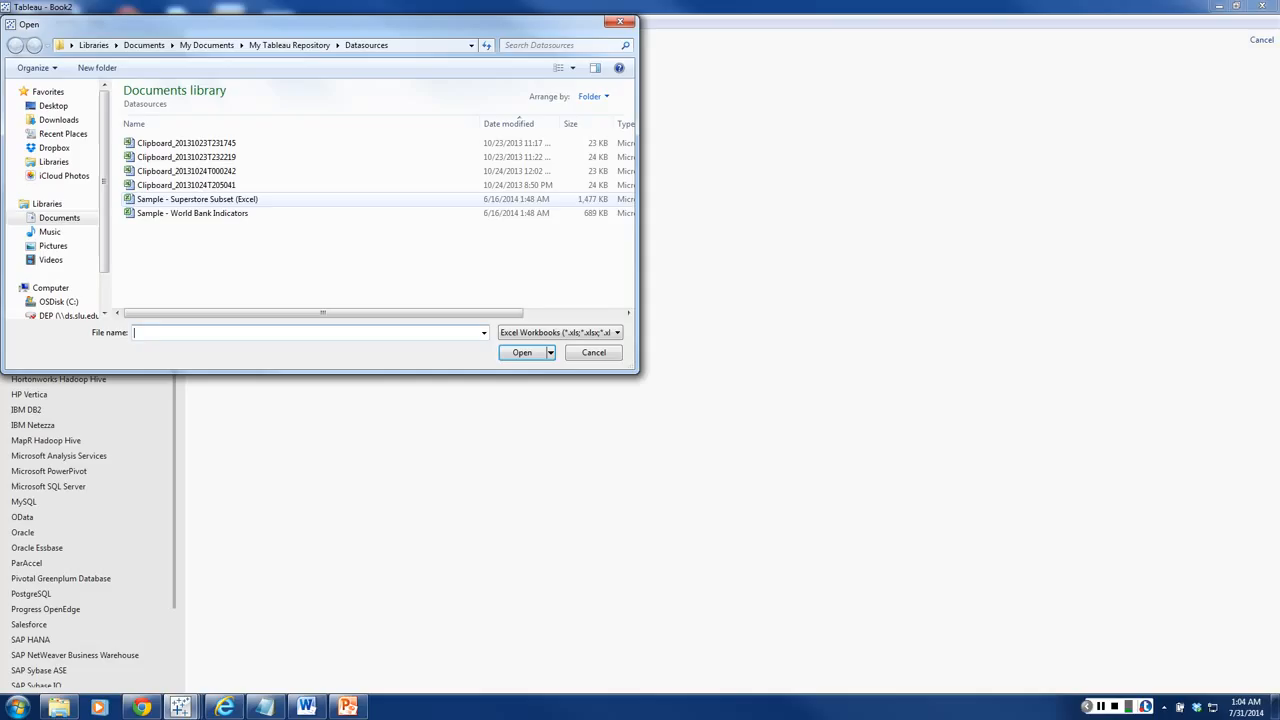
pyautogui.click(197, 199)
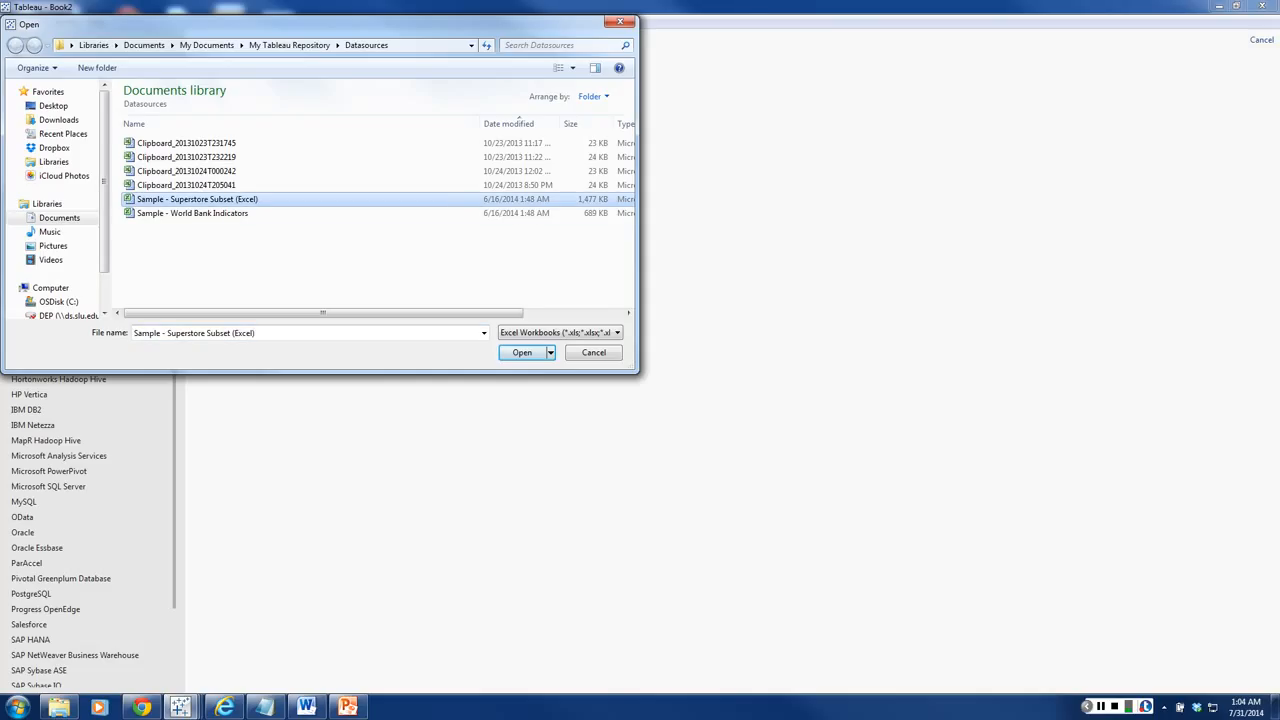
pyautogui.press('Return')
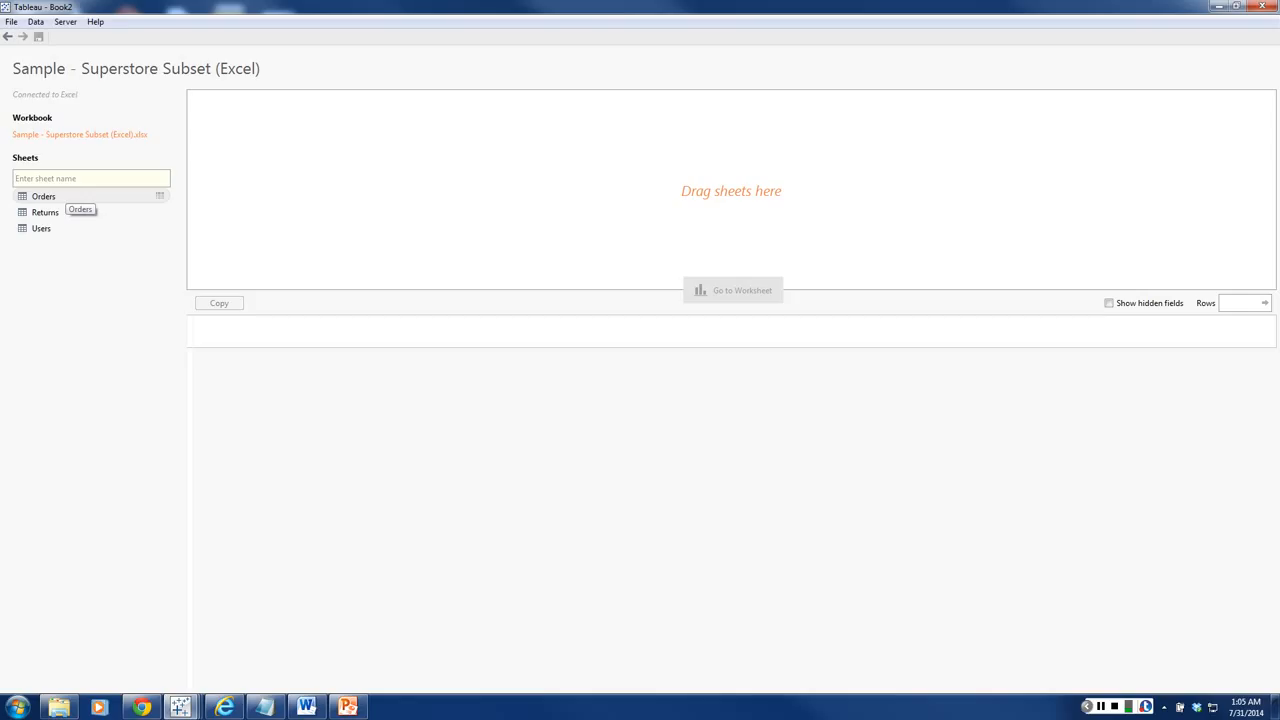
# Step: Add the Orders sheet to the data source and look through its columns in the preview
pyautogui.moveTo(64, 197); pyautogui.dragTo(731, 191)
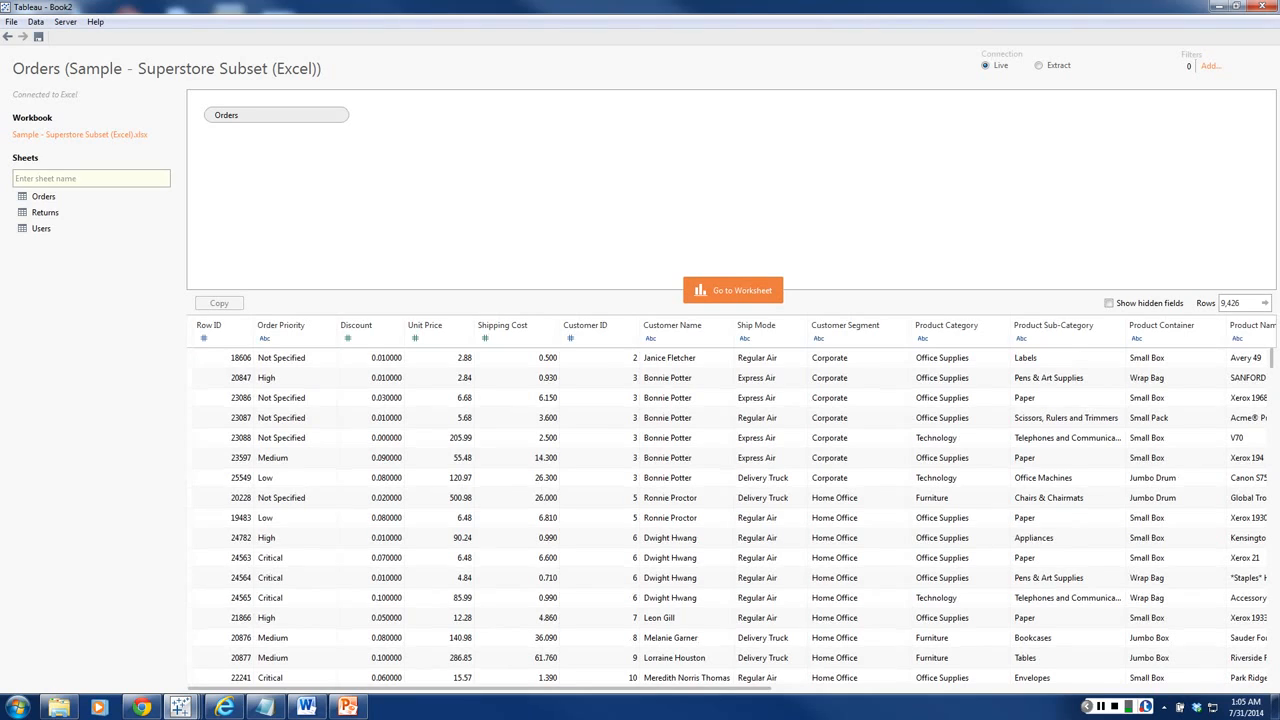
pyautogui.hscroll(10, 732, 505)
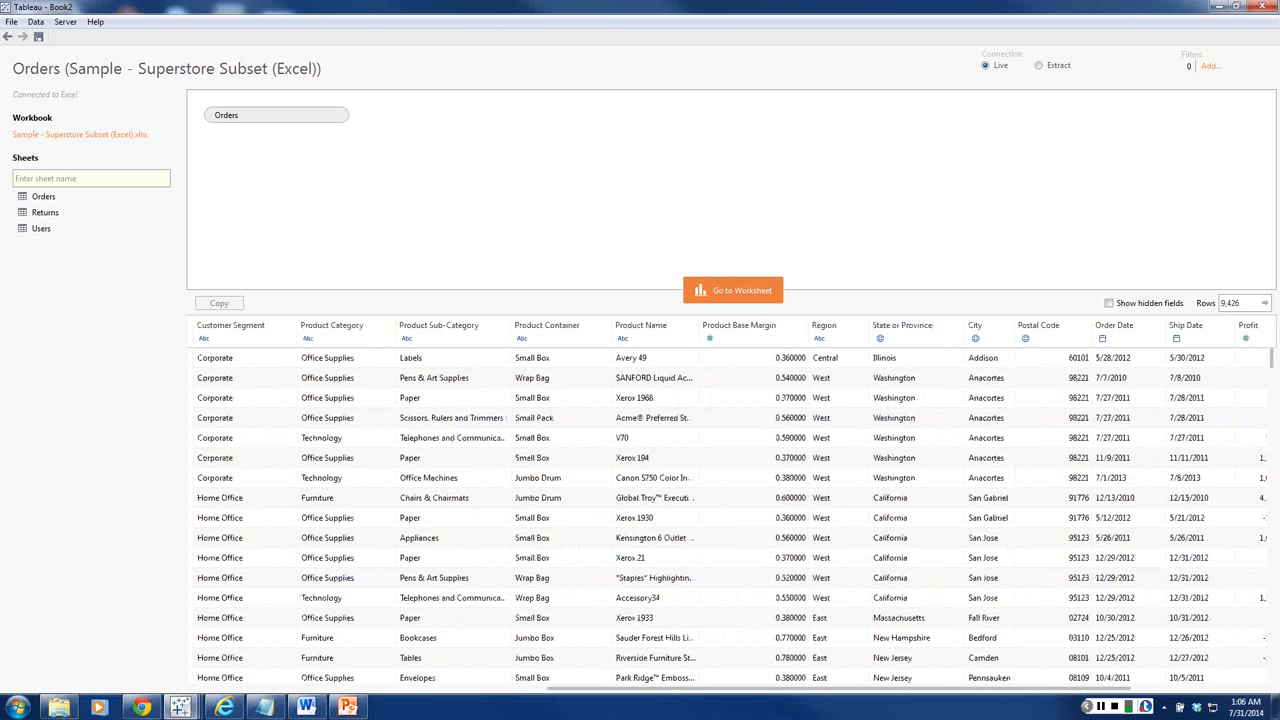
pyautogui.hscroll(3, 732, 505)
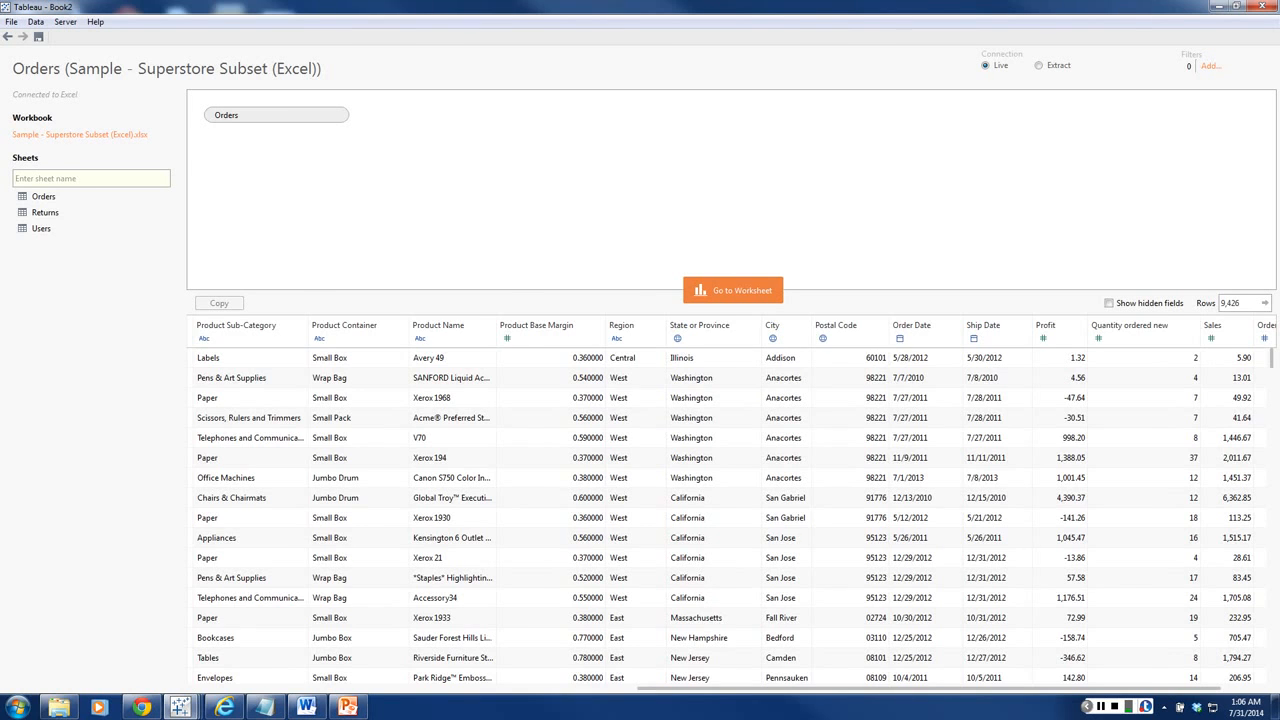
pyautogui.moveTo(929, 688); pyautogui.dragTo(570, 688)
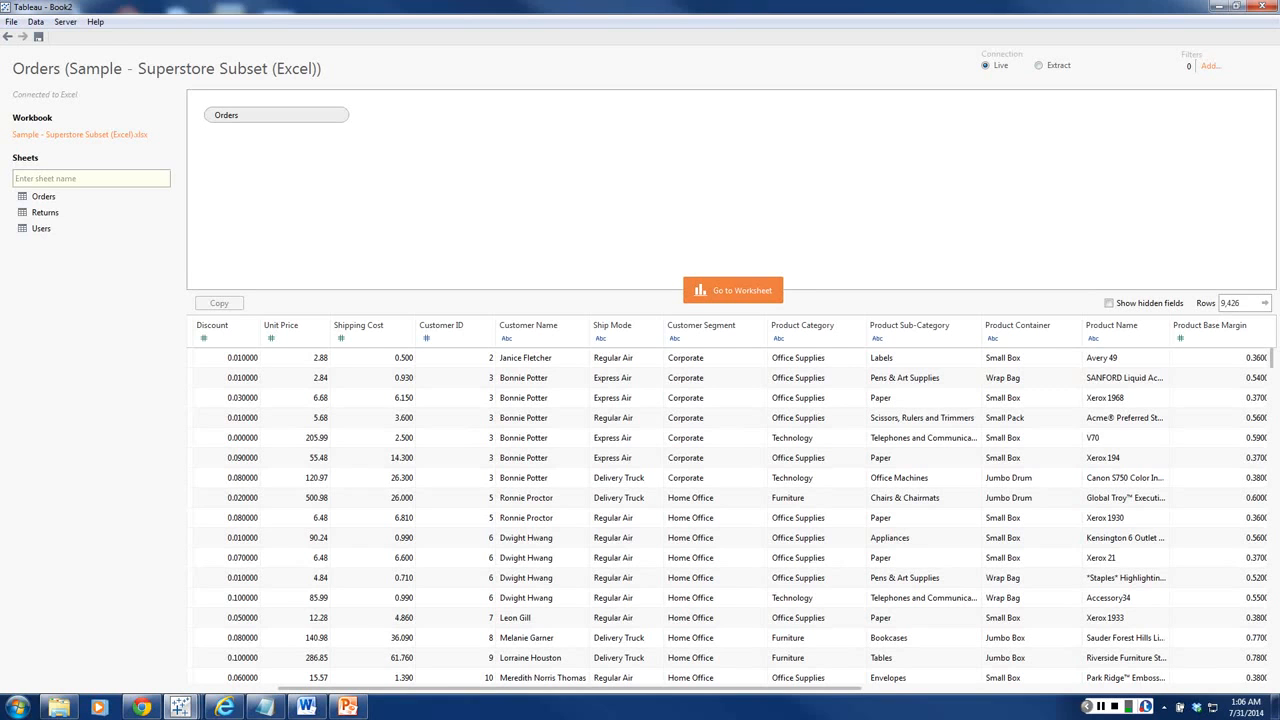
# Step: Join the Returns sheet to Orders with an inner join on Order ID = Order ID (Returns)
pyautogui.moveTo(46, 212); pyautogui.dragTo(300, 160)
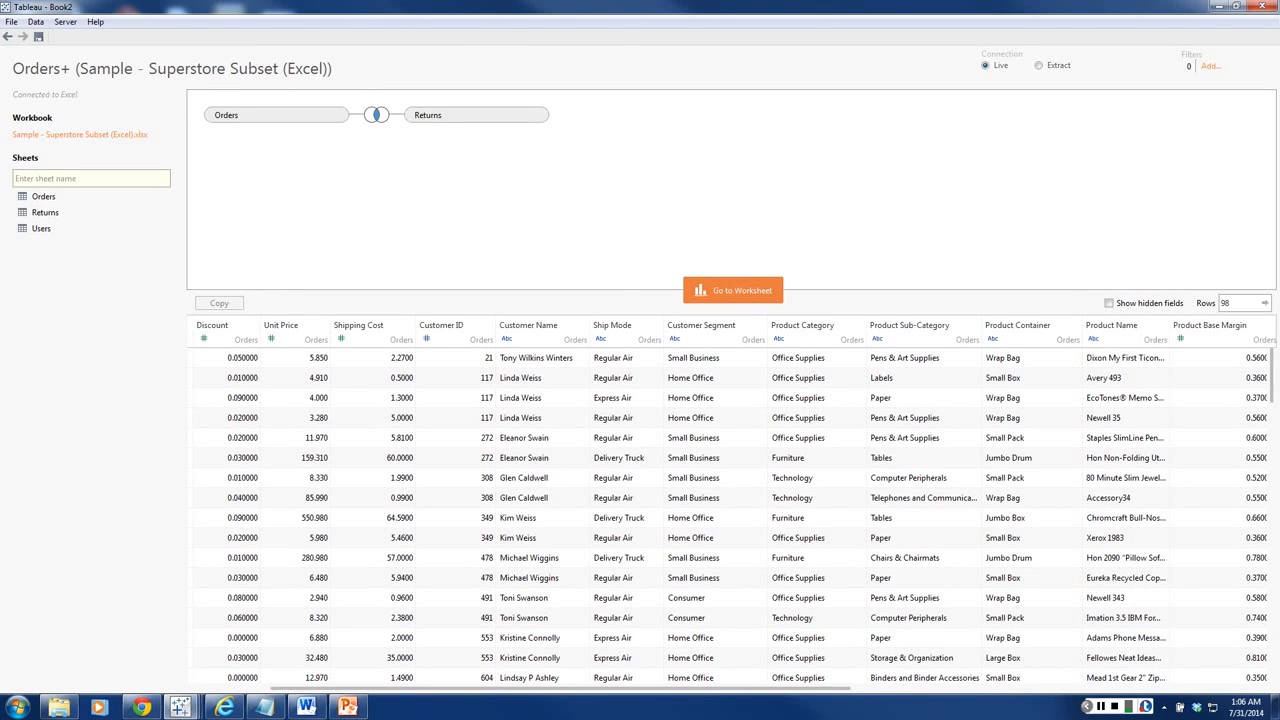
pyautogui.click(376, 115)
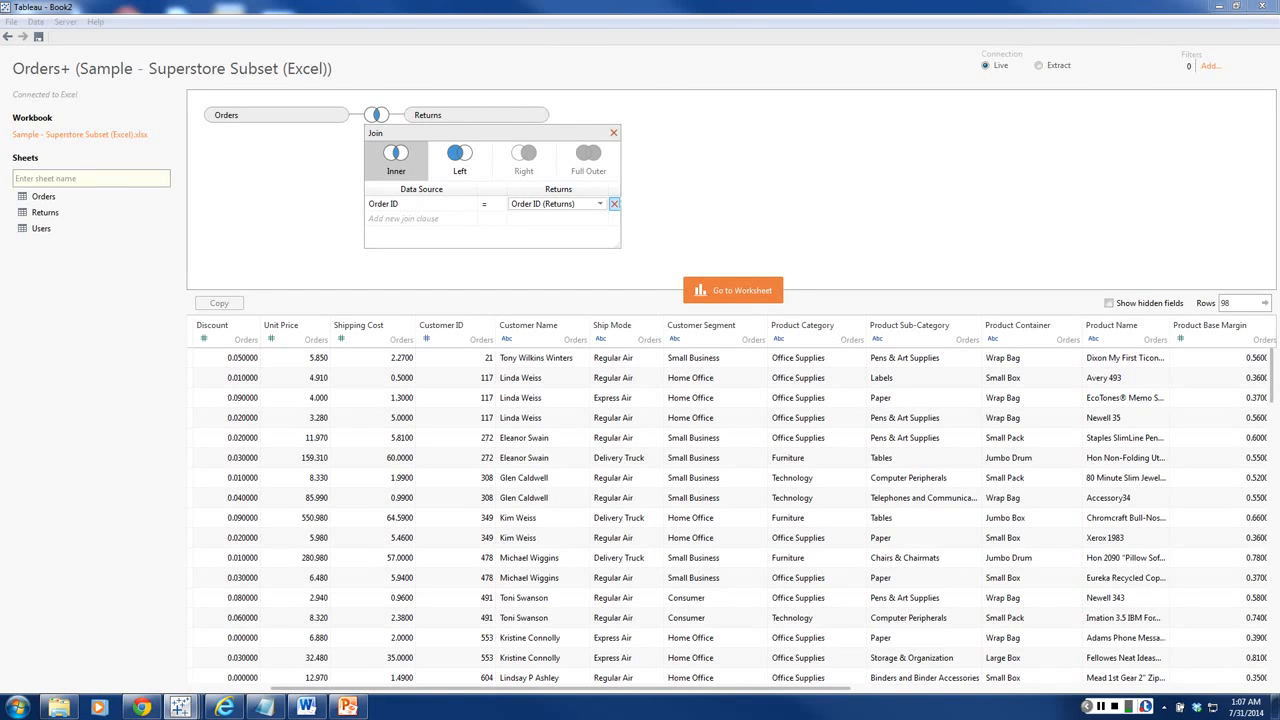
pyautogui.click(469, 203)
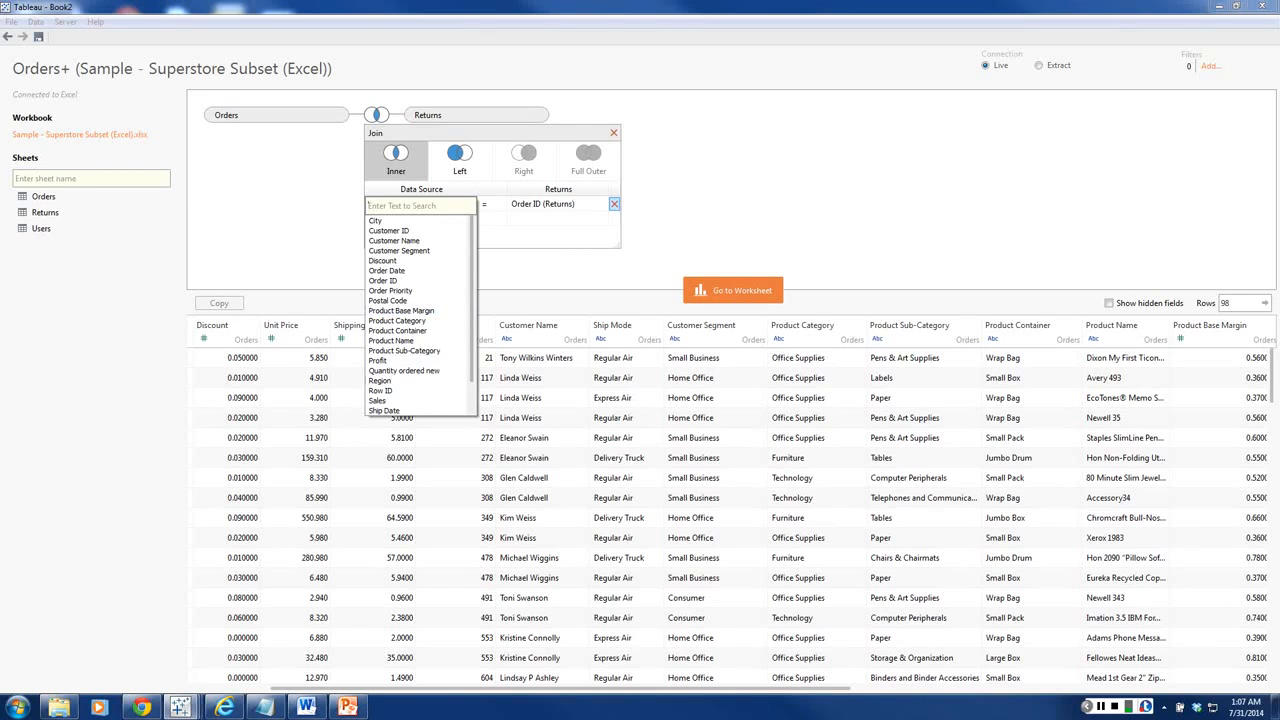
pyautogui.click(383, 281)
pyautogui.click(604, 204)
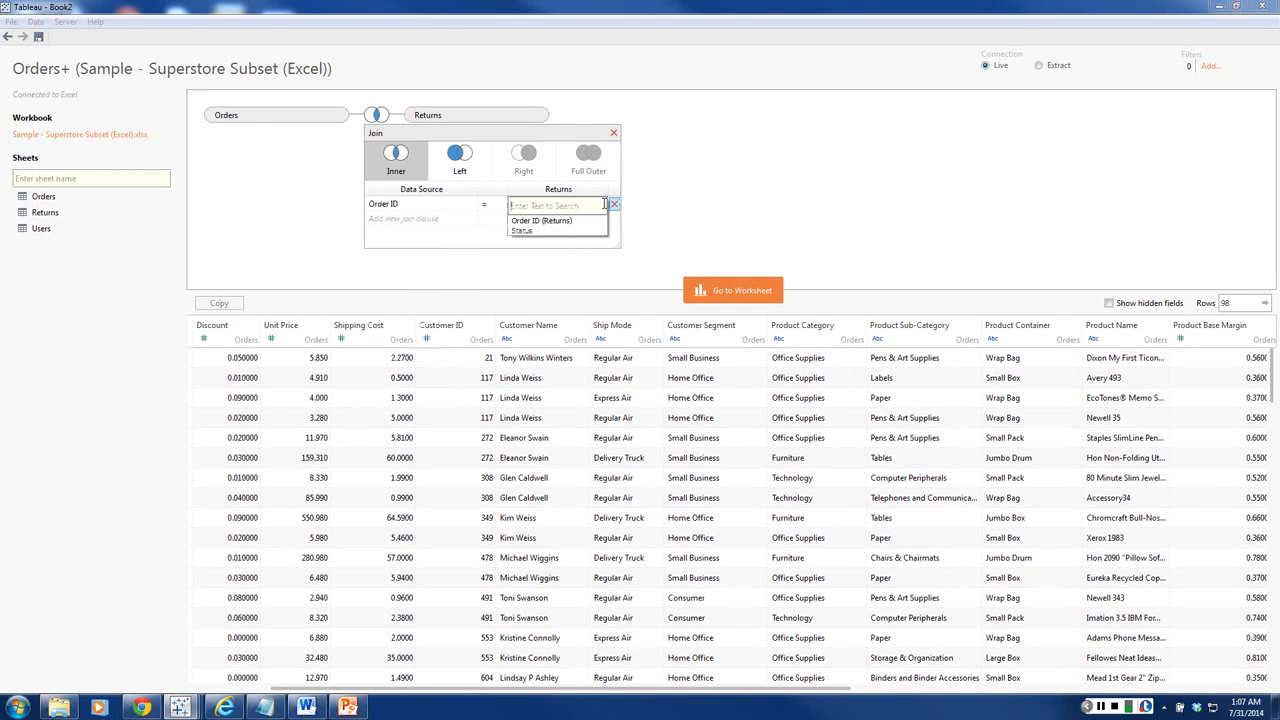
pyautogui.click(545, 220)
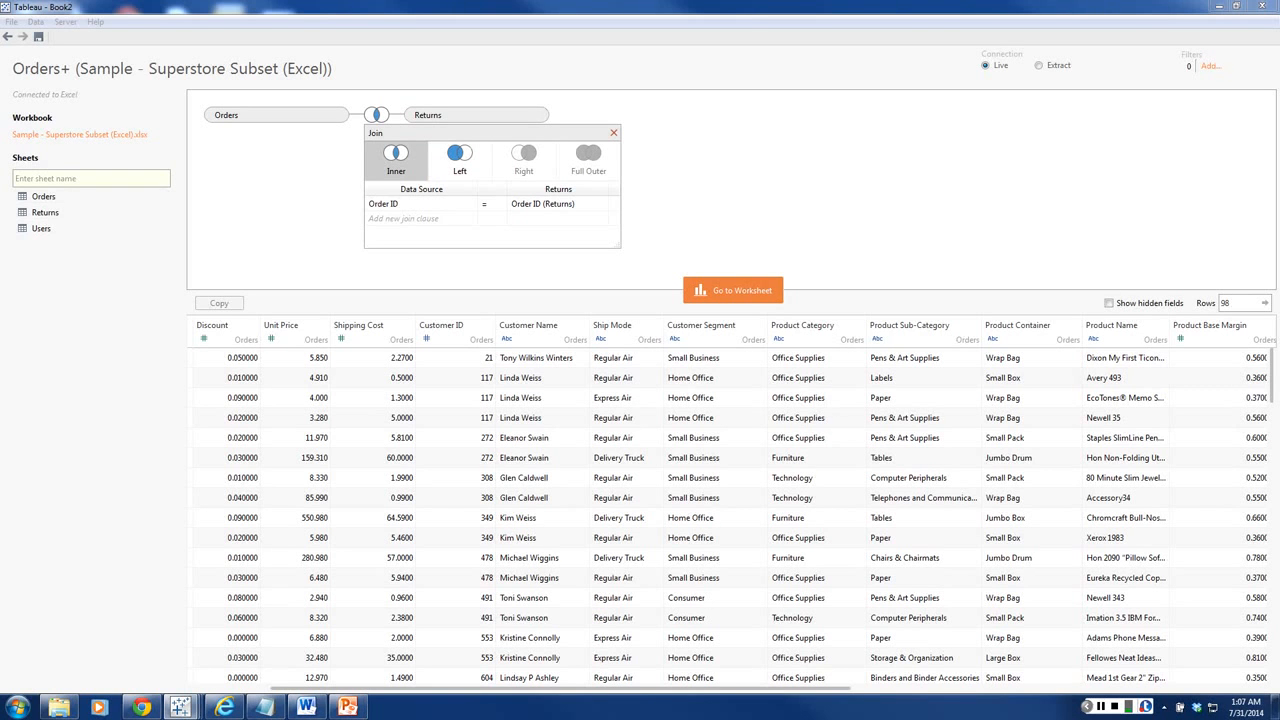
pyautogui.click(614, 133)
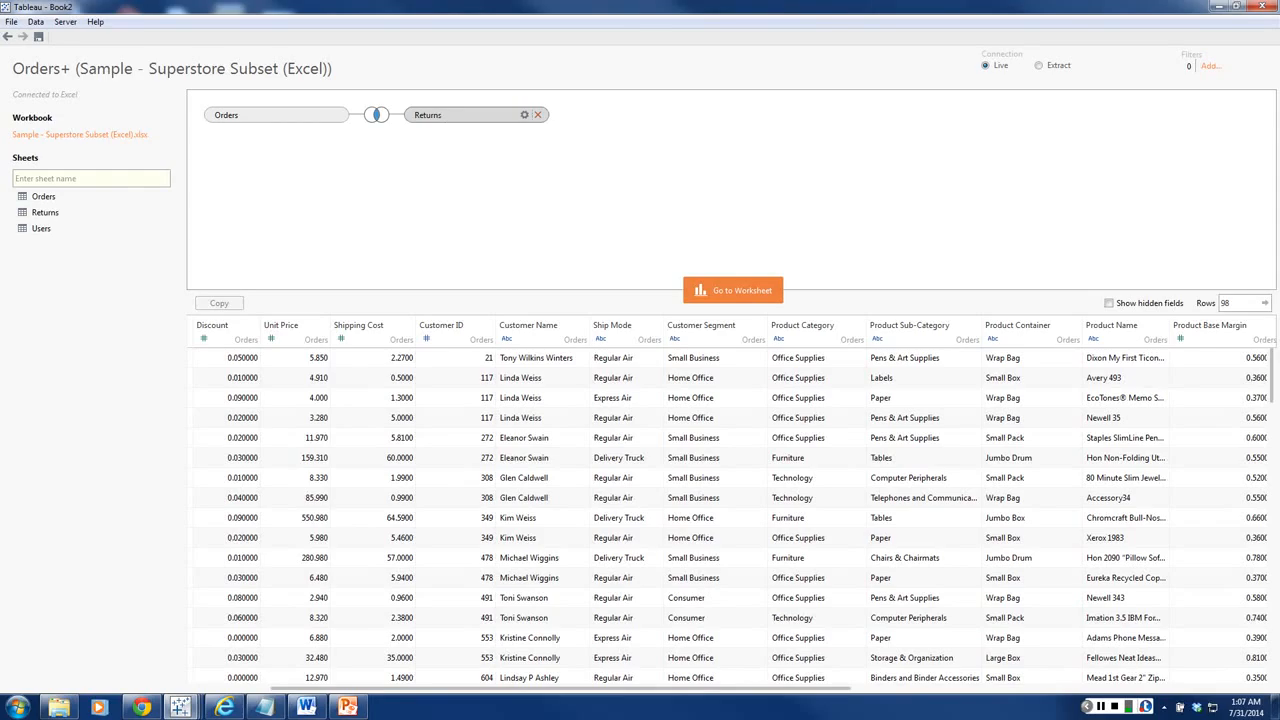
# Step: Remove the Returns sheet from the data source and go to the worksheet
pyautogui.click(537, 114)
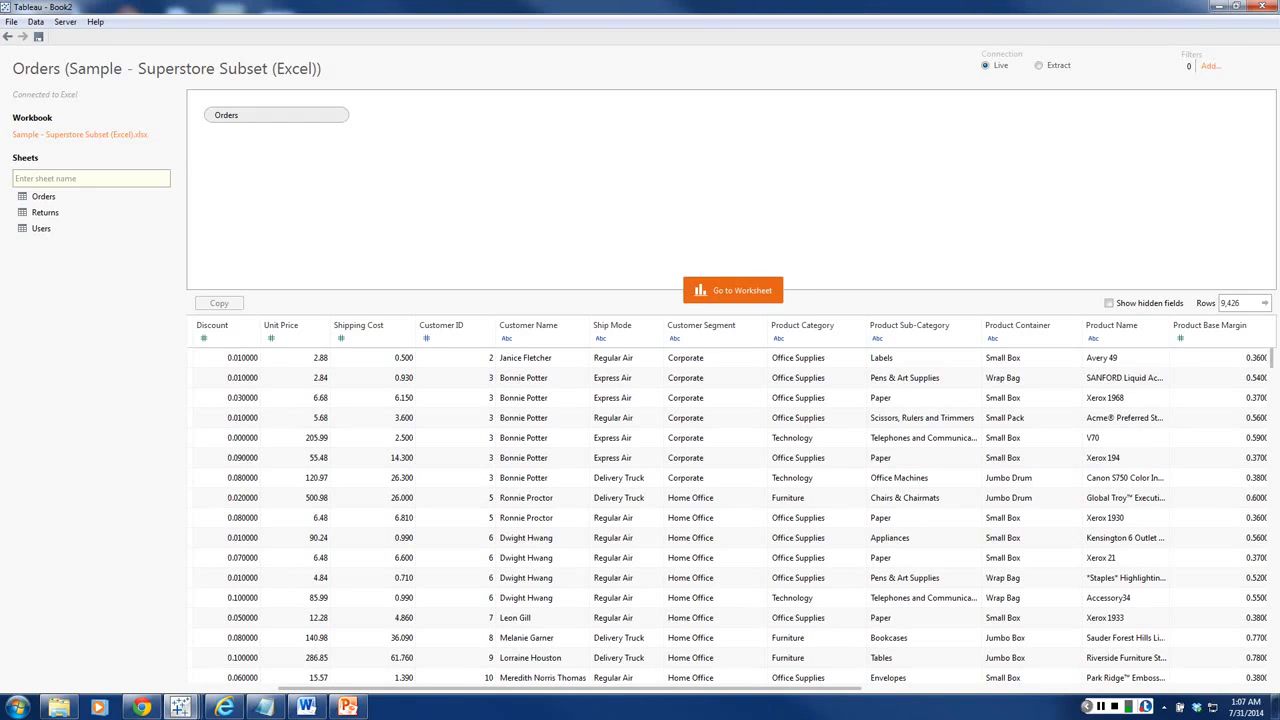
pyautogui.click(733, 290)
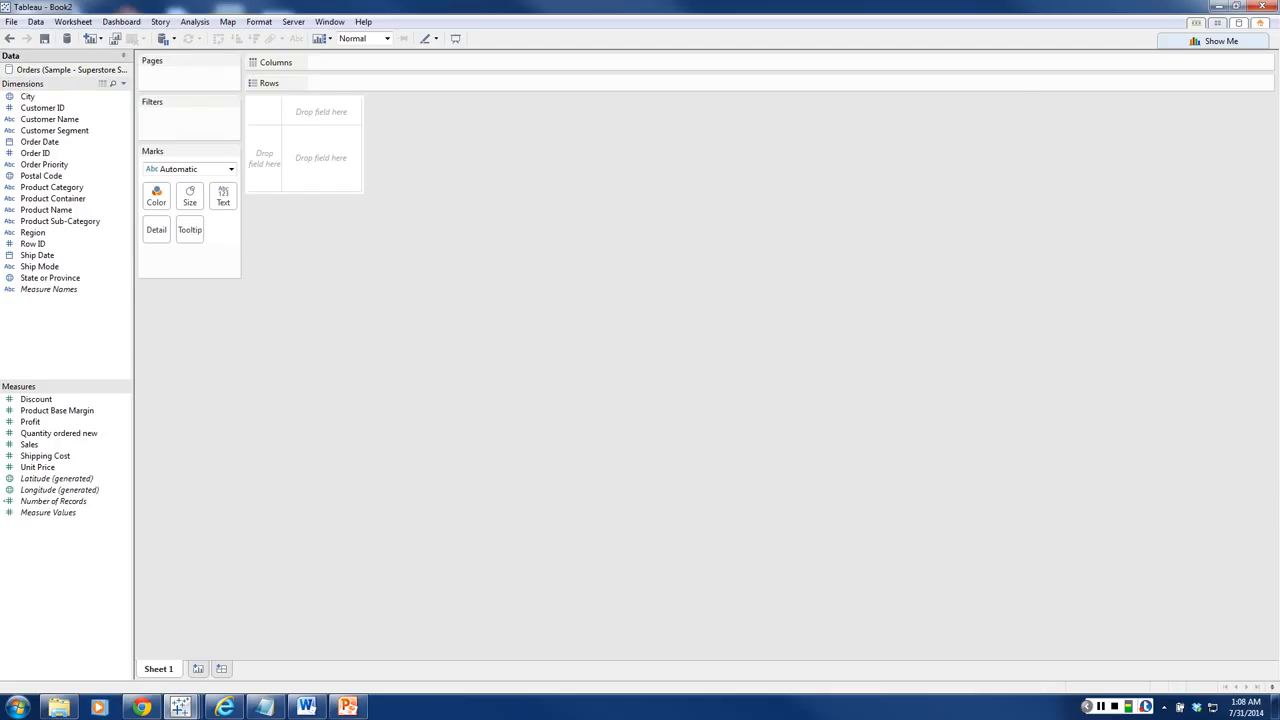
pyautogui.rightClick(112, 70)
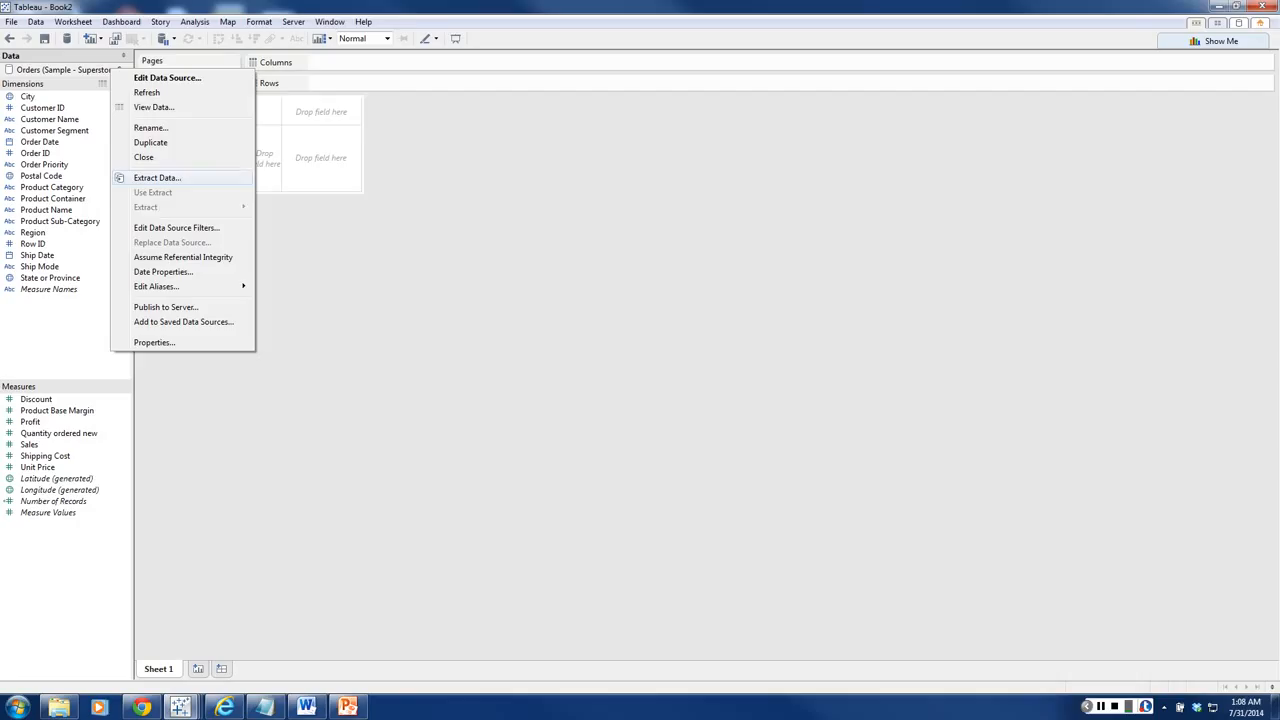
pyautogui.click(88, 221)
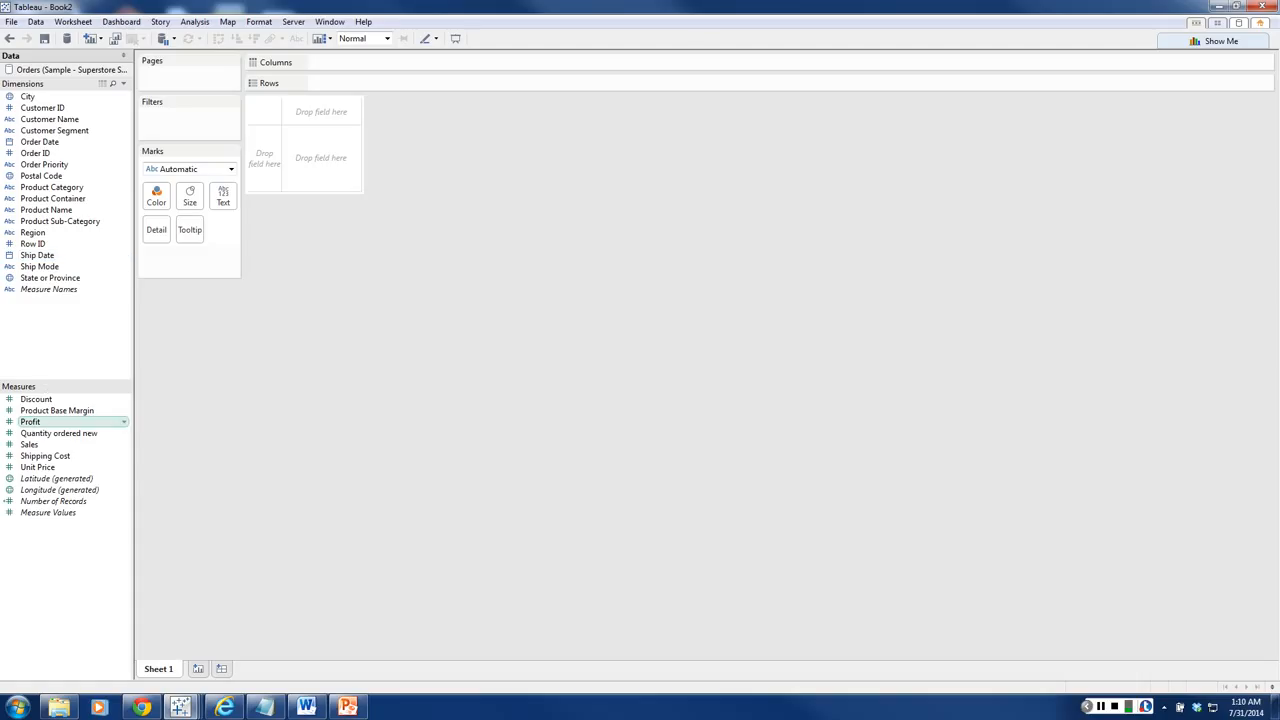
# Step: Select the Profit and Sales measures, view the chart types Show Me offers for them, and clear the selection
pyautogui.click(30, 421)
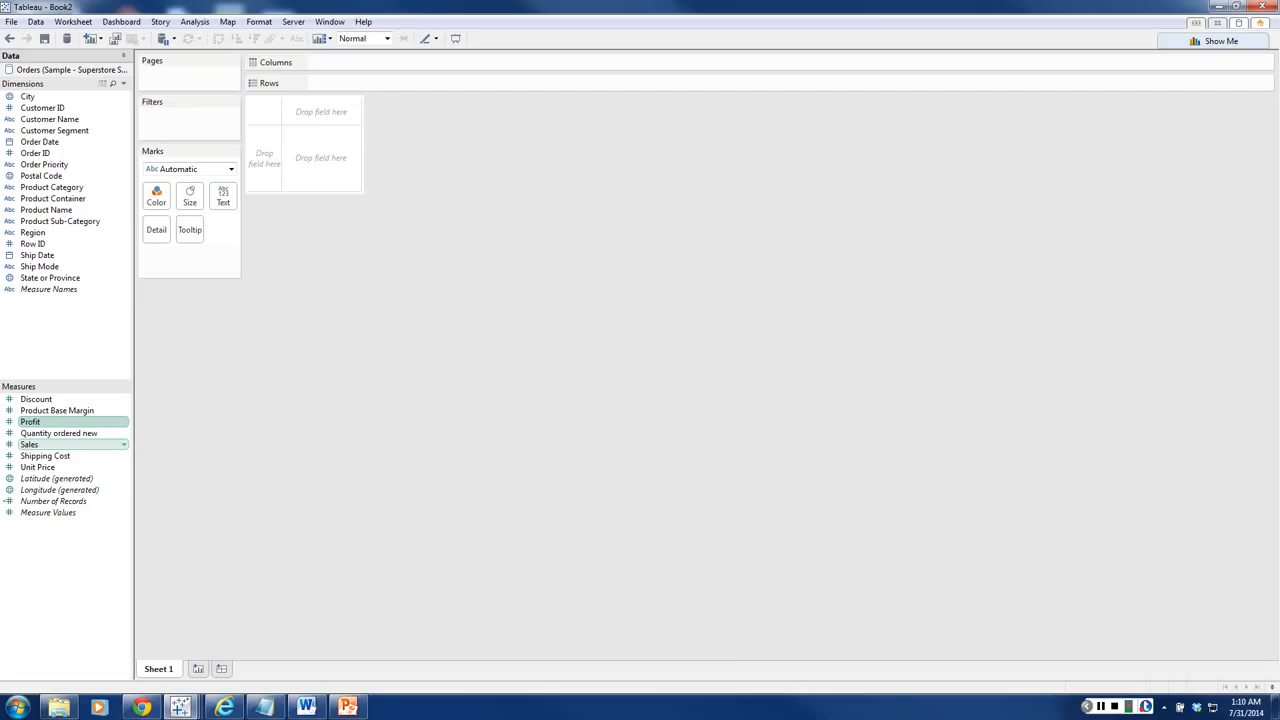
pyautogui.keyDown('ctrl'); pyautogui.click(30, 444); pyautogui.keyUp('ctrl')
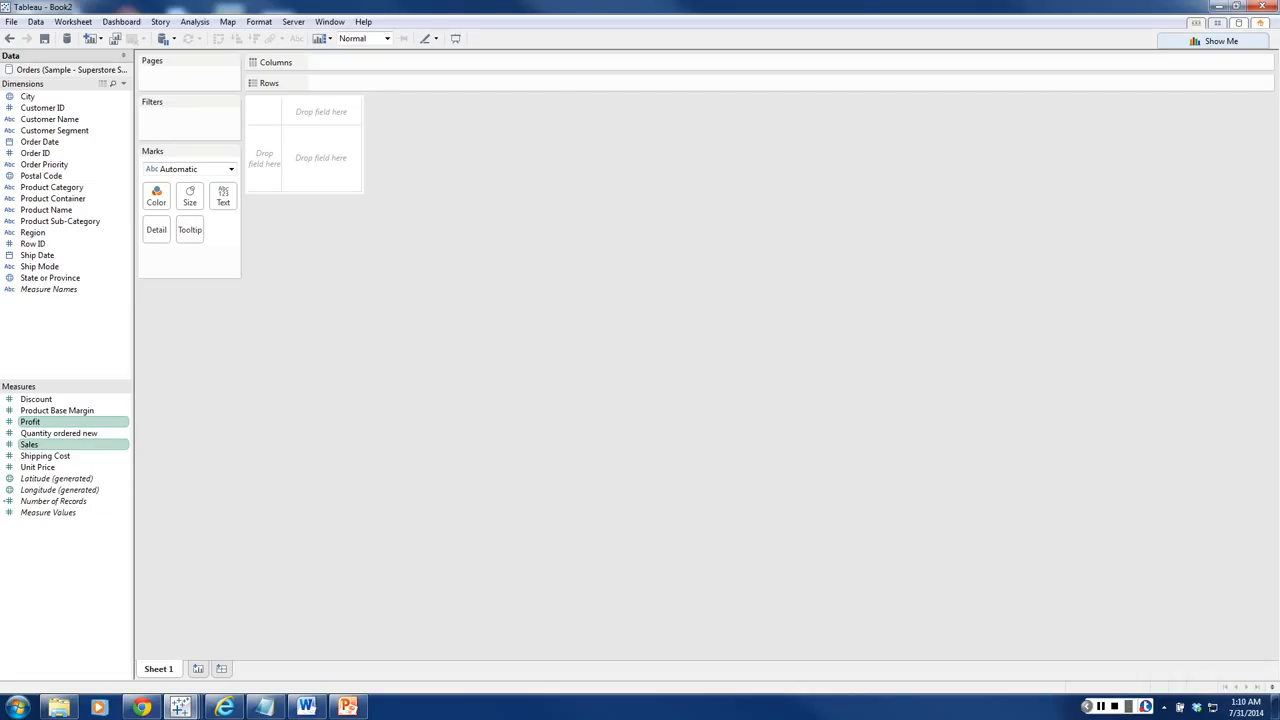
pyautogui.click(1215, 41)
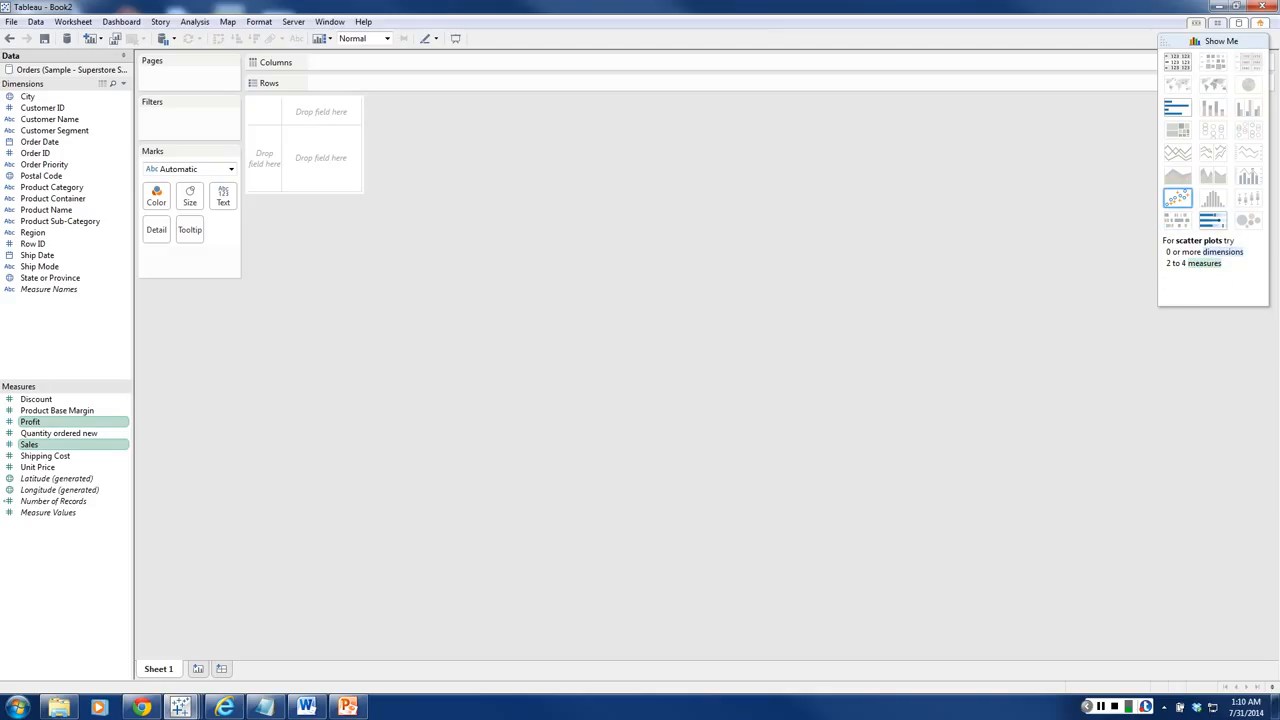
pyautogui.click(1213, 41)
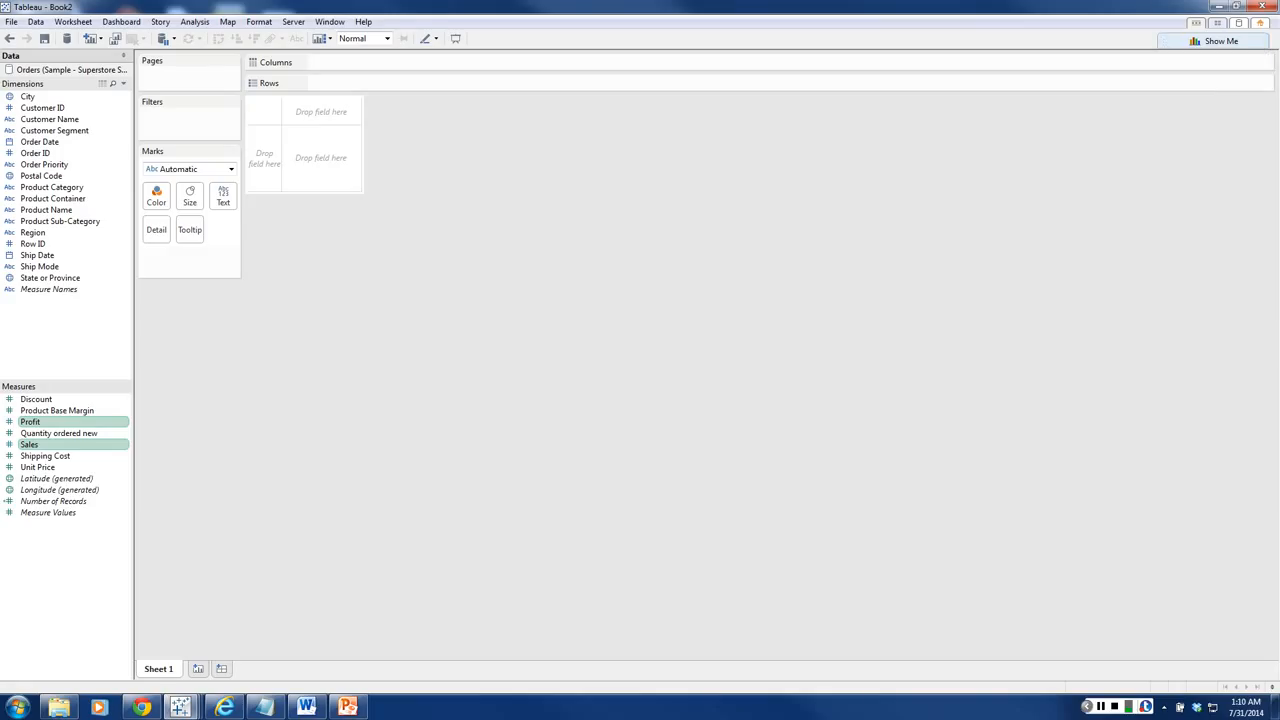
pyautogui.press('Escape')
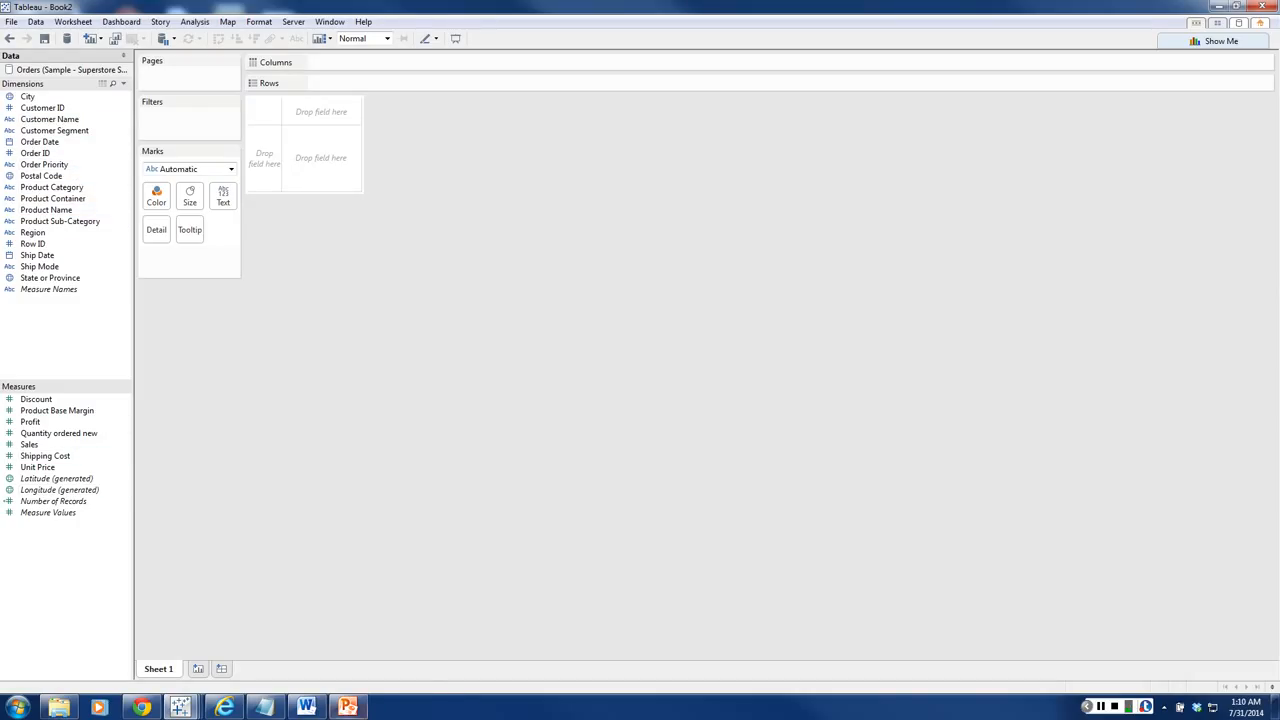
# Step: Switch to PowerPoint
pyautogui.click(347, 707)
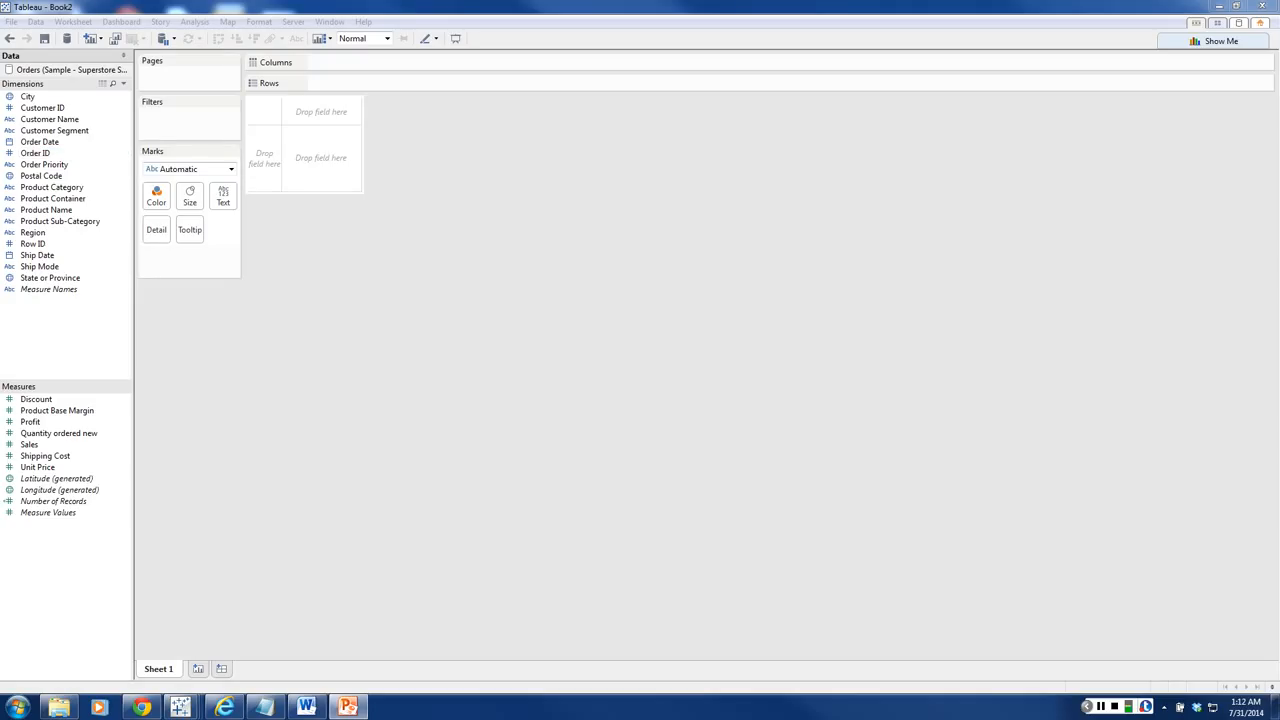
# Step: Check the numbered topic list in Notepad and return to Tableau
pyautogui.hotkey('alt', 'Tab')
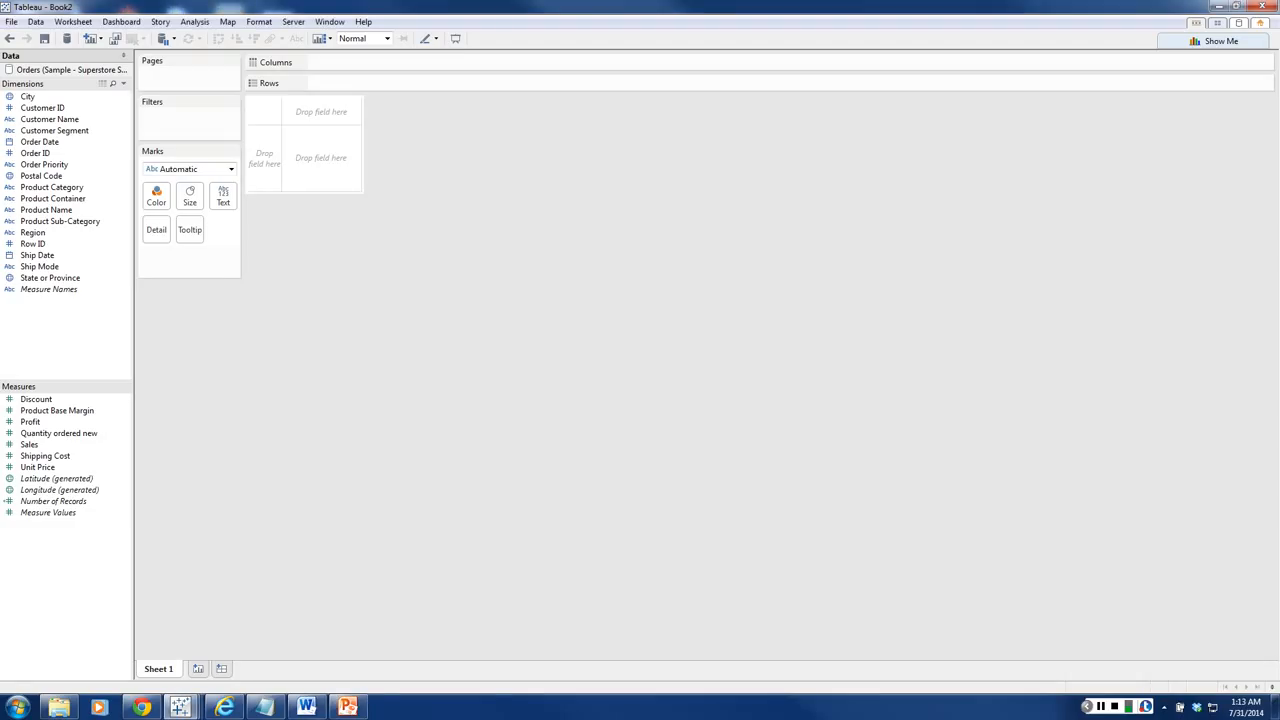
pyautogui.hotkey('alt', 'Tab')
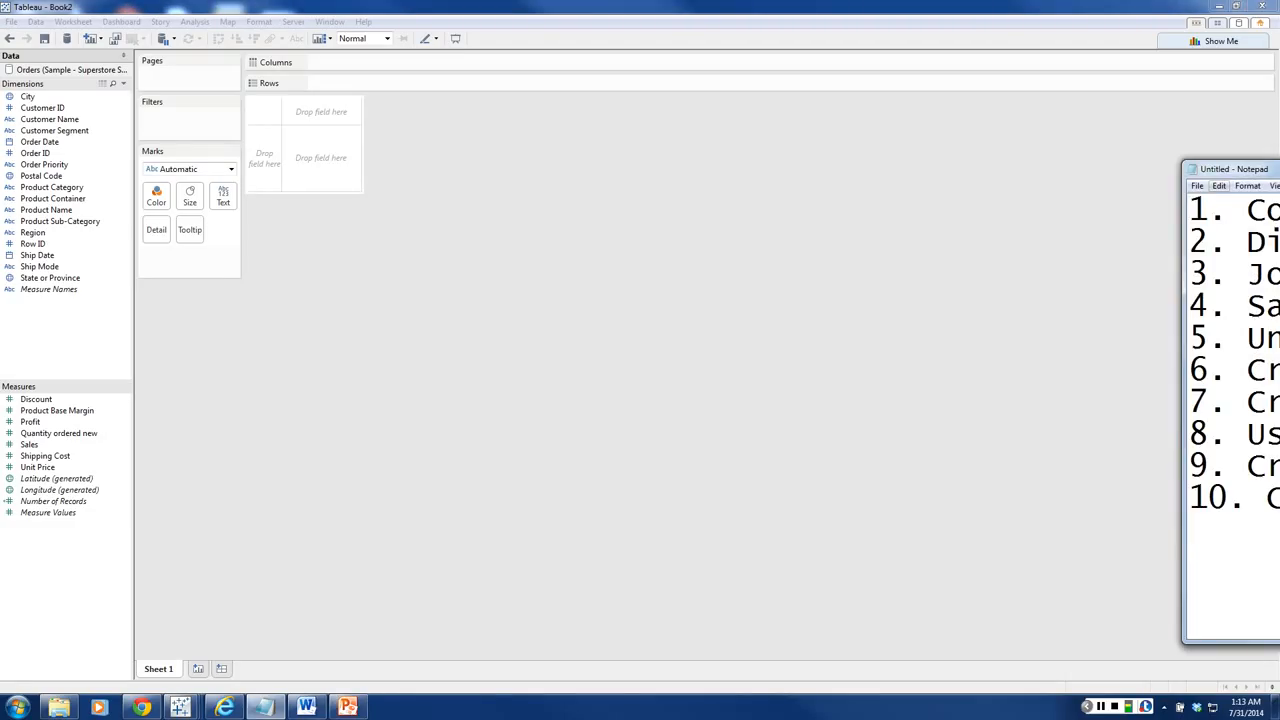
pyautogui.hotkey('alt', 'Tab')
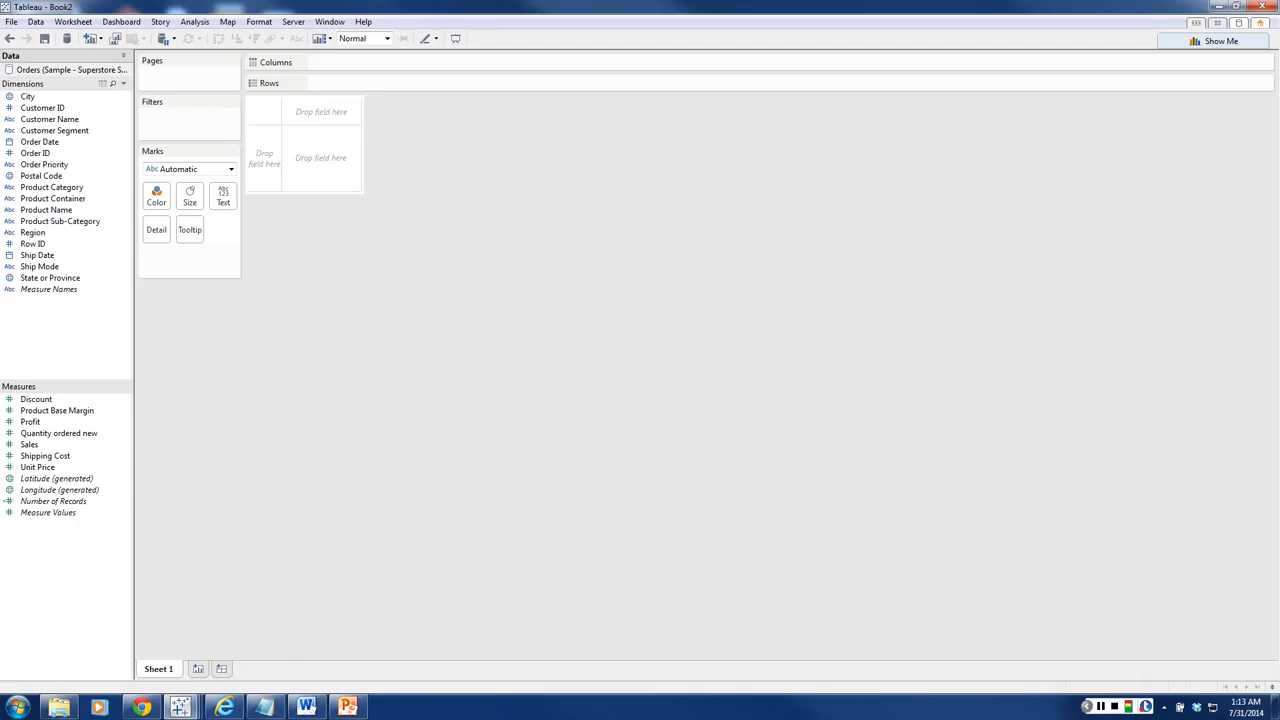
# Step: Rename the worksheet Sheet 1 as Bar chart
pyautogui.rightClick(165, 669)
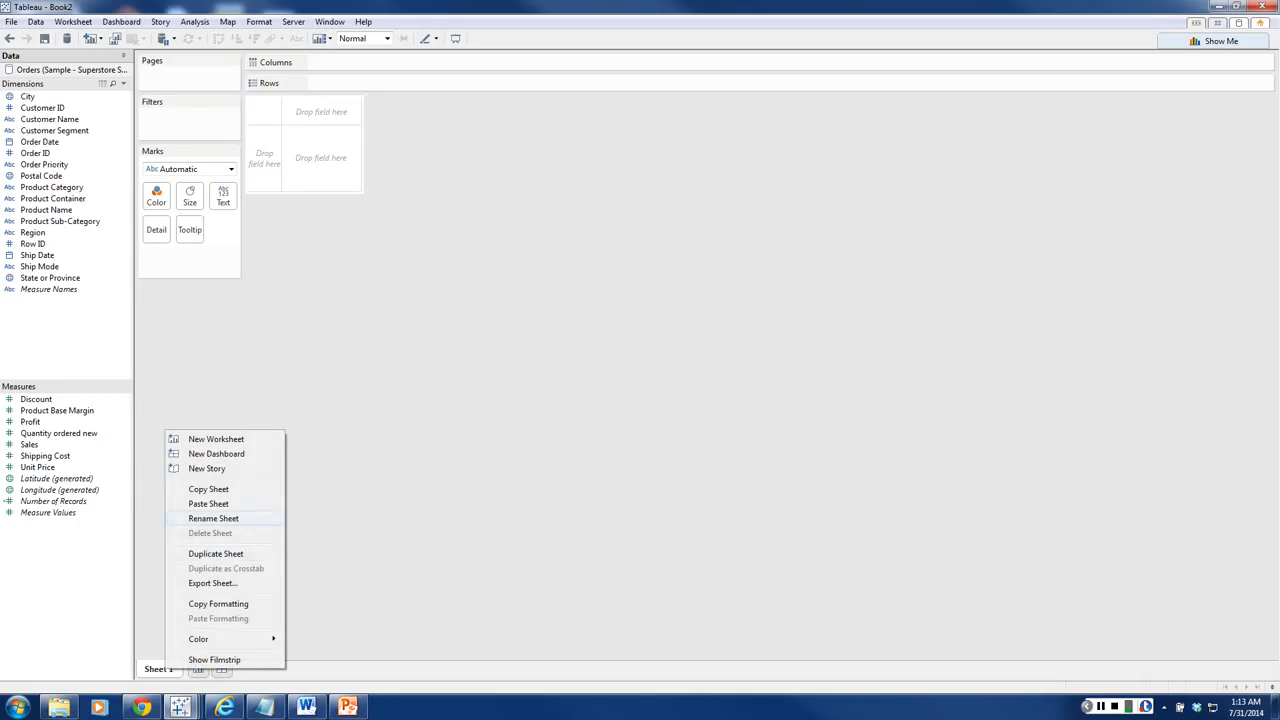
pyautogui.click(213, 518)
pyautogui.write('B')
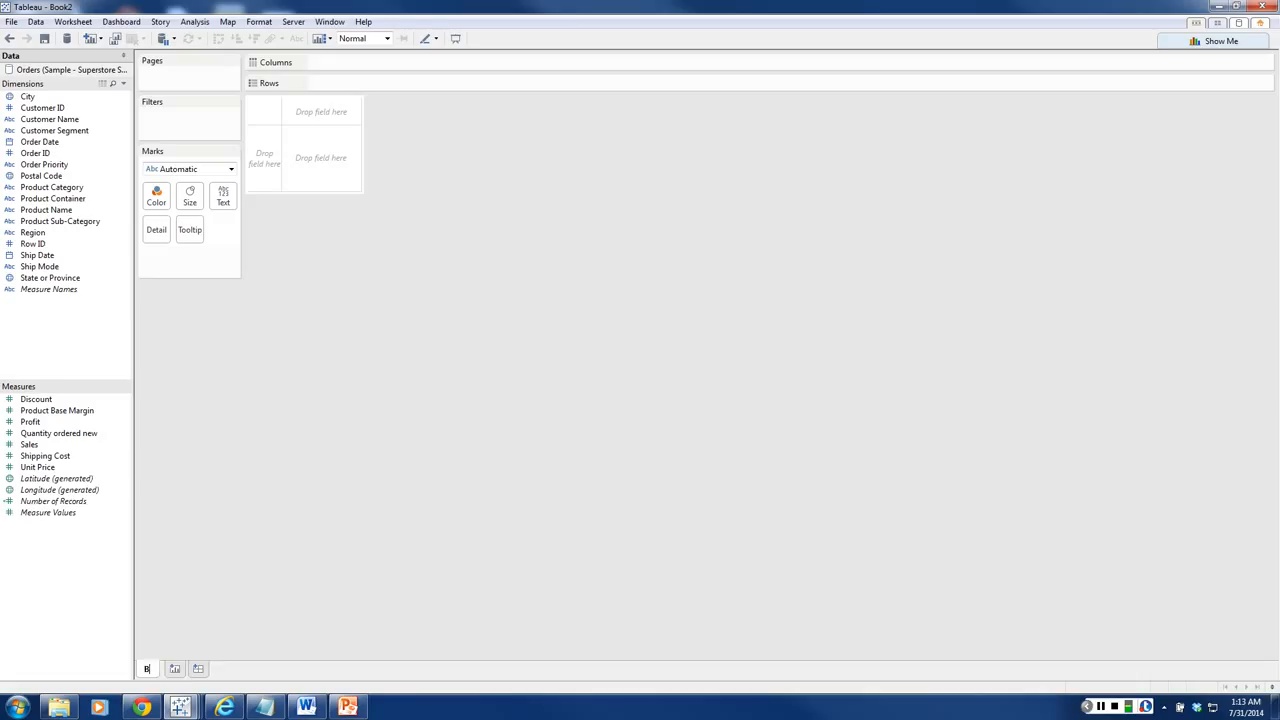
pyautogui.write('ar chart')
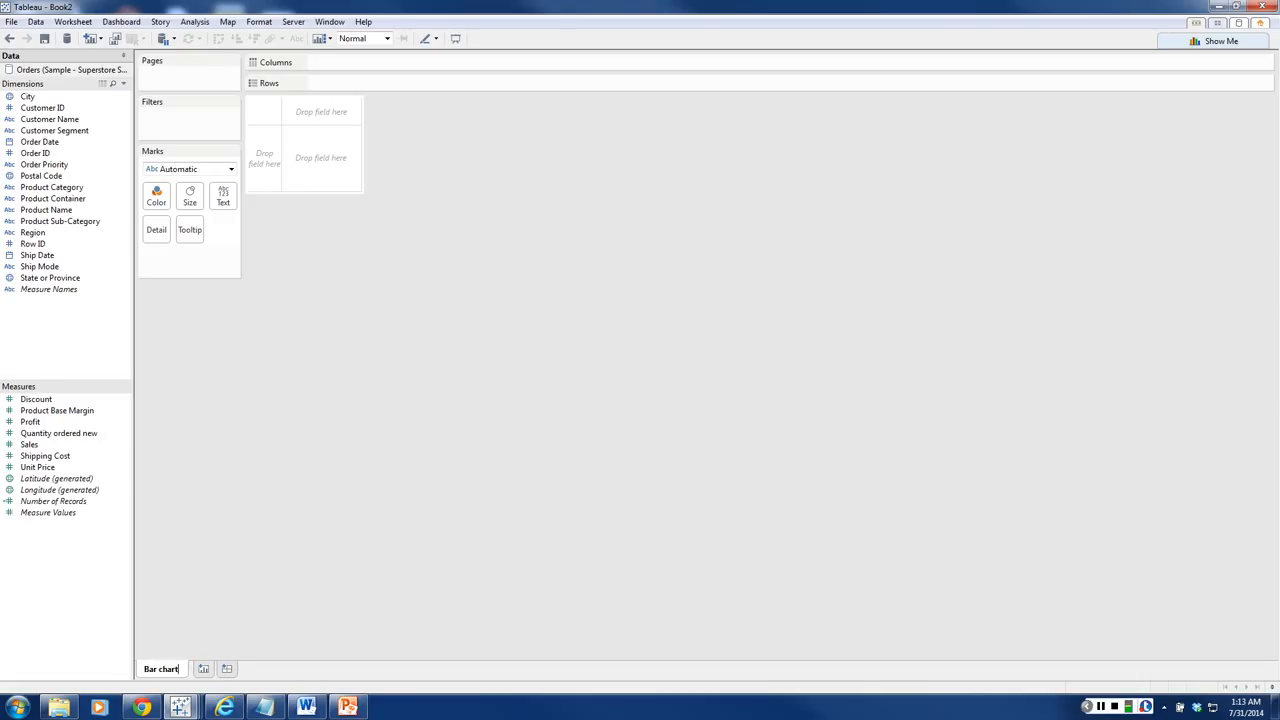
pyautogui.press('Return')
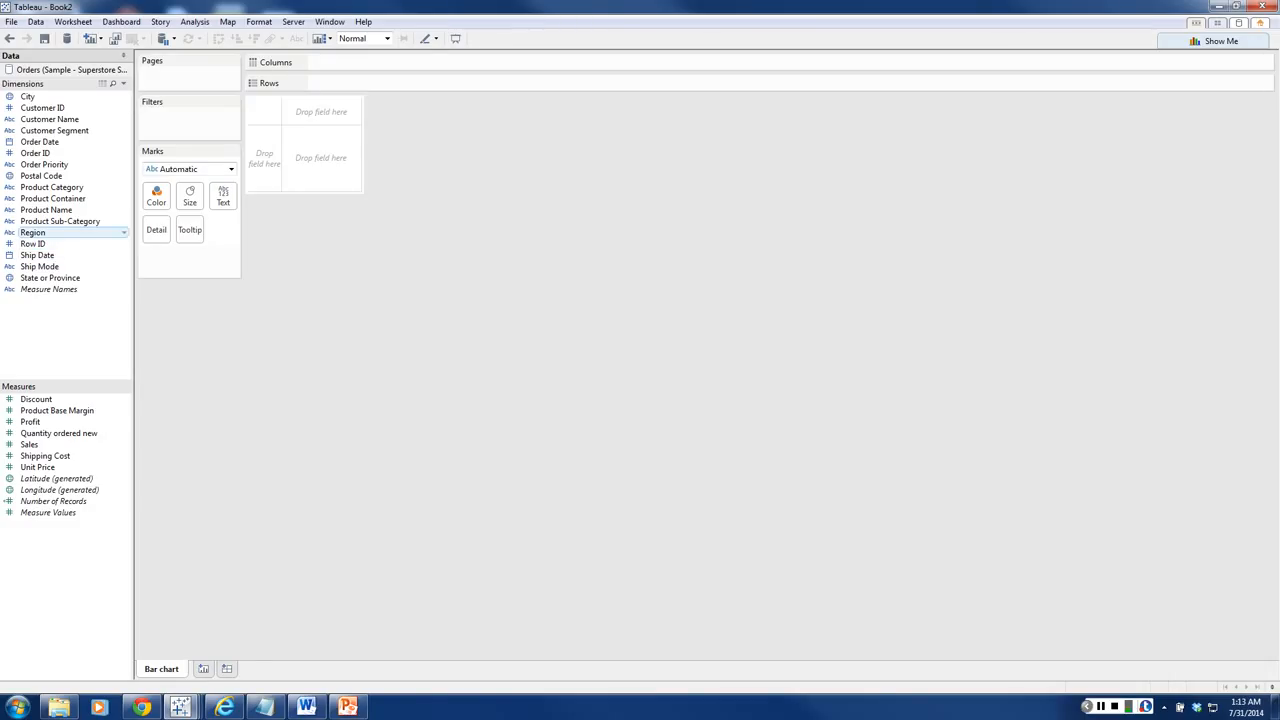
# Step: Build a bar chart with Region on Columns and Product Category and Sales on Rows
pyautogui.moveTo(32, 232); pyautogui.dragTo(328, 61)
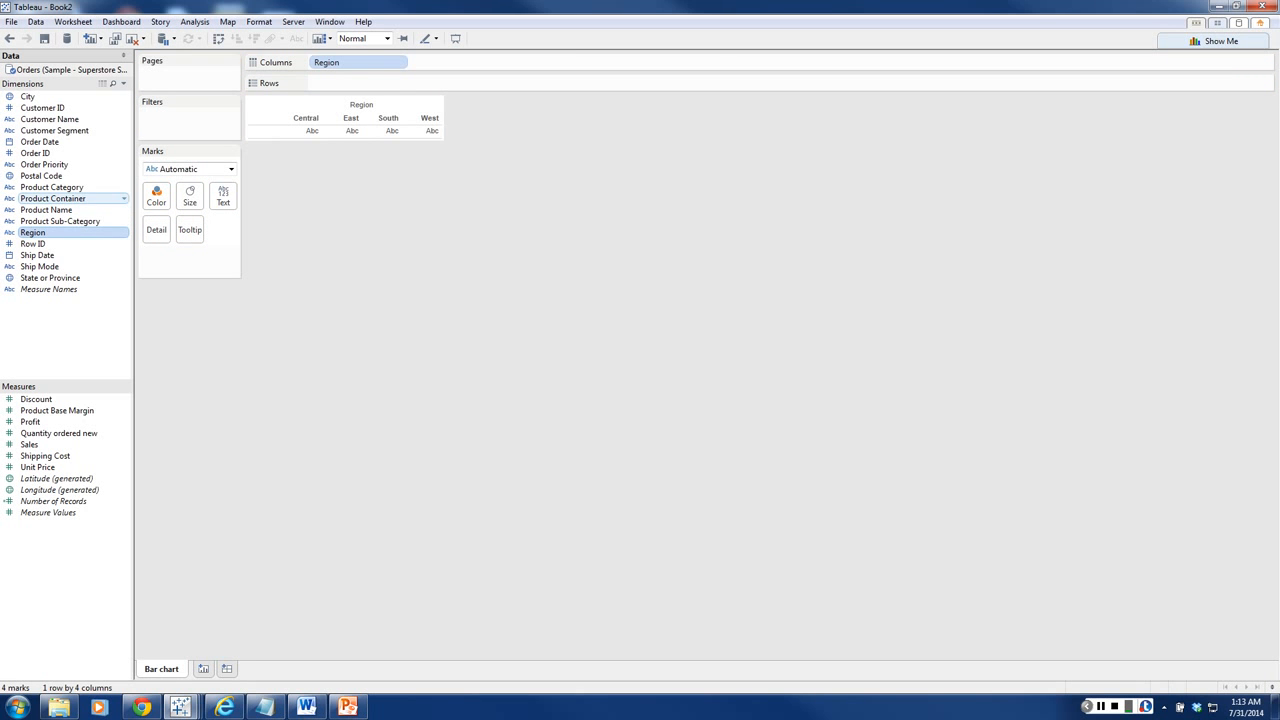
pyautogui.moveTo(50, 187); pyautogui.dragTo(315, 83)
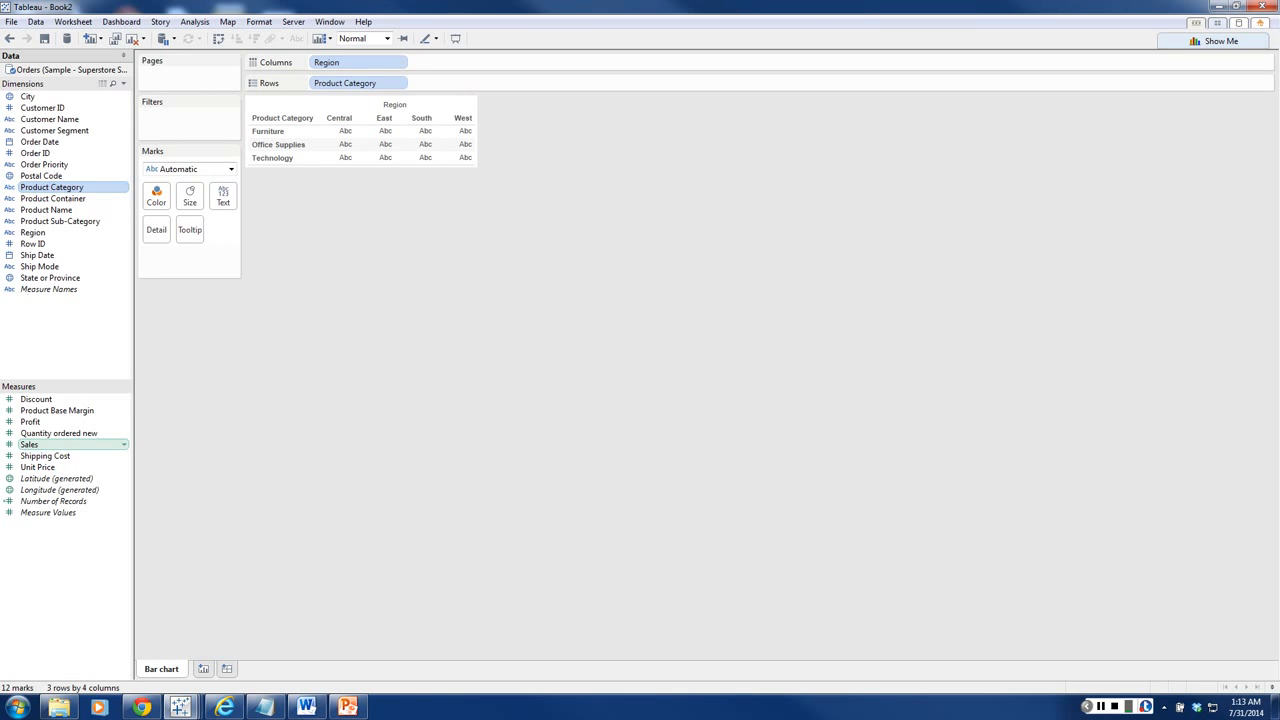
pyautogui.moveTo(29, 444); pyautogui.dragTo(470, 82)
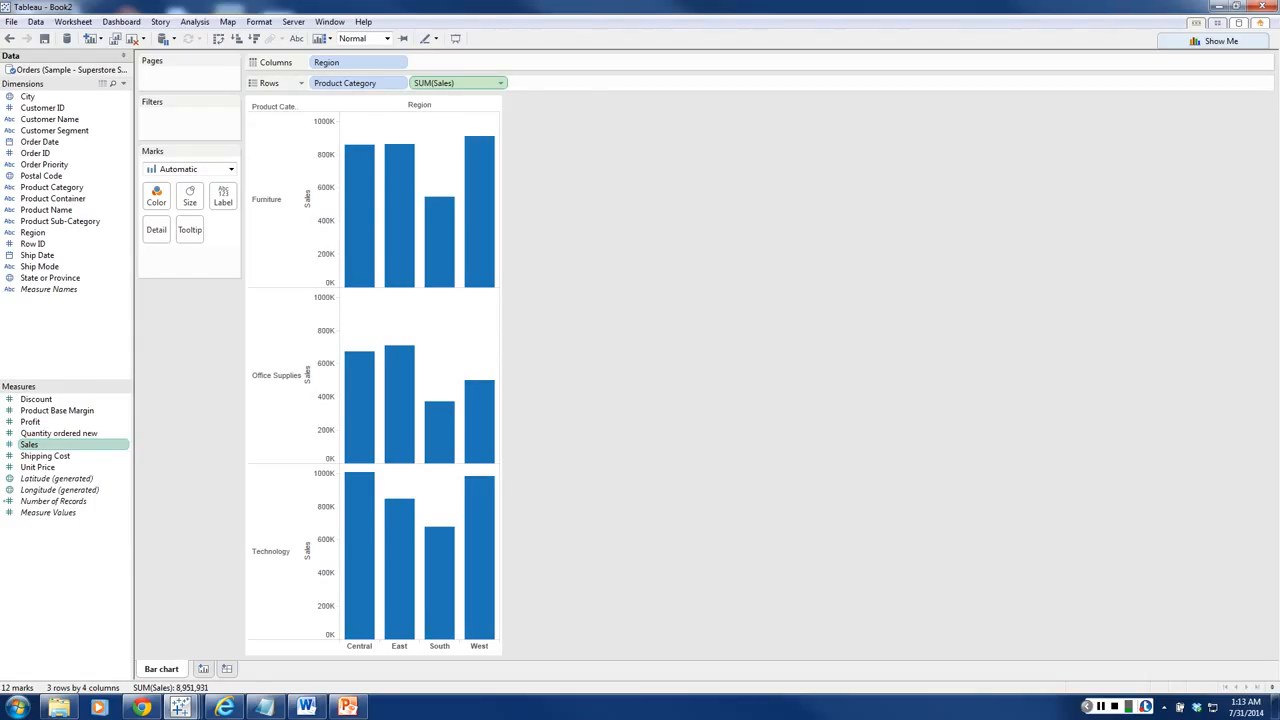
# Step: View the options of the SUM(Sales) field on Rows, including its aggregation, without changing them
pyautogui.click(450, 83)
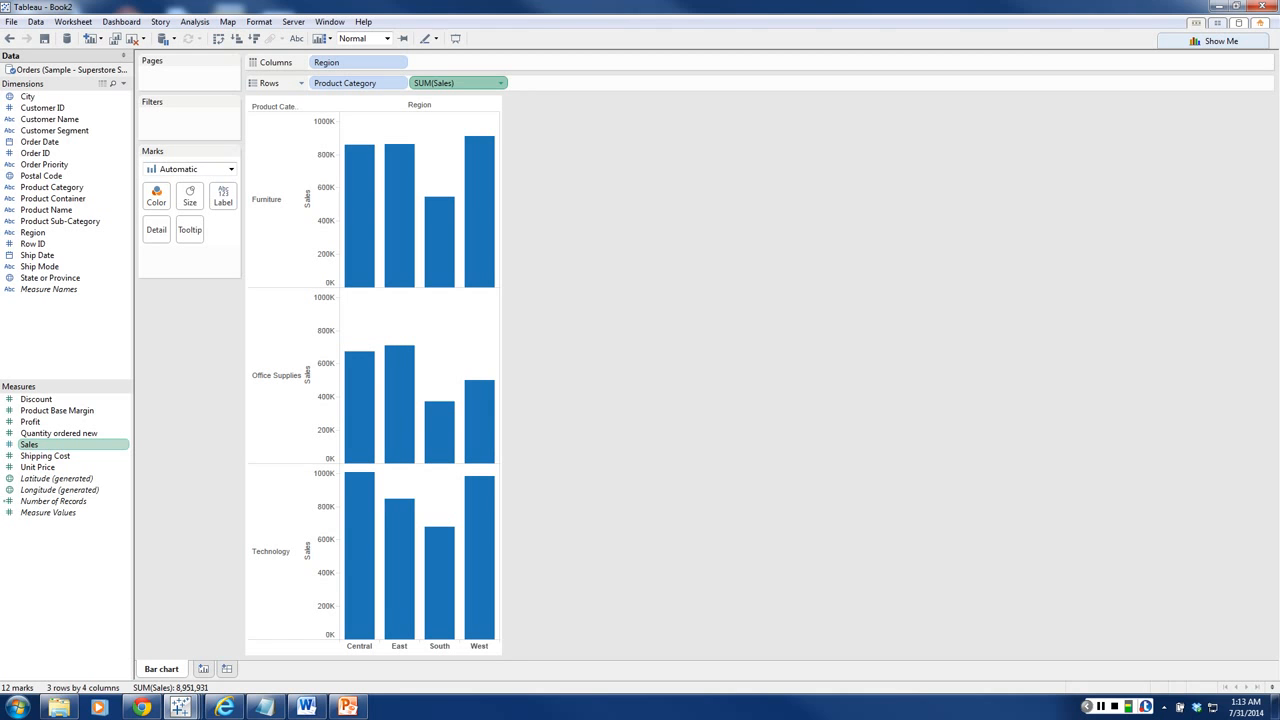
pyautogui.click(501, 83)
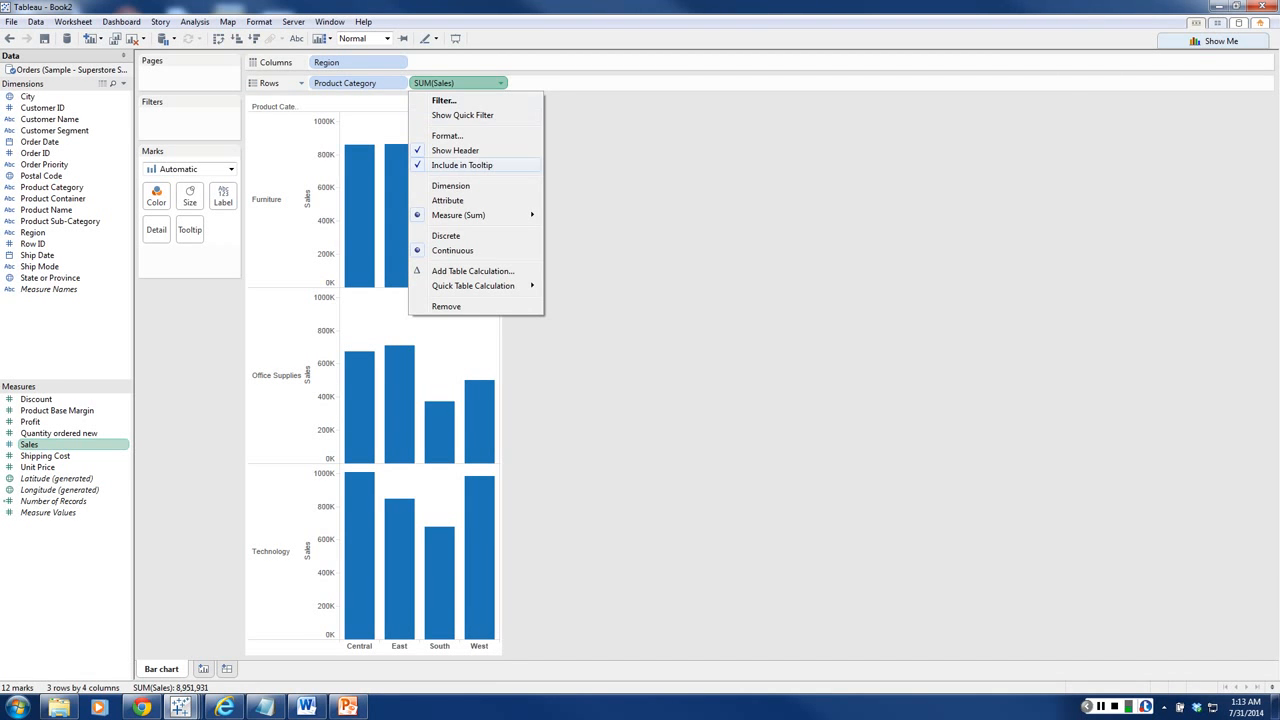
pyautogui.moveTo(470, 215)
pyautogui.press('Escape')
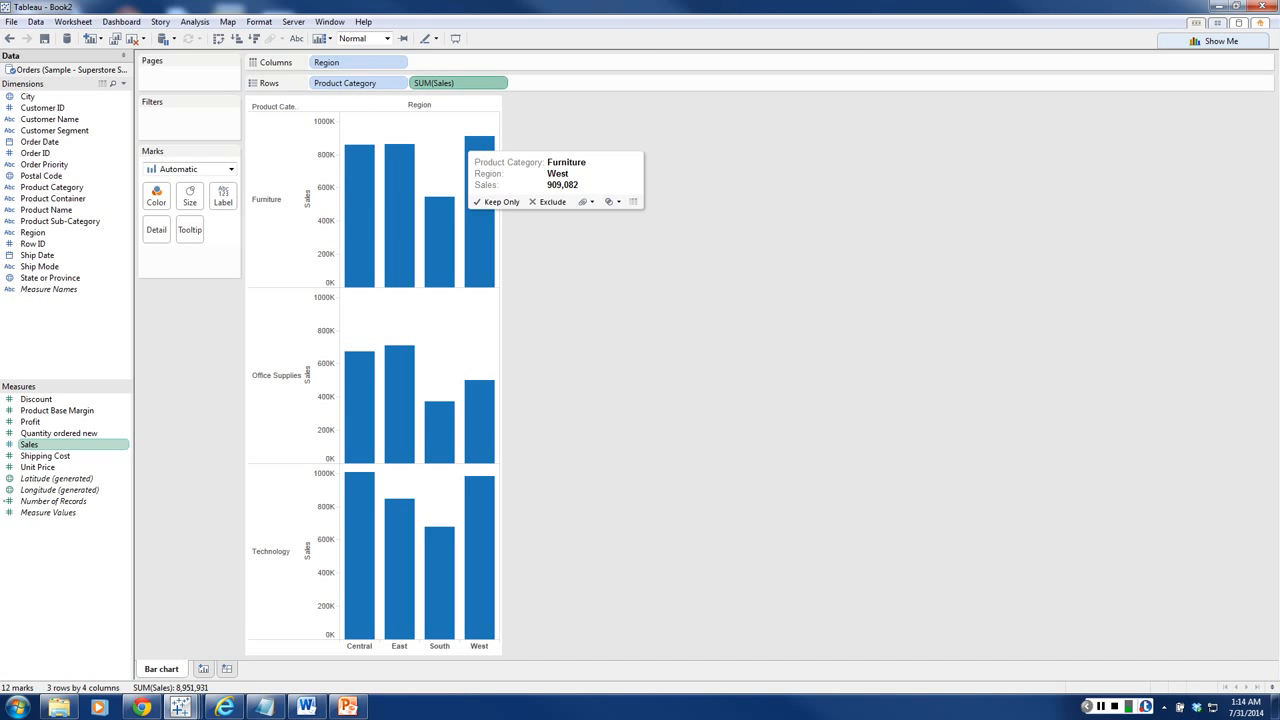
# Step: Try the chart with Product Category on Columns and Region on Rows, swapping rows and columns back and forth
pyautogui.moveTo(355, 83); pyautogui.dragTo(445, 62)
pyautogui.moveTo(327, 62); pyautogui.dragTo(326, 83)
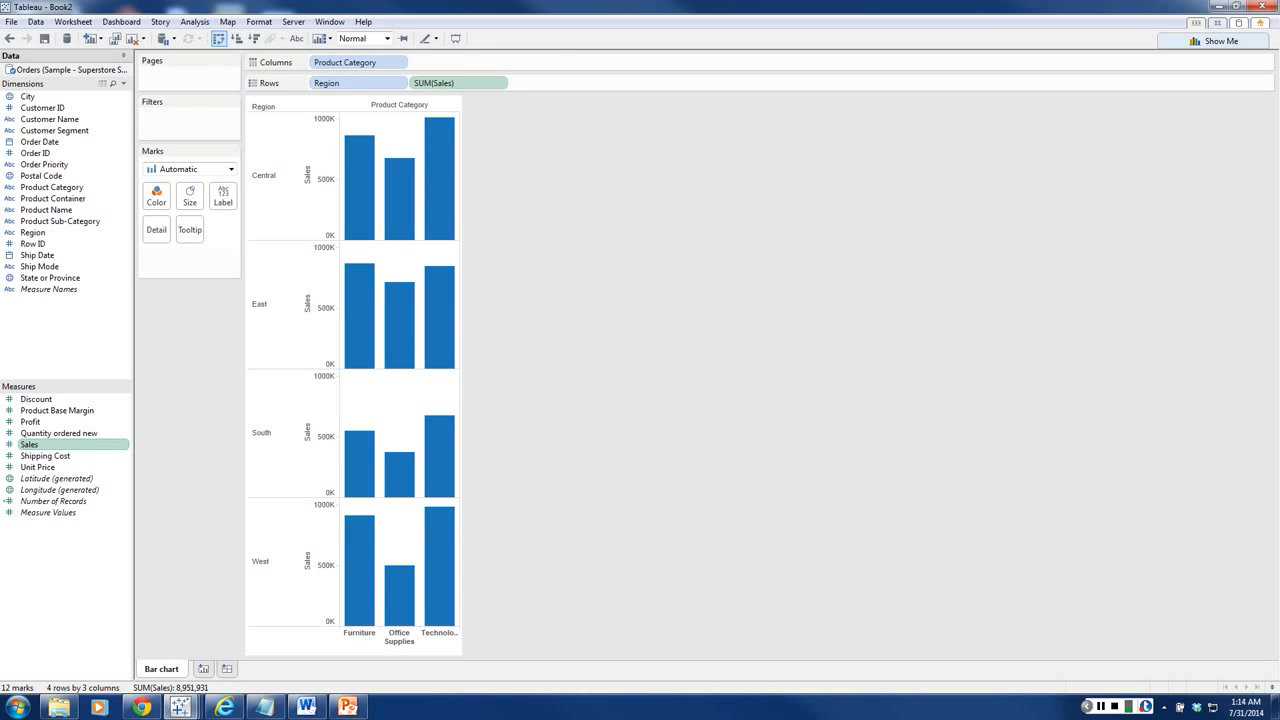
pyautogui.click(218, 38)
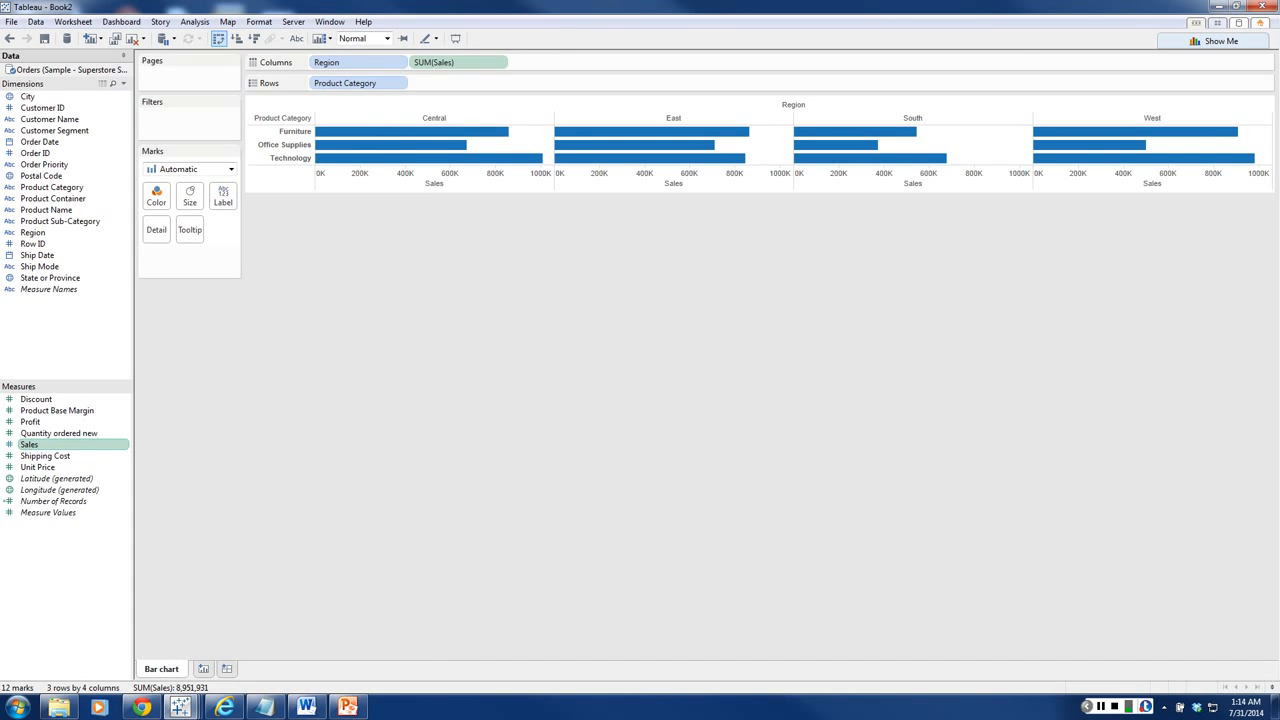
pyautogui.click(218, 38)
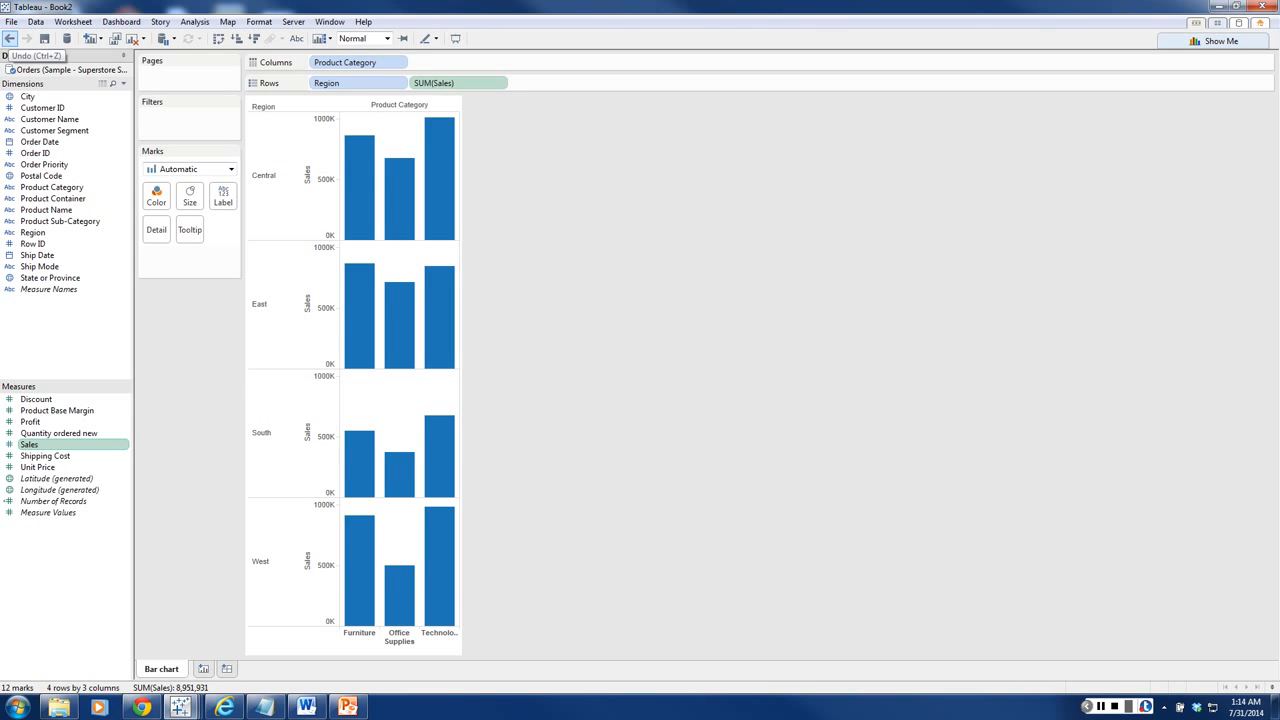
# Step: Undo the row and column swaps and field moves back to Region on Columns and Product Category on Rows
pyautogui.click(9, 38)
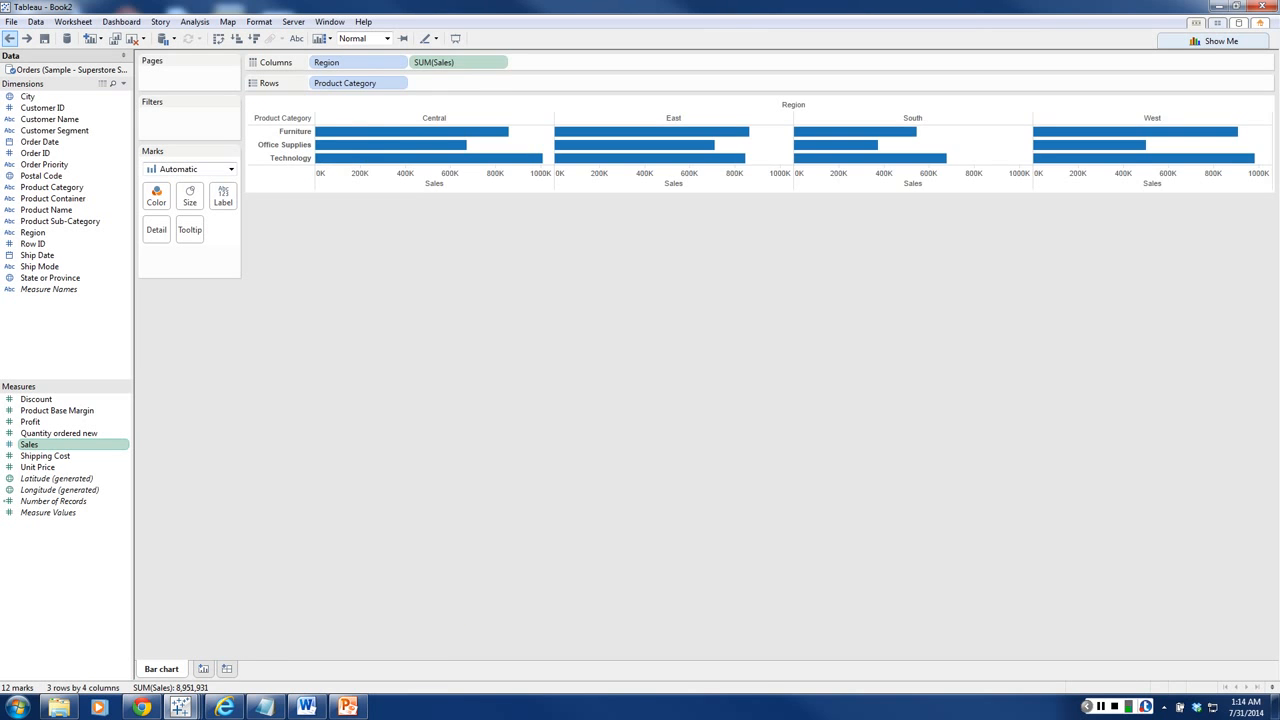
pyautogui.click(9, 38)
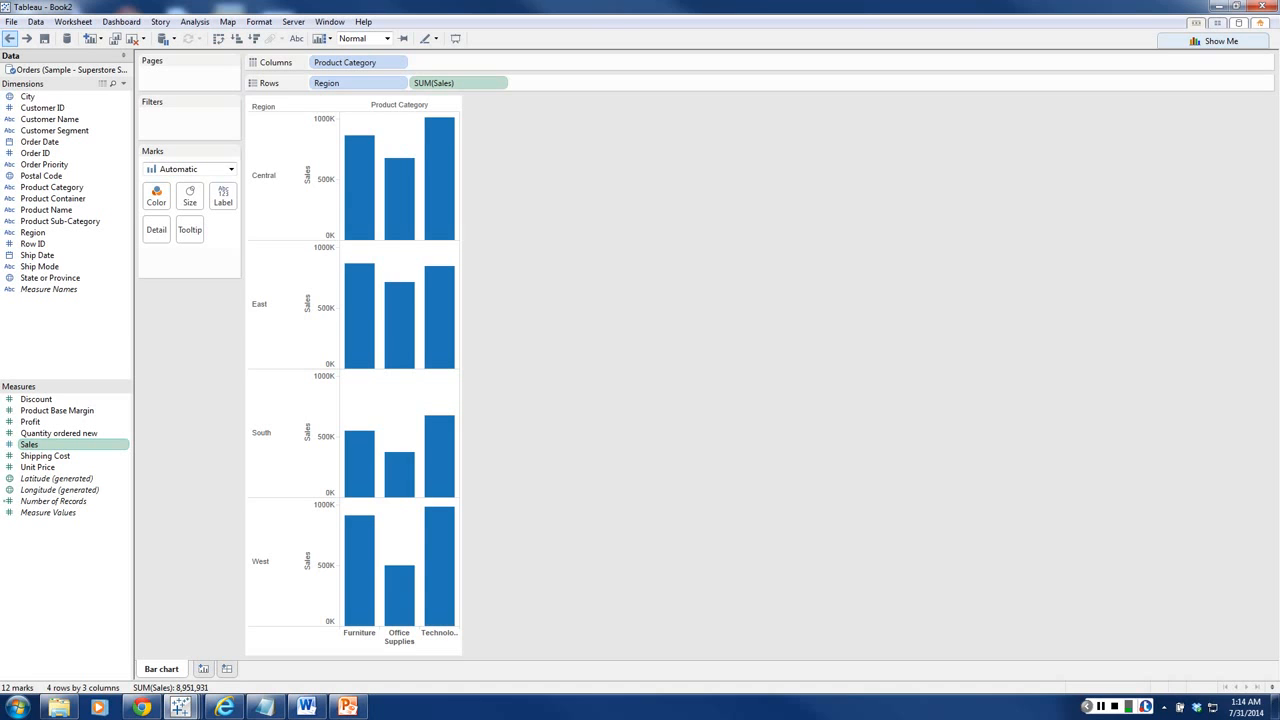
pyautogui.click(9, 38)
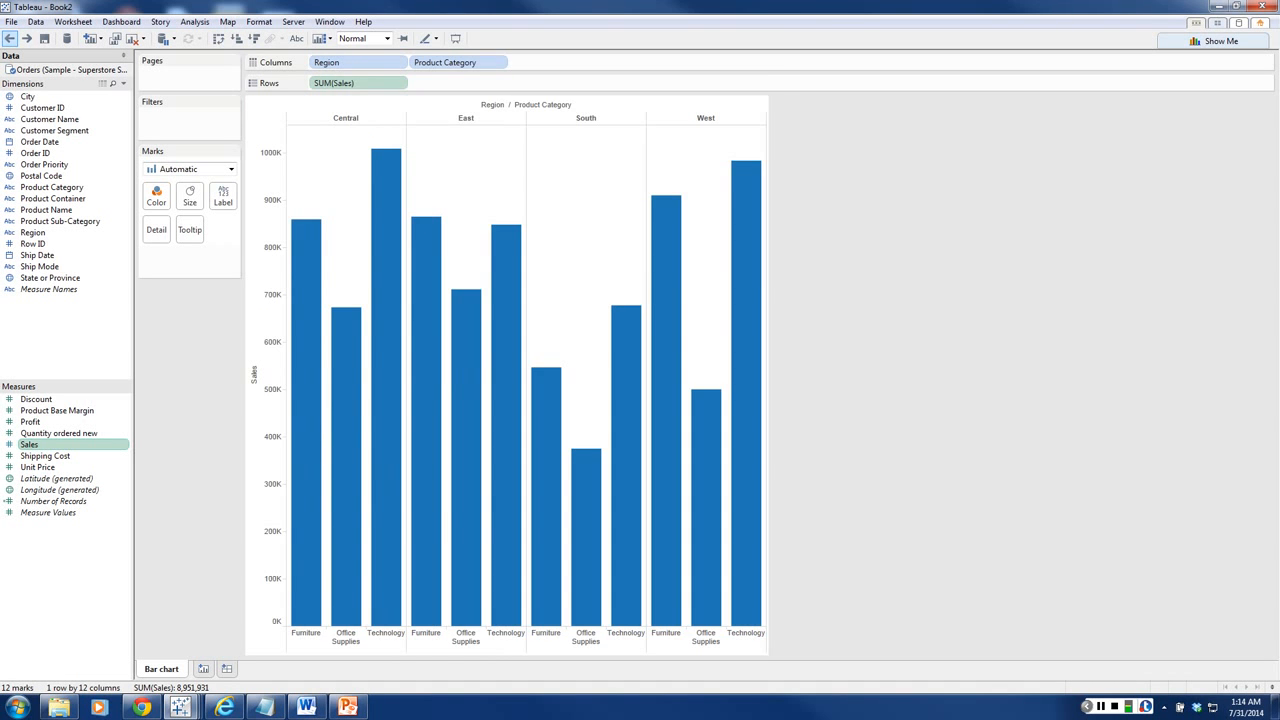
pyautogui.click(9, 38)
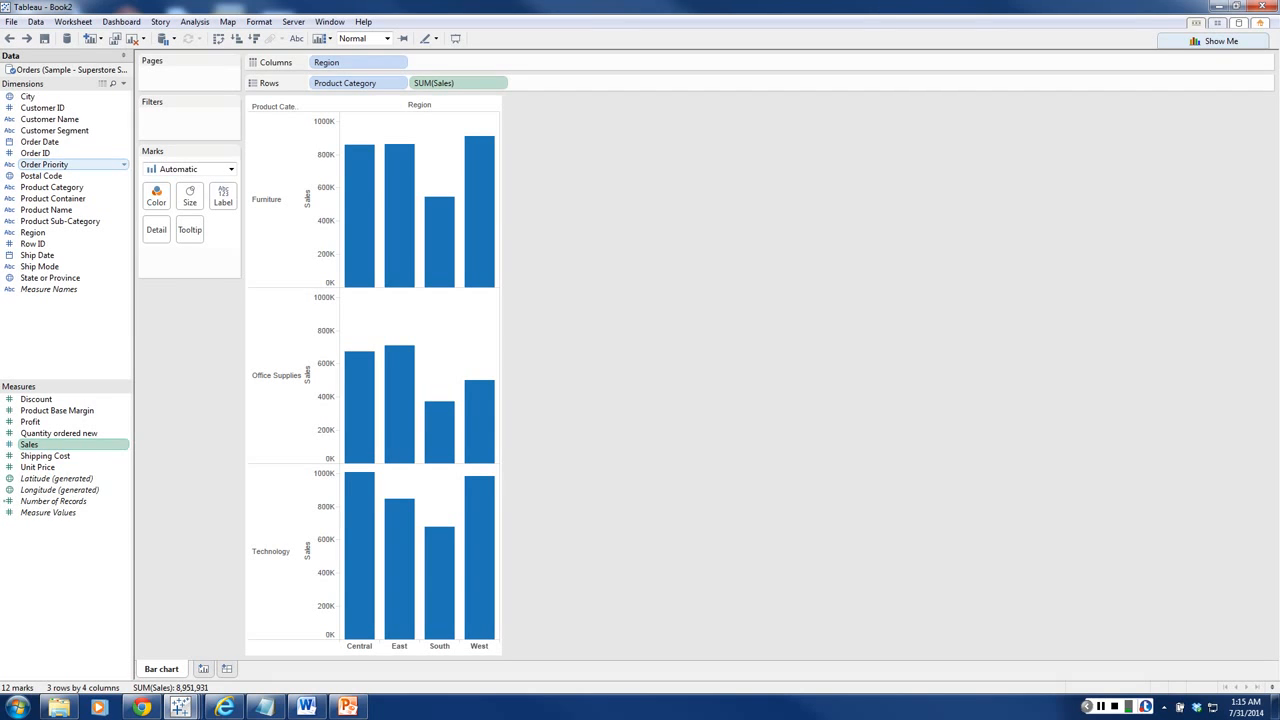
# Step: Try coloring the bars by Order Priority, inspect the stacked segments, and undo the coloring
pyautogui.moveTo(44, 164); pyautogui.dragTo(156, 196)
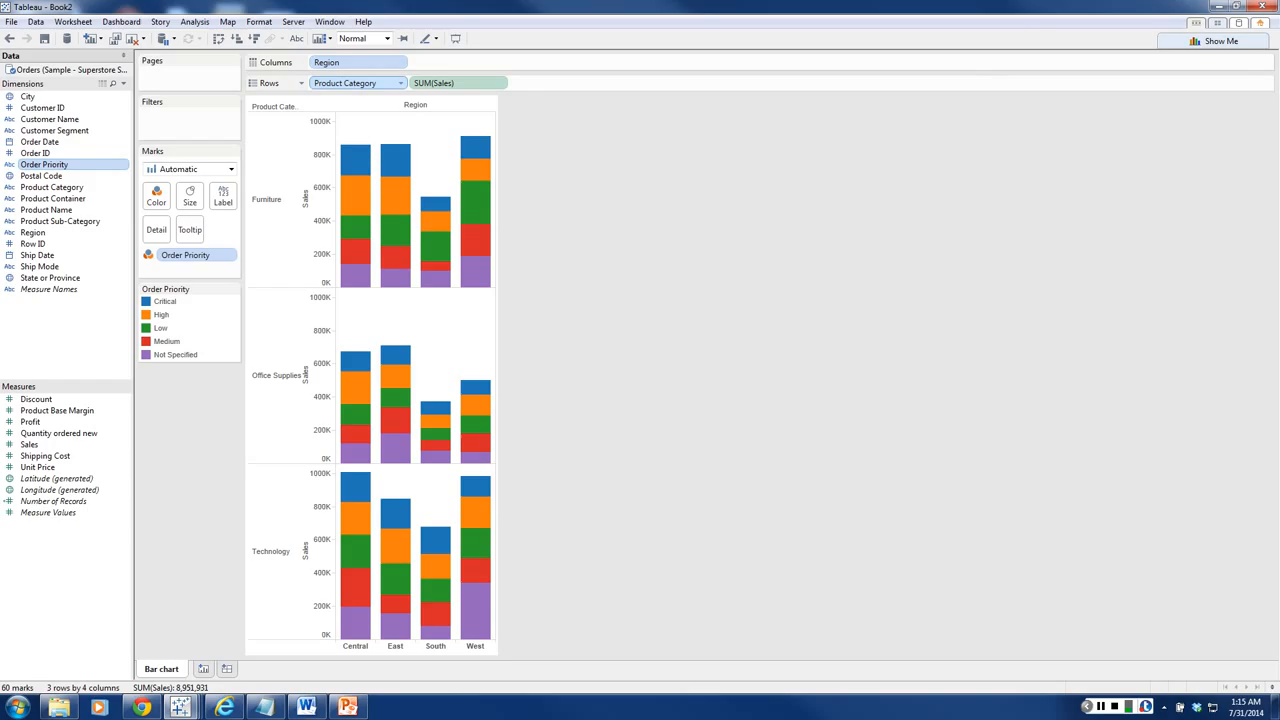
pyautogui.moveTo(357, 62); pyautogui.dragTo(366, 84)
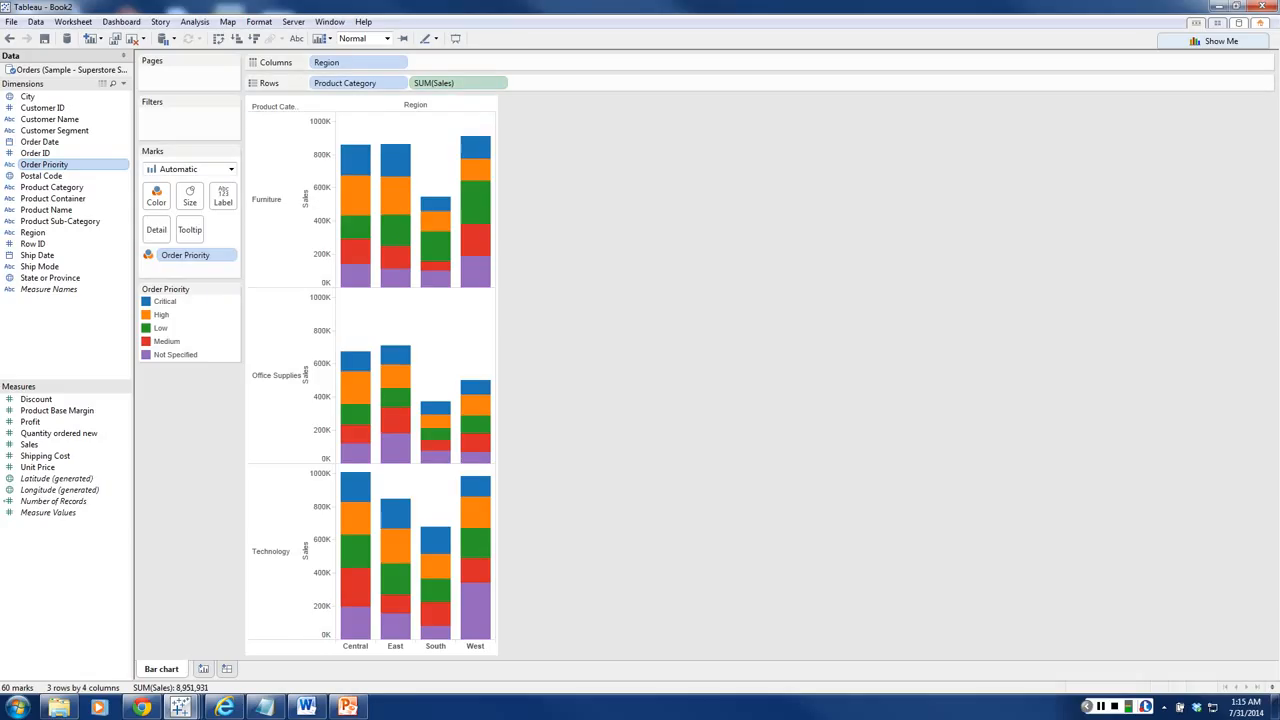
pyautogui.moveTo(435, 203)
pyautogui.click(9, 38)
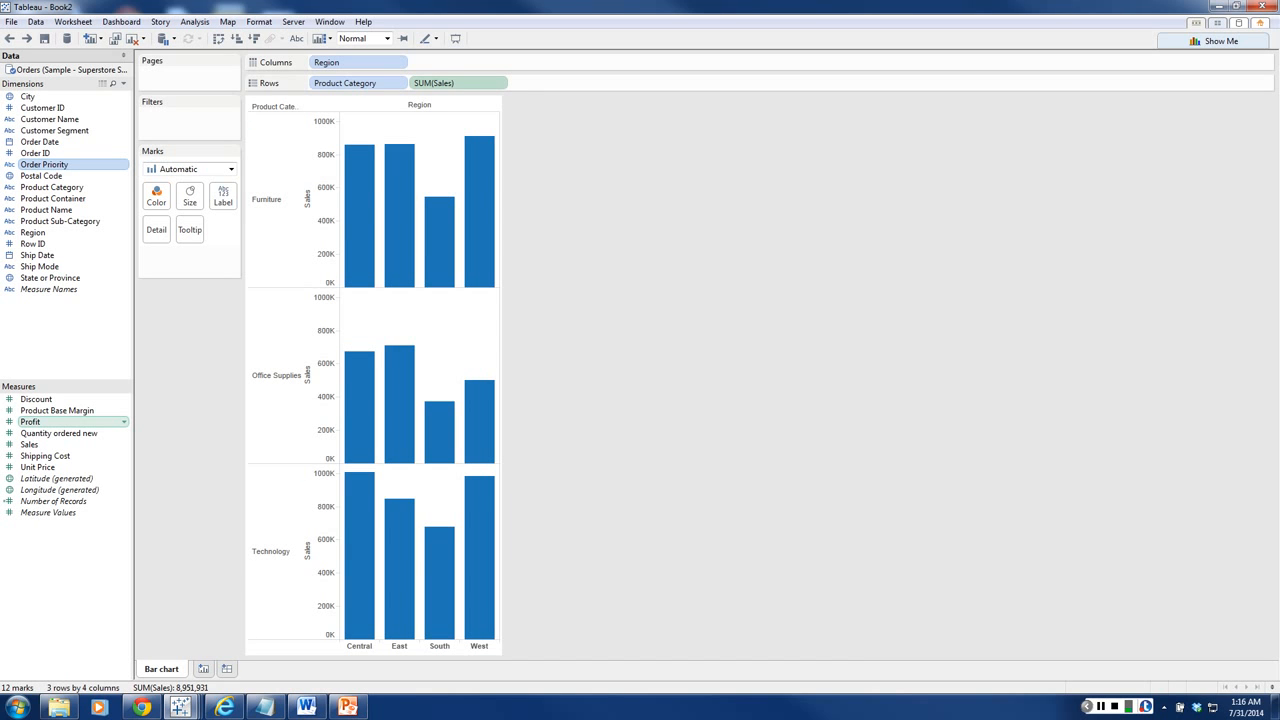
# Step: Color the bars by Profit and inspect the details of the darkest and lightest bars
pyautogui.moveTo(157, 194); pyautogui.dragTo(157, 195)
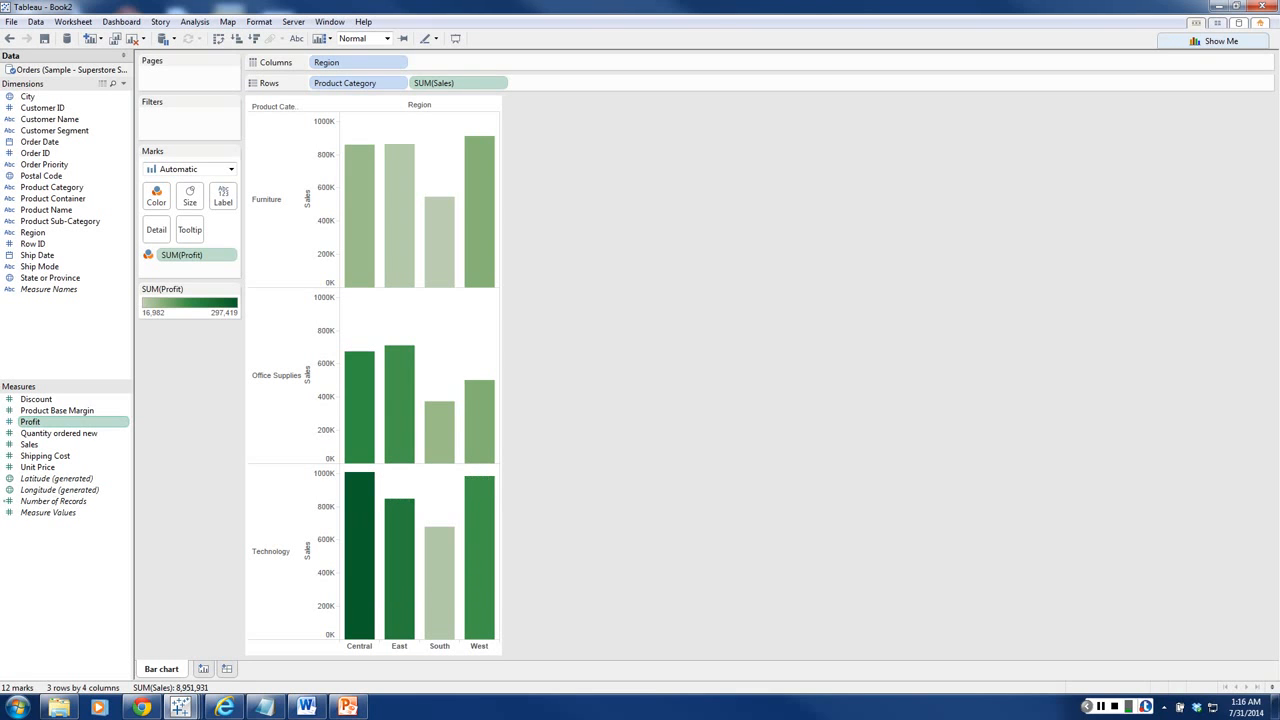
pyautogui.moveTo(359, 523)
pyautogui.moveTo(440, 250)
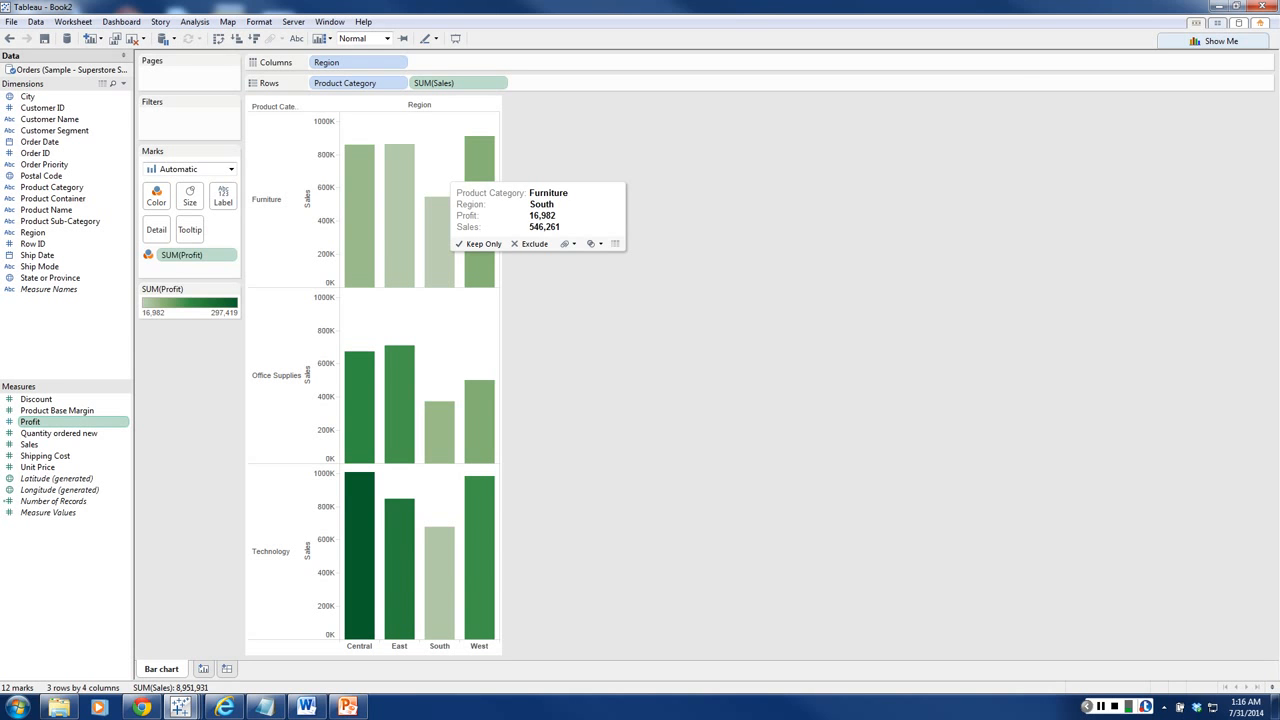
pyautogui.moveTo(359, 500)
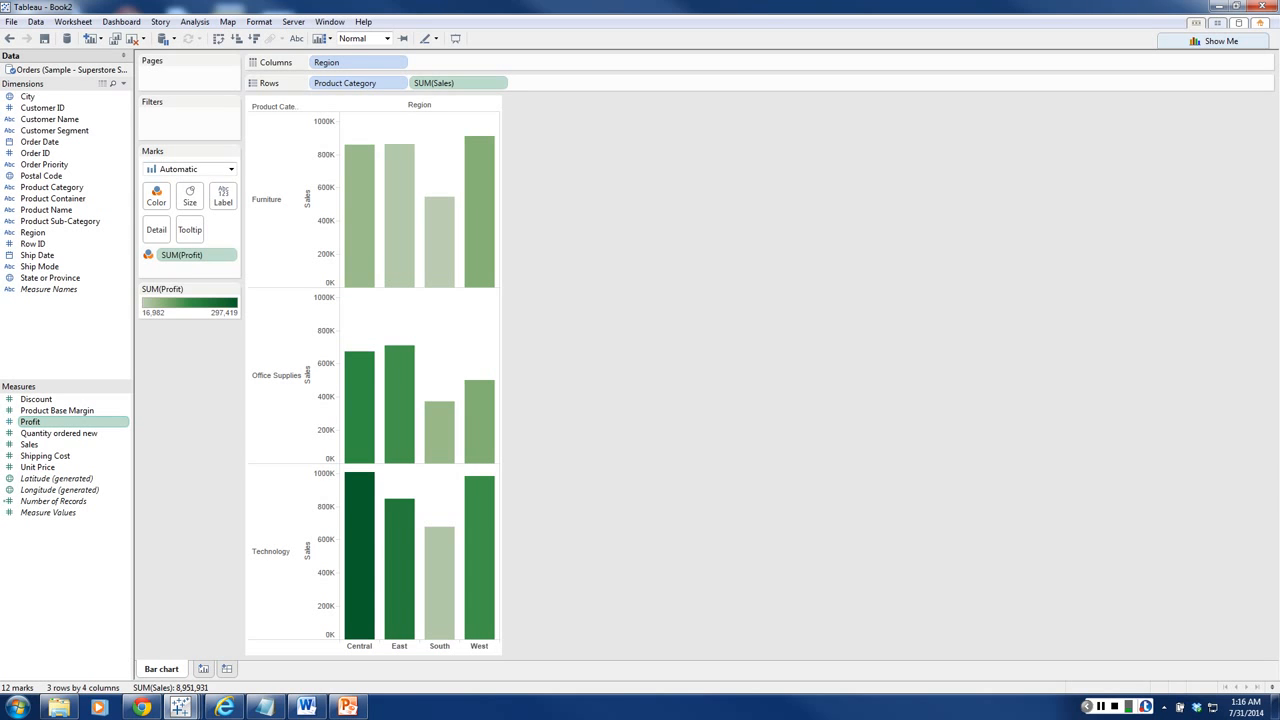
pyautogui.moveTo(399, 195)
# Step: Undo the Profit coloring of the bars
pyautogui.click(9, 38)
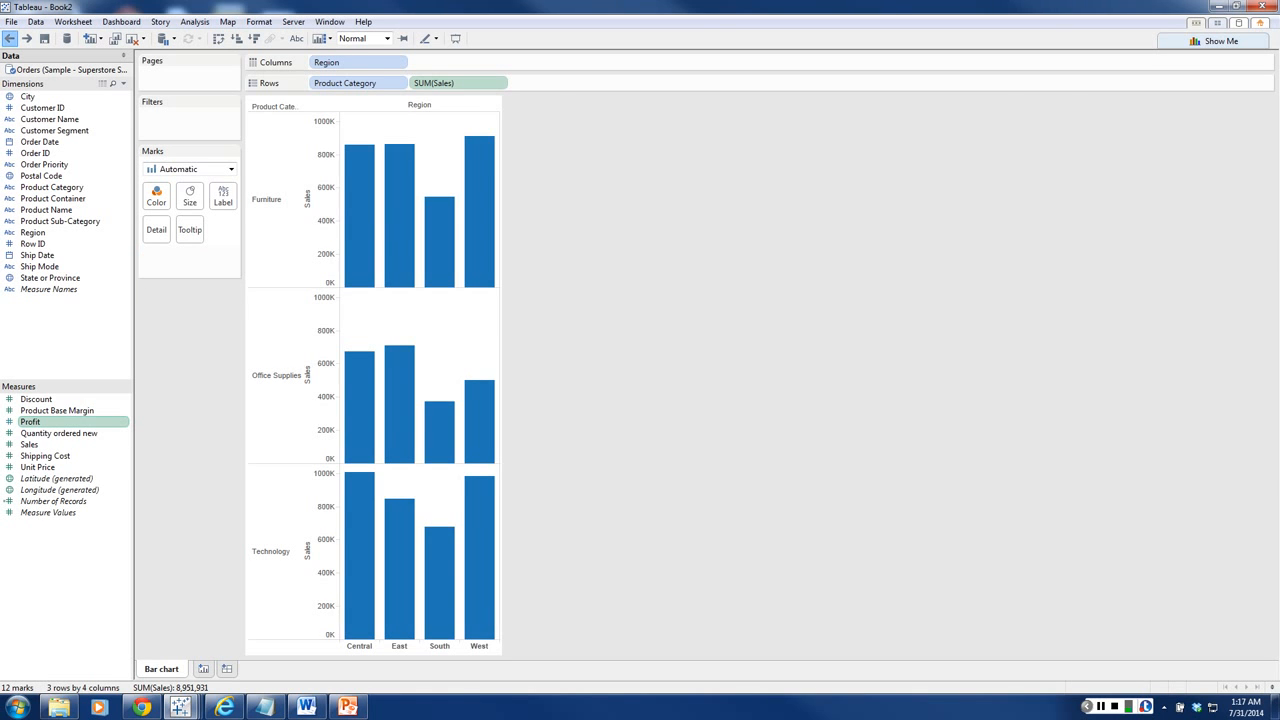
pyautogui.click(9, 38)
pyautogui.click(26, 38)
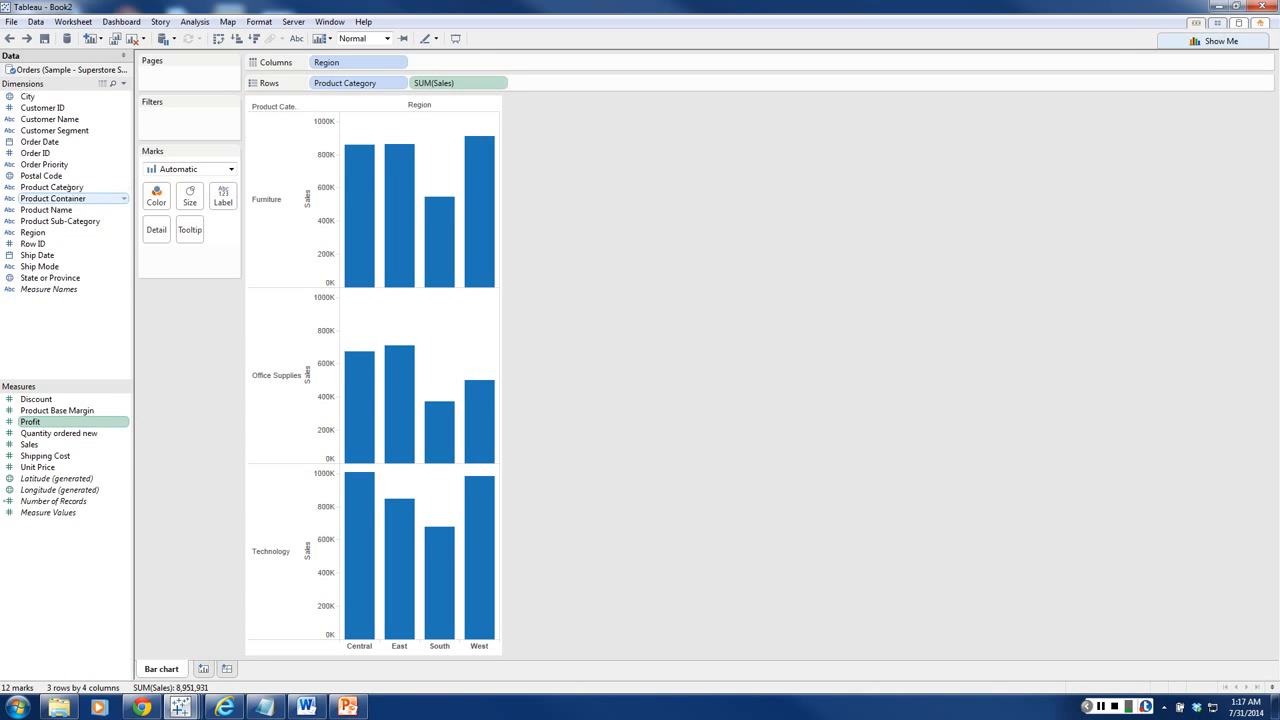
# Step: Color the bars by Order Priority and label each segment with its Sales, checking the label options
pyautogui.moveTo(44, 164); pyautogui.dragTo(156, 197)
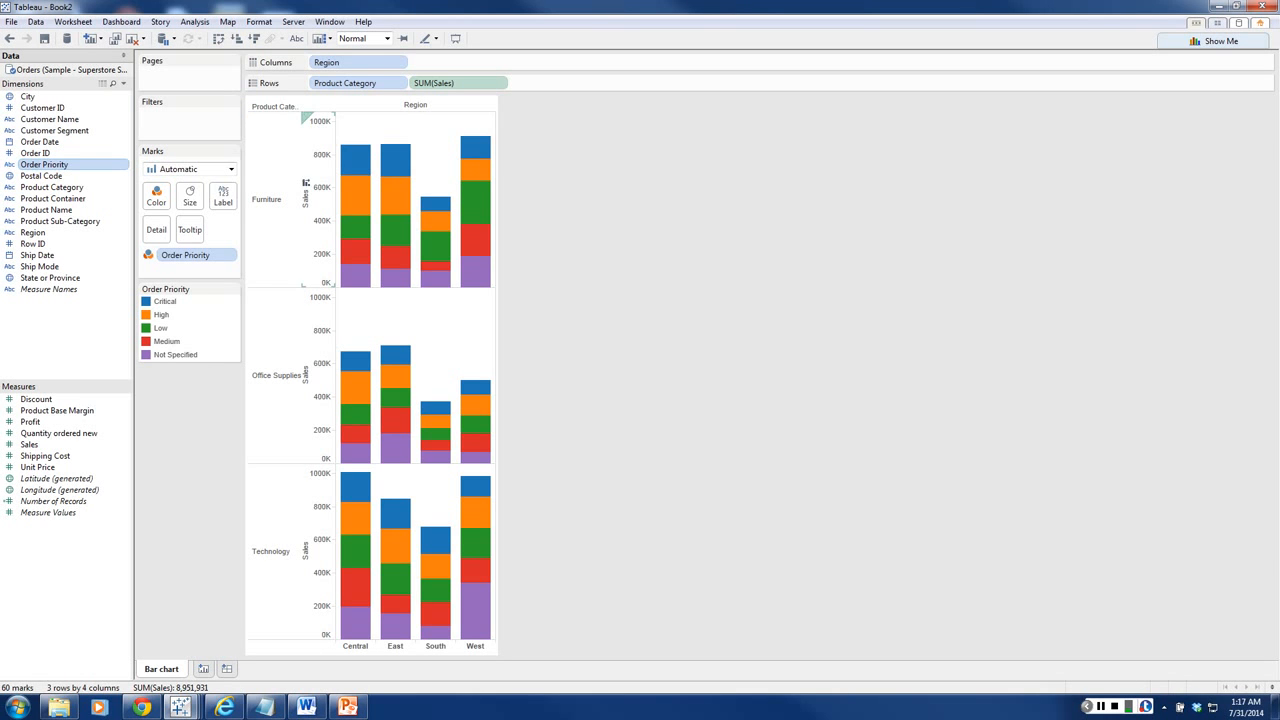
pyautogui.moveTo(352, 201)
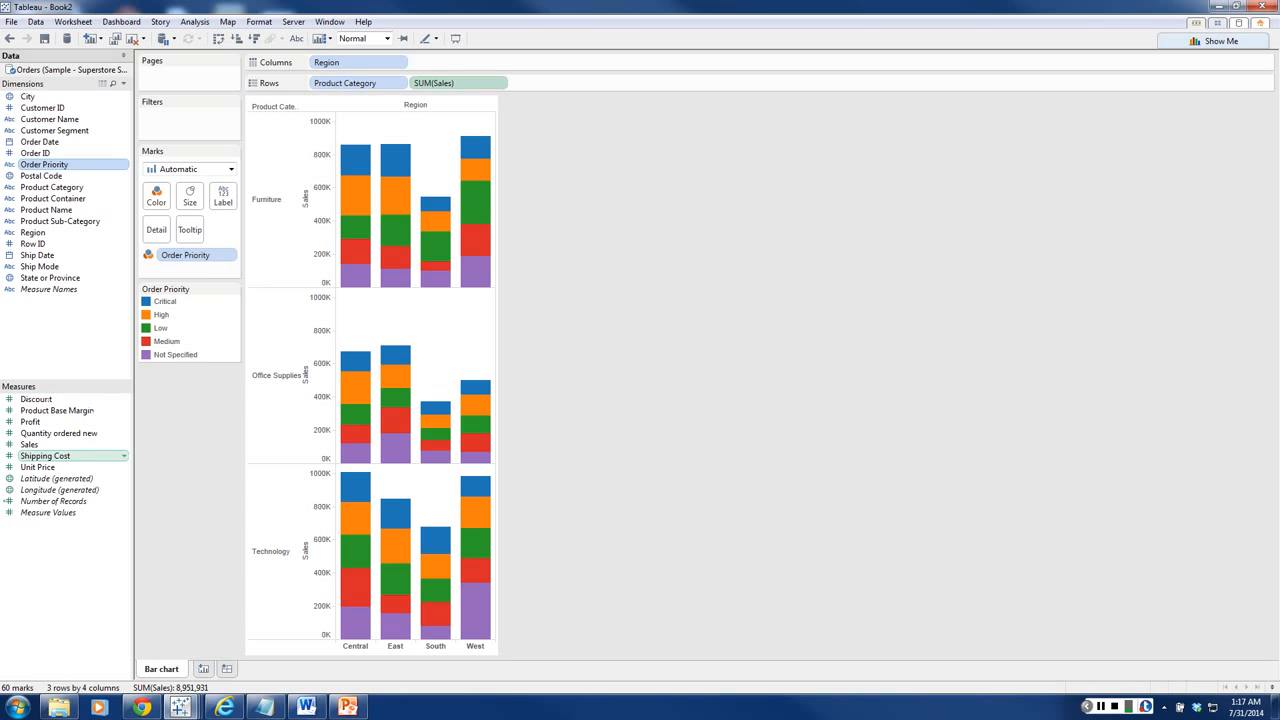
pyautogui.moveTo(29, 444); pyautogui.dragTo(223, 197)
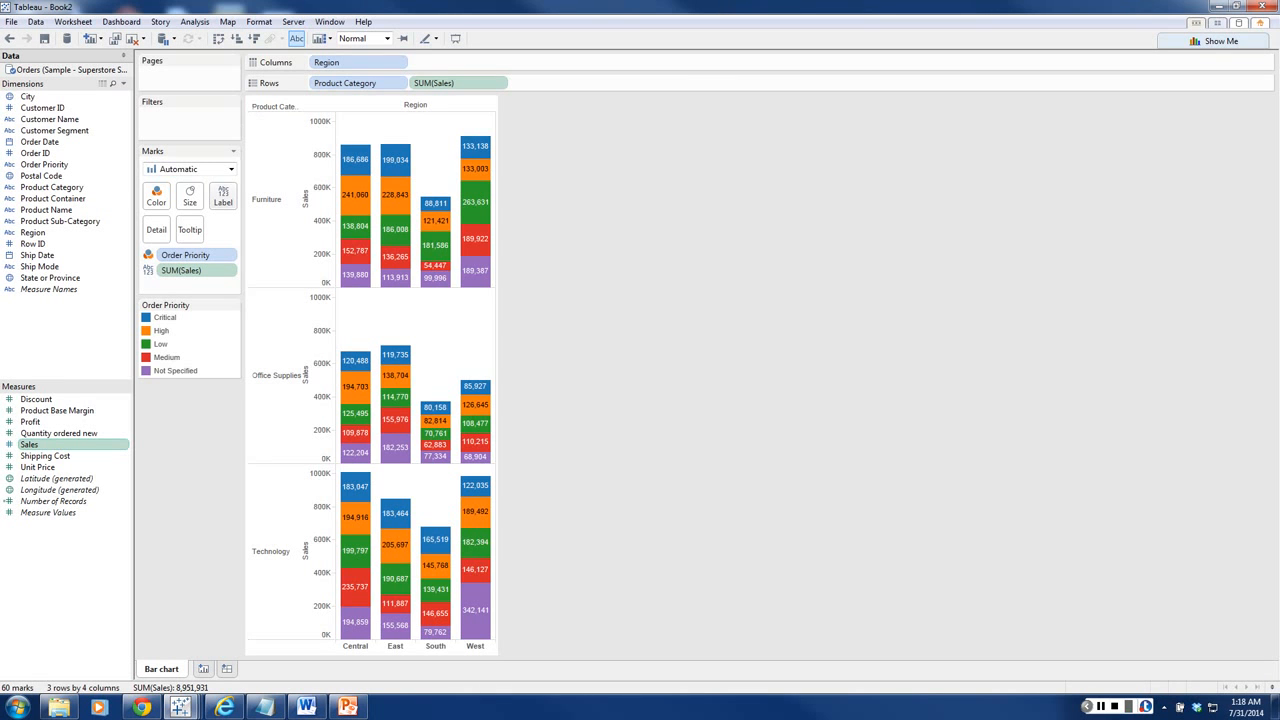
pyautogui.click(223, 196)
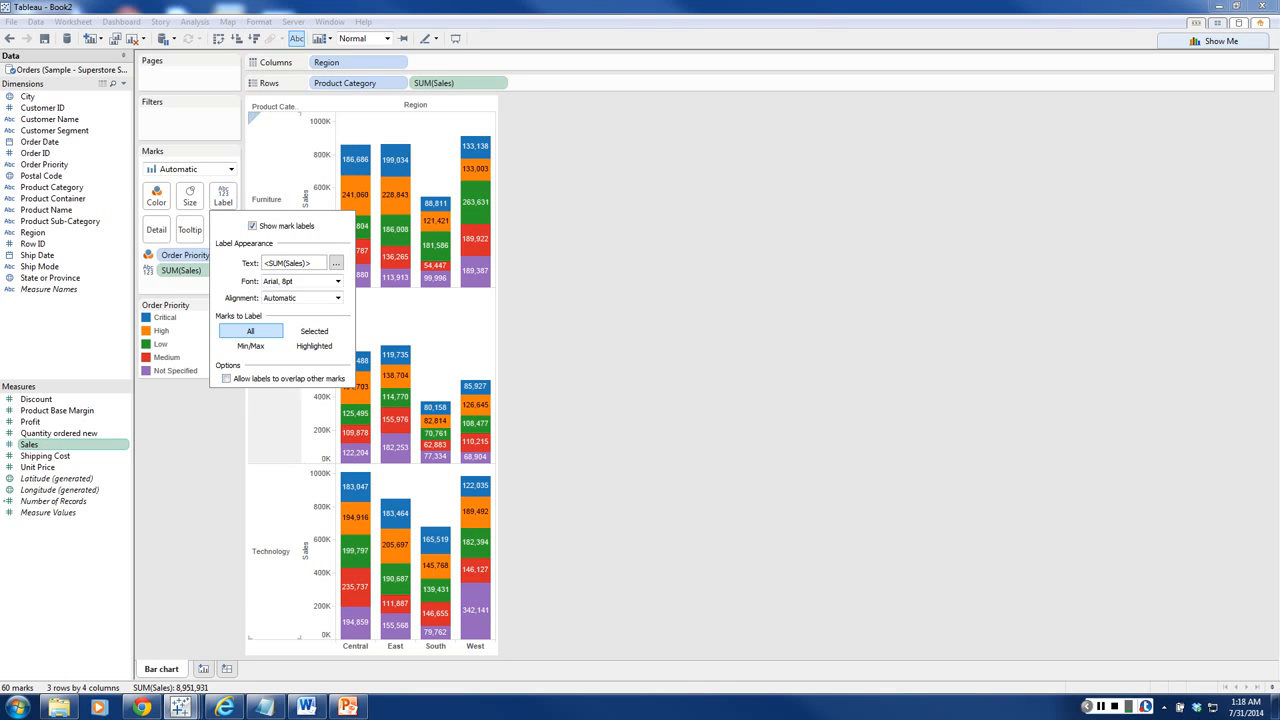
pyautogui.press('Escape')
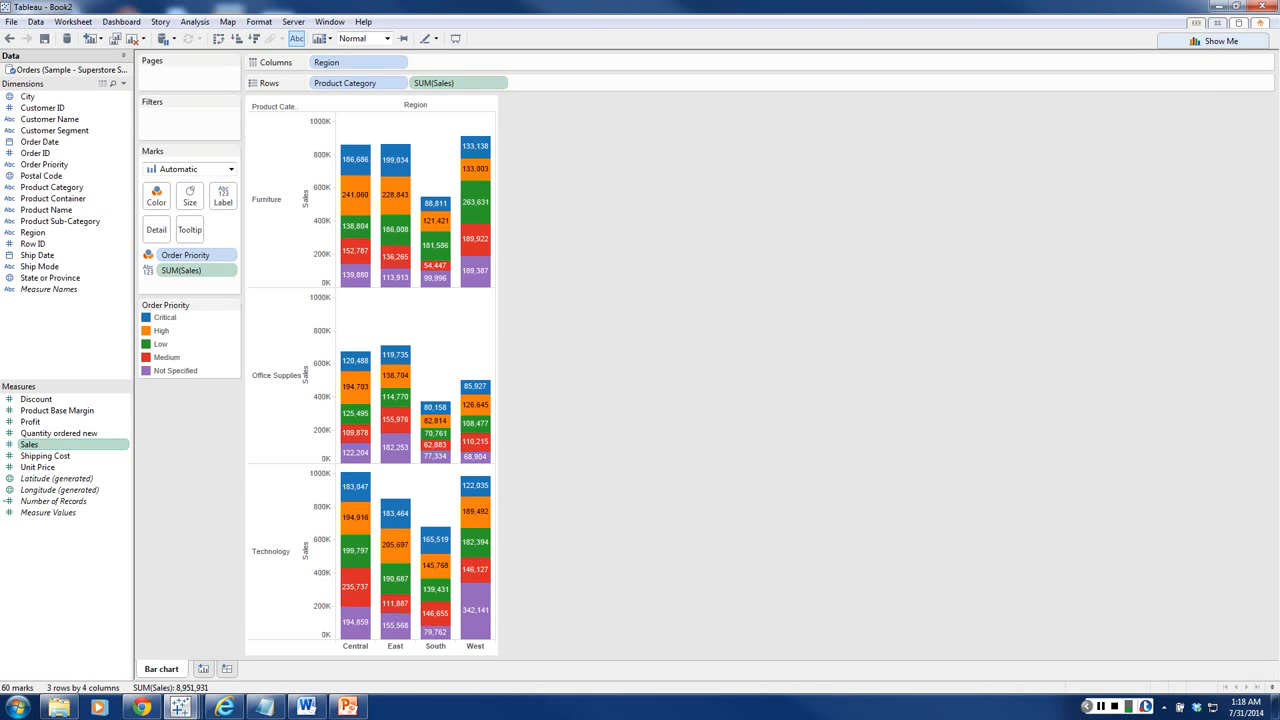
# Step: Create a new worksheet and rename it Tree Map
pyautogui.hotkey('ctrl', 'm')
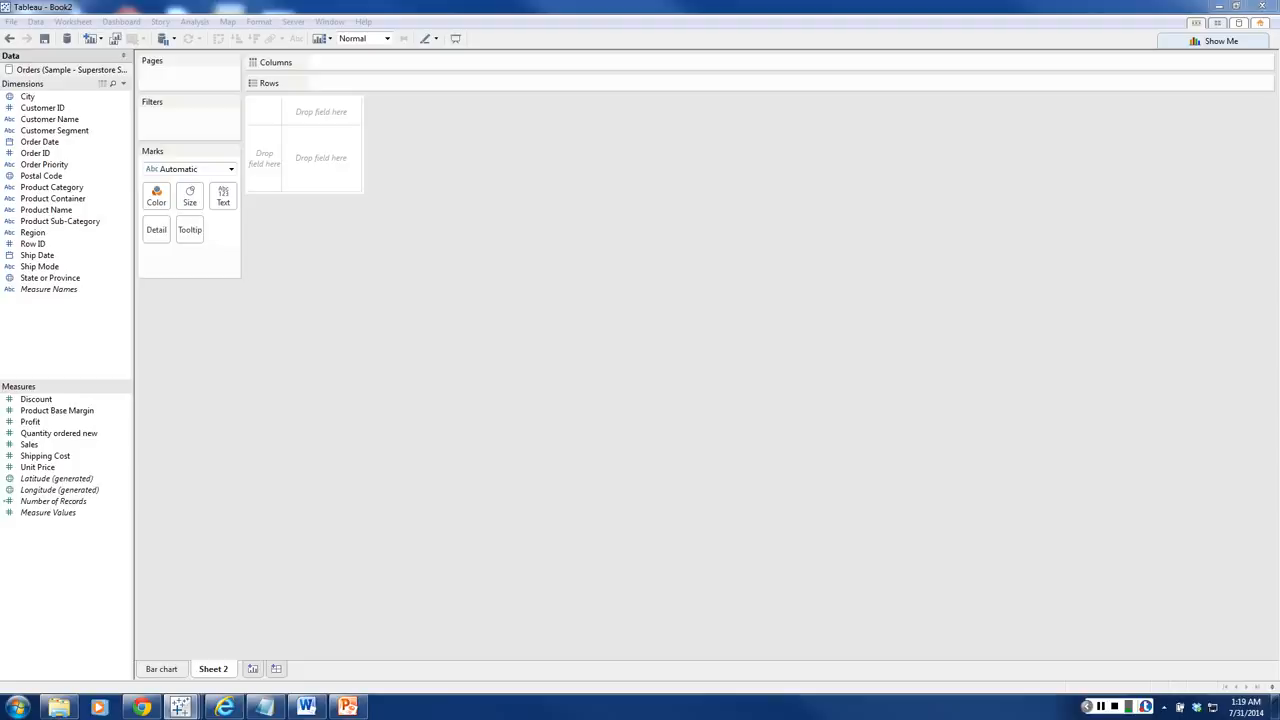
pyautogui.rightClick(211, 668)
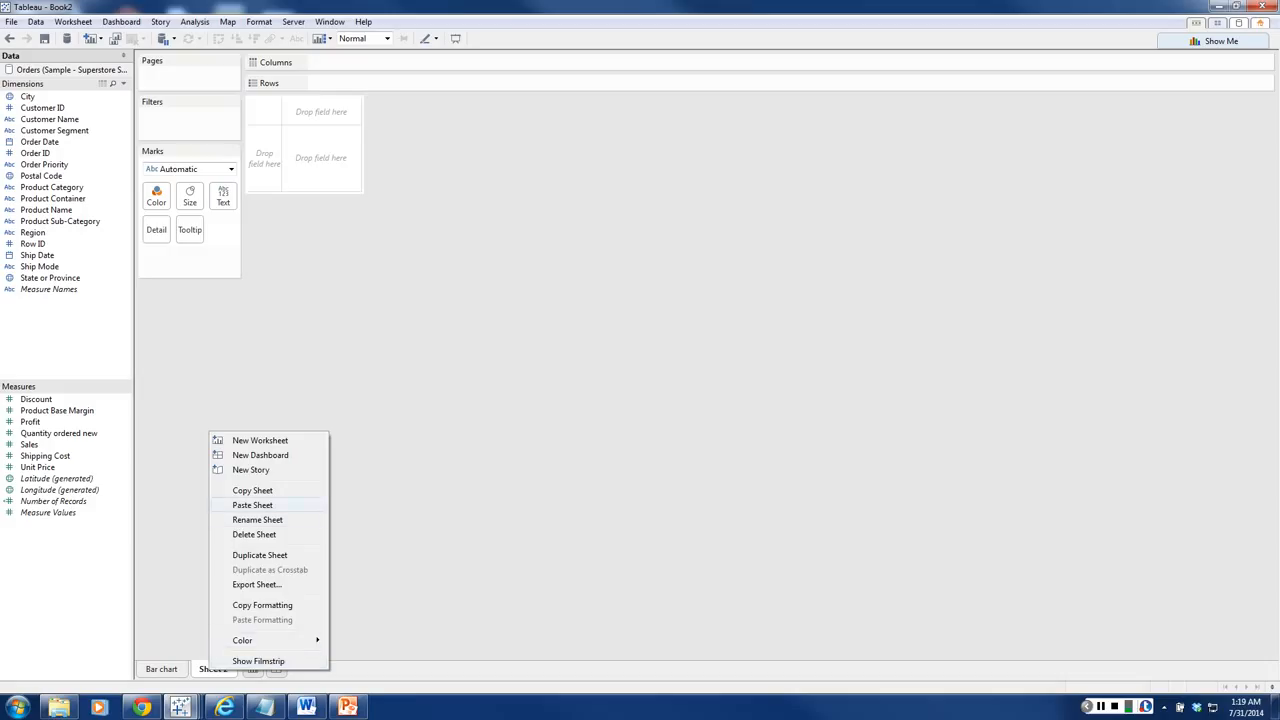
pyautogui.click(215, 519)
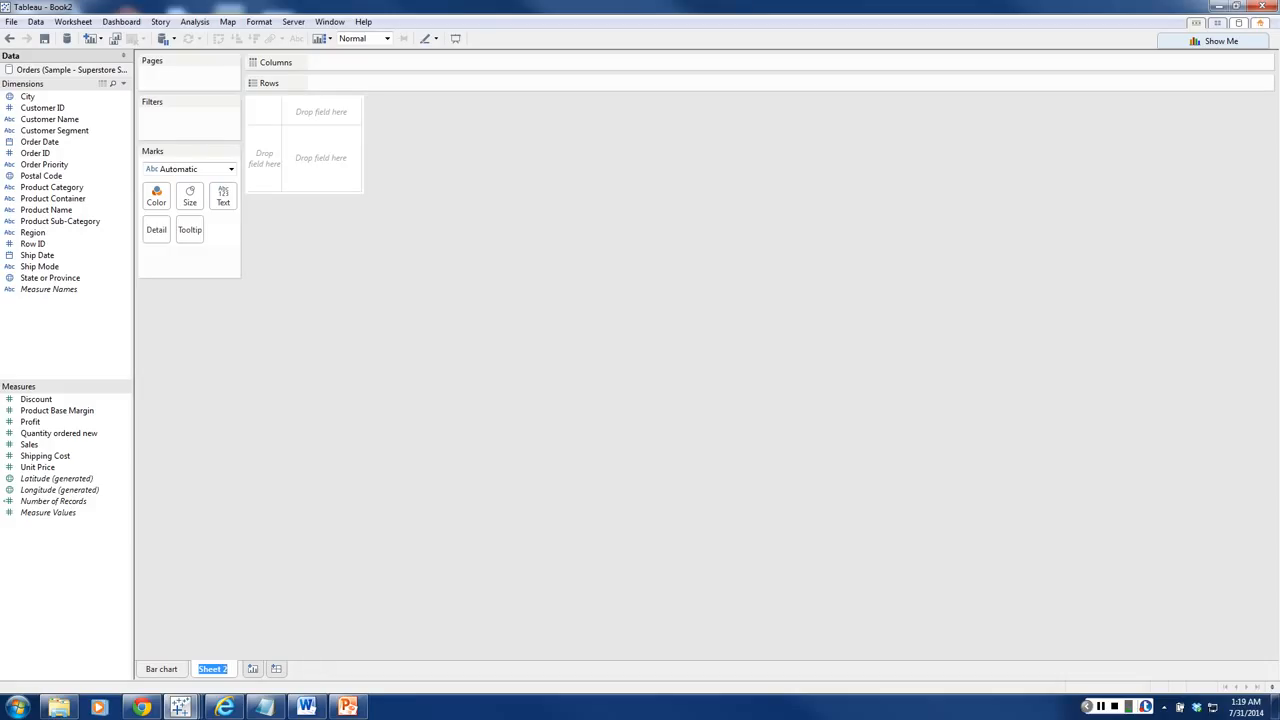
pyautogui.write('Tree')
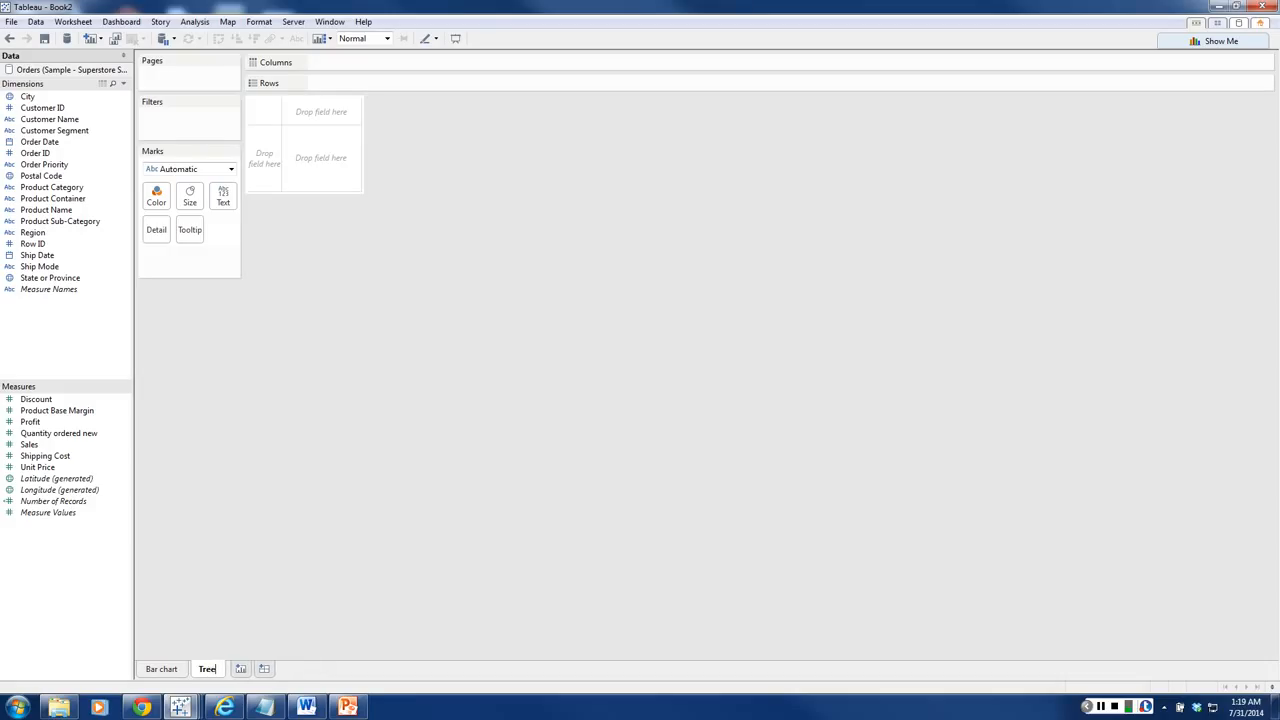
pyautogui.write(' Map')
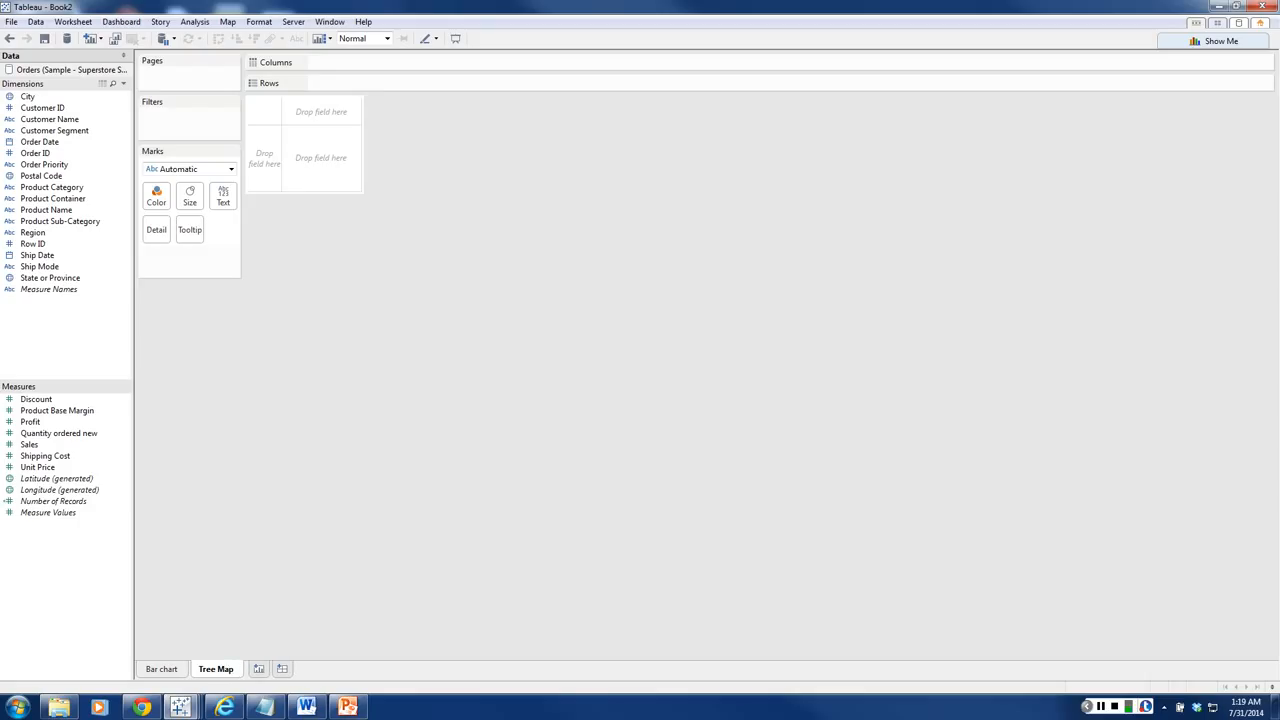
pyautogui.press('Return')
# Step: Build a treemap from the Sales and Profit measures and the Product Category dimension
pyautogui.click(40, 444)
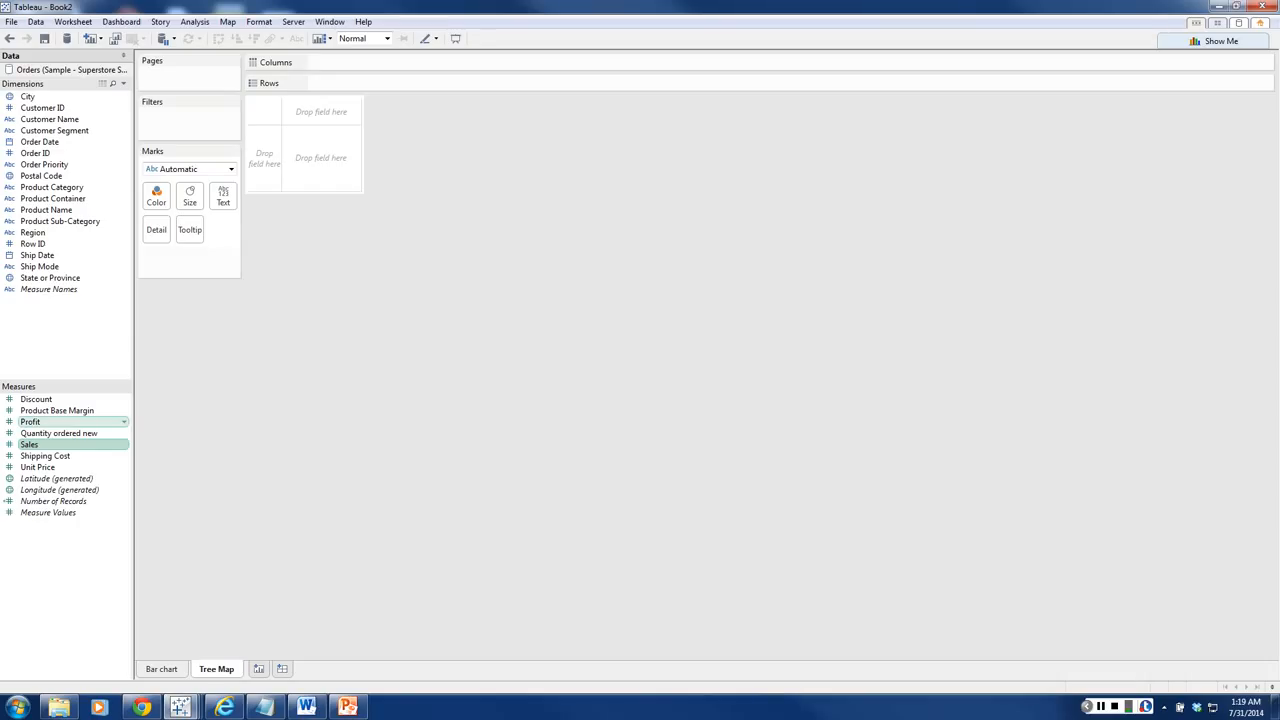
pyautogui.keyDown('ctrl'); pyautogui.click(30, 421); pyautogui.keyUp('ctrl')
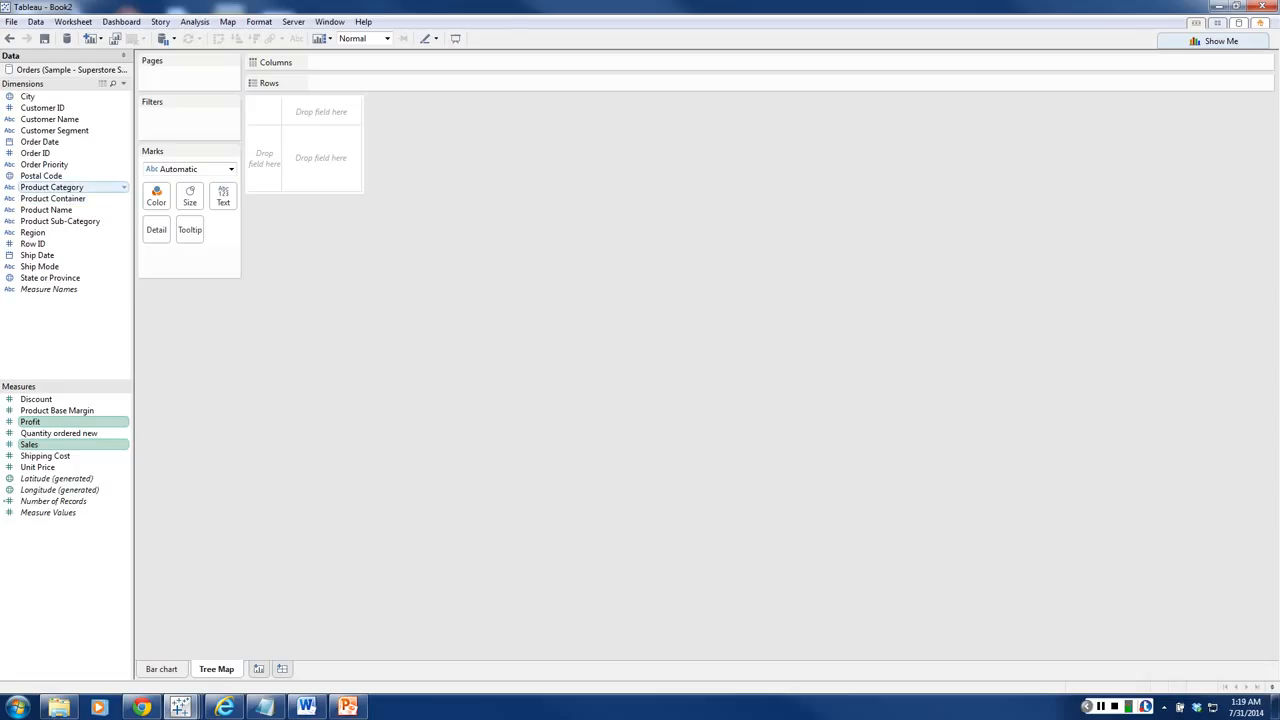
pyautogui.keyDown('ctrl'); pyautogui.click(52, 188); pyautogui.keyUp('ctrl')
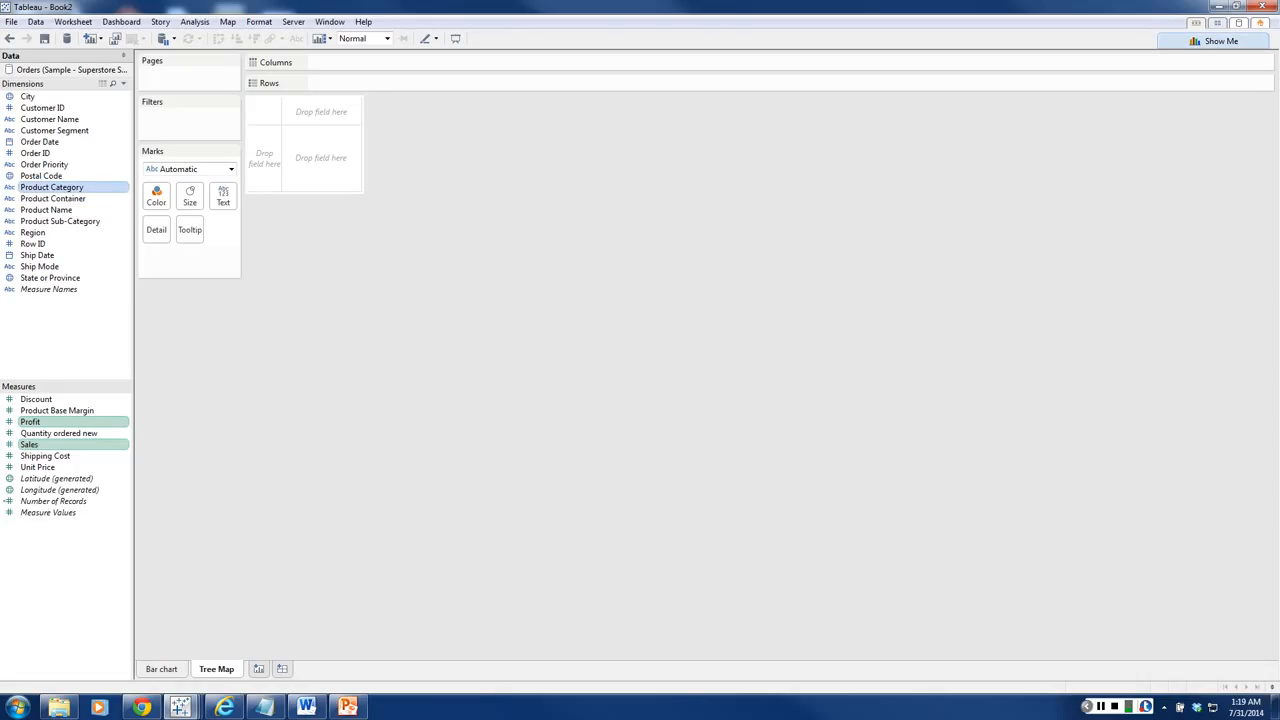
pyautogui.click(1215, 41)
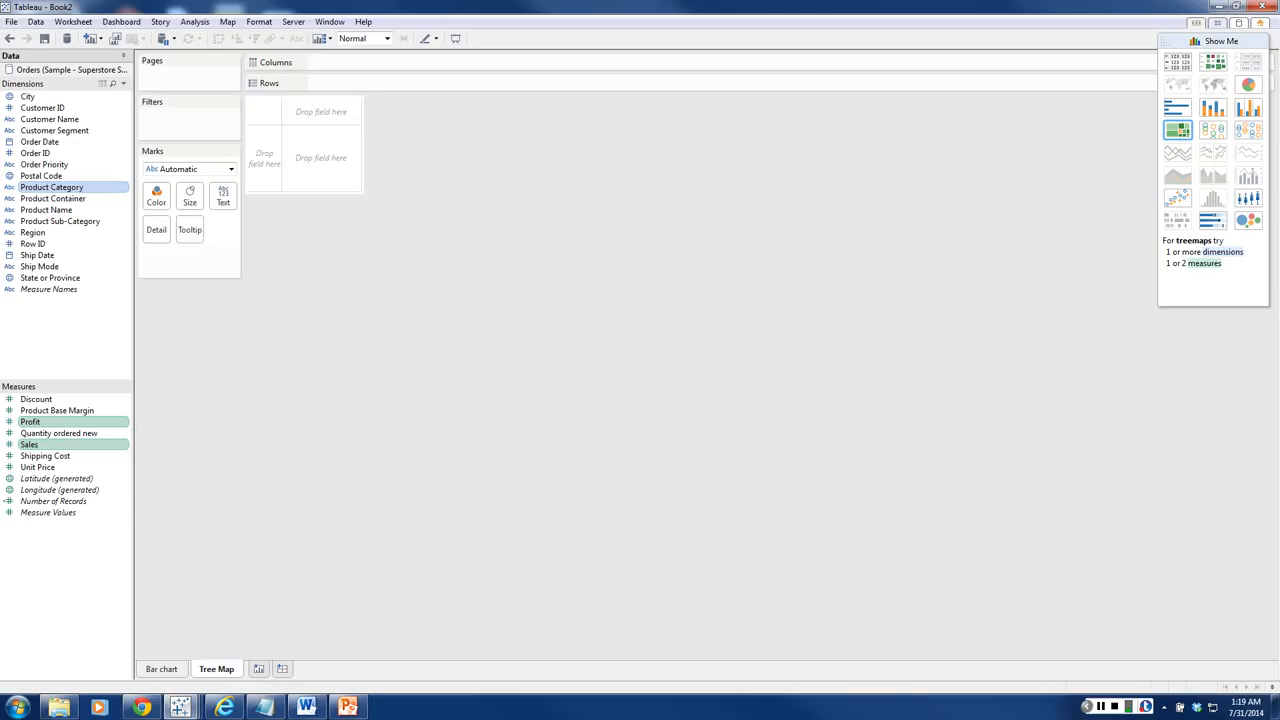
pyautogui.click(1178, 130)
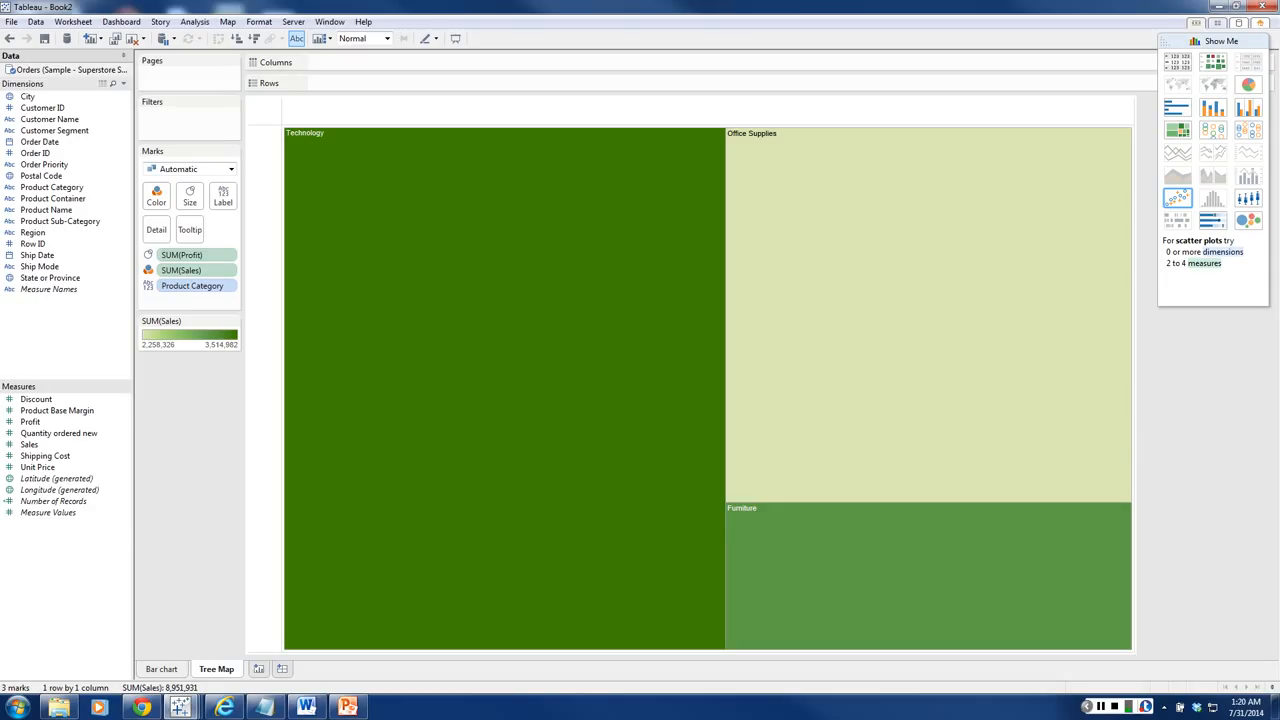
# Step: Color the treemap by Profit instead of Sales and size its rectangles by Sales
pyautogui.moveTo(578, 247)
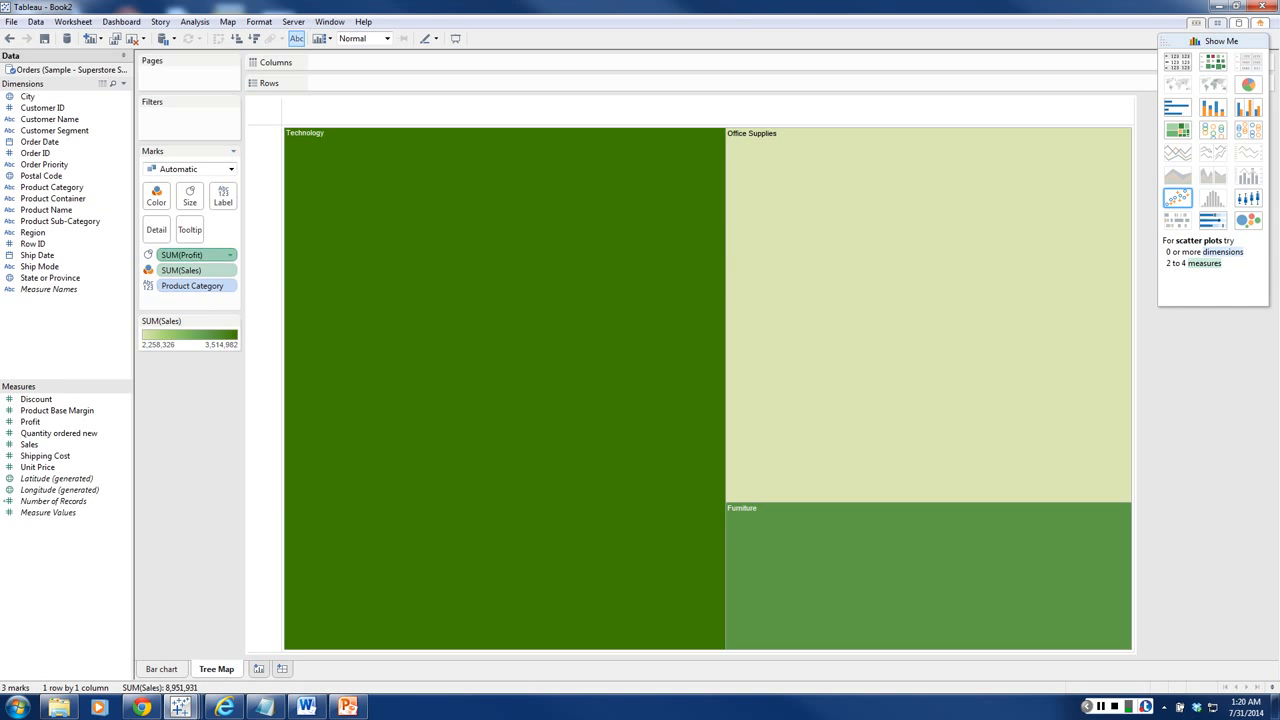
pyautogui.moveTo(181, 255); pyautogui.dragTo(155, 196)
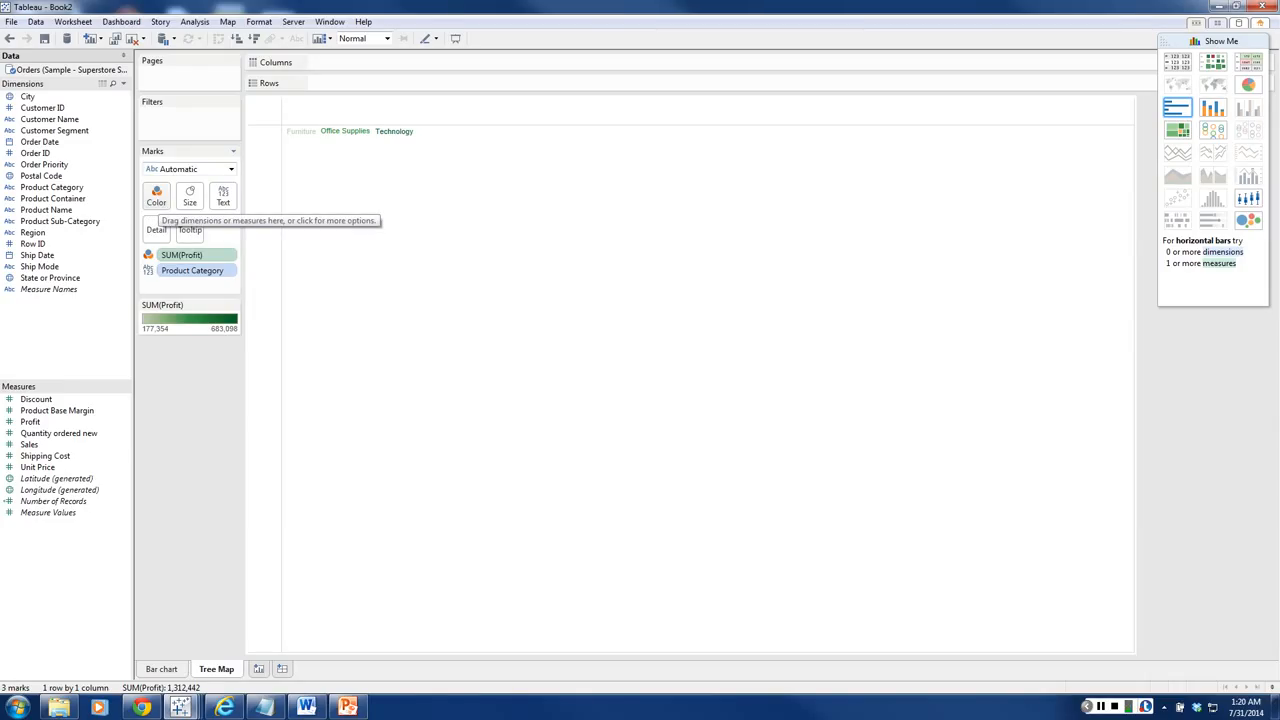
pyautogui.moveTo(29, 444); pyautogui.dragTo(189, 199)
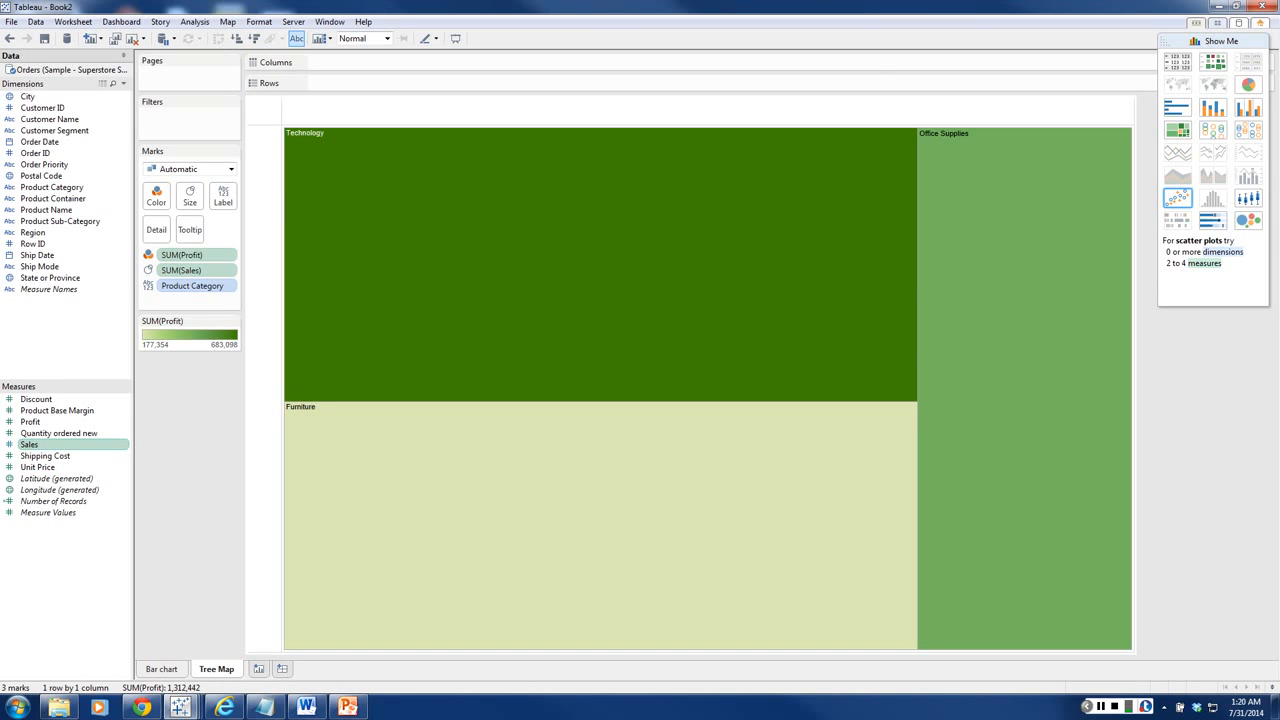
# Step: Compare the Profit and Sales details of the Technology and Furniture rectangles in the treemap
pyautogui.moveTo(751, 284)
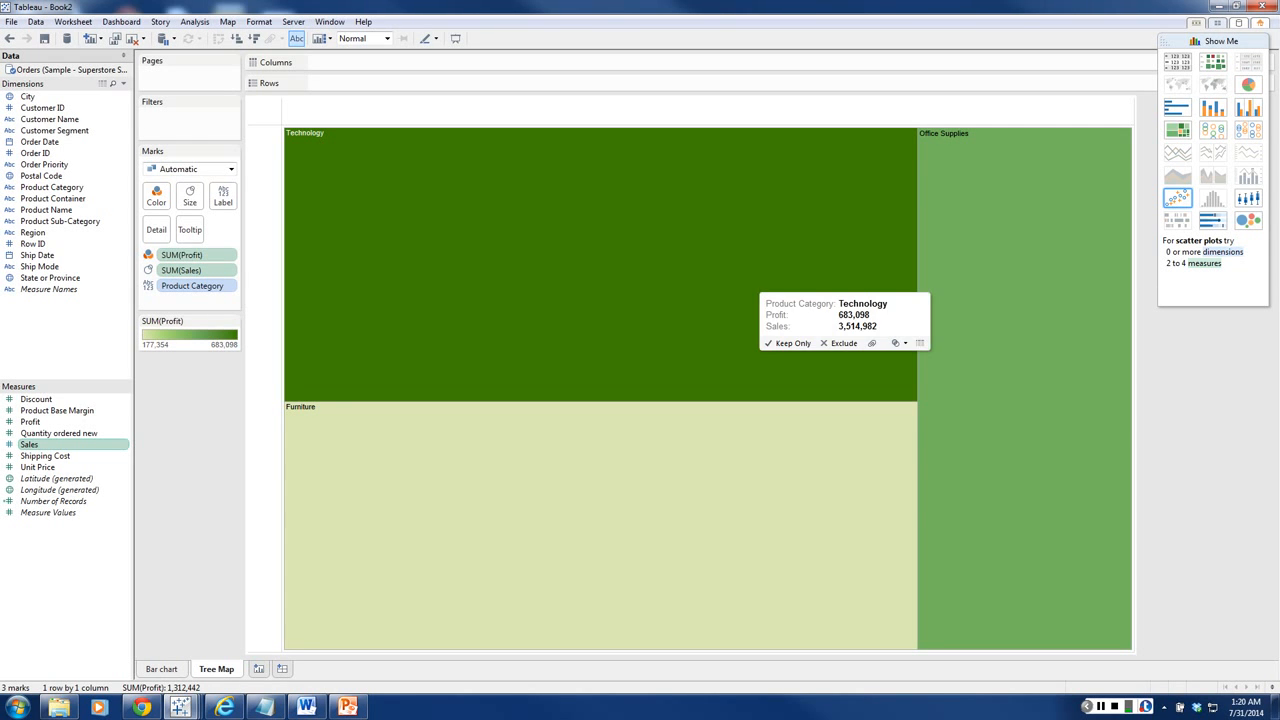
pyautogui.moveTo(623, 448)
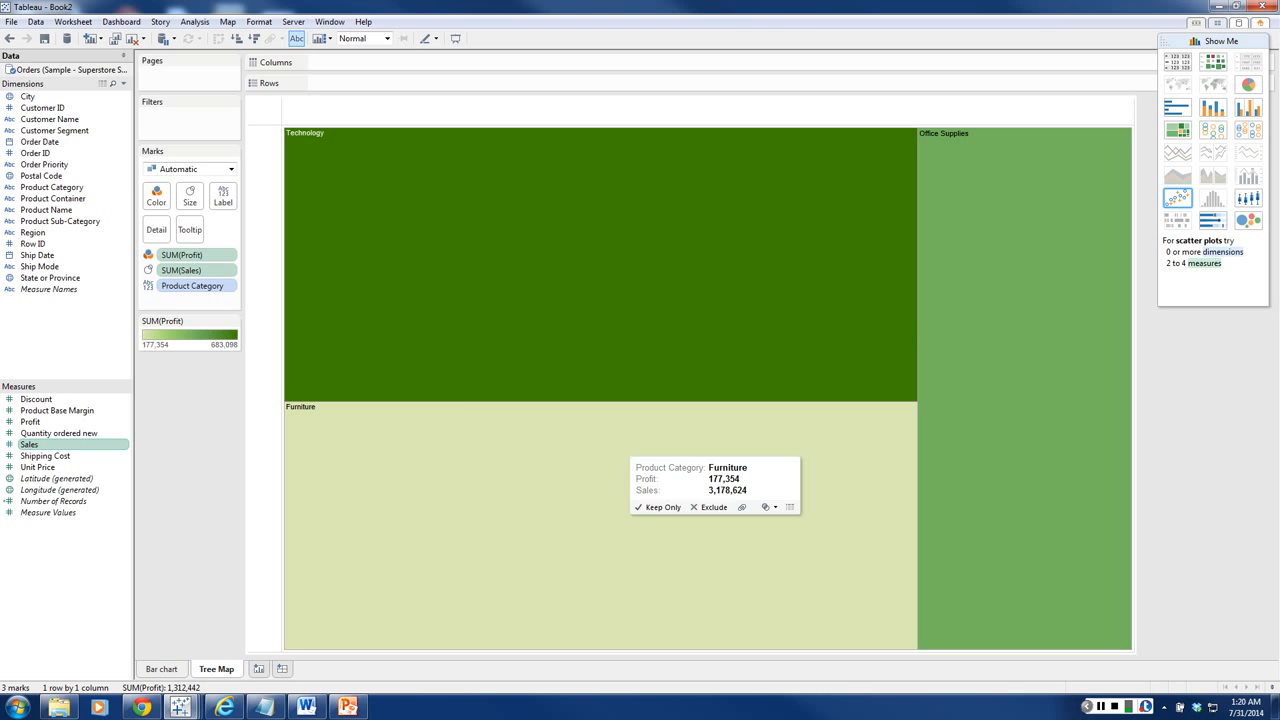
pyautogui.moveTo(468, 451)
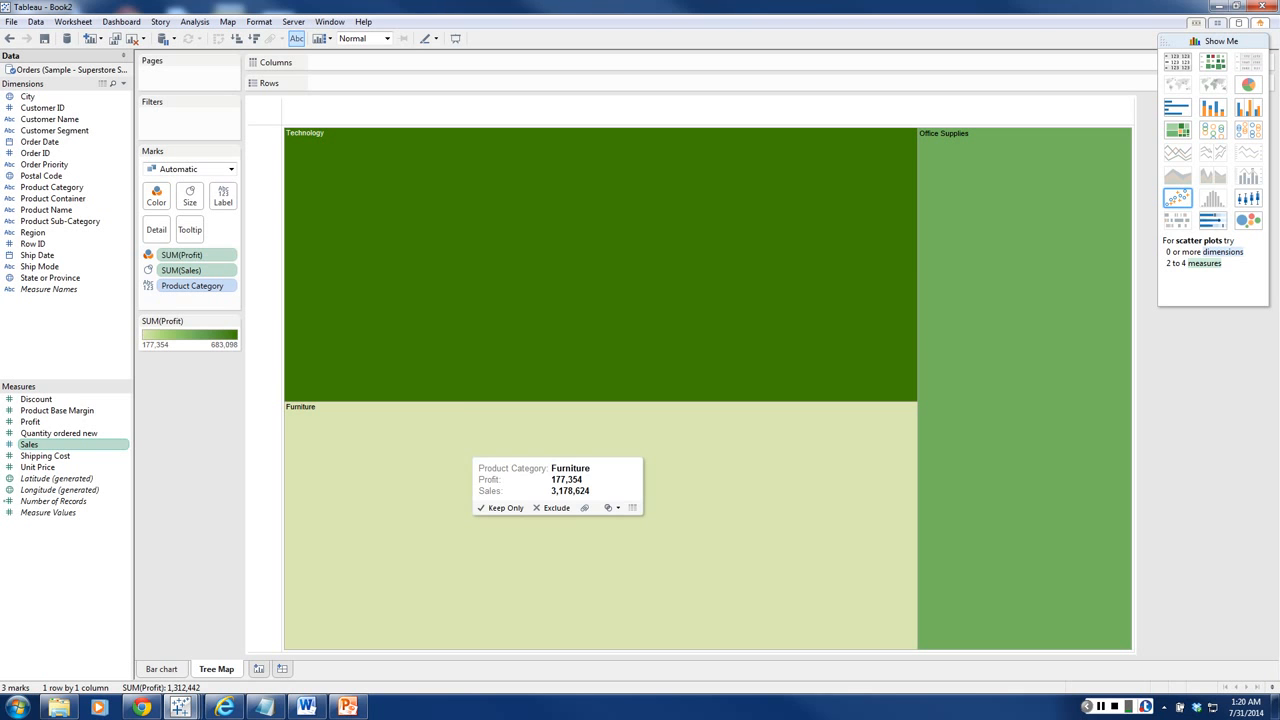
pyautogui.moveTo(748, 211)
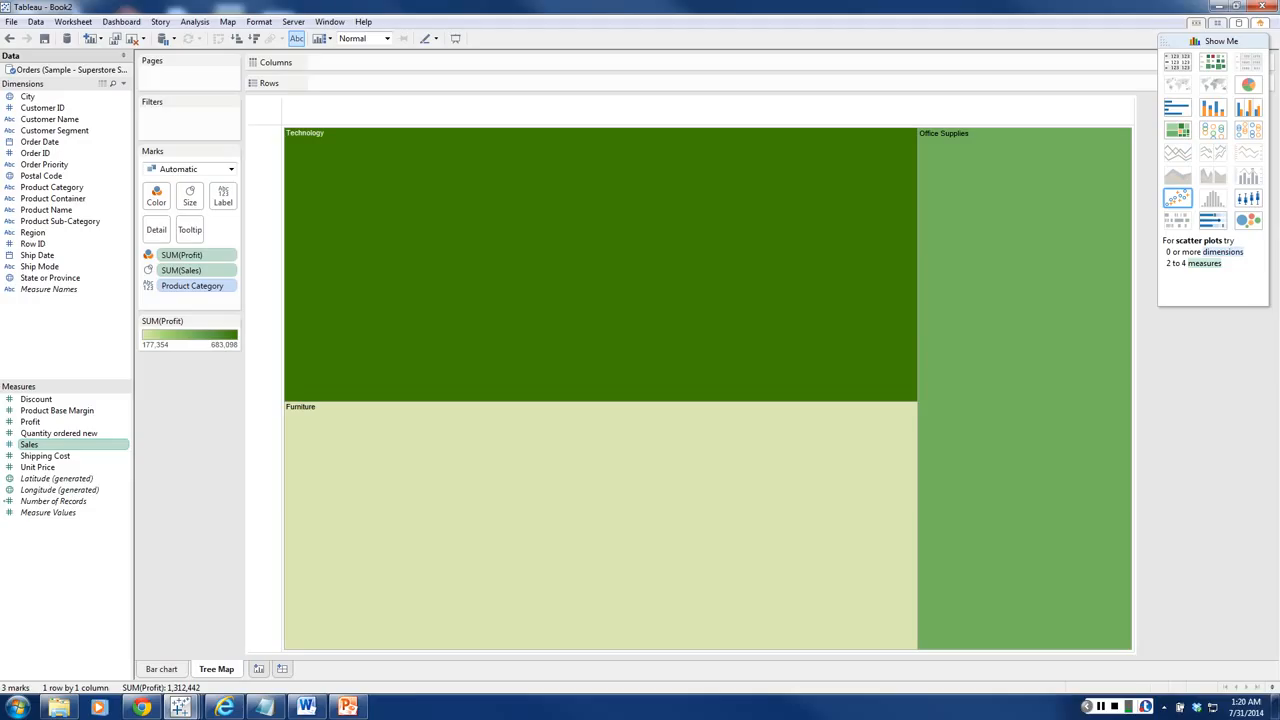
pyautogui.moveTo(558, 512)
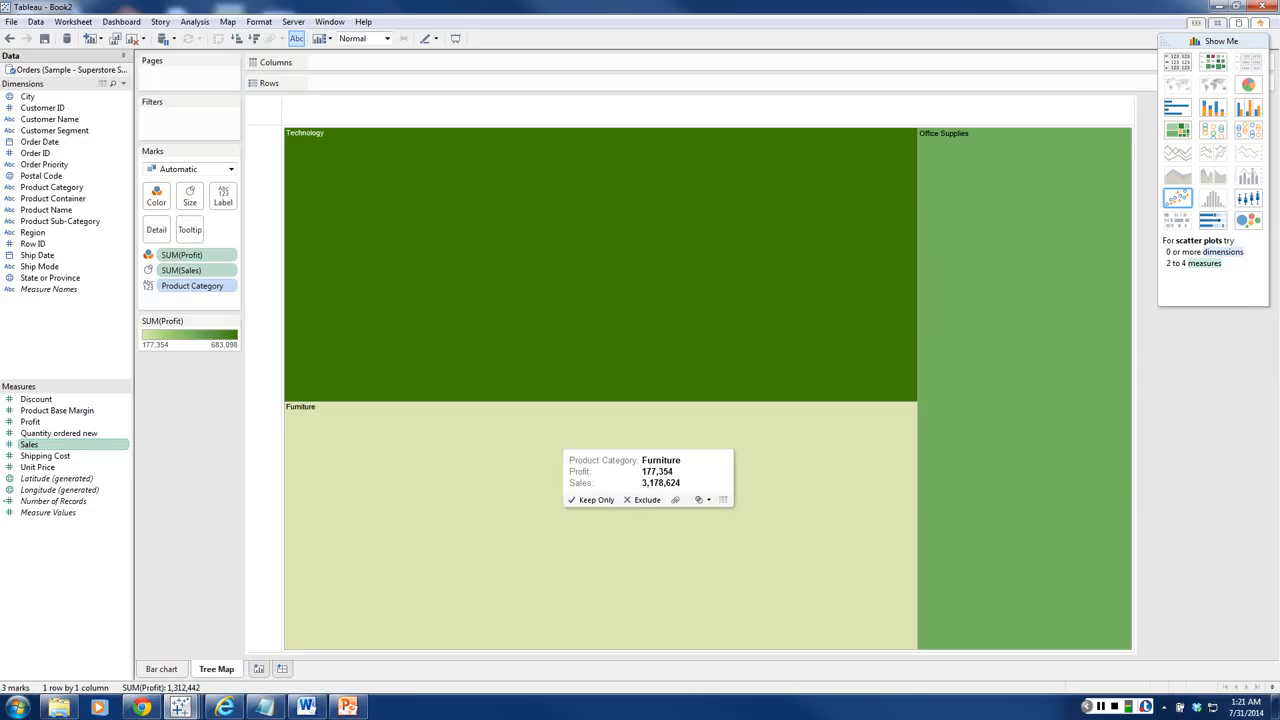
pyautogui.moveTo(666, 434)
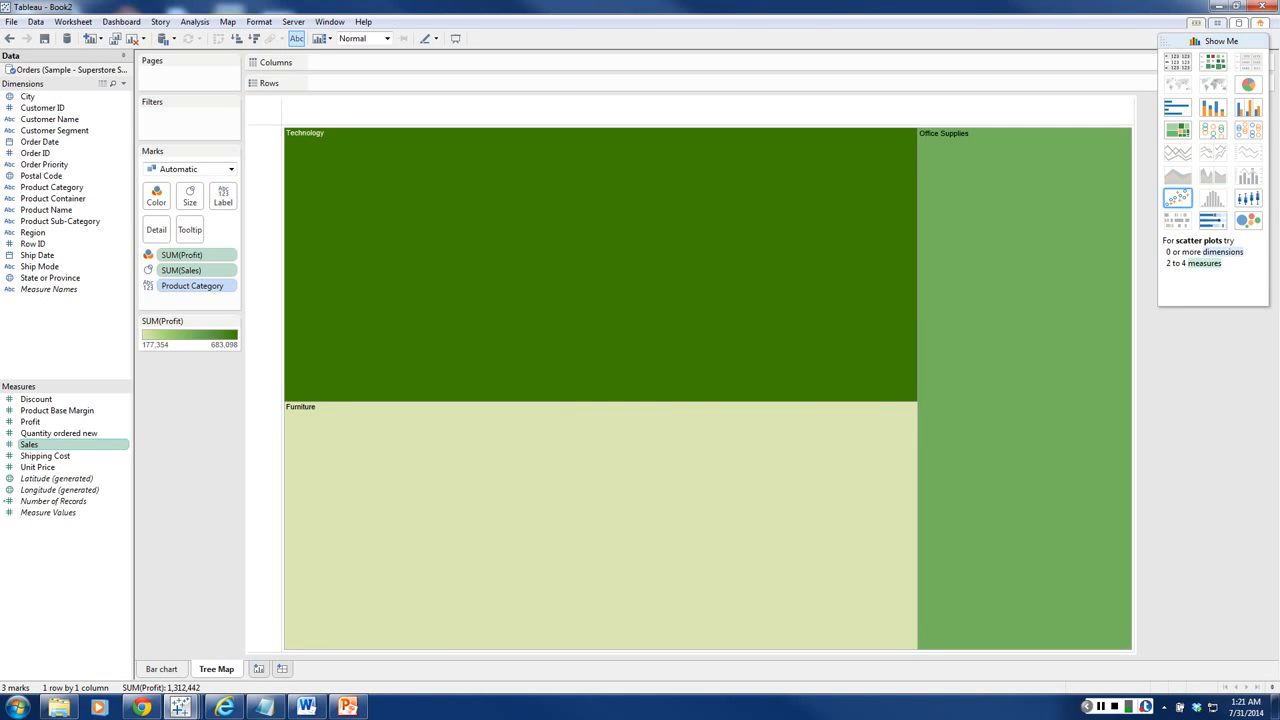
pyautogui.moveTo(648, 467)
pyautogui.moveTo(648, 500)
# Step: Hide the chart suggestions and add Region to the treemap labels to split each product category by region
pyautogui.click(1221, 41)
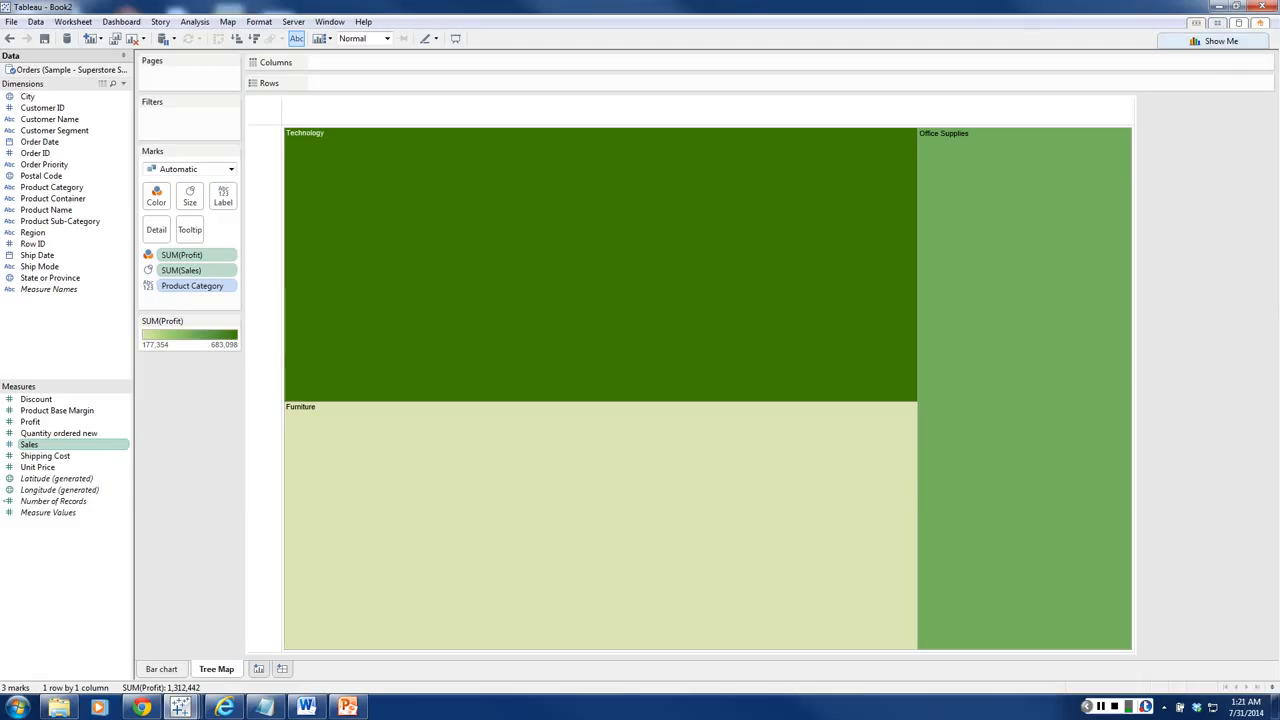
pyautogui.moveTo(515, 465)
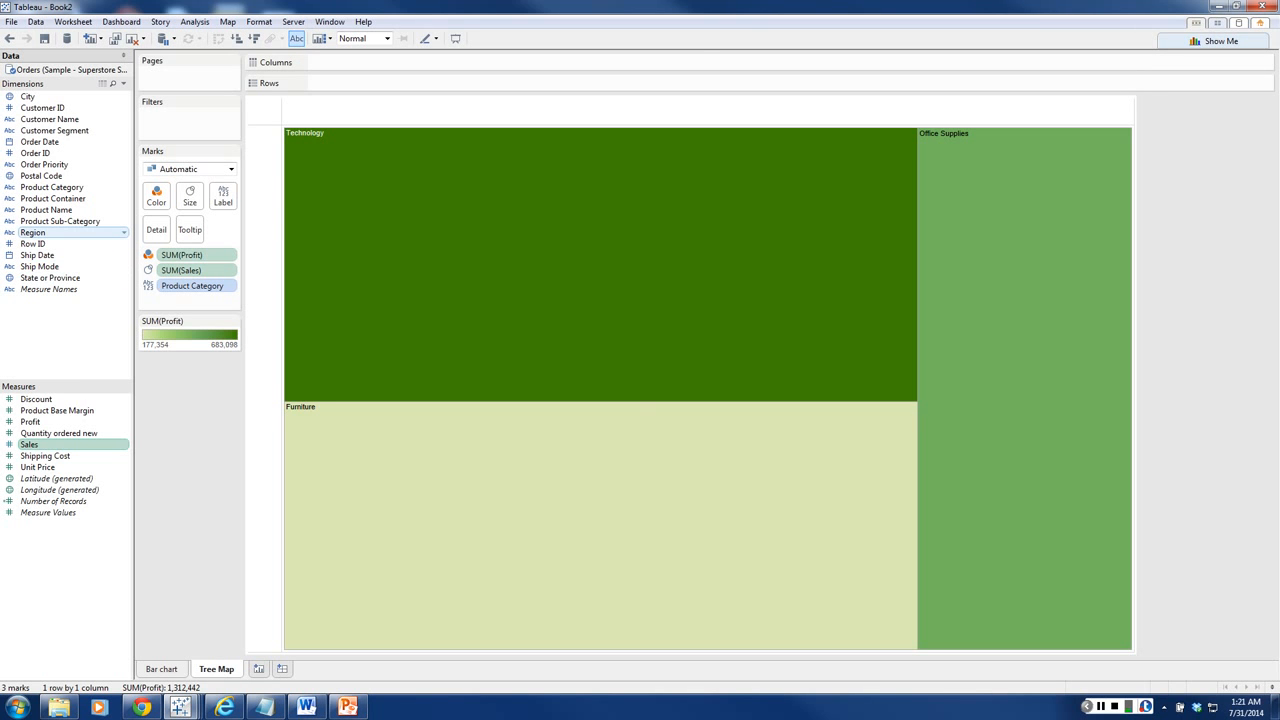
pyautogui.moveTo(33, 232); pyautogui.dragTo(222, 197)
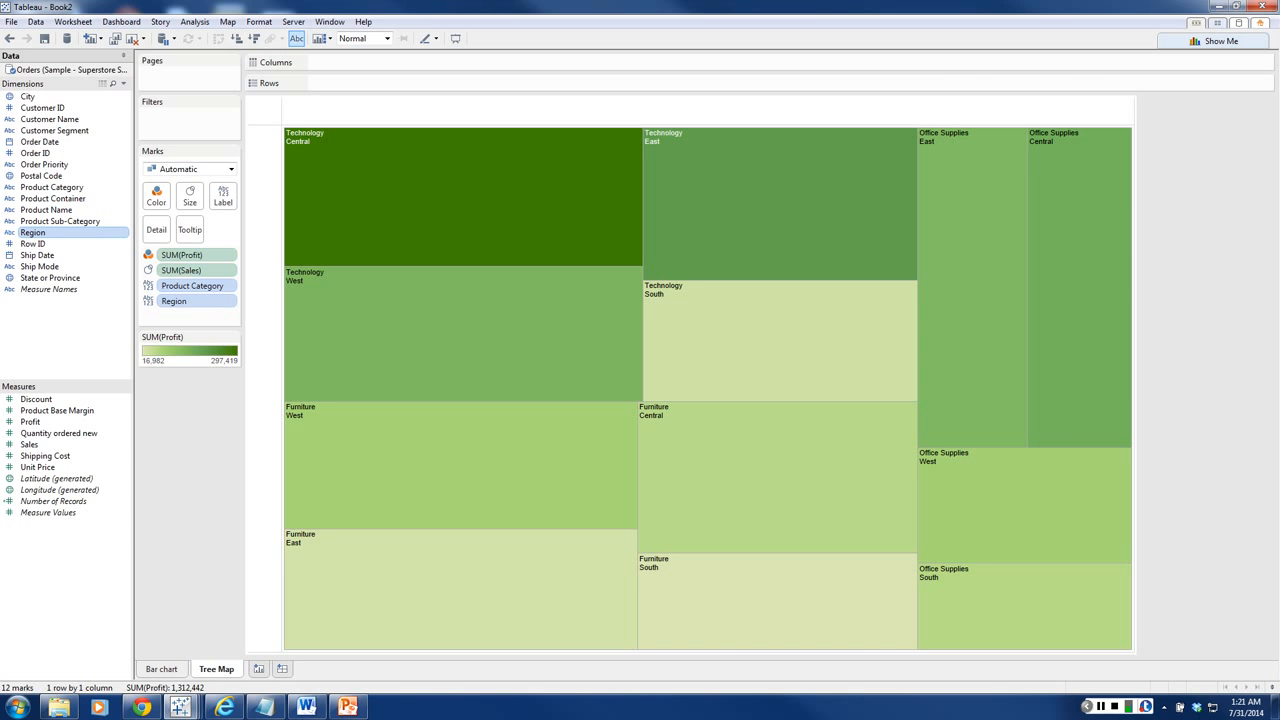
pyautogui.moveTo(612, 303)
pyautogui.moveTo(433, 284)
pyautogui.moveTo(677, 583)
pyautogui.moveTo(428, 442)
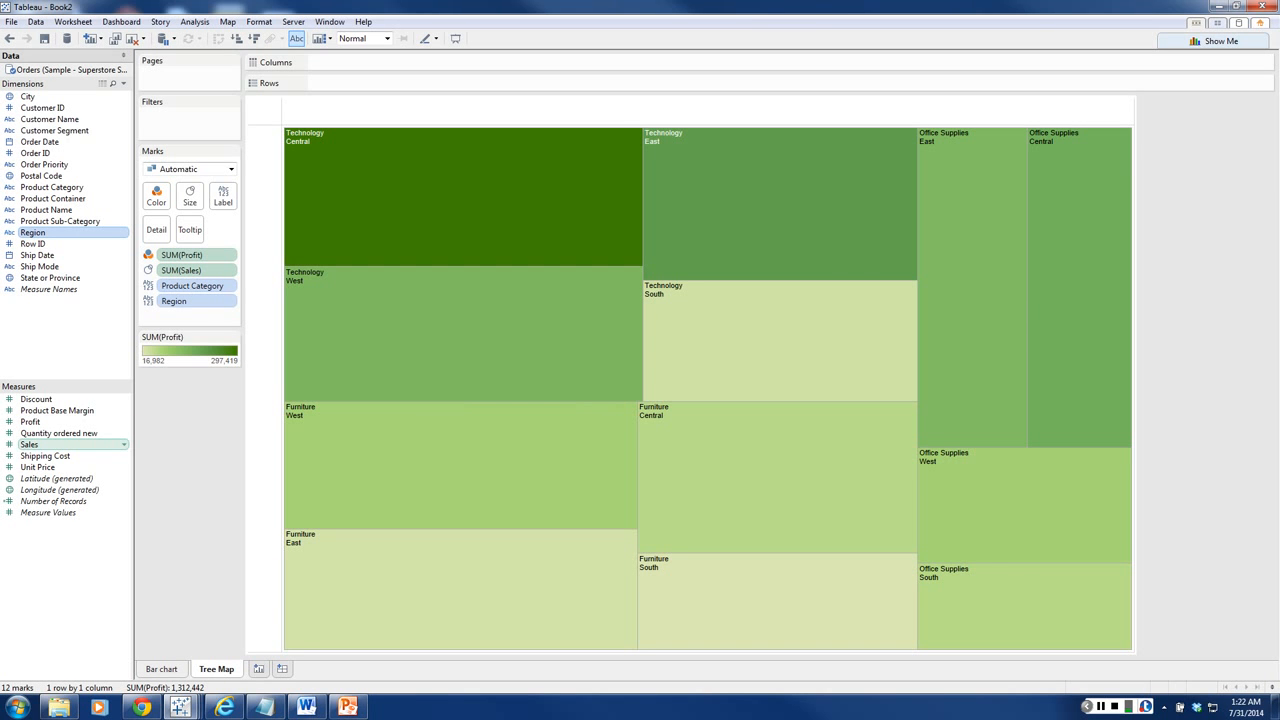
# Step: Label each treemap rectangle with its Sales and Profit
pyautogui.moveTo(40, 444); pyautogui.dragTo(222, 196)
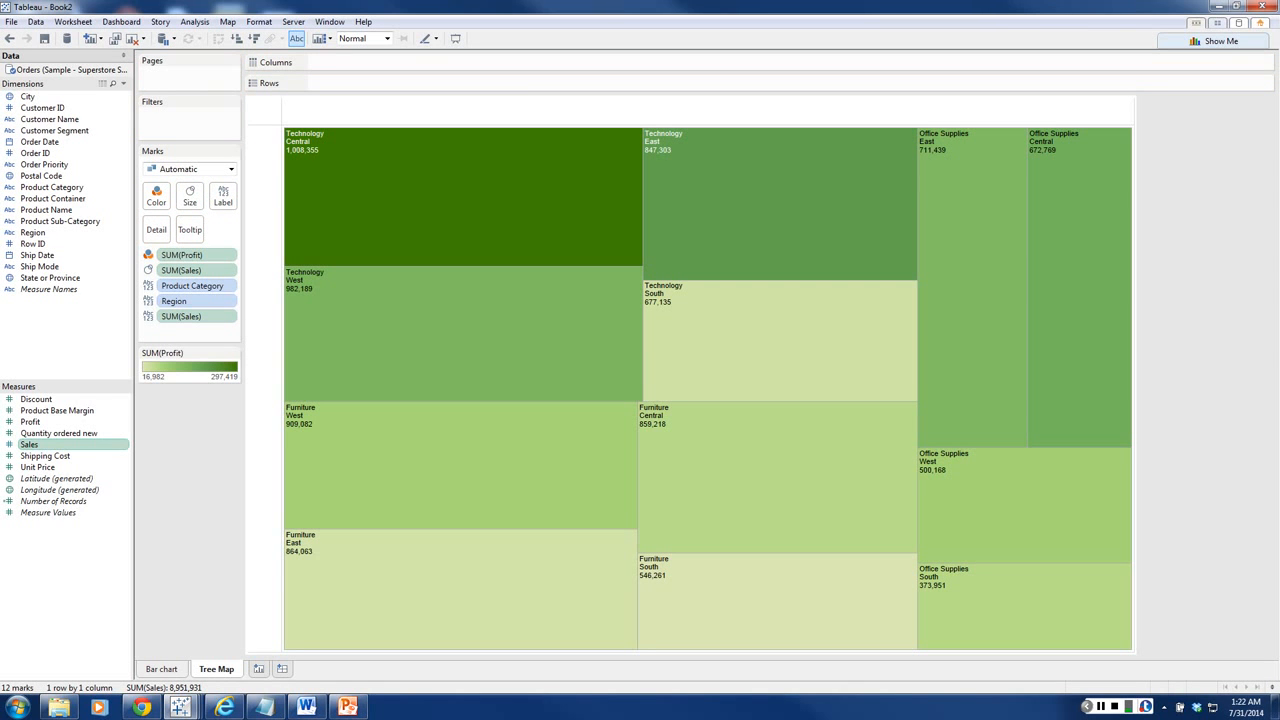
pyautogui.moveTo(463, 174)
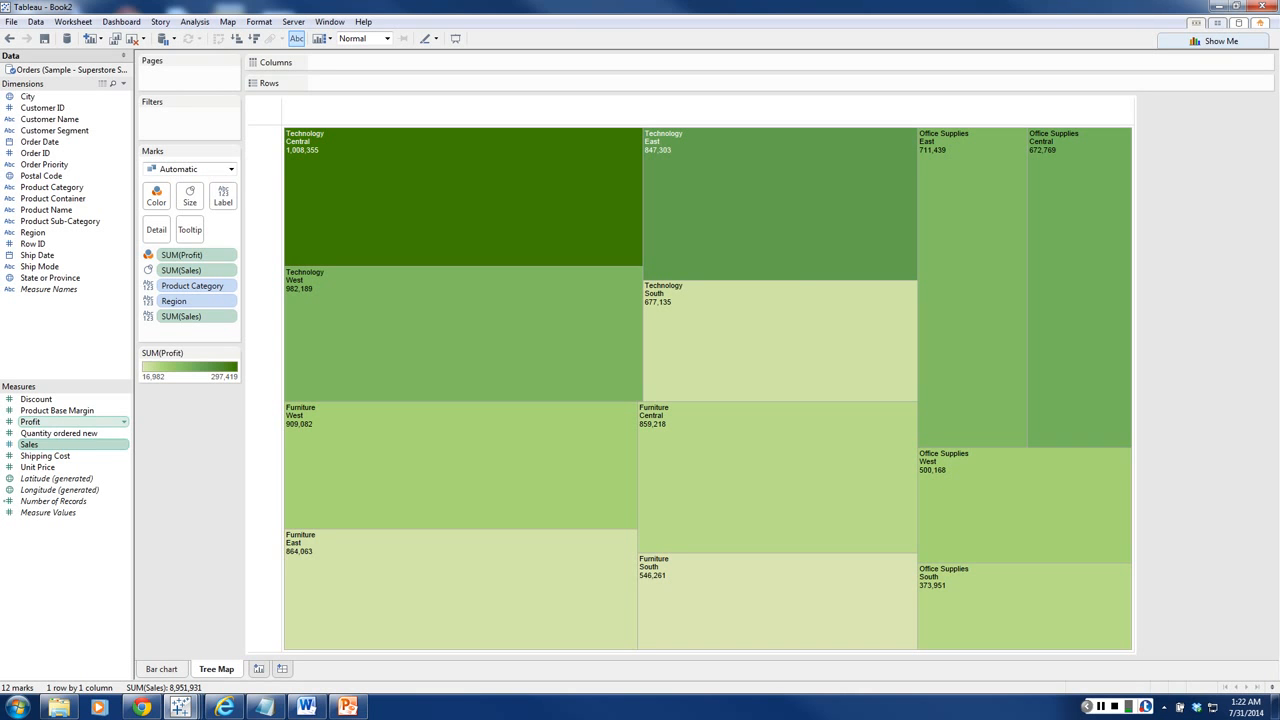
pyautogui.moveTo(30, 421); pyautogui.dragTo(222, 201)
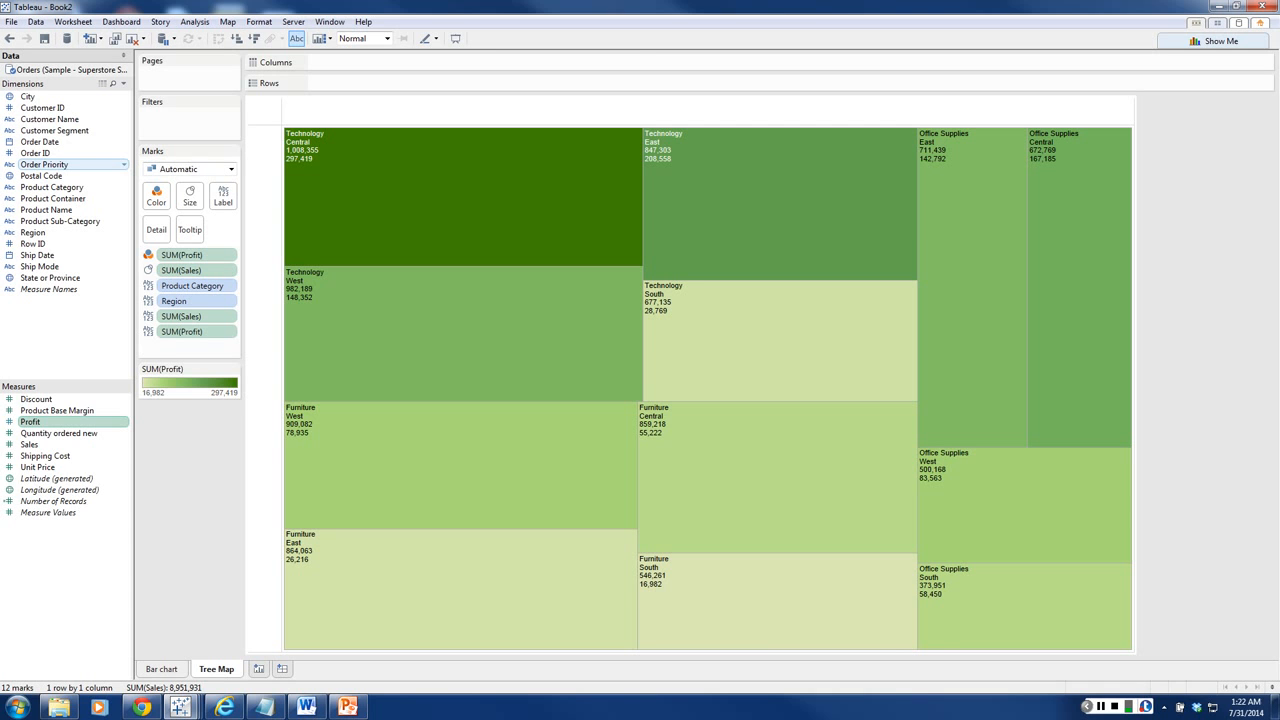
# Step: Try adding Order Priority to the treemap labels, inspect the resulting rectangles, and undo the addition
pyautogui.moveTo(50, 164); pyautogui.dragTo(222, 204)
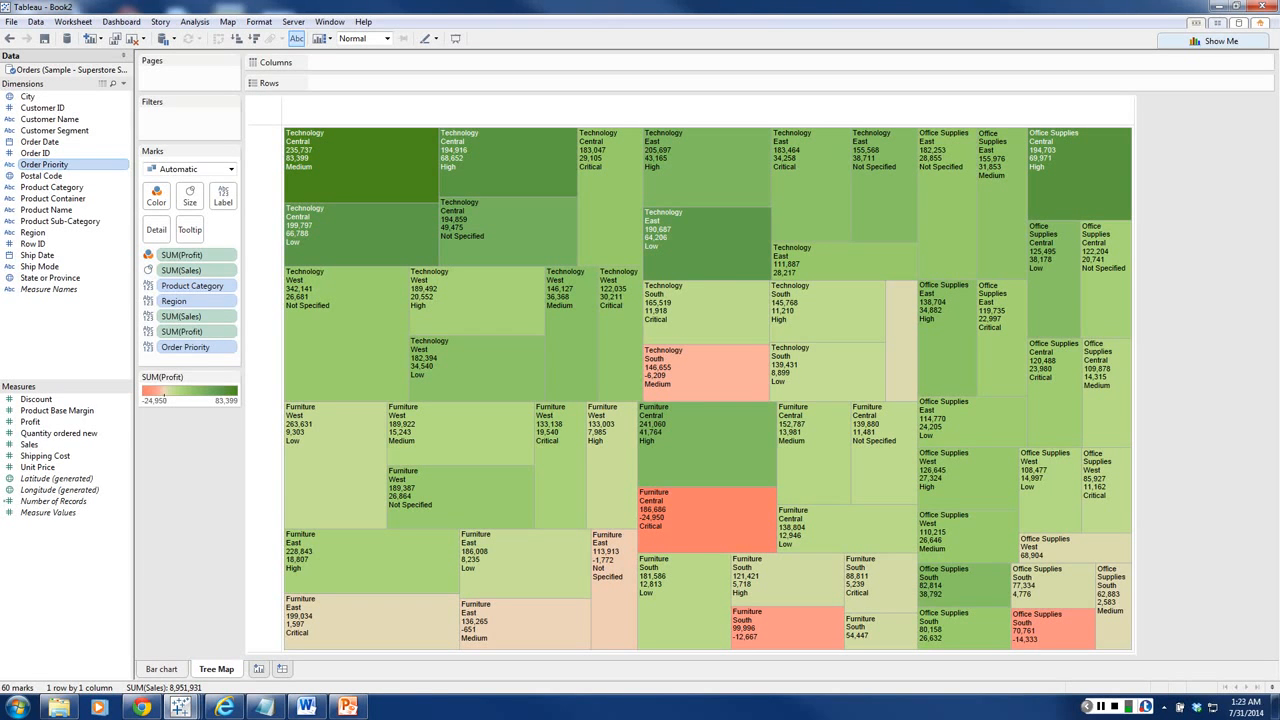
pyautogui.moveTo(718, 516)
pyautogui.moveTo(455, 290)
pyautogui.moveTo(558, 625)
pyautogui.click(10, 38)
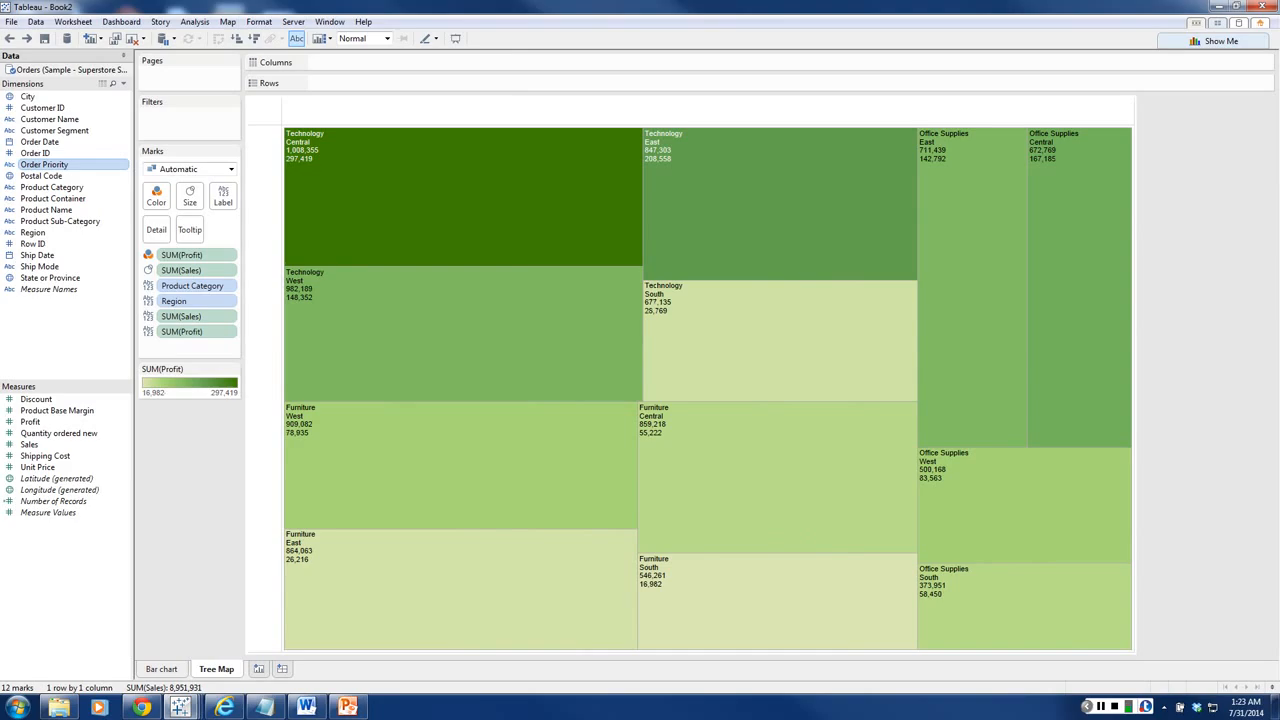
# Step: Open the treemap's label text for editing and put a bold "Product Category:" before the Product Category field
pyautogui.moveTo(301, 168)
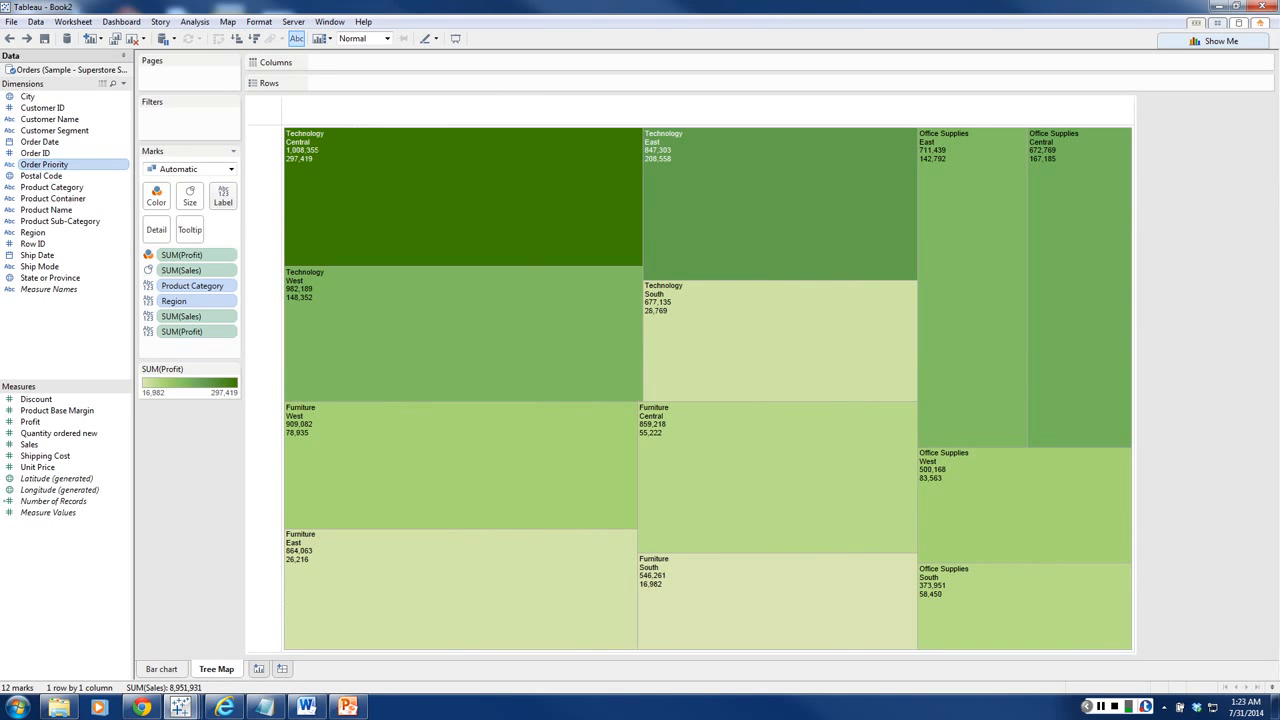
pyautogui.click(223, 196)
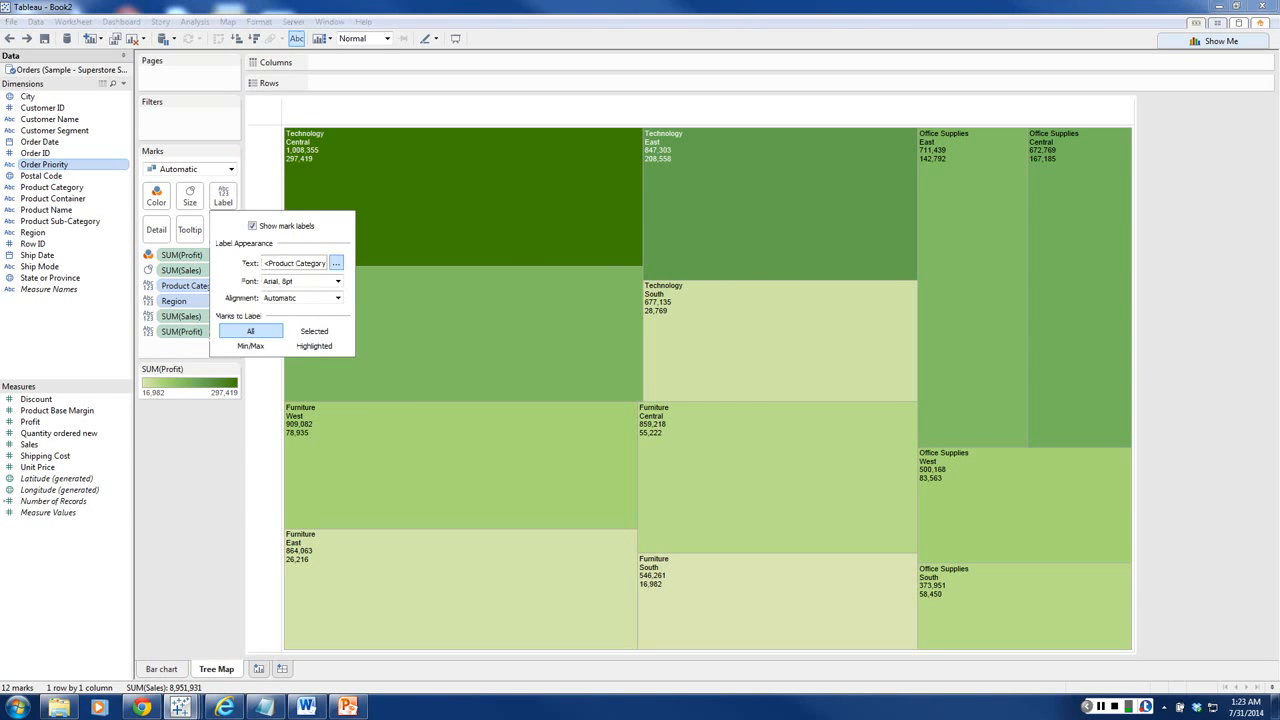
pyautogui.click(336, 263)
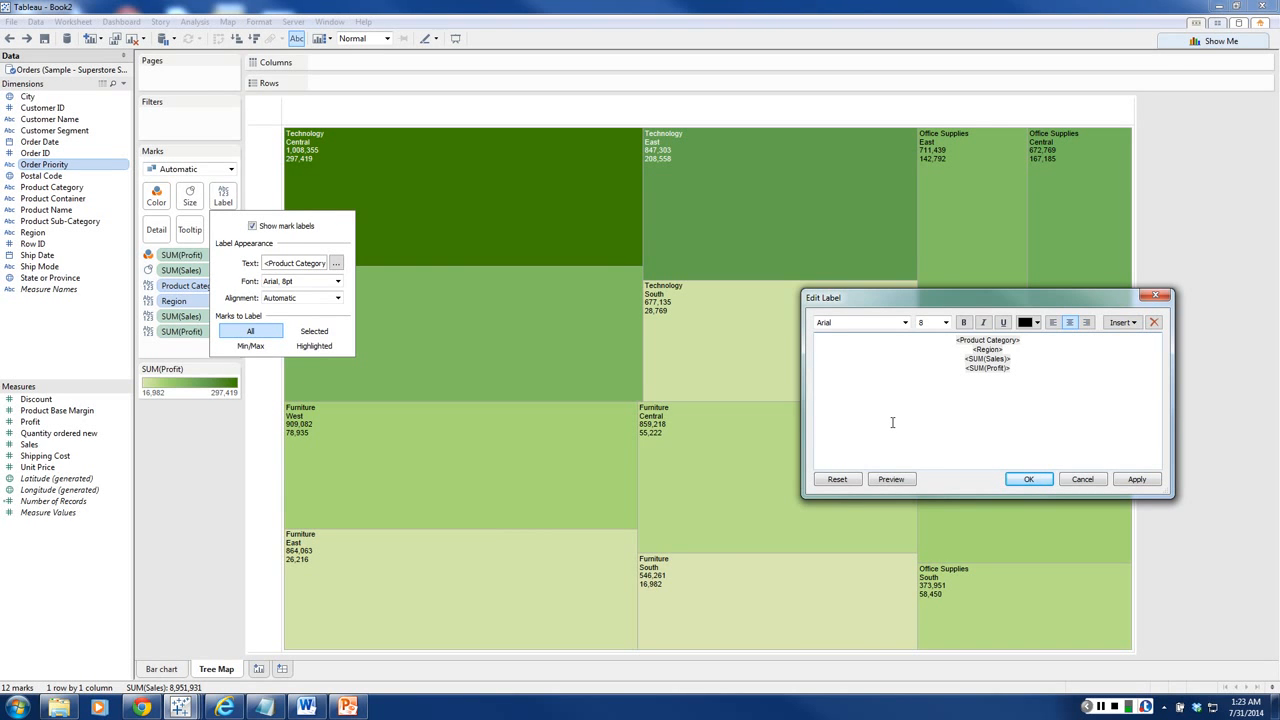
pyautogui.write('Product Category:')
pyautogui.moveTo(926, 340); pyautogui.dragTo(988, 340)
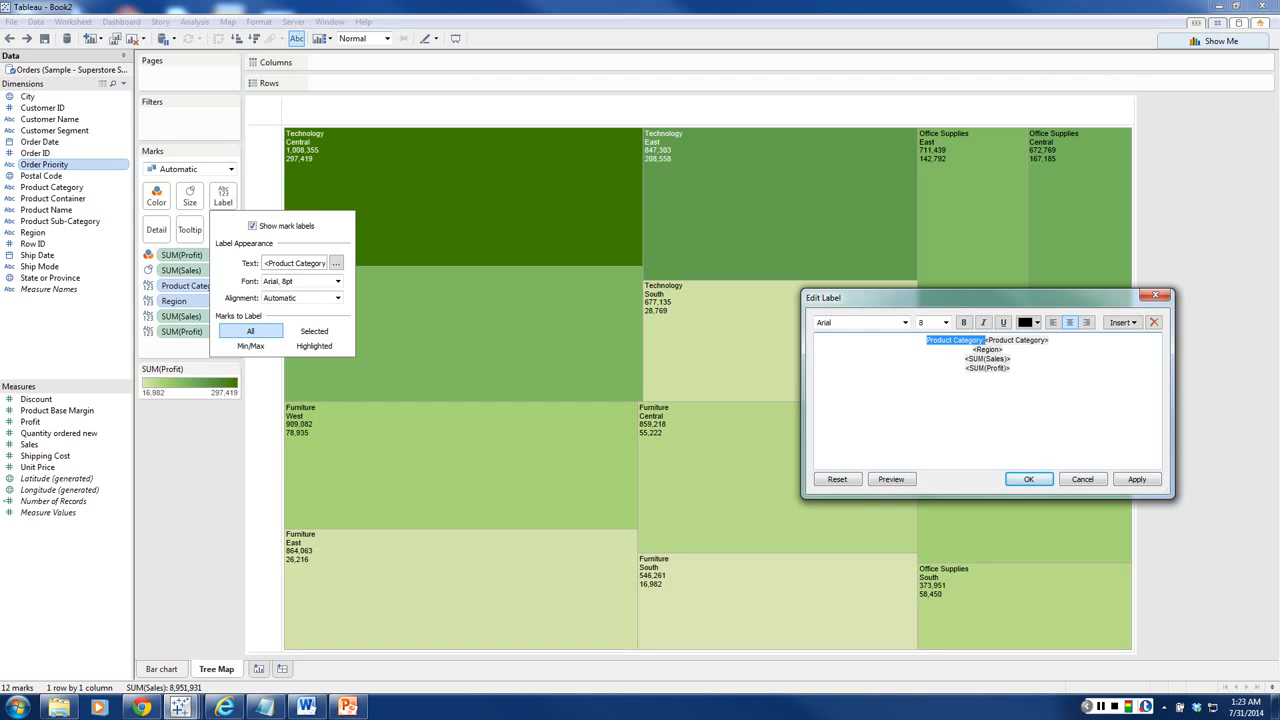
pyautogui.hotkey('ctrl', 'b')
pyautogui.click(1057, 342)
pyautogui.doubleClick(993, 340)
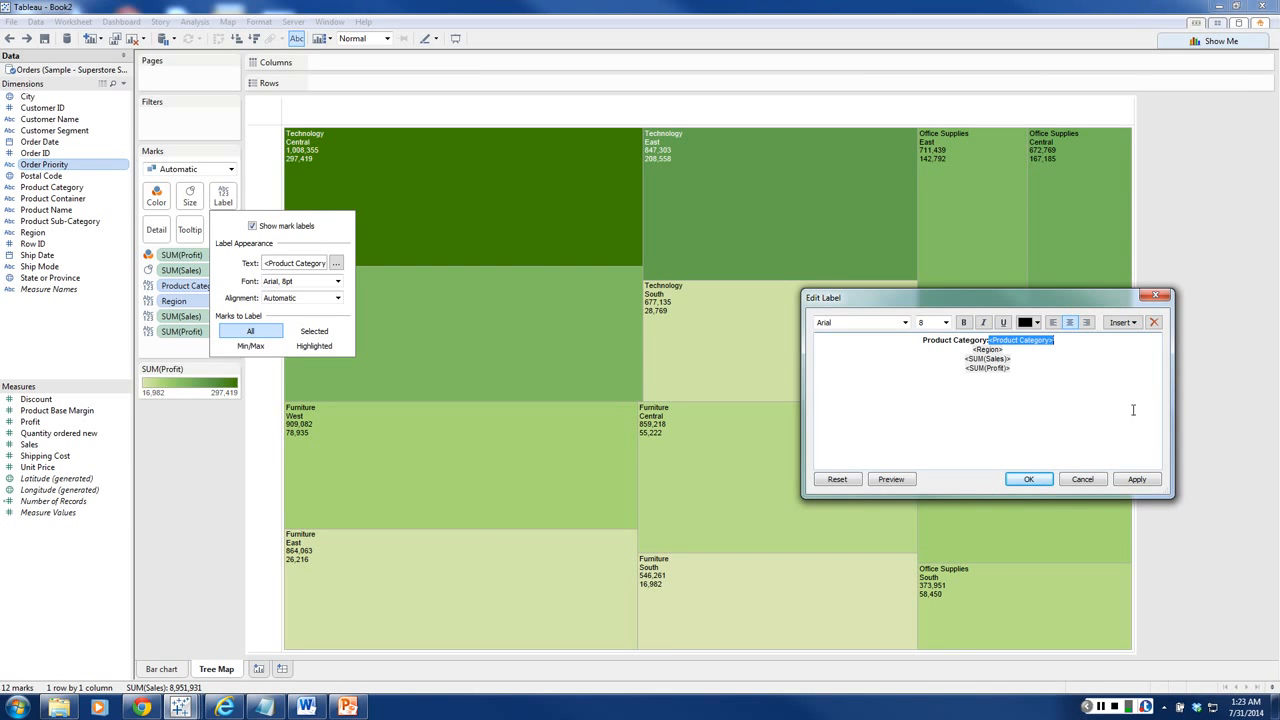
# Step: Put a bold "Region:" before the Region field in the label text
pyautogui.click(965, 388)
pyautogui.write('Region:')
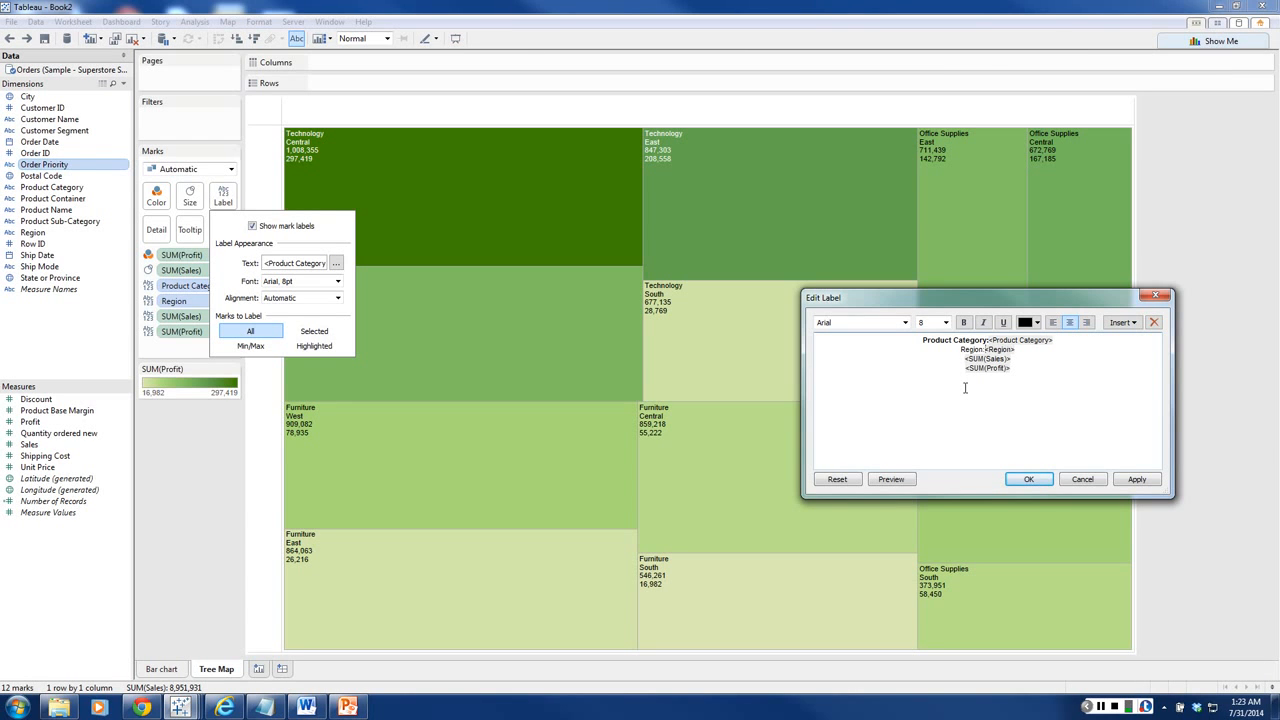
pyautogui.moveTo(961, 349); pyautogui.dragTo(988, 349)
pyautogui.click(963, 322)
# Step: Put a bold "Sales $" before the SUM(Sales) field in the label text
pyautogui.click(965, 358)
pyautogui.write('Sales $')
pyautogui.moveTo(952, 356); pyautogui.dragTo(974, 359)
# Step: Put a bold "Profit $" before the SUM(Profit) field in the label text and apply the edited treemap labels
pyautogui.click(963, 368)
pyautogui.write('Profit')
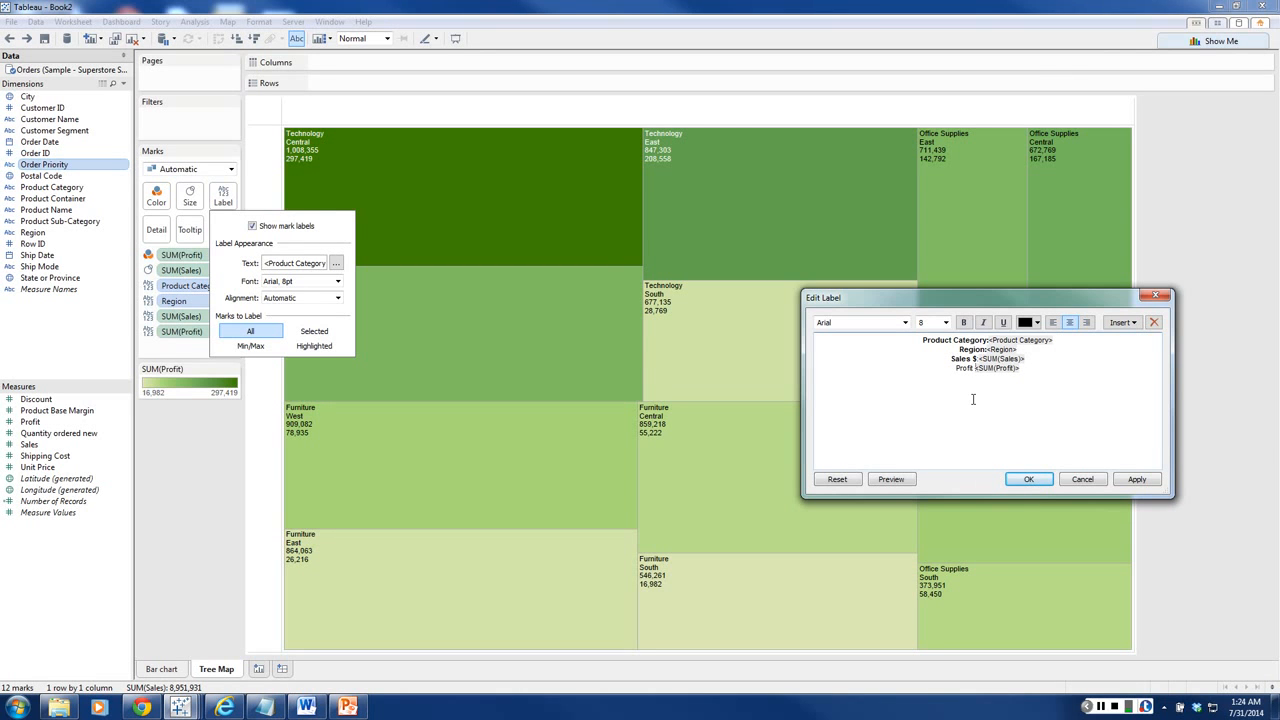
pyautogui.write(' $')
pyautogui.moveTo(953, 368); pyautogui.dragTo(976, 370)
pyautogui.hotkey('ctrl', 'u')
pyautogui.click(1028, 479)
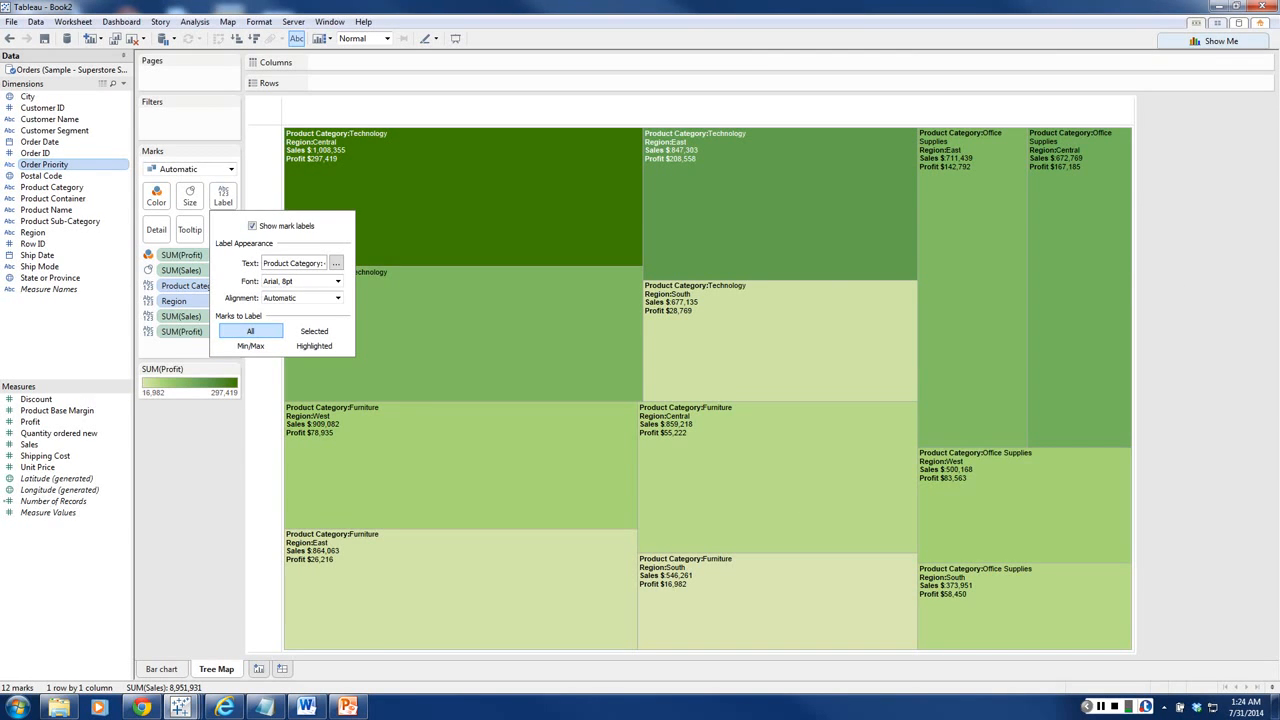
pyautogui.press('Escape')
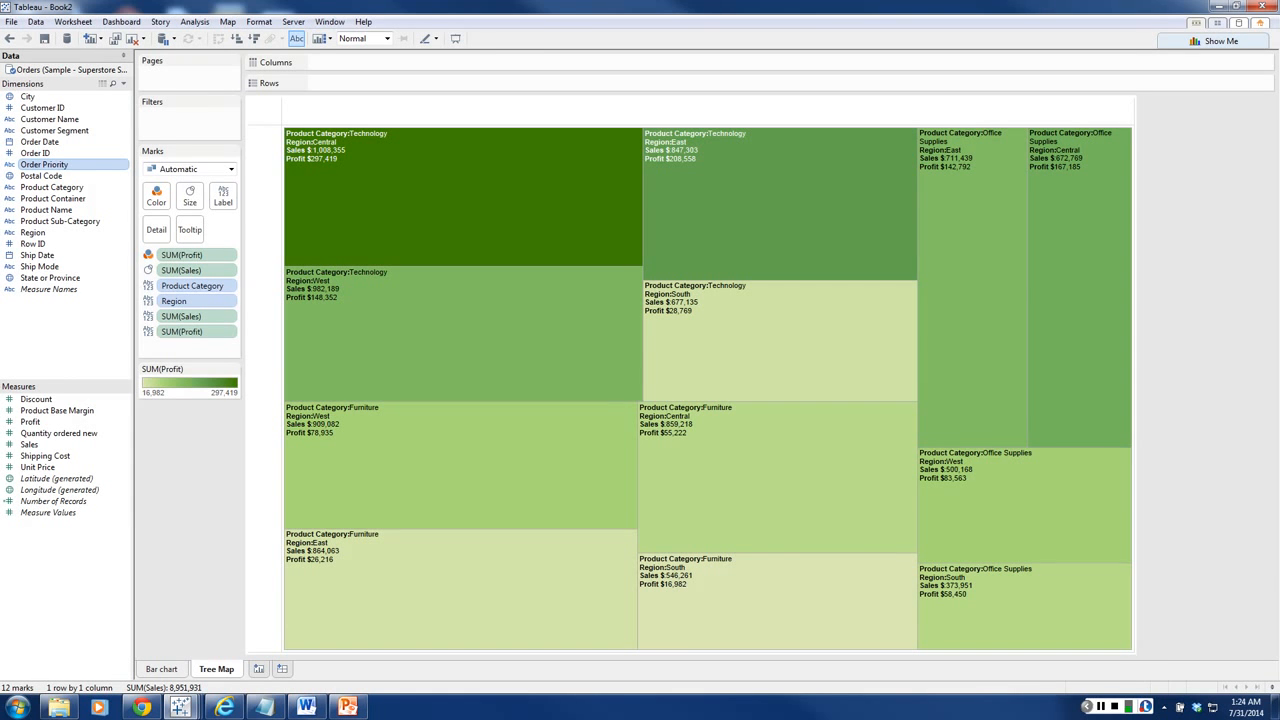
pyautogui.click(1101, 706)
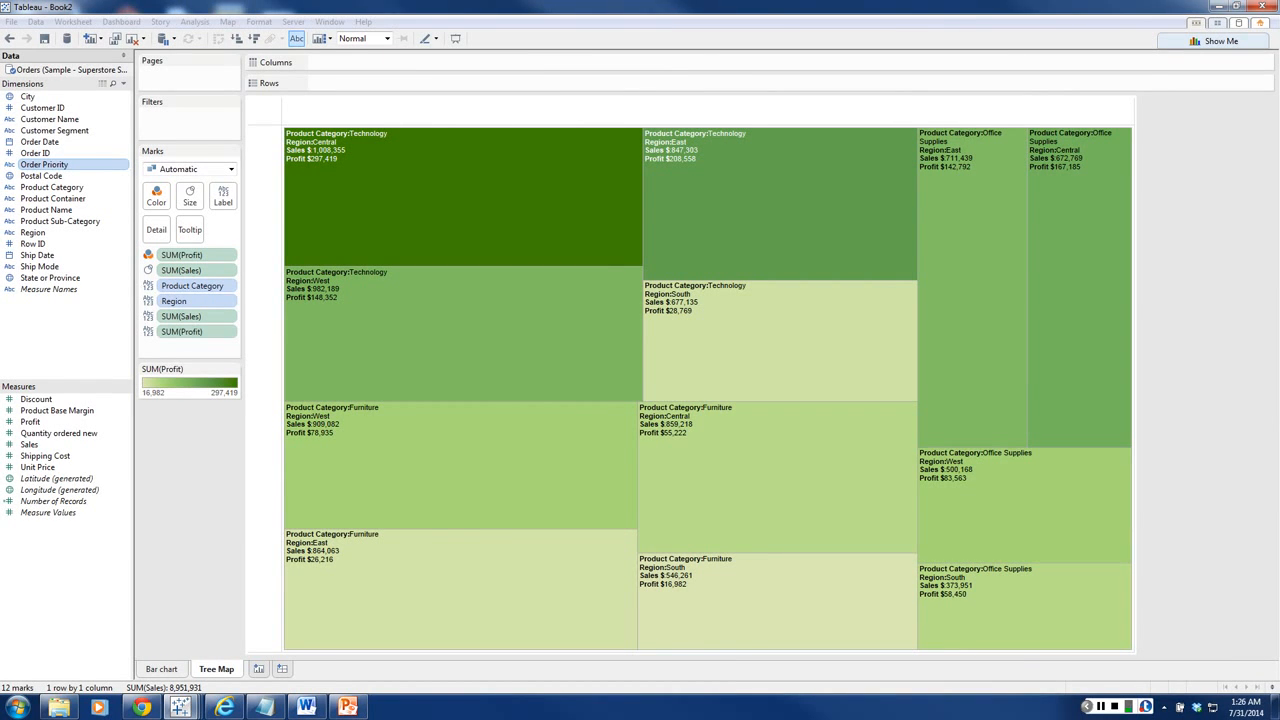
# Step: Add a new worksheet and rename it "Scatter Plot"
pyautogui.click(259, 669)
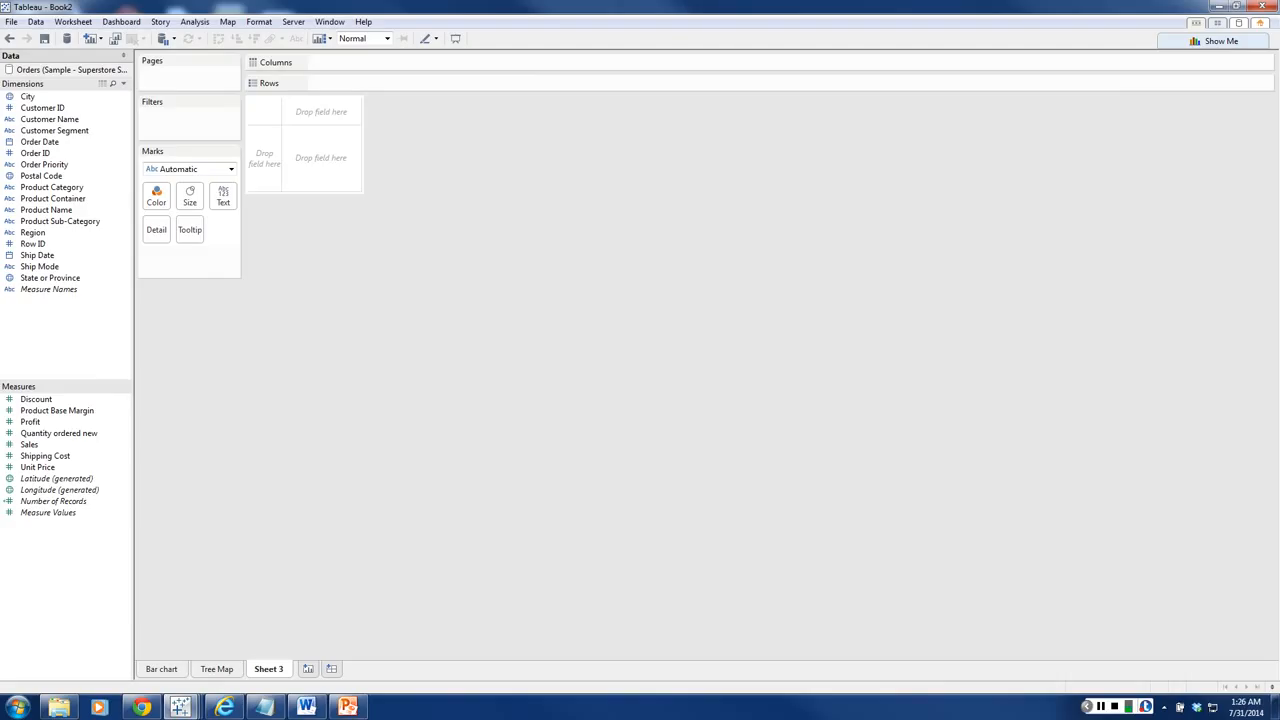
pyautogui.rightClick(262, 668)
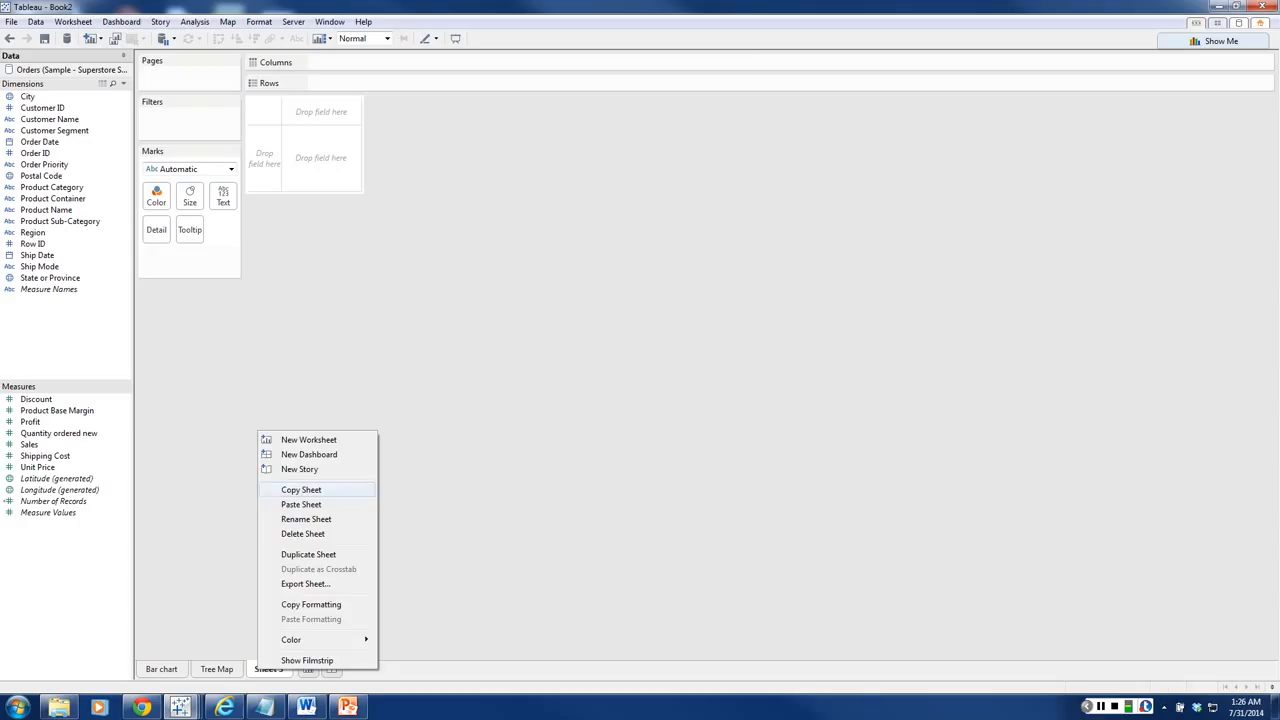
pyautogui.click(306, 519)
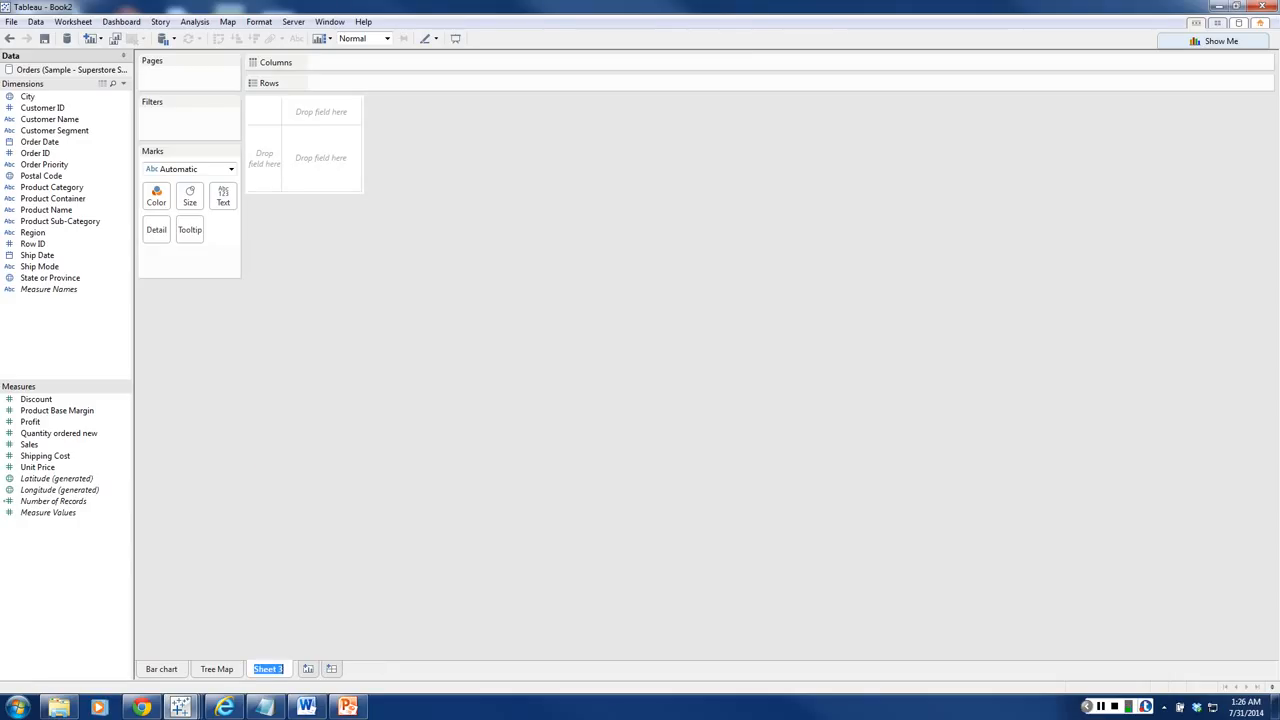
pyautogui.write('Scatter Plot')
pyautogui.press('Return')
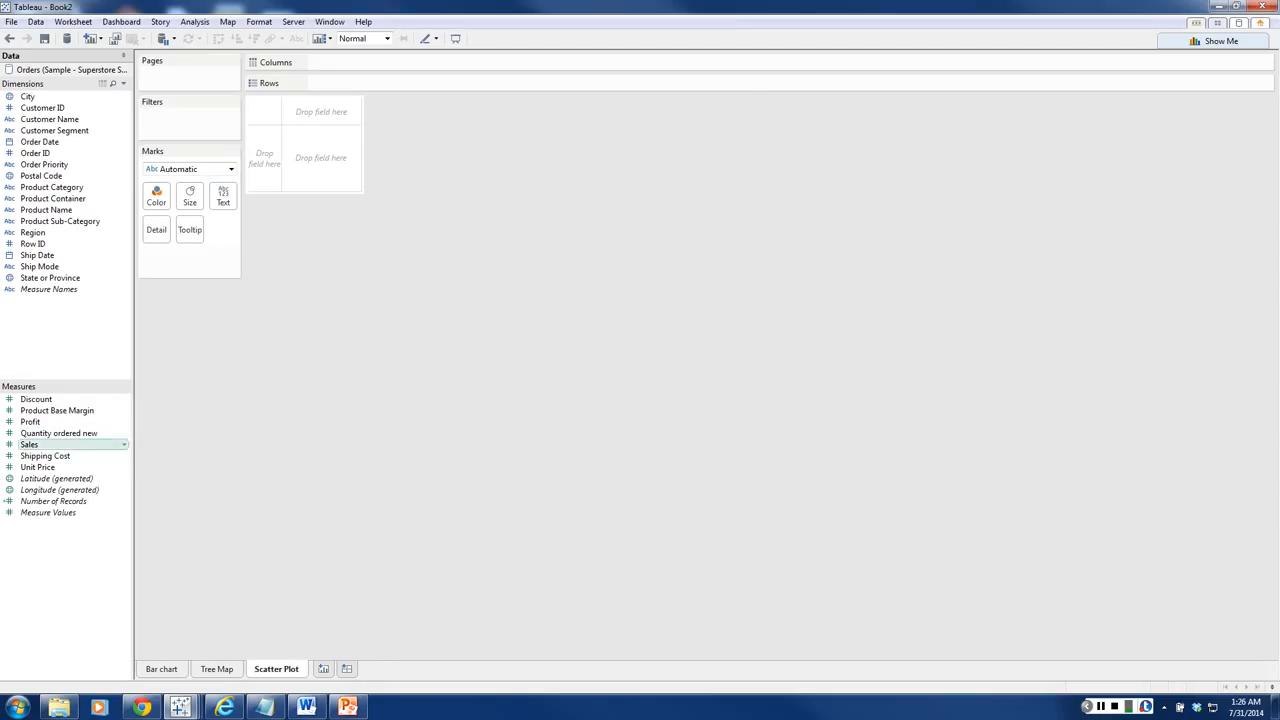
# Step: Plot Sales on the columns against Profit on the rows
pyautogui.click(40, 444)
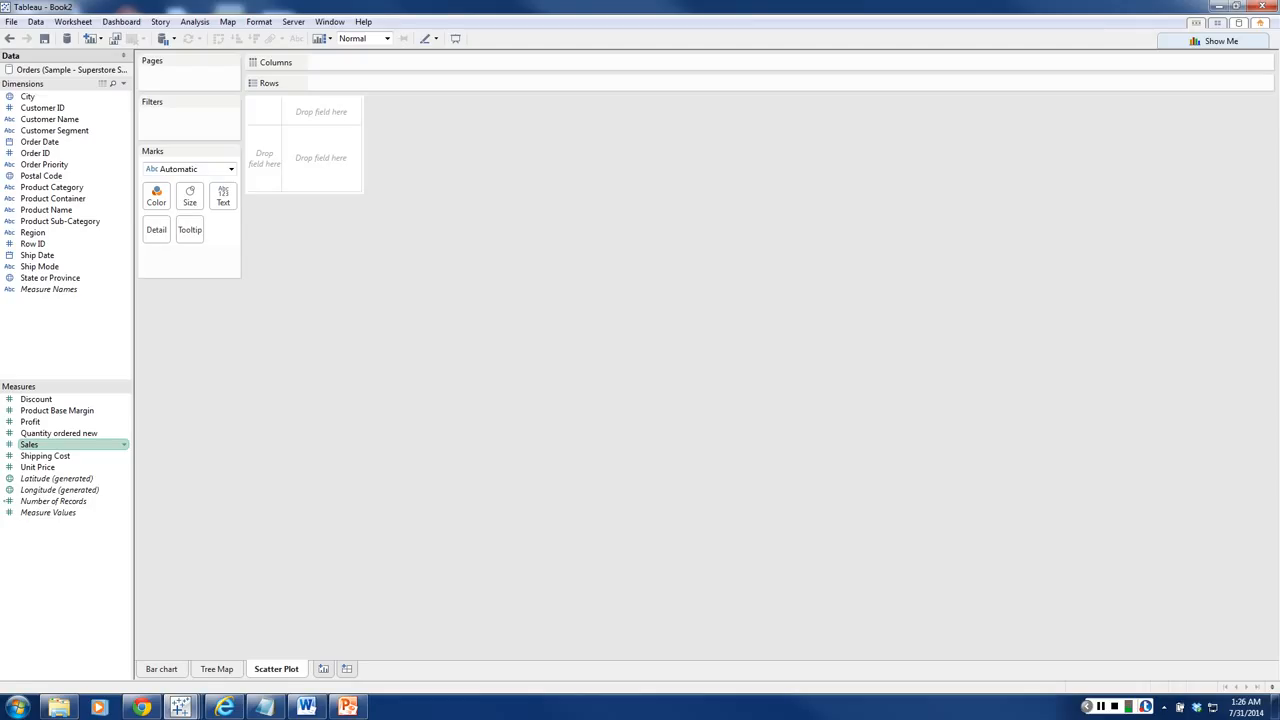
pyautogui.moveTo(40, 444); pyautogui.dragTo(366, 64)
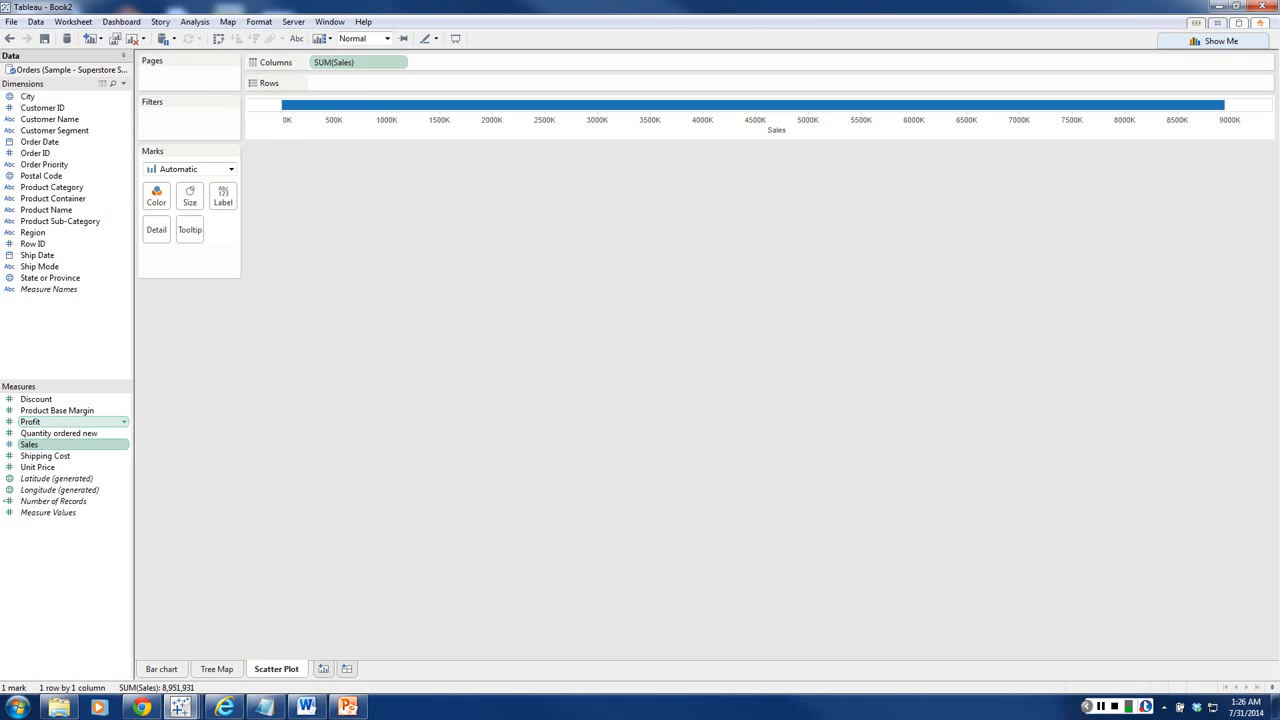
pyautogui.moveTo(30, 421); pyautogui.dragTo(360, 83)
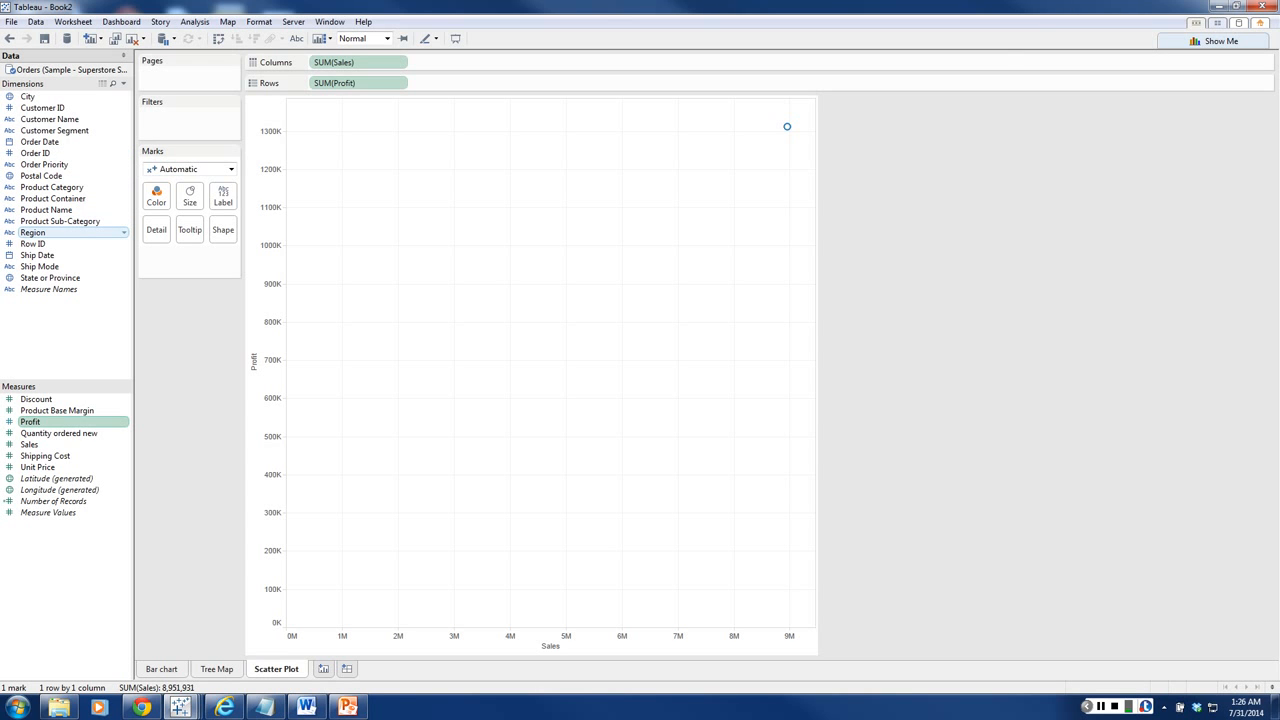
# Step: Color the scatter marks by Region, shape them by Product Category, and break them down by Customer Name as detail
pyautogui.moveTo(33, 232); pyautogui.dragTo(156, 195)
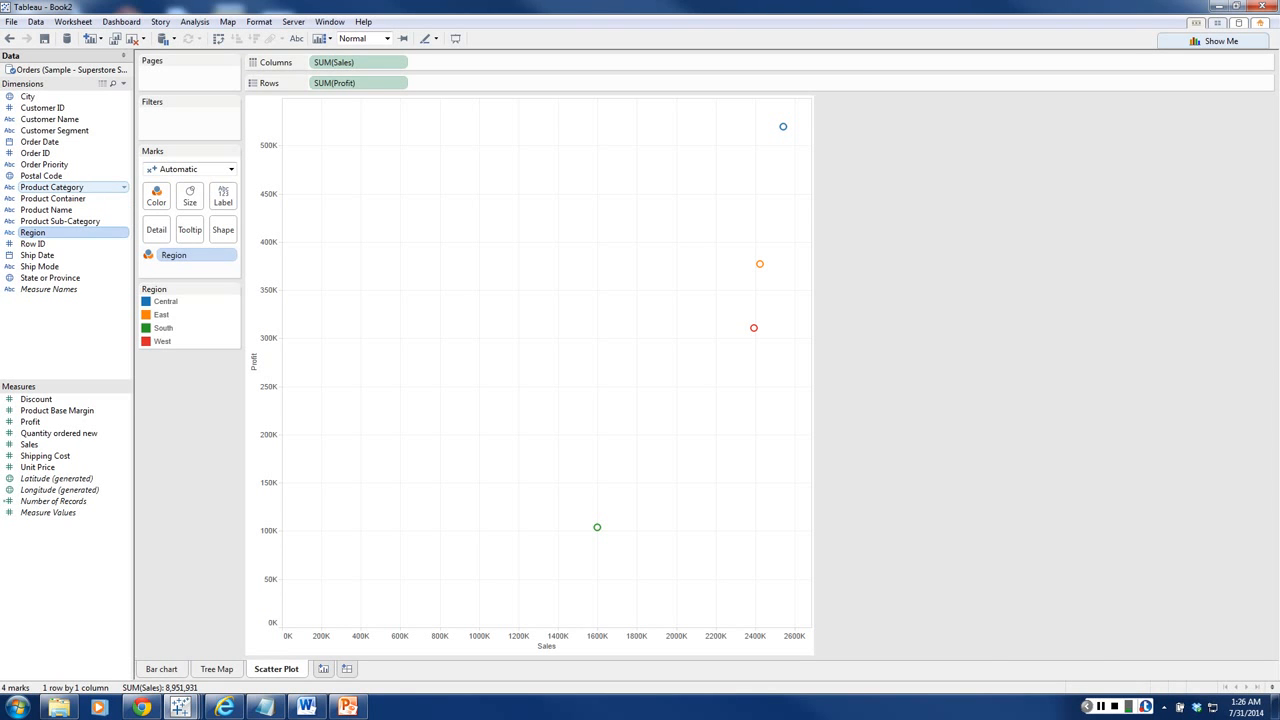
pyautogui.moveTo(50, 188); pyautogui.dragTo(222, 231)
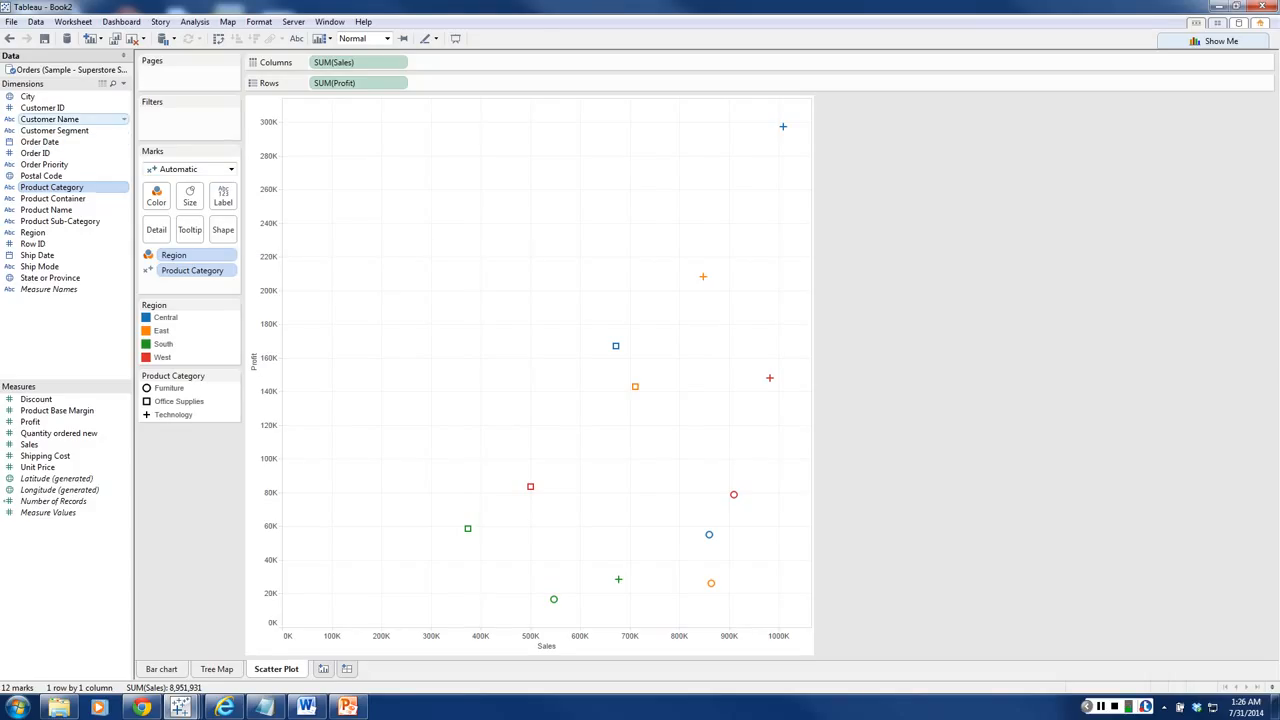
pyautogui.moveTo(60, 119); pyautogui.dragTo(156, 230)
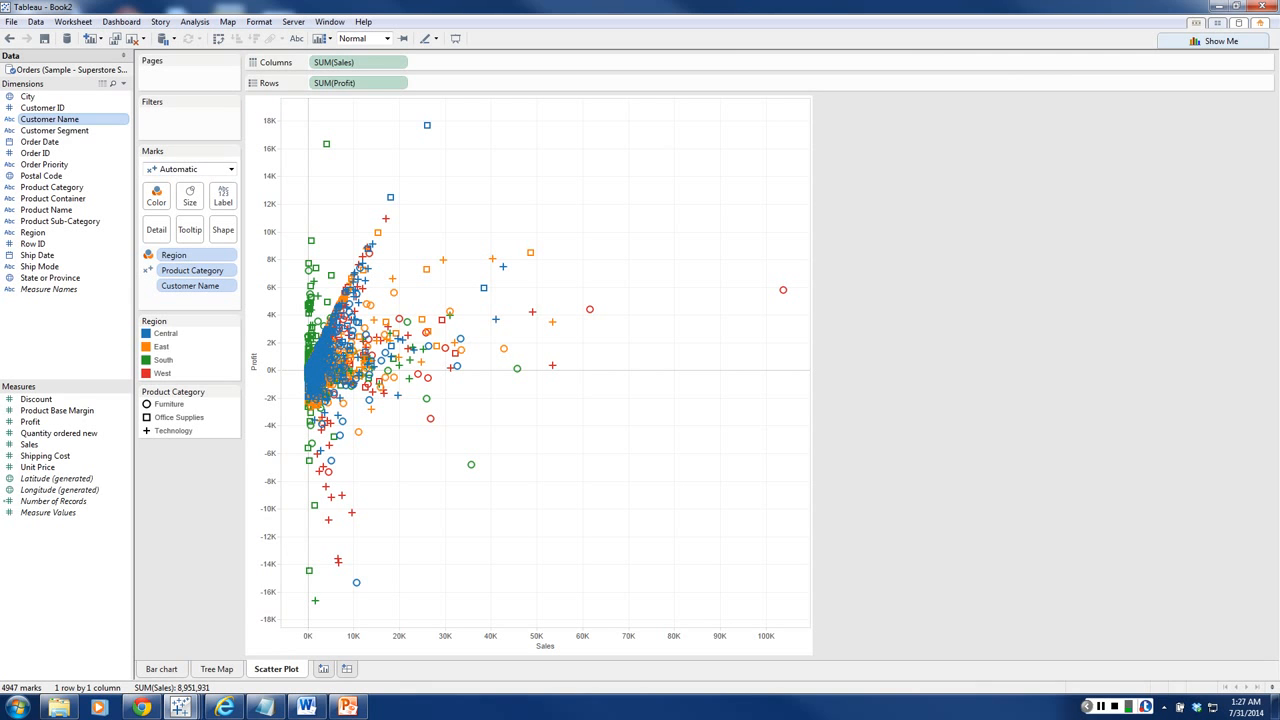
# Step: Show trend lines on the Sales versus Profit scatter plot
pyautogui.rightClick(548, 203)
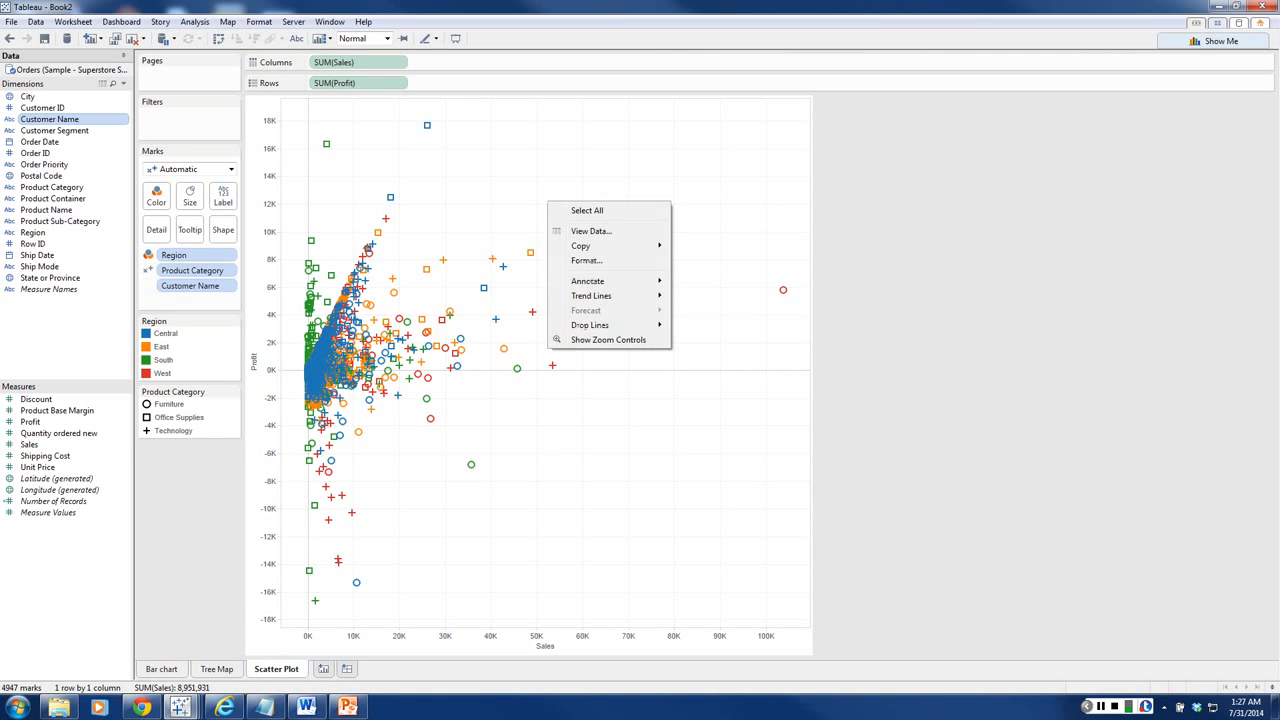
pyautogui.moveTo(610, 296)
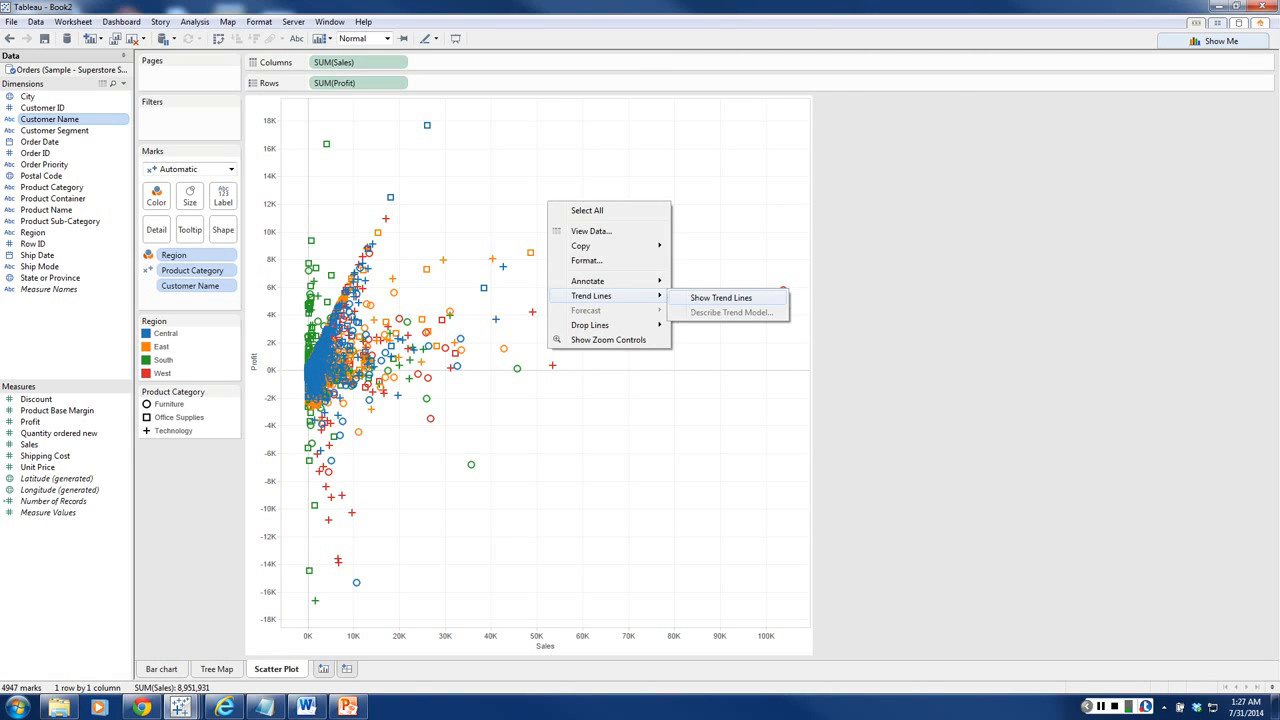
pyautogui.click(725, 296)
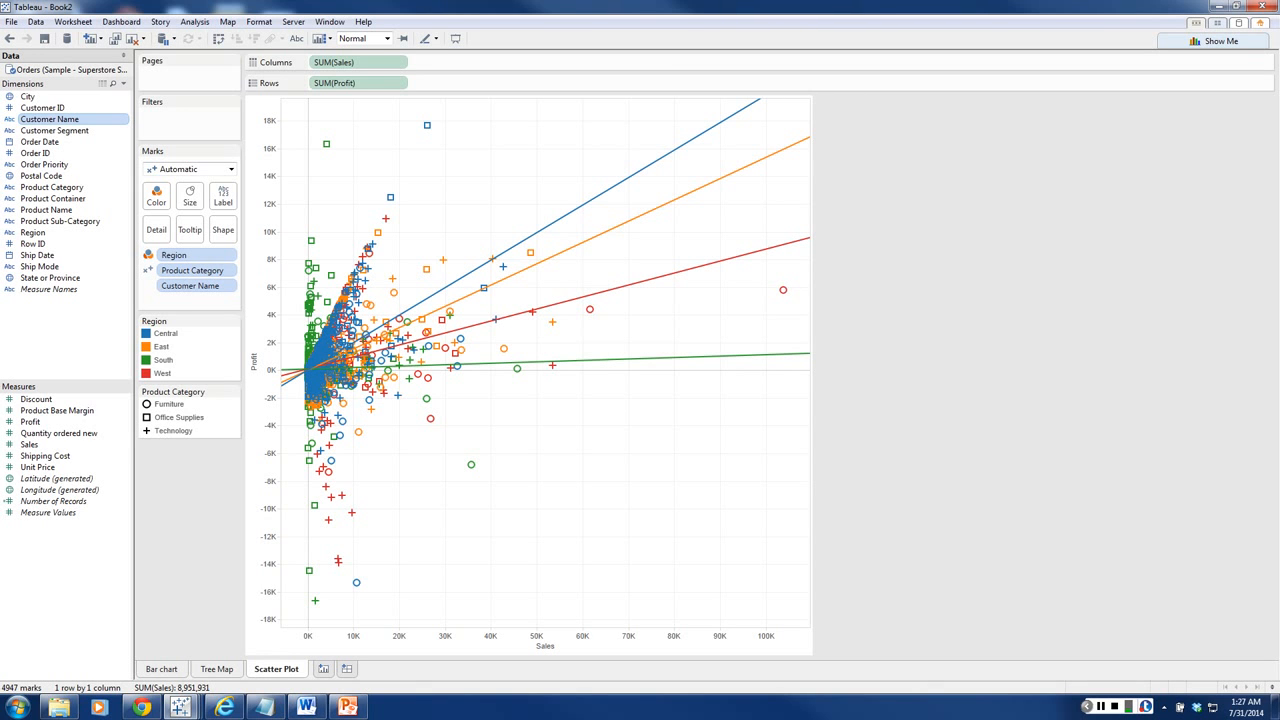
pyautogui.moveTo(606, 190)
# Step: Add another worksheet and rename it "Map"
pyautogui.hotkey('ctrl', 'm')
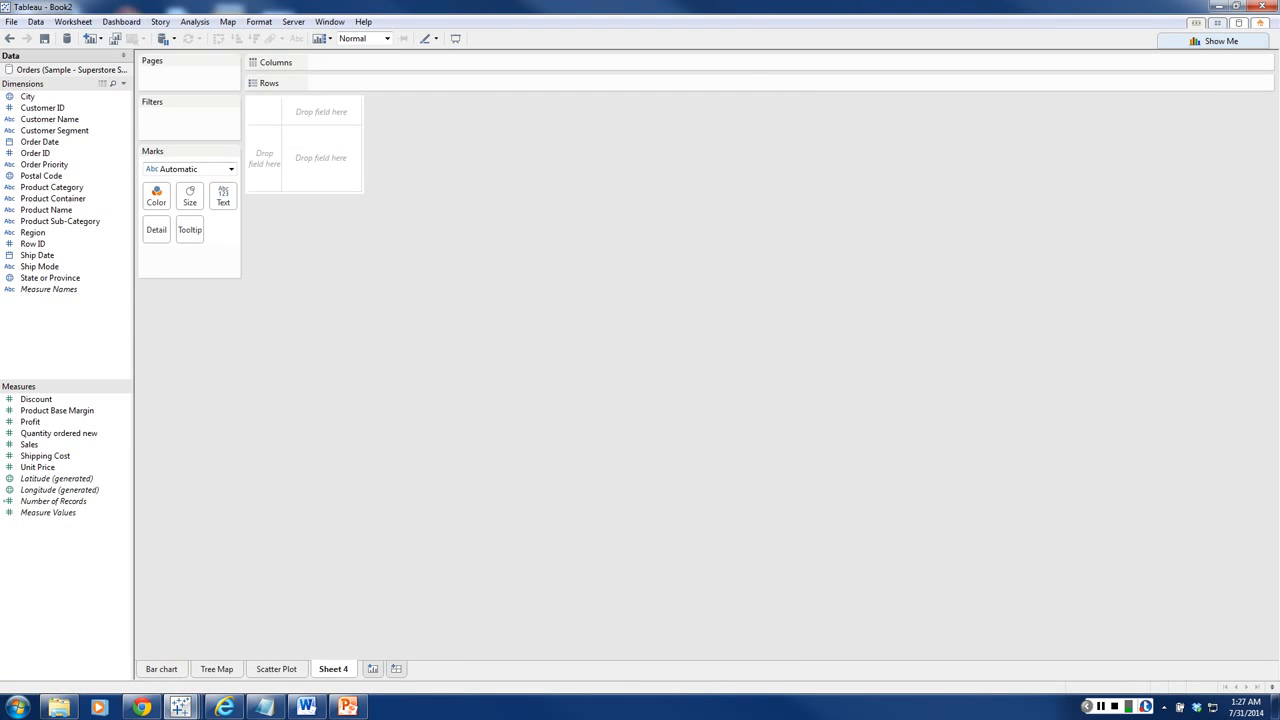
pyautogui.rightClick(326, 668)
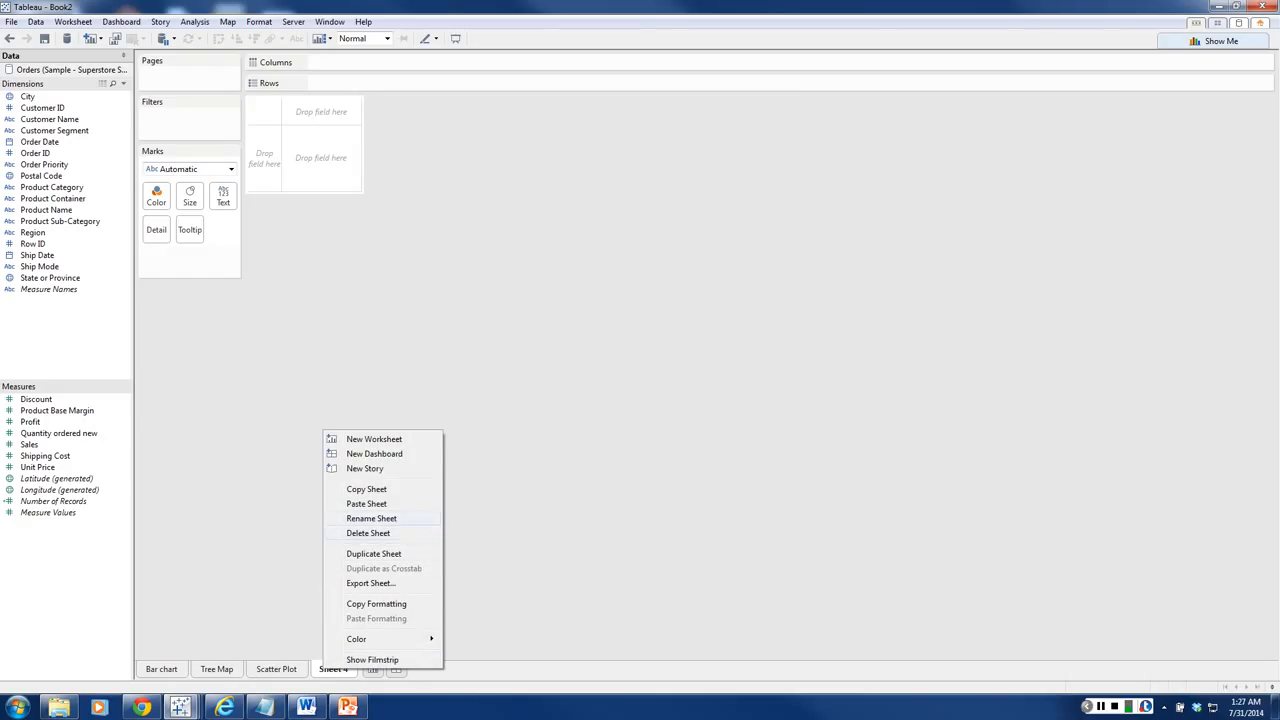
pyautogui.press('Return')
pyautogui.write('Map')
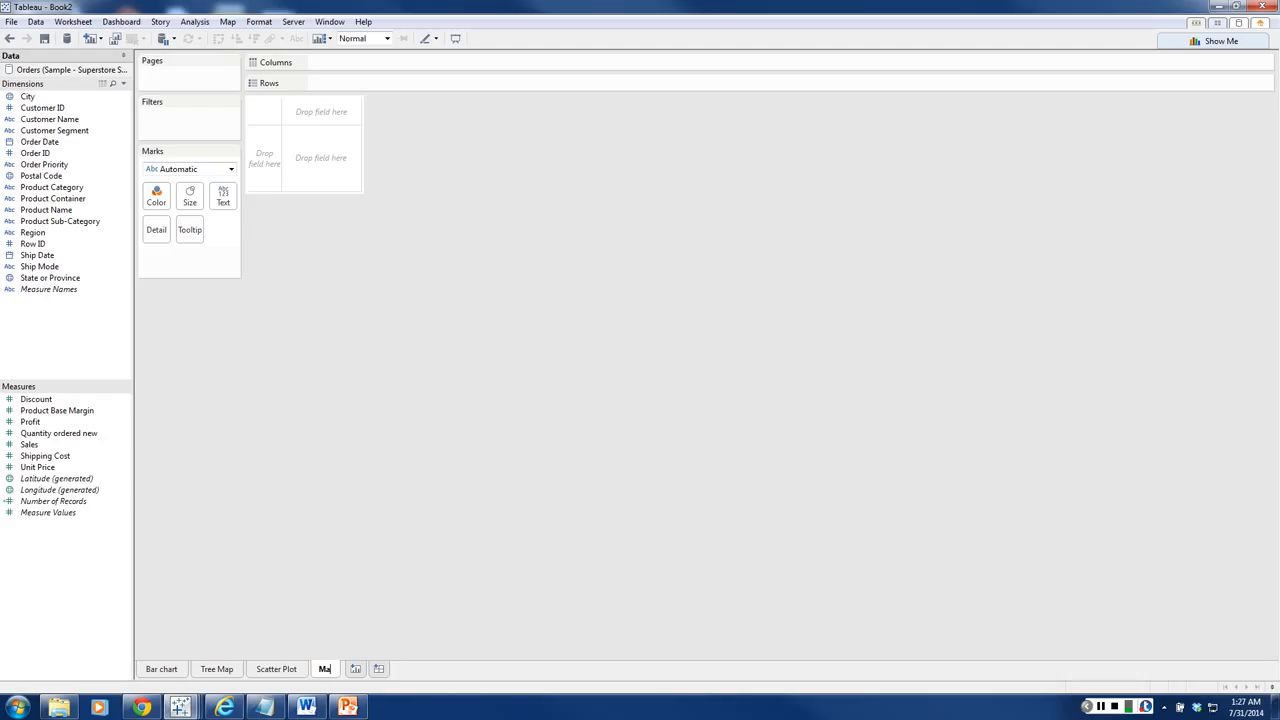
pyautogui.press('Return')
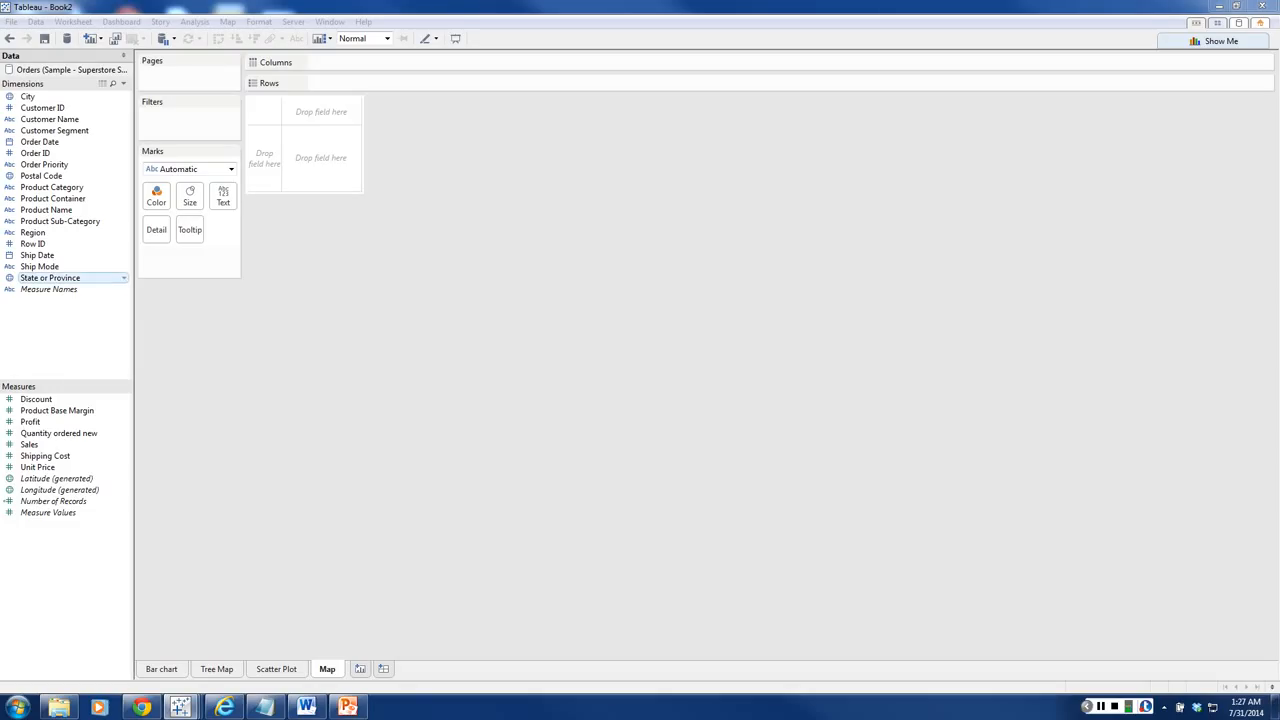
# Step: Plot State or Province on a map and convert it to a filled map
pyautogui.click(50, 278)
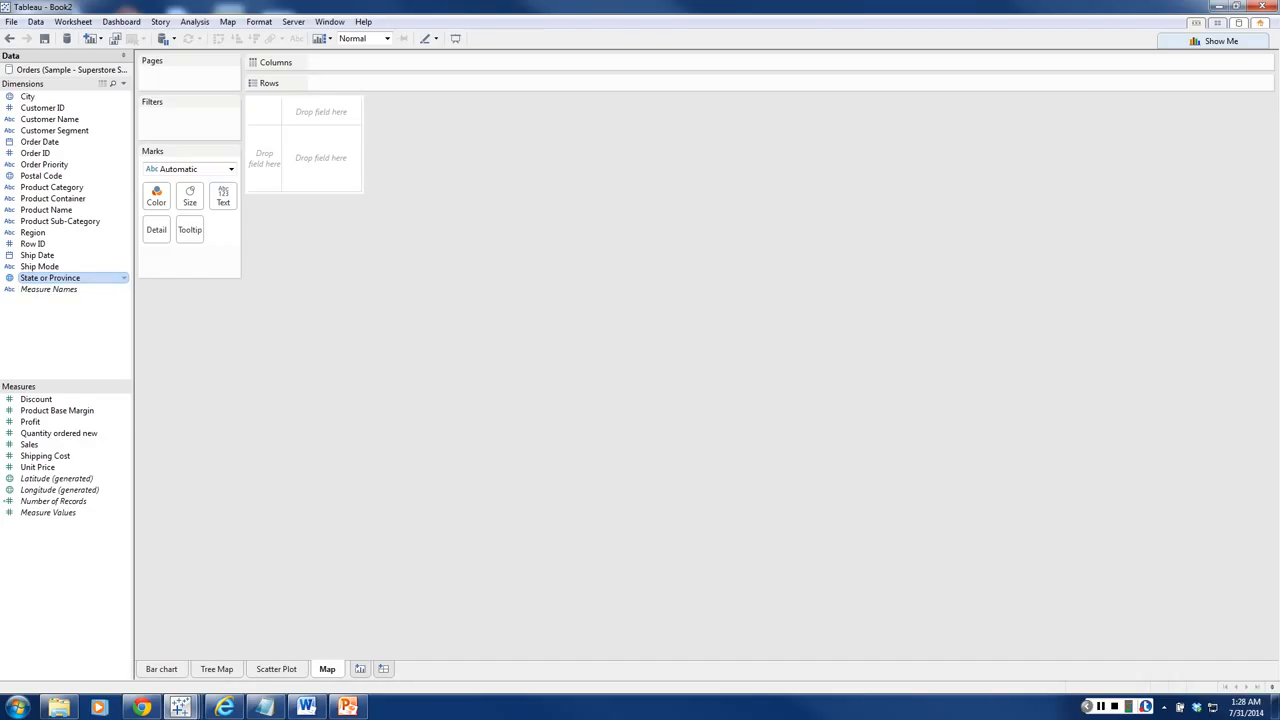
pyautogui.doubleClick(50, 277)
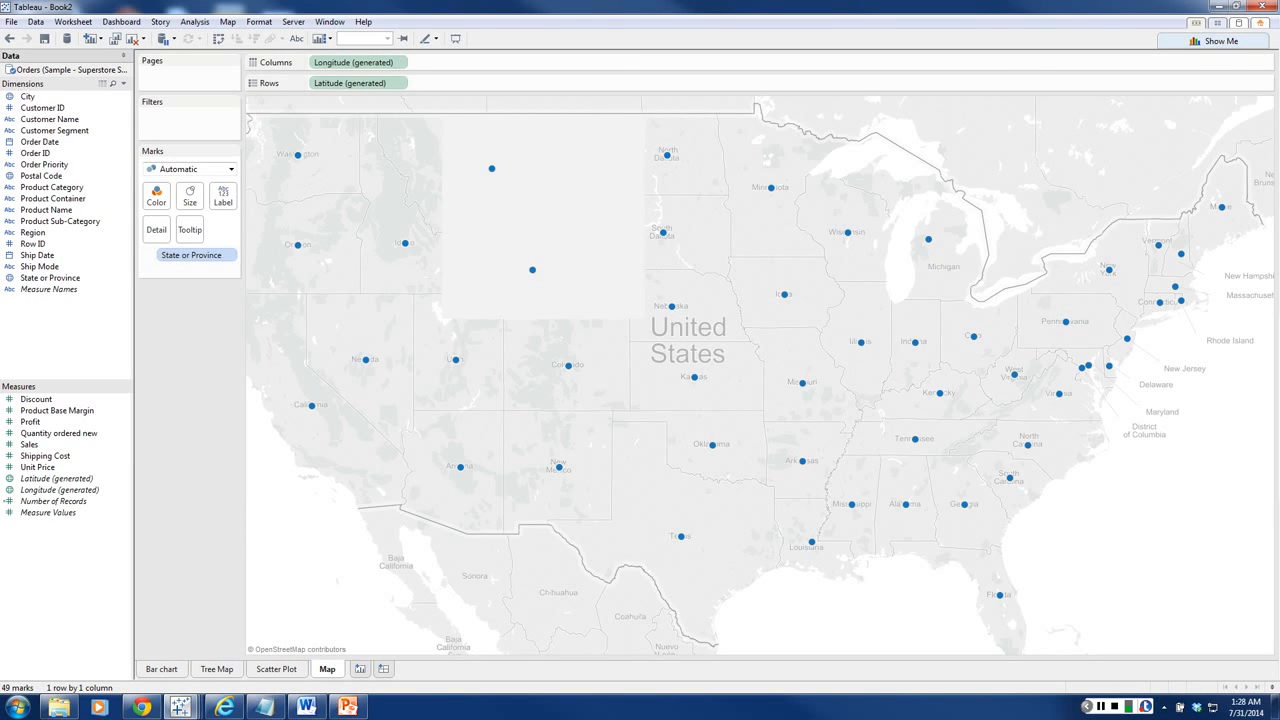
pyautogui.click(1214, 41)
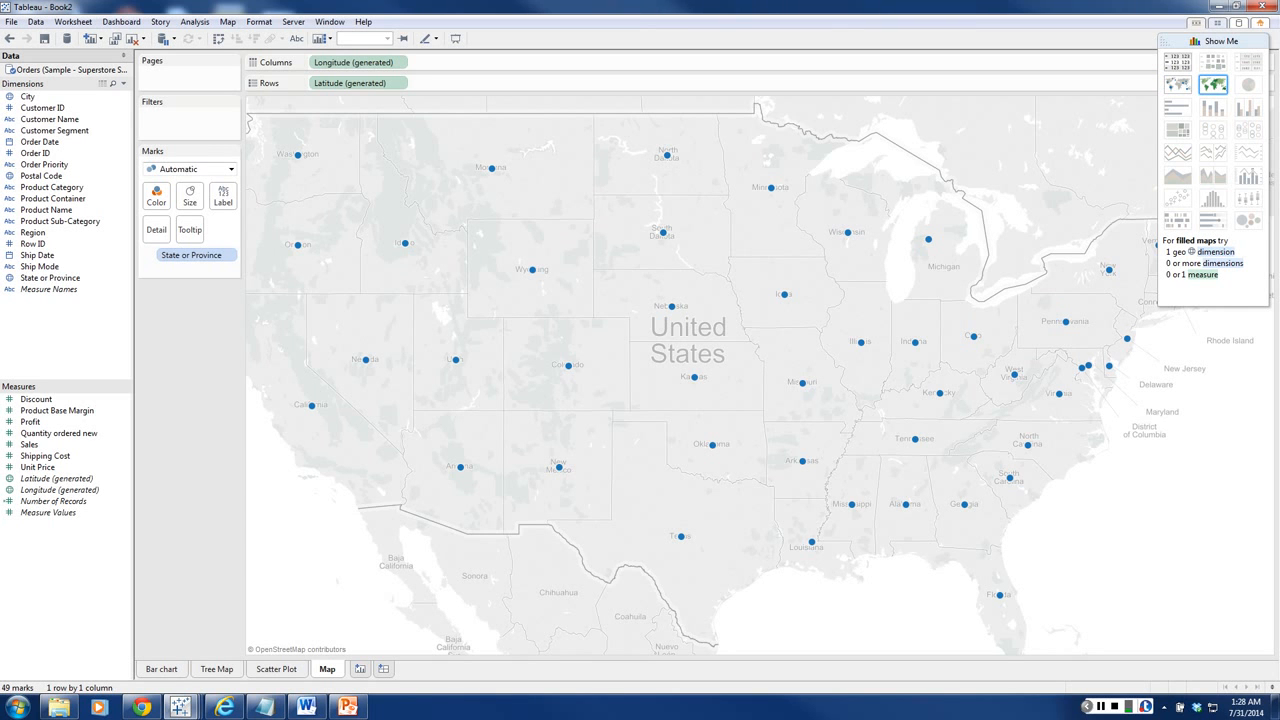
pyautogui.click(1213, 85)
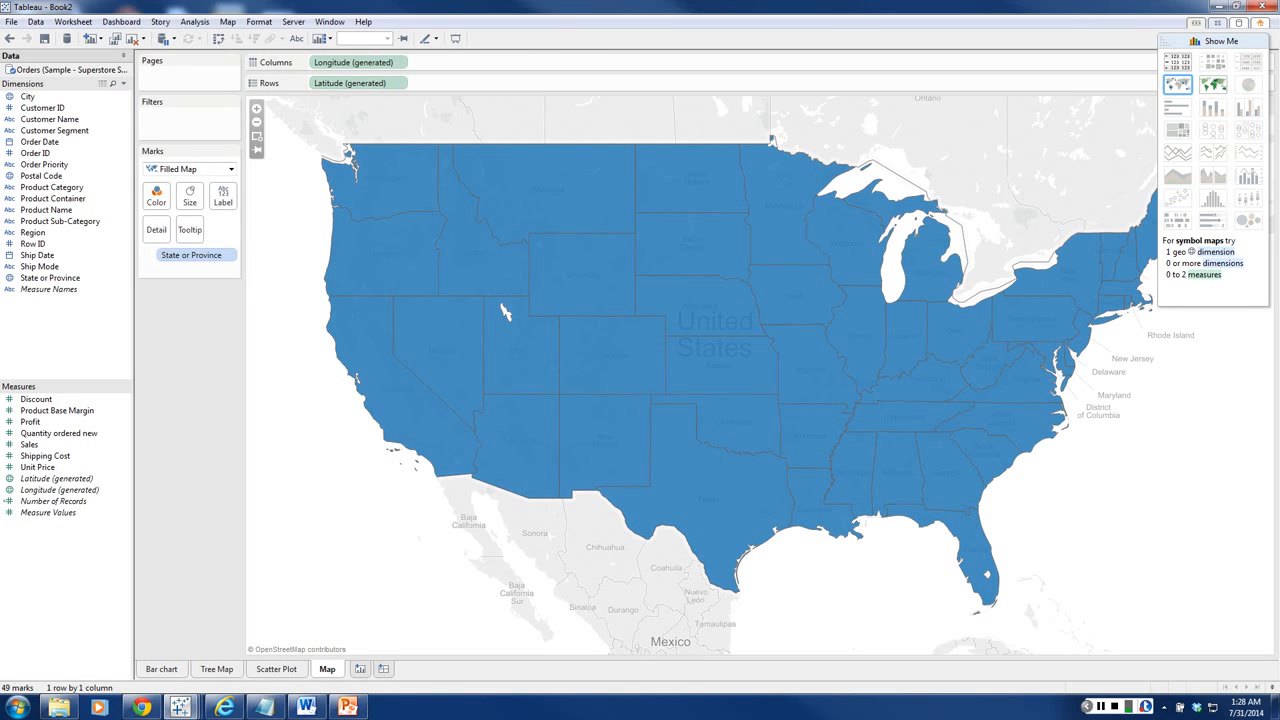
pyautogui.moveTo(708, 466)
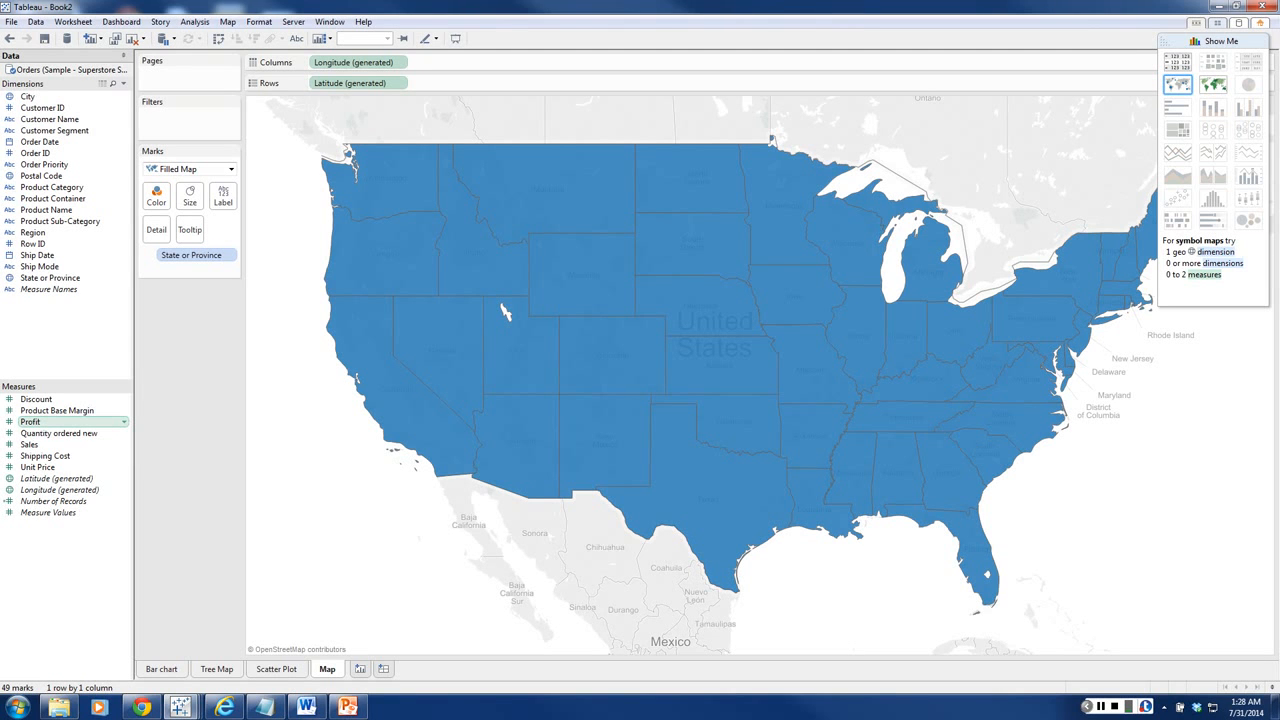
# Step: Color the filled map's states by Profit
pyautogui.moveTo(30, 421); pyautogui.dragTo(156, 196)
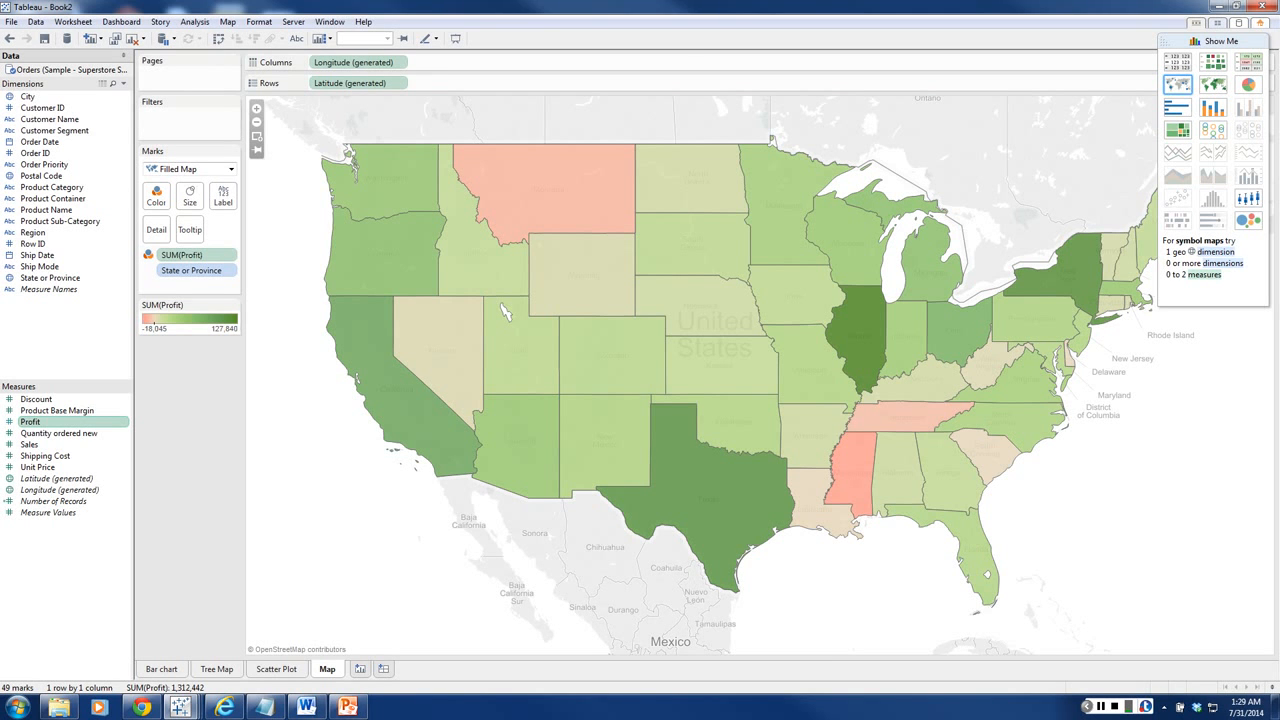
pyautogui.moveTo(722, 499)
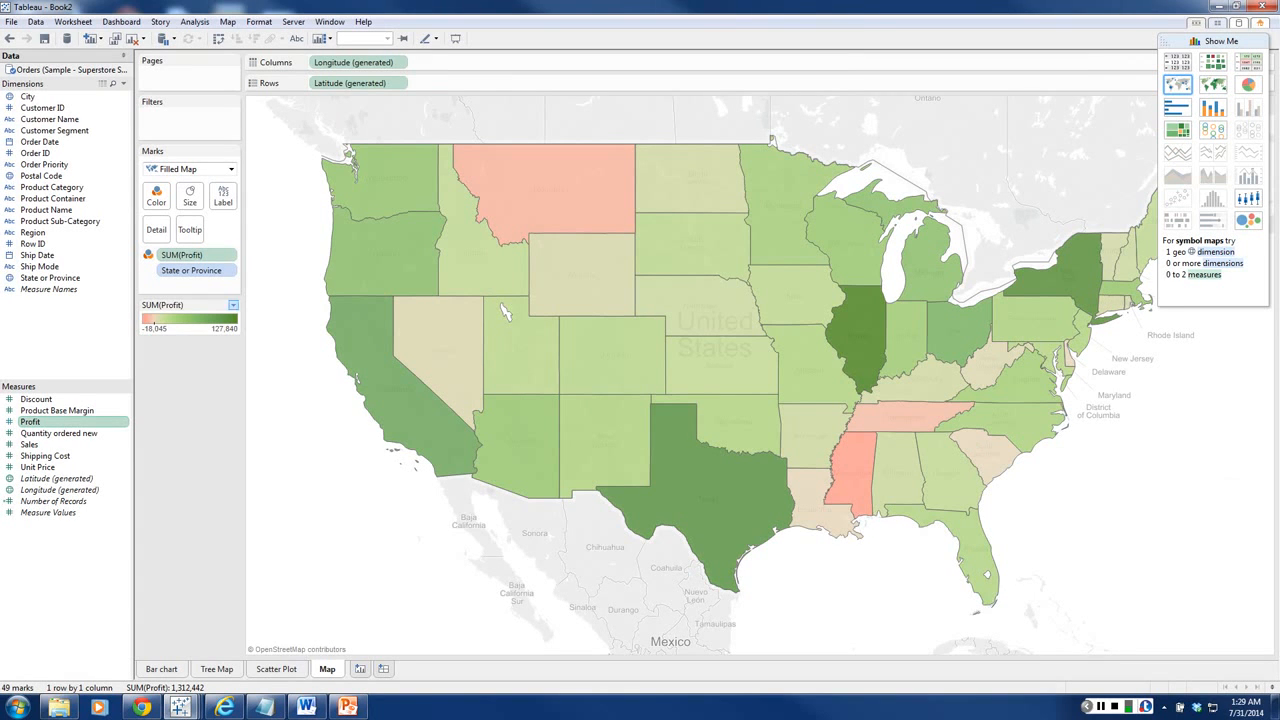
pyautogui.click(233, 305)
pyautogui.press('Escape')
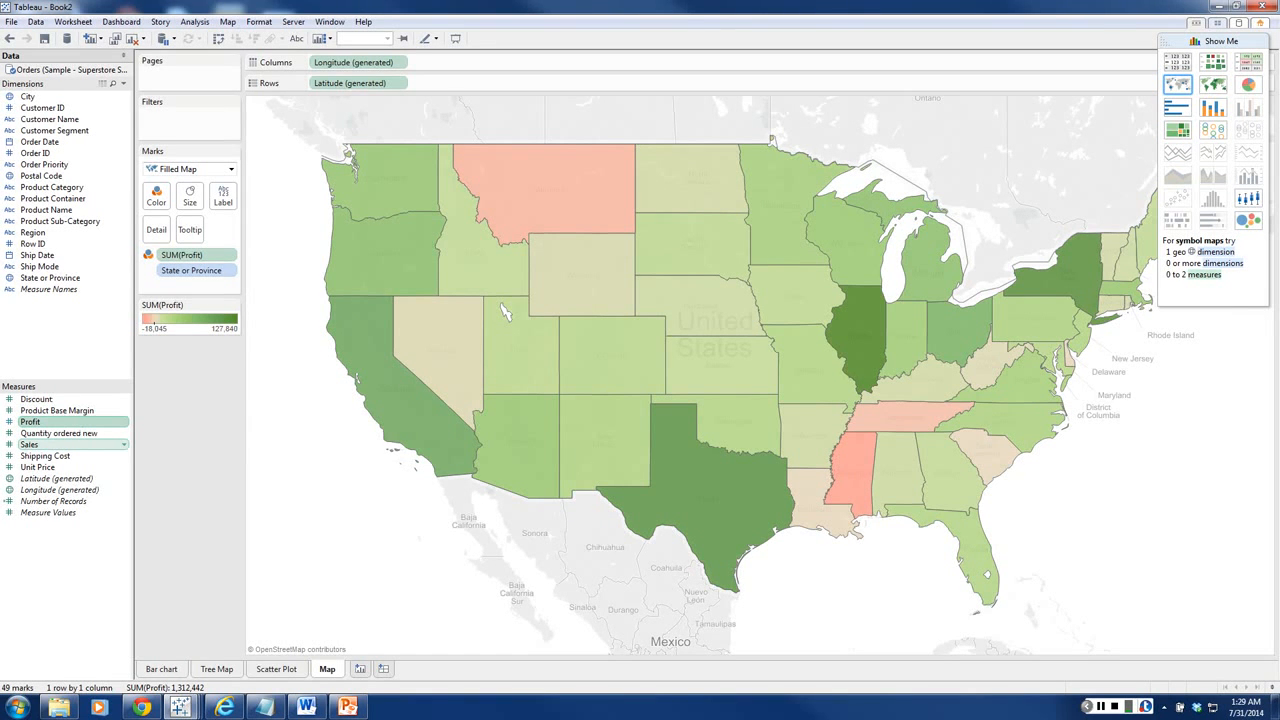
# Step: Label each state on the filled map with its Sales and its State or Province name
pyautogui.moveTo(30, 444); pyautogui.dragTo(223, 196)
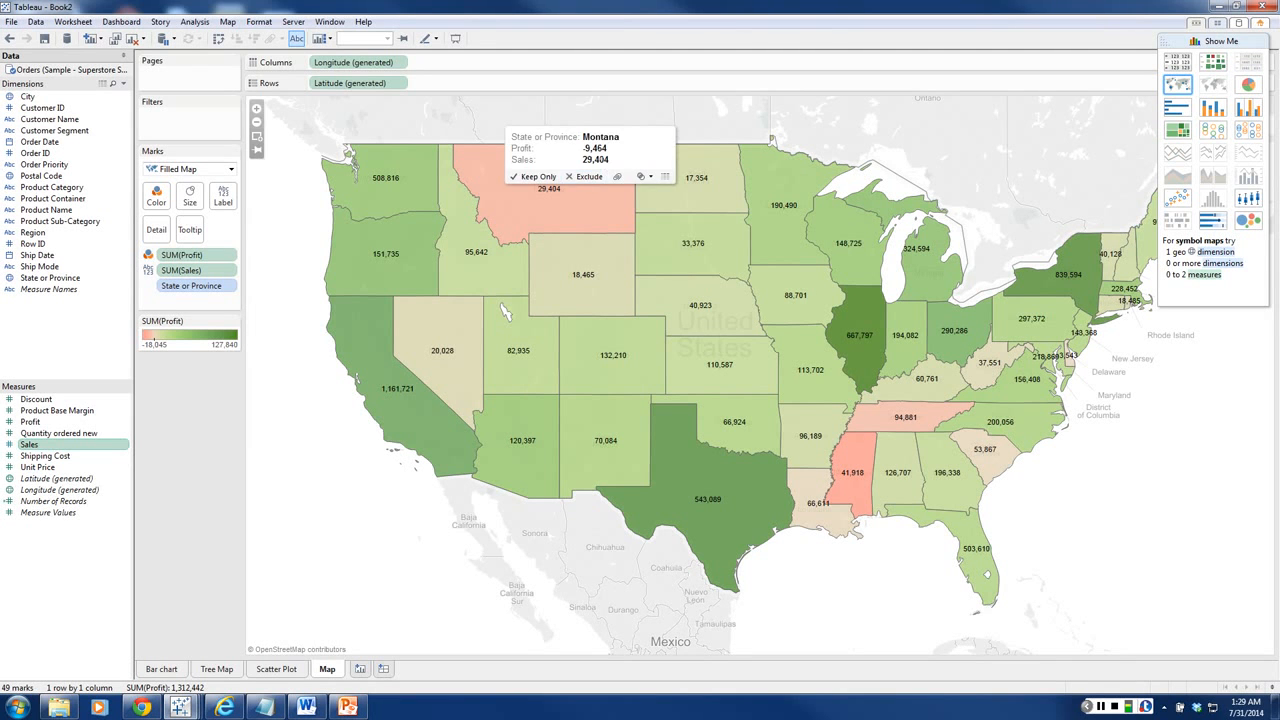
pyautogui.moveTo(573, 266)
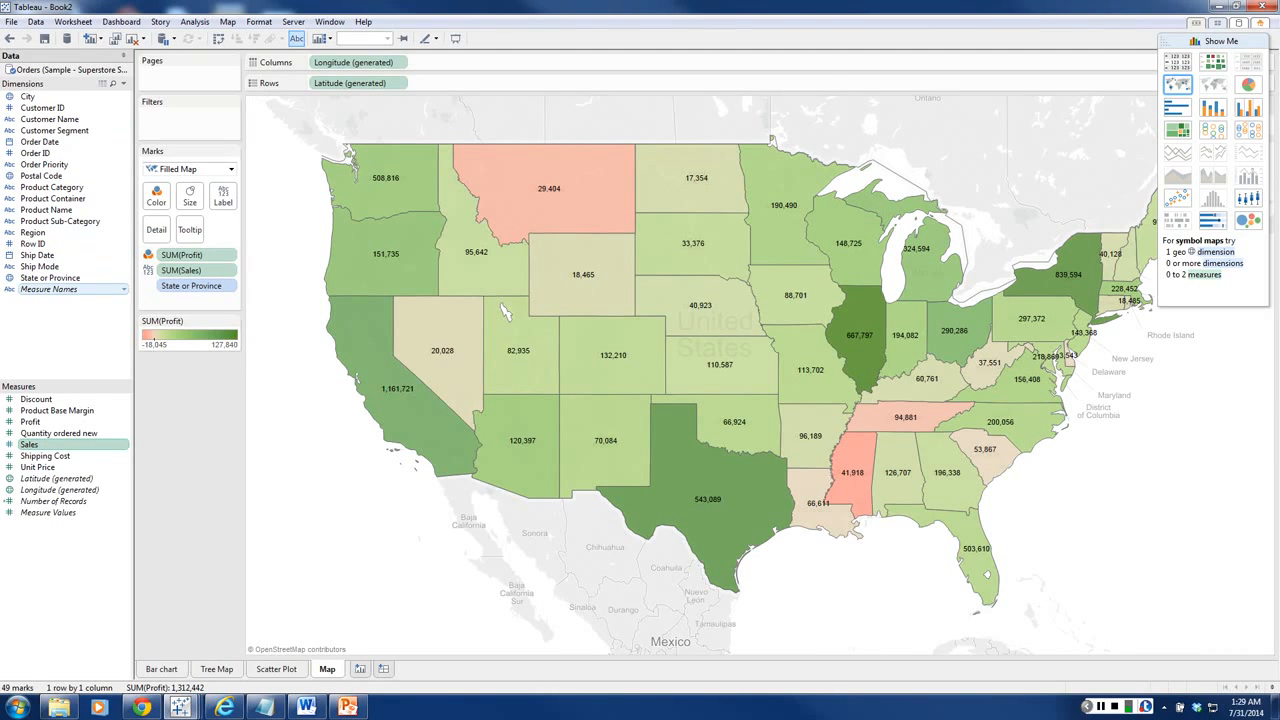
pyautogui.moveTo(60, 278); pyautogui.dragTo(223, 197)
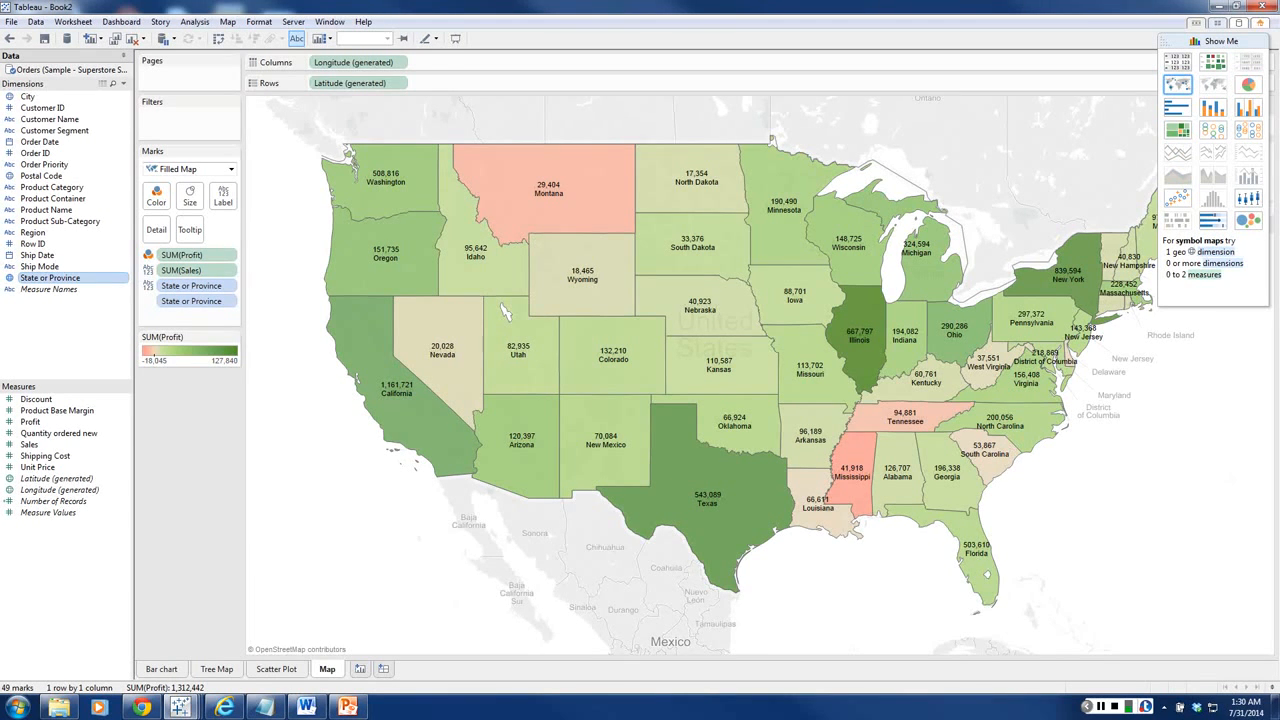
# Step: Convert the filled map to a symbol map and display each state's mark as a circle
pyautogui.click(1180, 86)
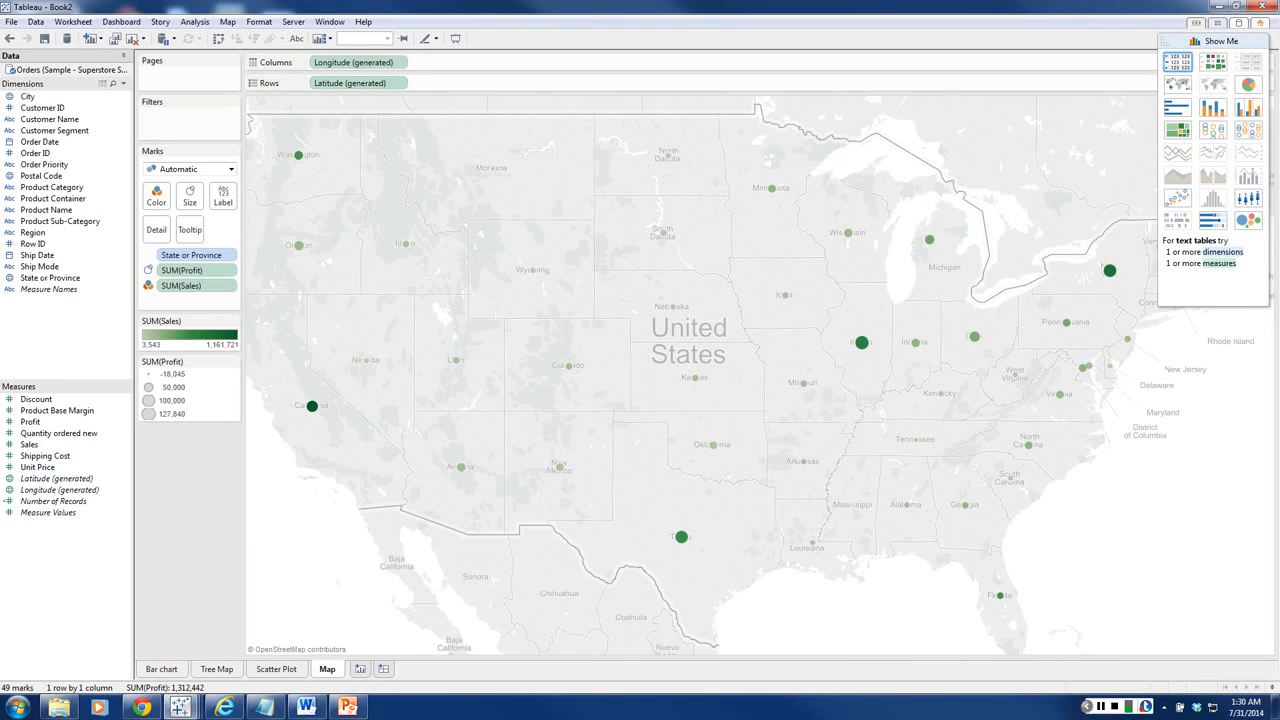
pyautogui.click(1215, 41)
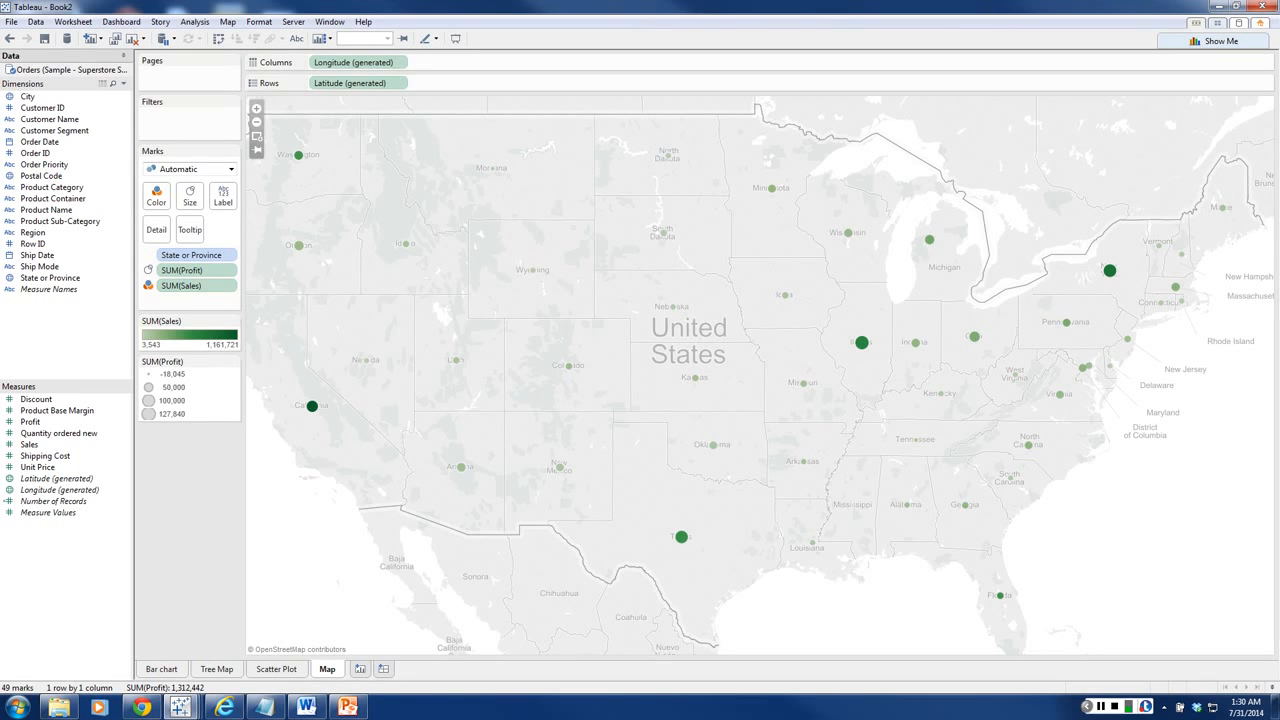
pyautogui.click(231, 169)
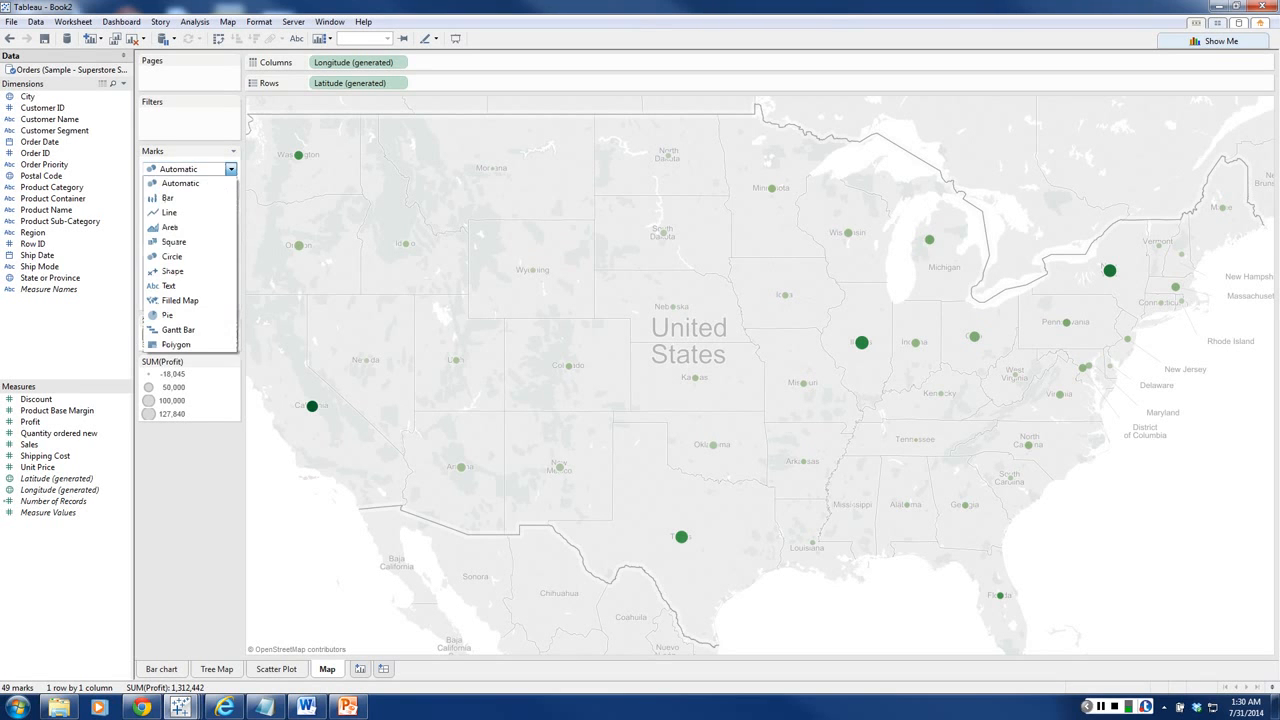
pyautogui.click(180, 256)
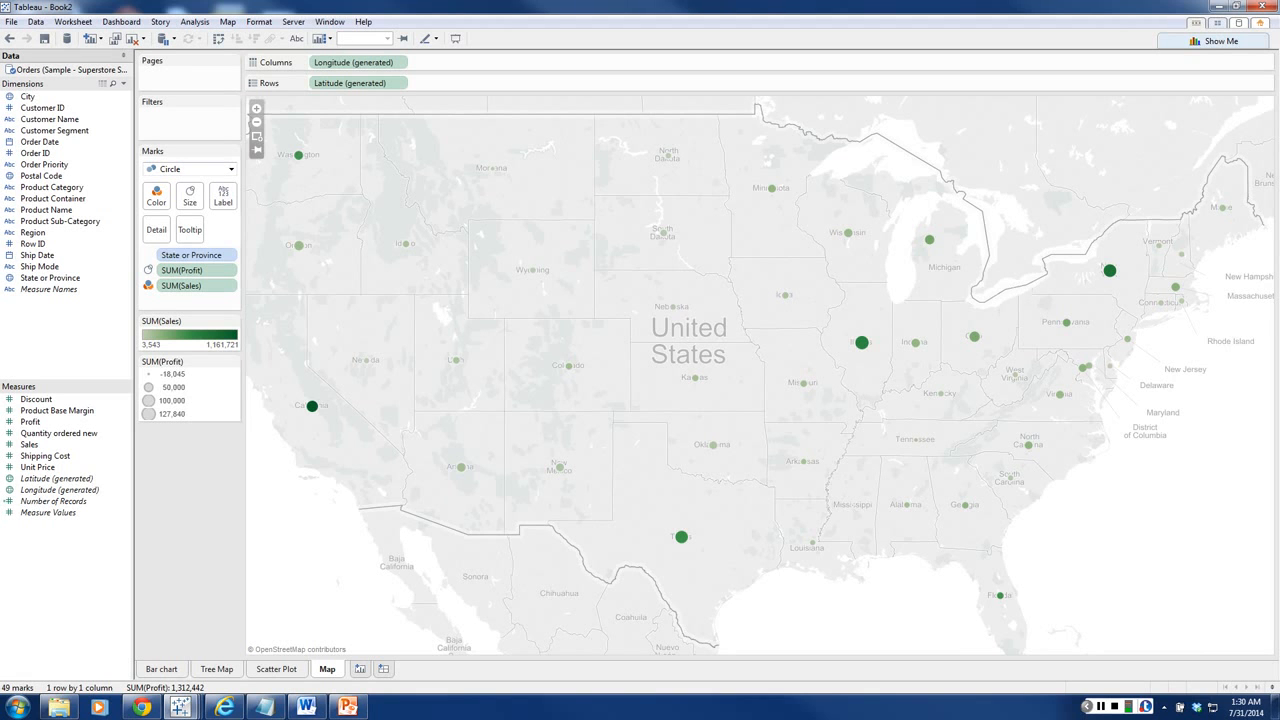
pyautogui.moveTo(1109, 270)
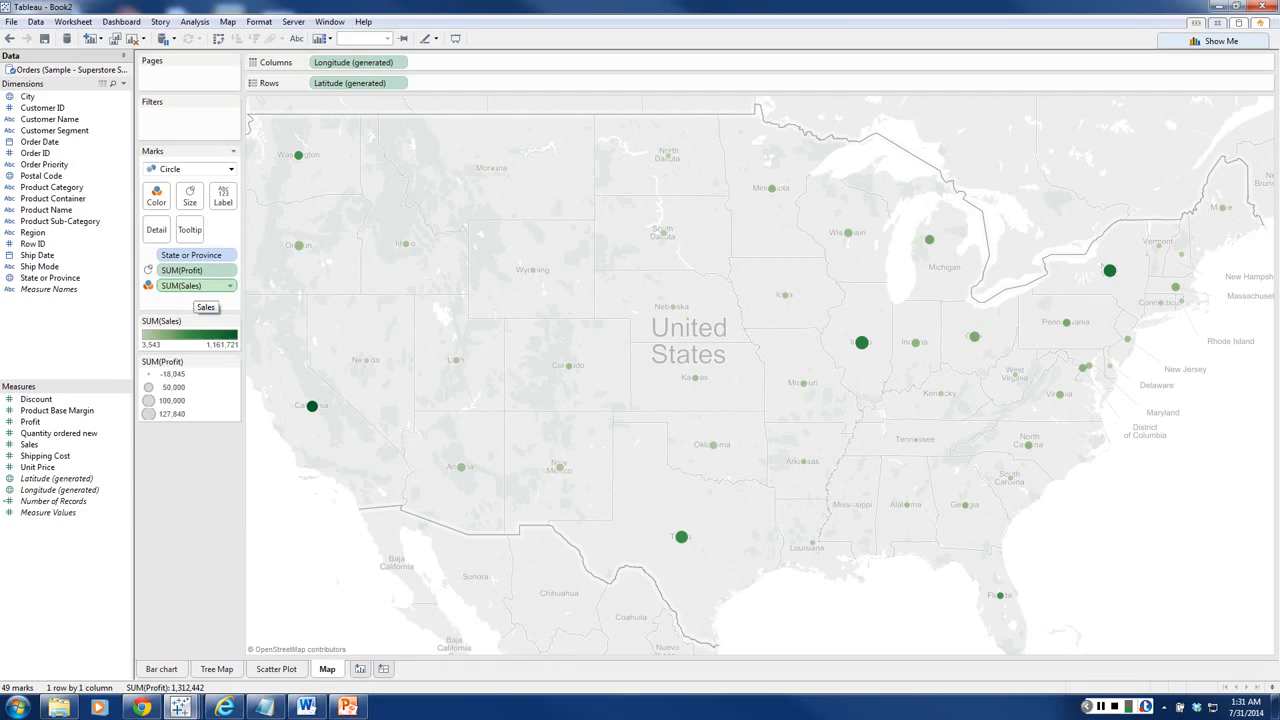
# Step: Size the state circles by Sales instead of Profit and color them by Profit
pyautogui.click(194, 286)
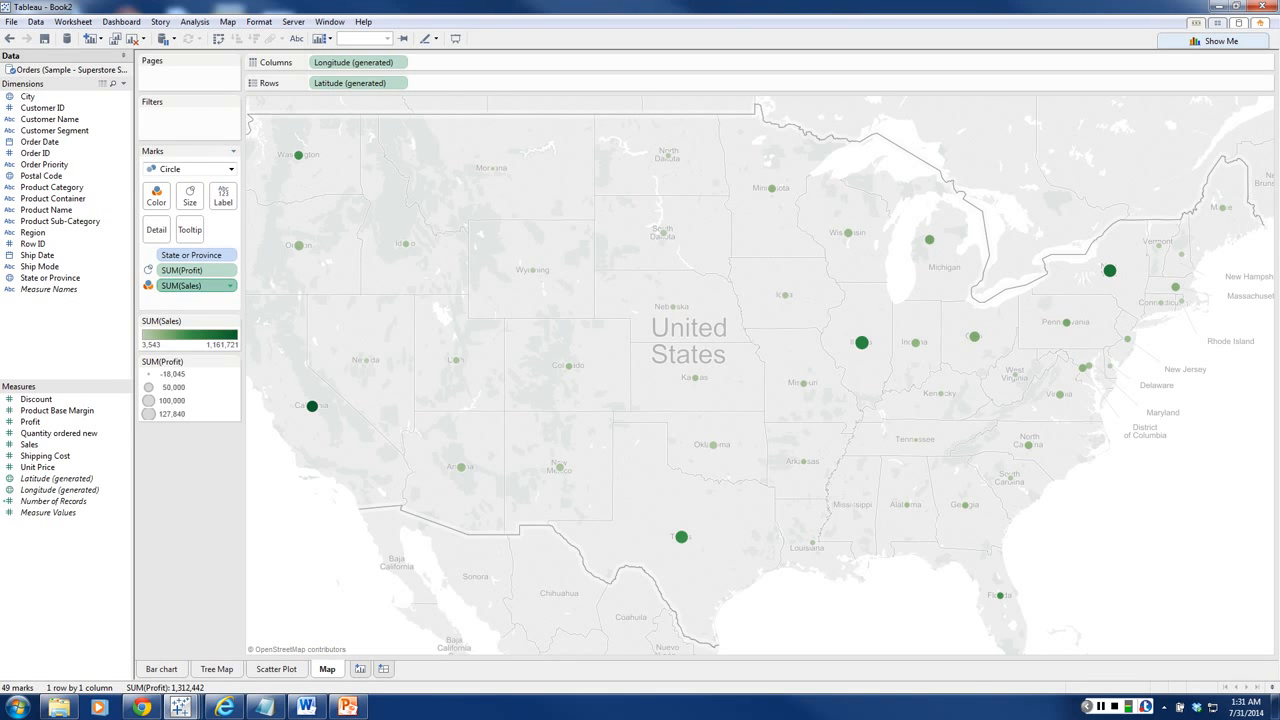
pyautogui.moveTo(194, 286); pyautogui.dragTo(190, 196)
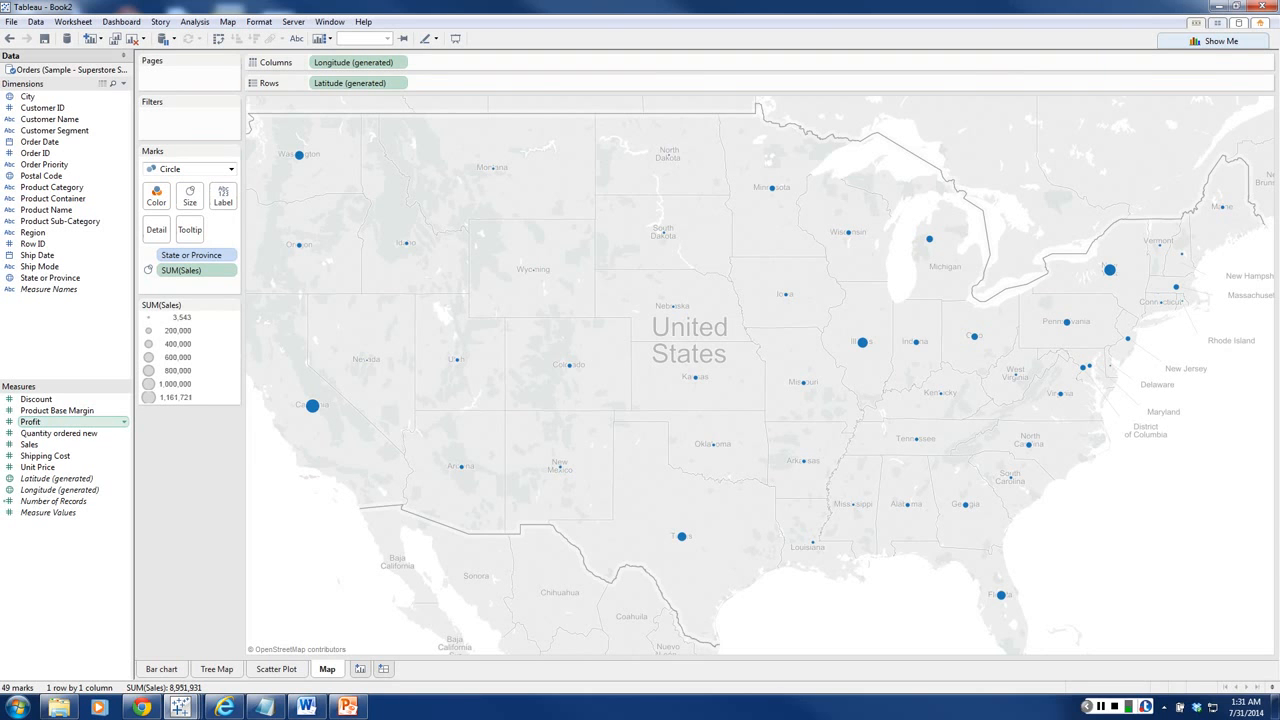
pyautogui.moveTo(40, 421); pyautogui.dragTo(156, 197)
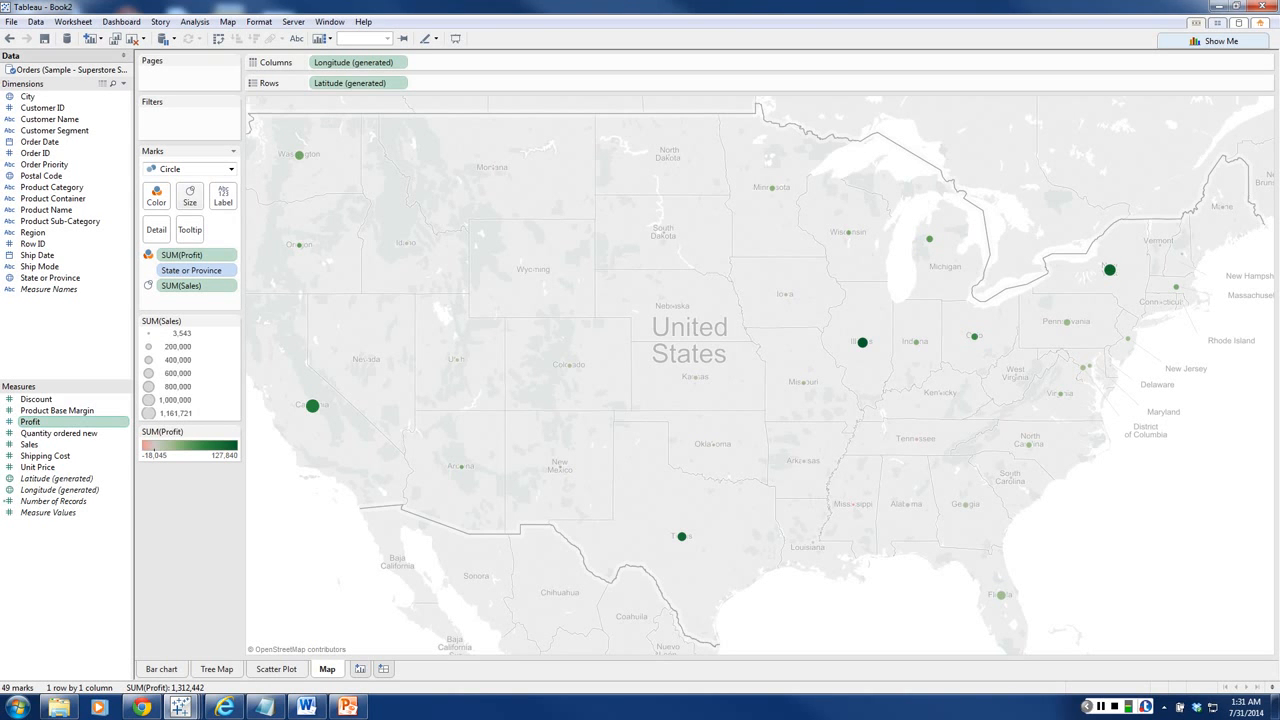
# Step: Enlarge the circle marks on the map to roughly the middle of the size range
pyautogui.click(190, 196)
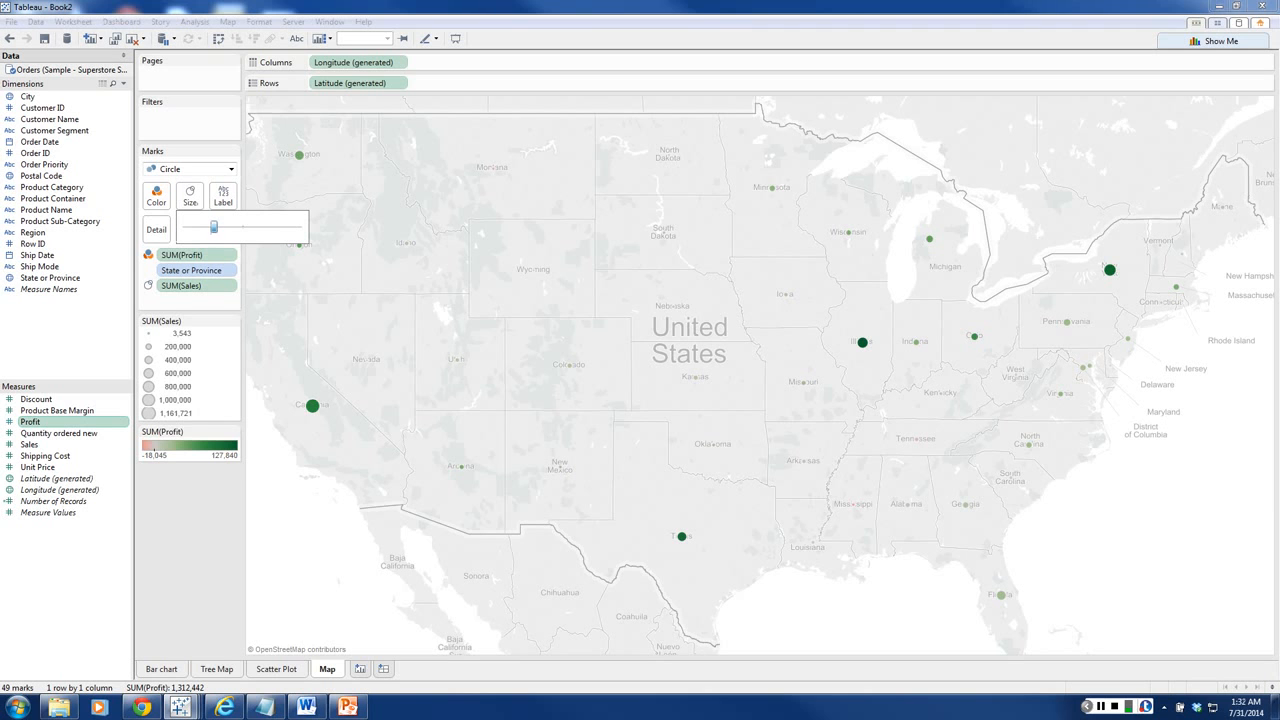
pyautogui.moveTo(219, 227); pyautogui.dragTo(229, 227)
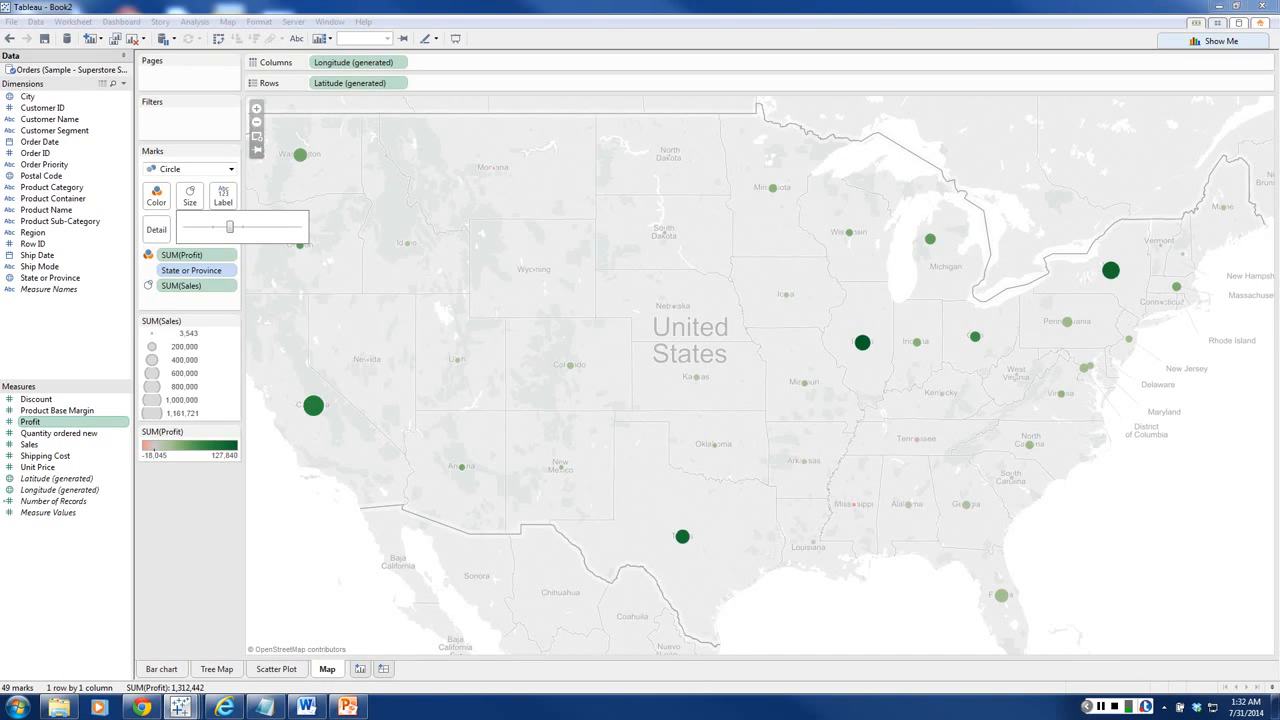
pyautogui.moveTo(229, 227); pyautogui.dragTo(239, 227)
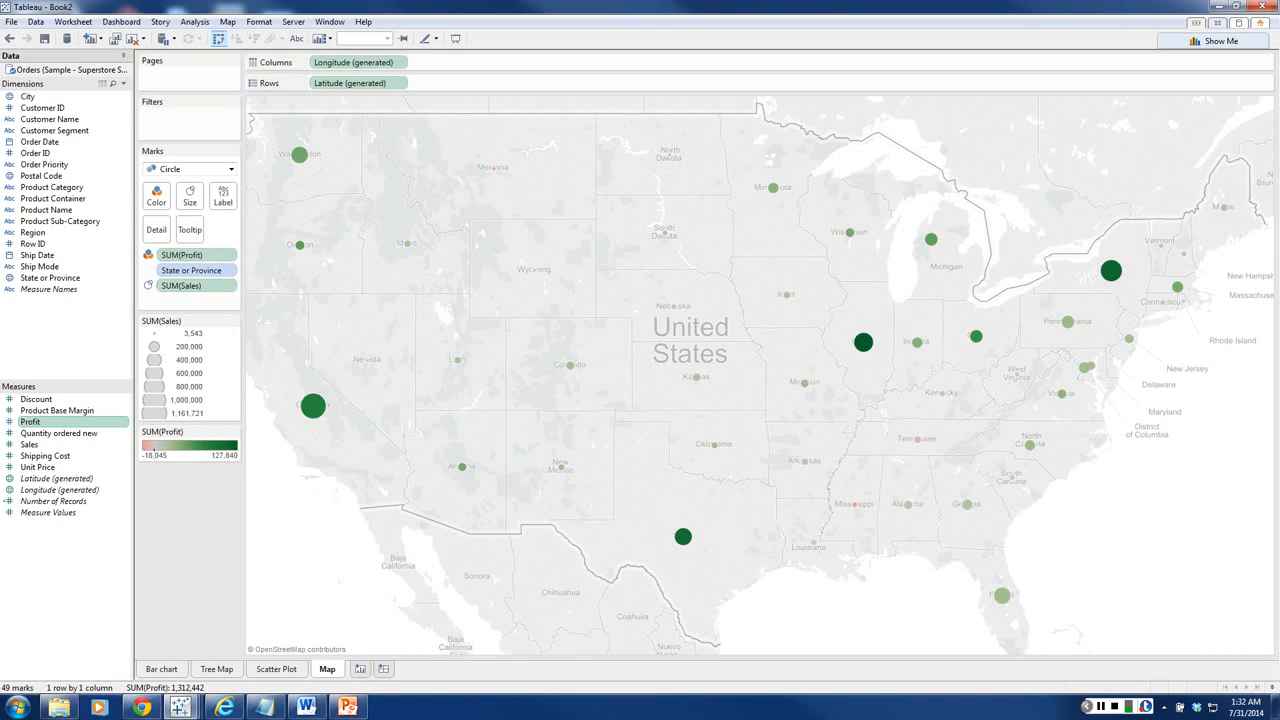
# Step: Switch the map's background to the Tableau Classic style
pyautogui.click(228, 21)
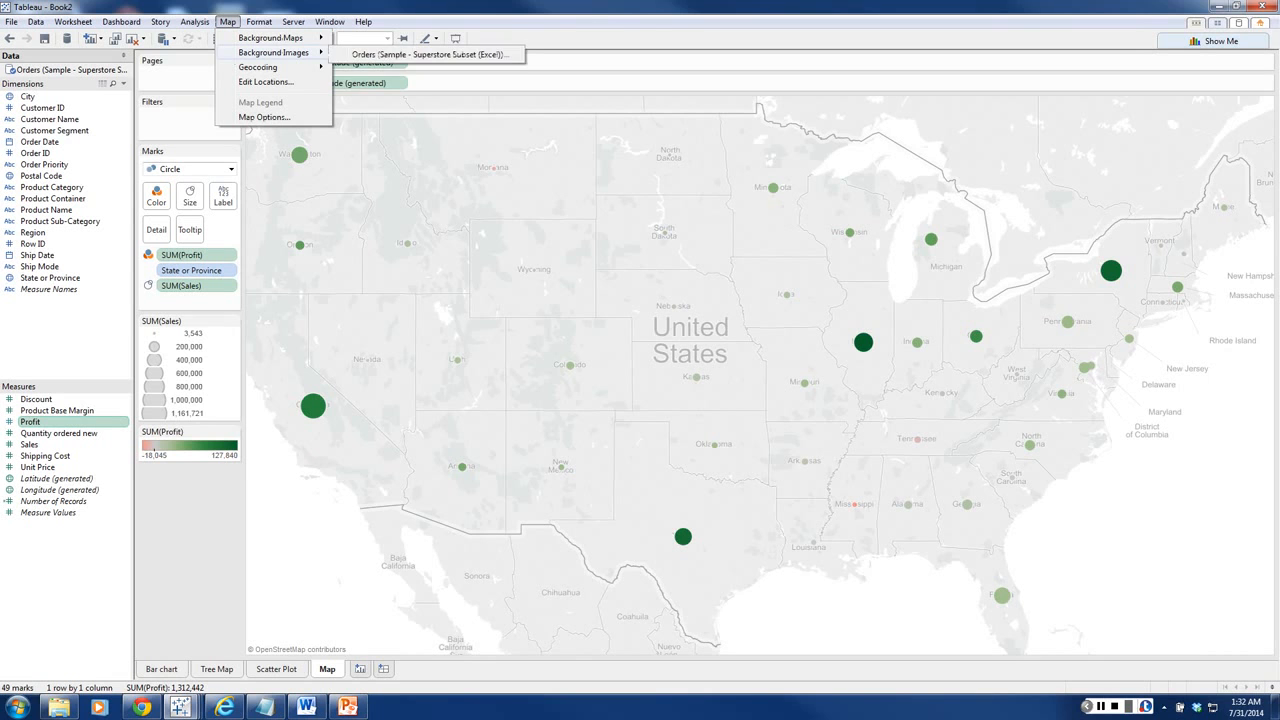
pyautogui.moveTo(270, 37)
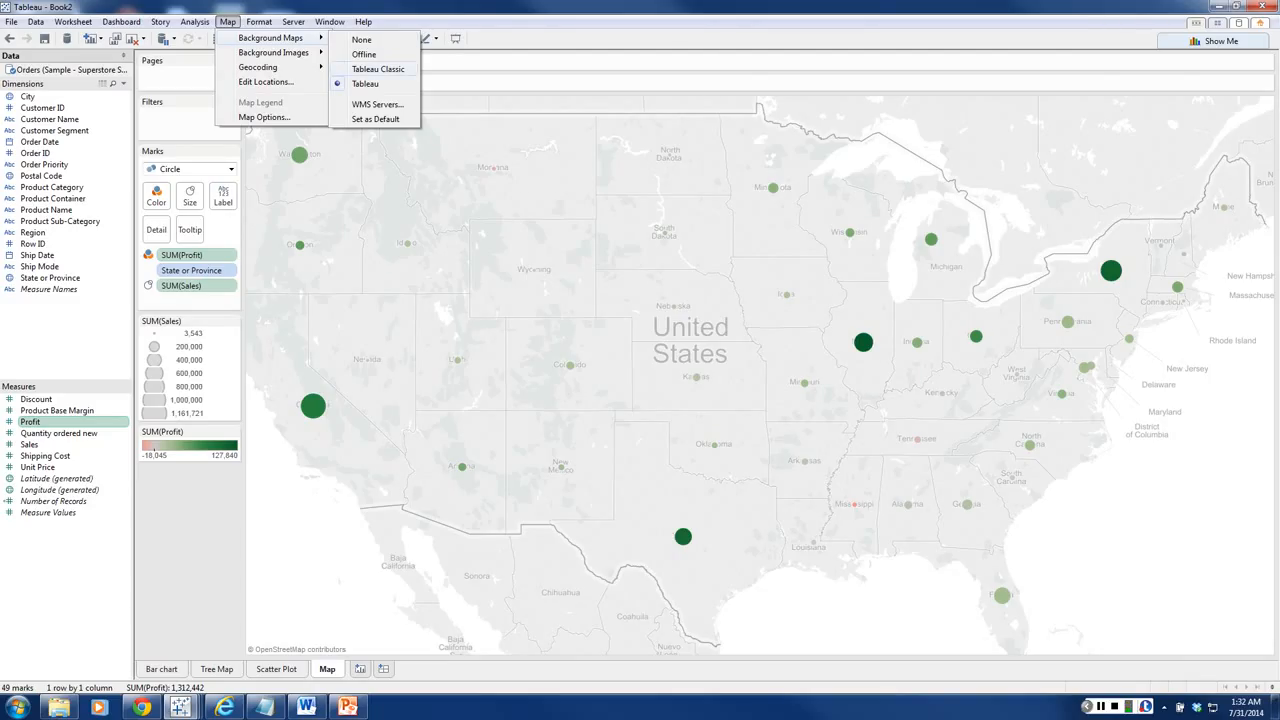
pyautogui.click(378, 69)
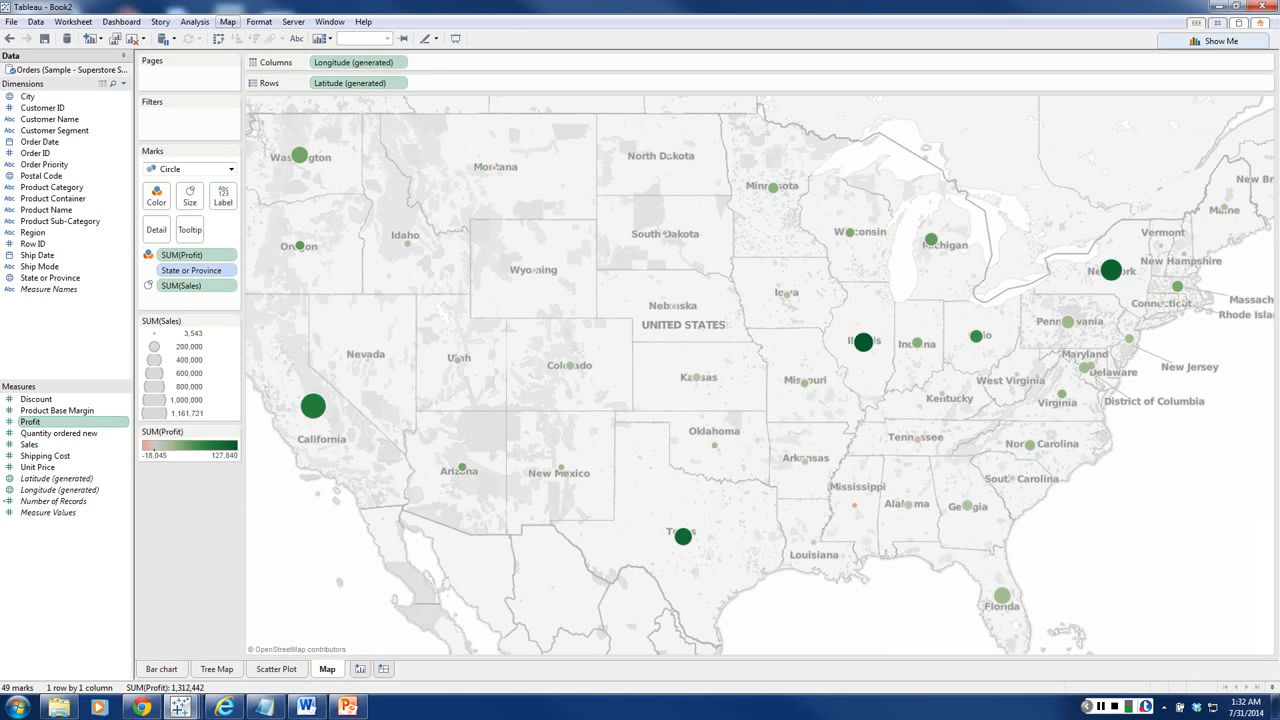
# Step: Add the Household Income (median) data layer to the background of the state map
pyautogui.click(228, 21)
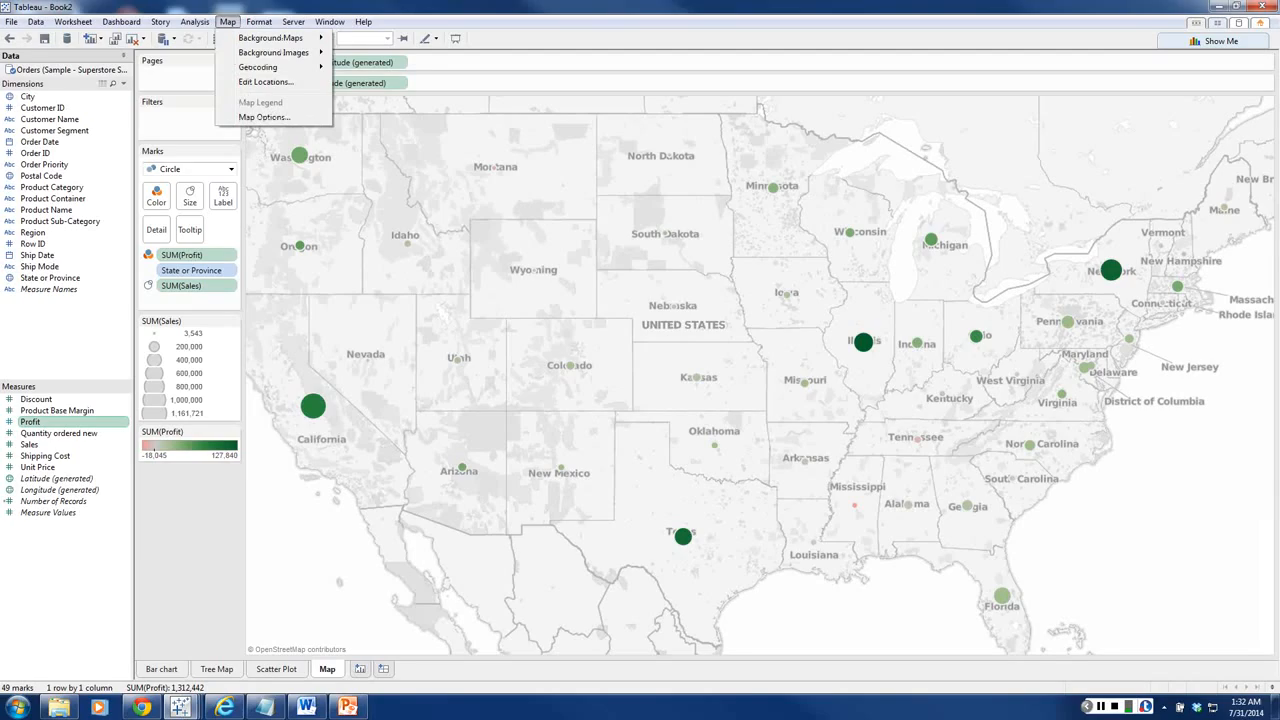
pyautogui.click(245, 118)
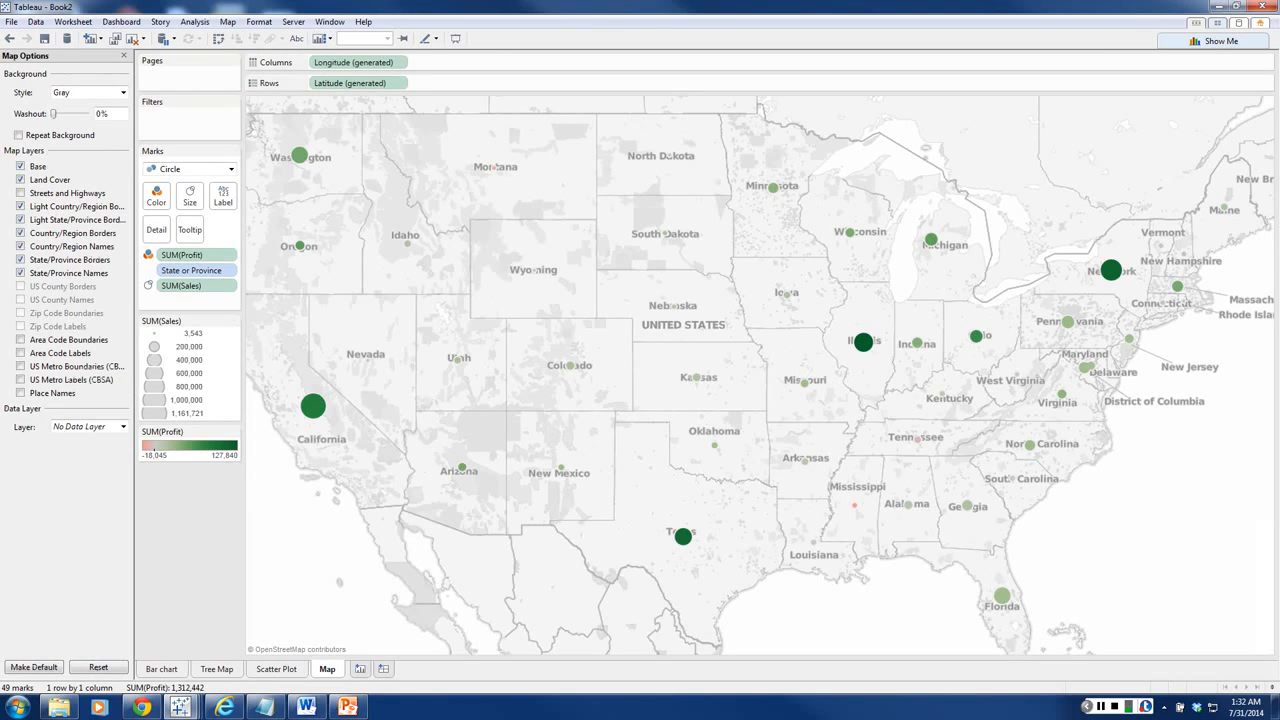
pyautogui.click(120, 426)
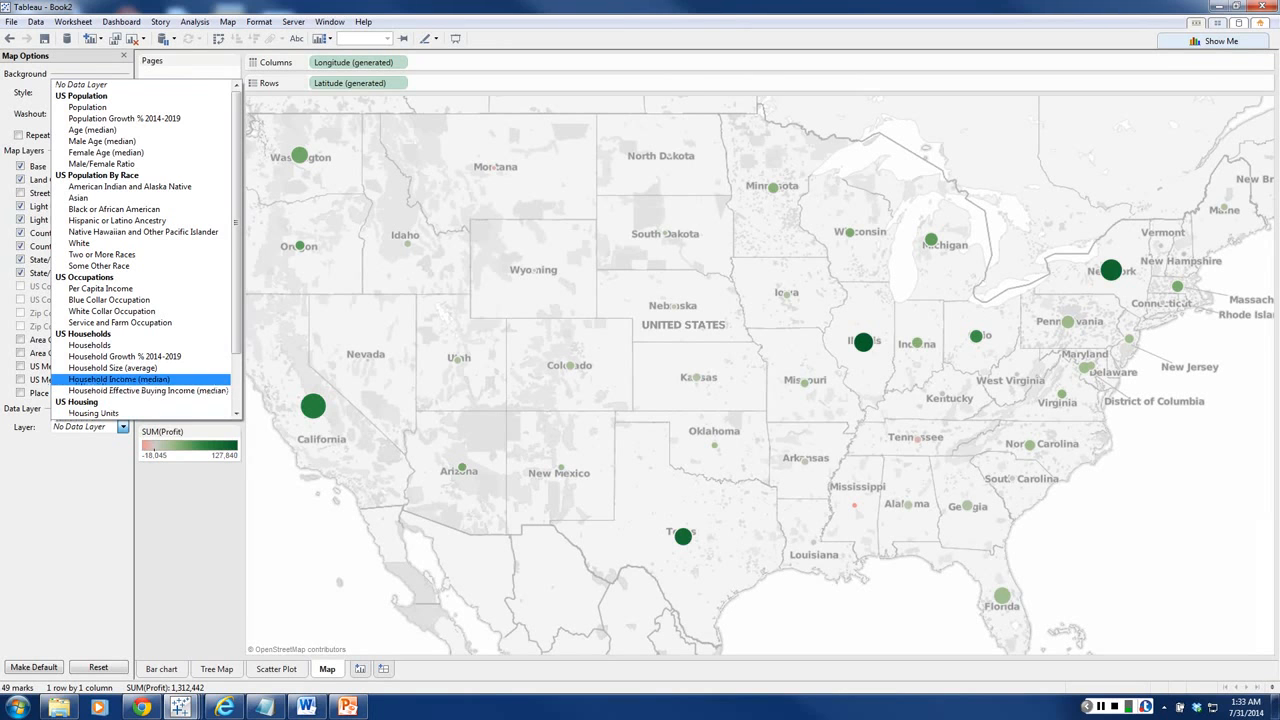
pyautogui.click(119, 380)
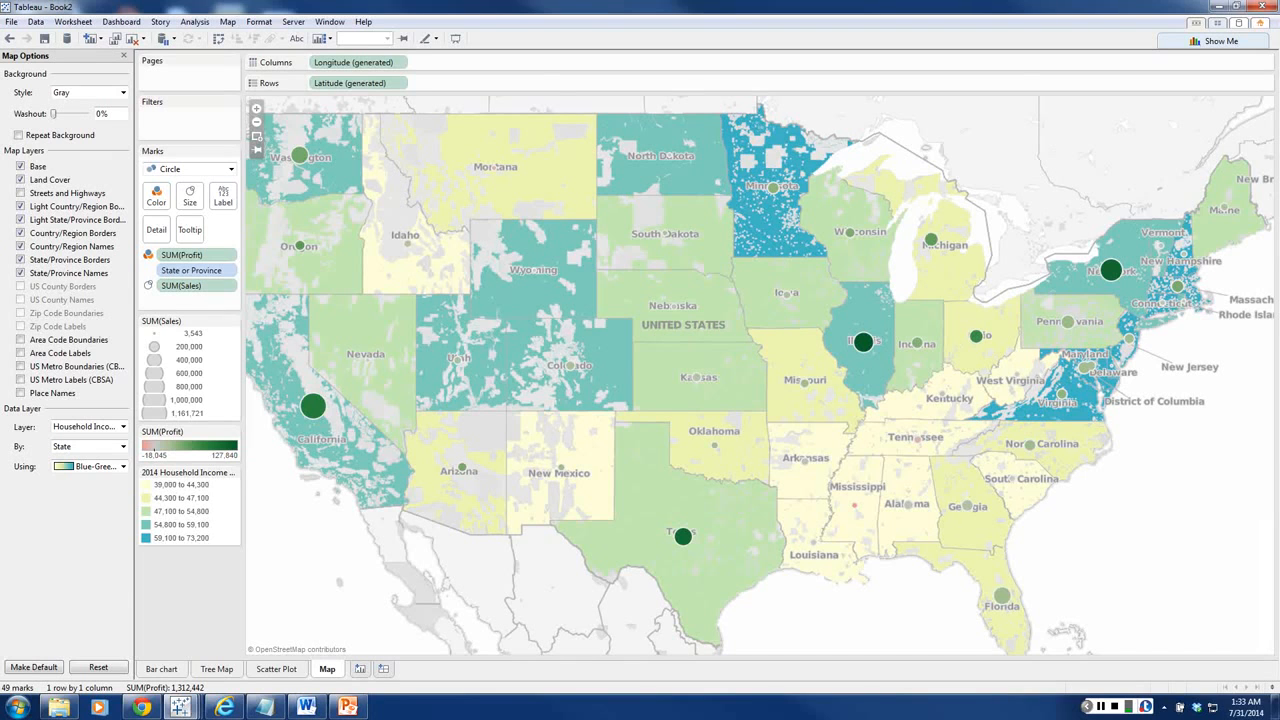
pyautogui.moveTo(1111, 270)
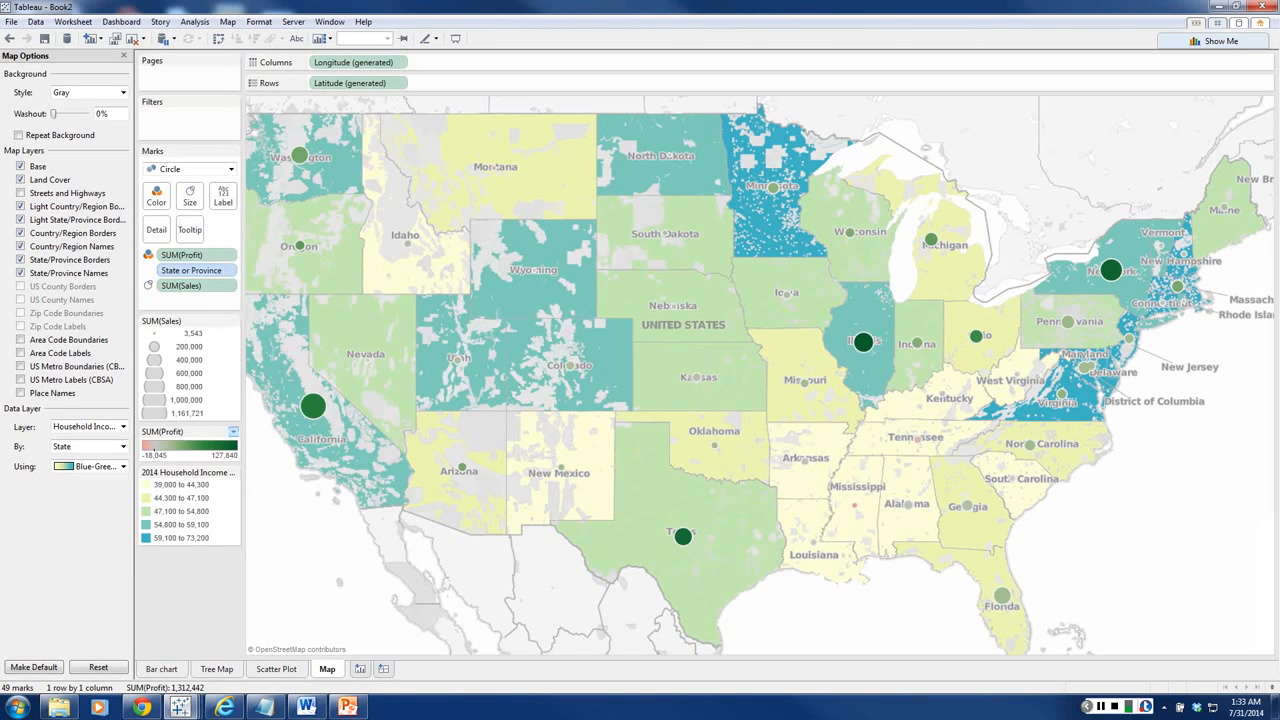
# Step: Recolor the Profit circles with the Red palette and close the map options
pyautogui.click(233, 432)
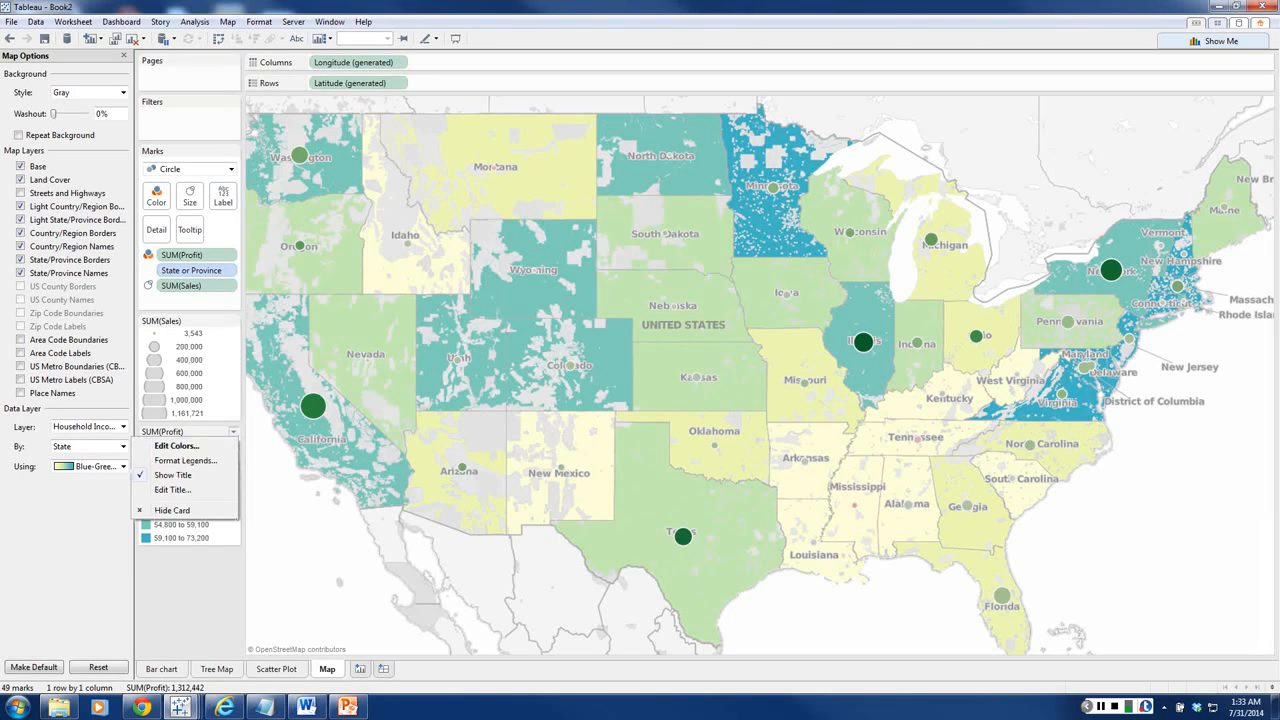
pyautogui.click(176, 445)
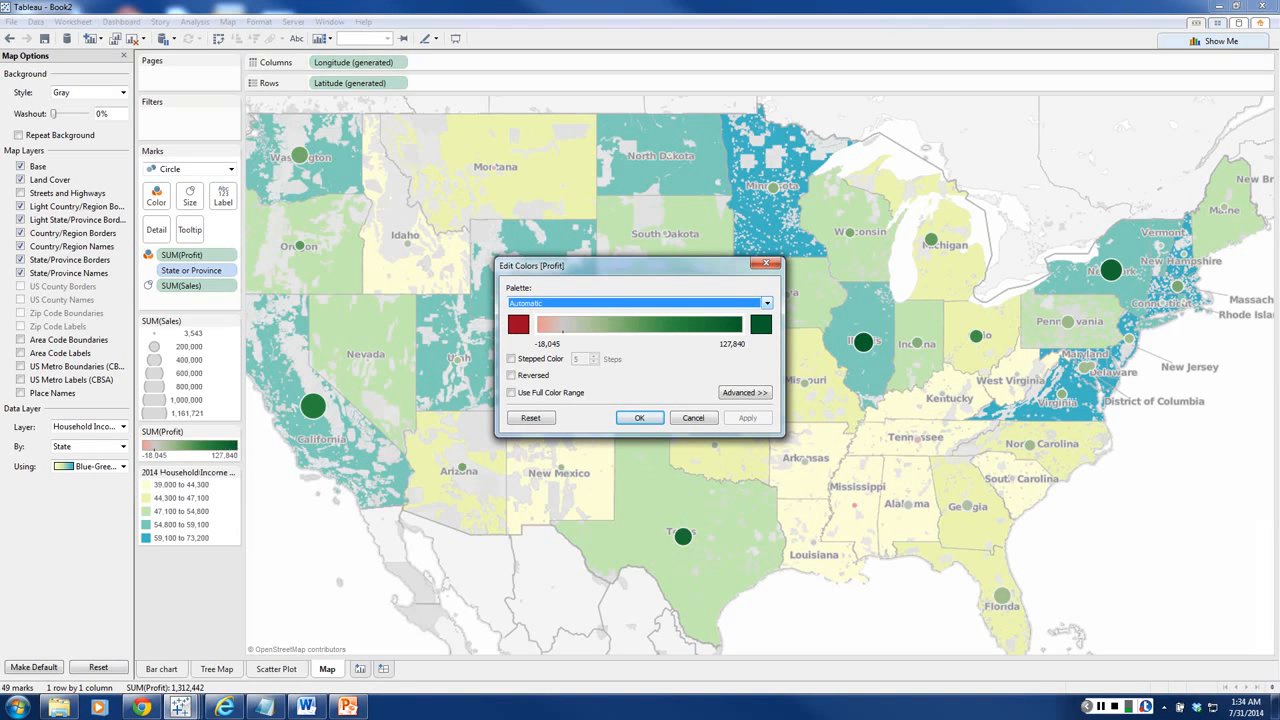
pyautogui.click(767, 303)
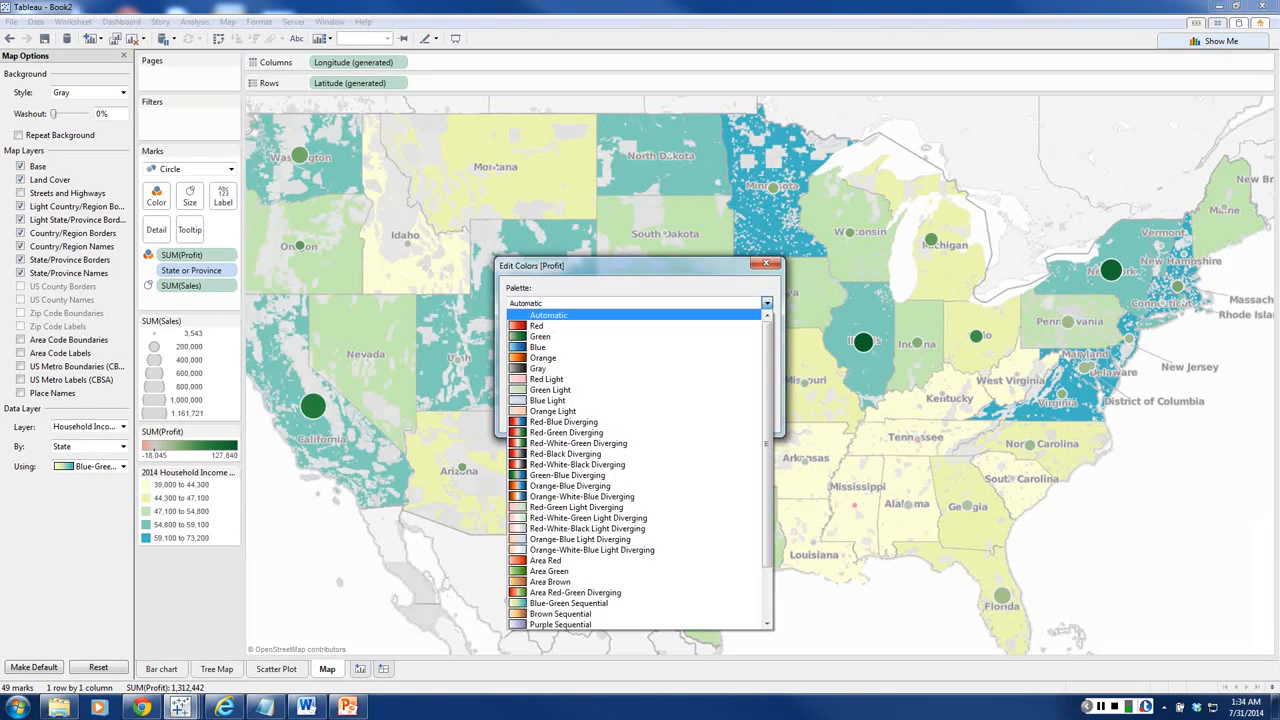
pyautogui.click(560, 326)
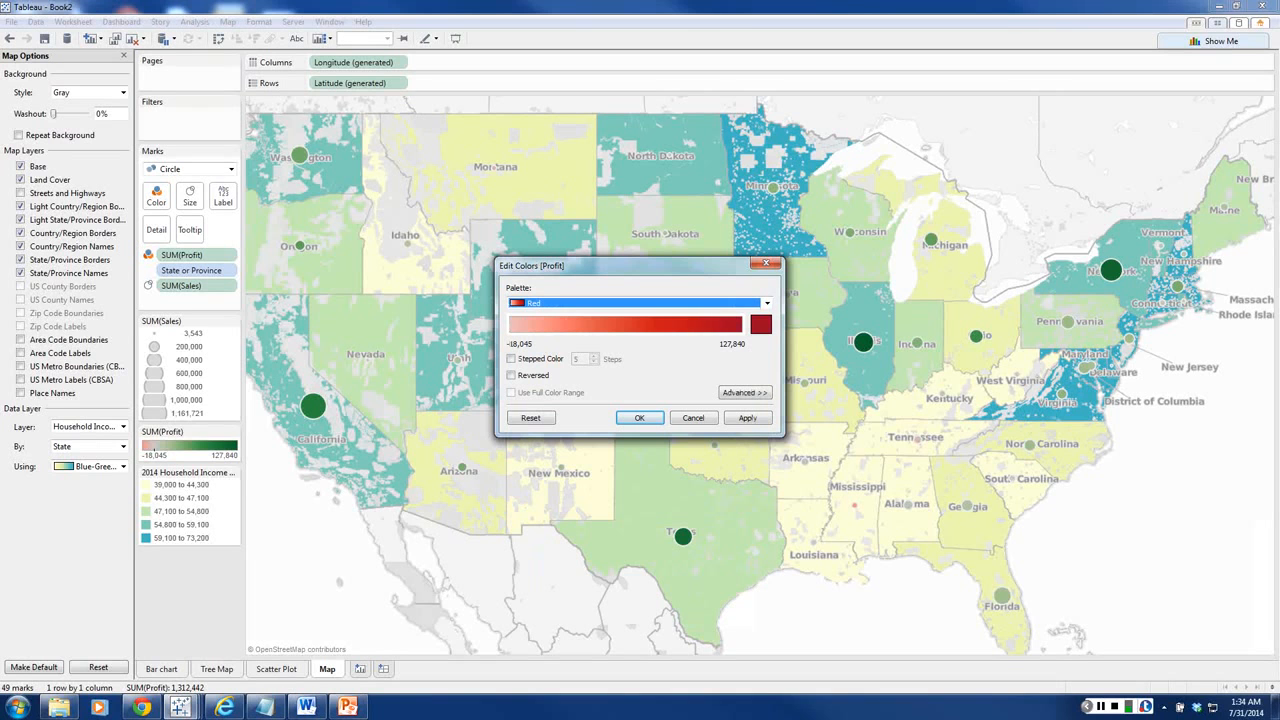
pyautogui.click(639, 417)
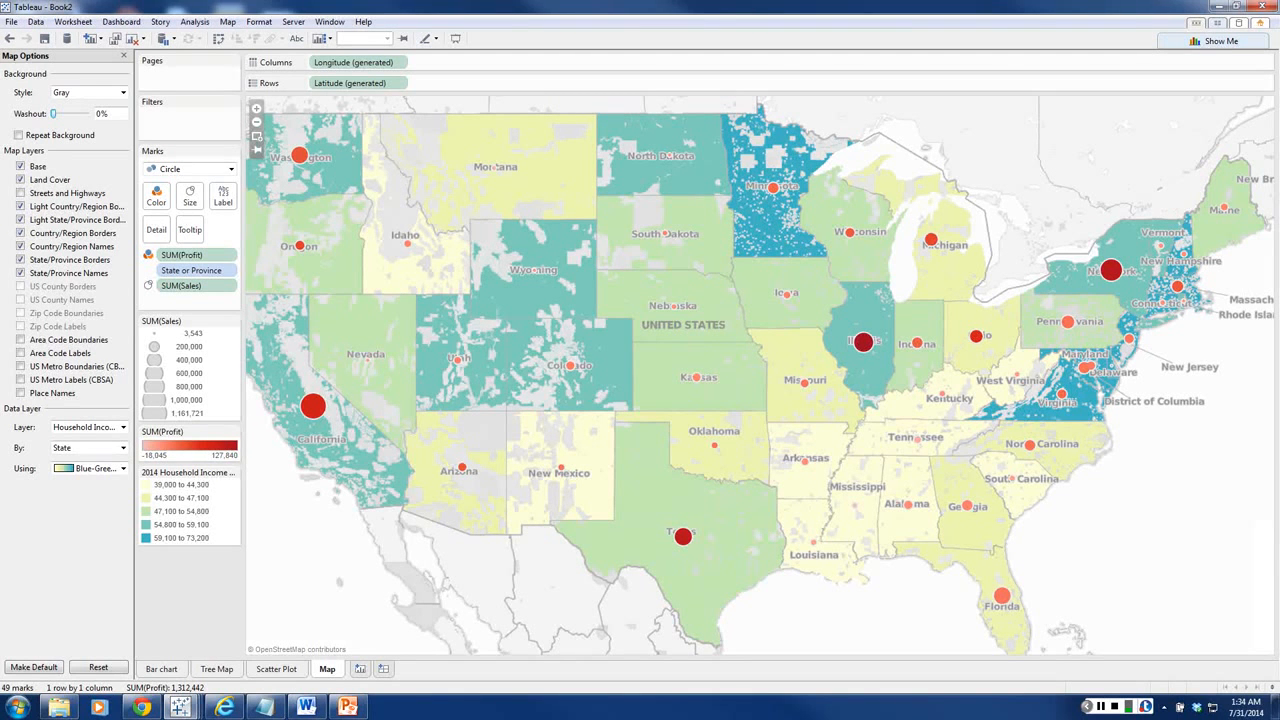
pyautogui.moveTo(313, 405)
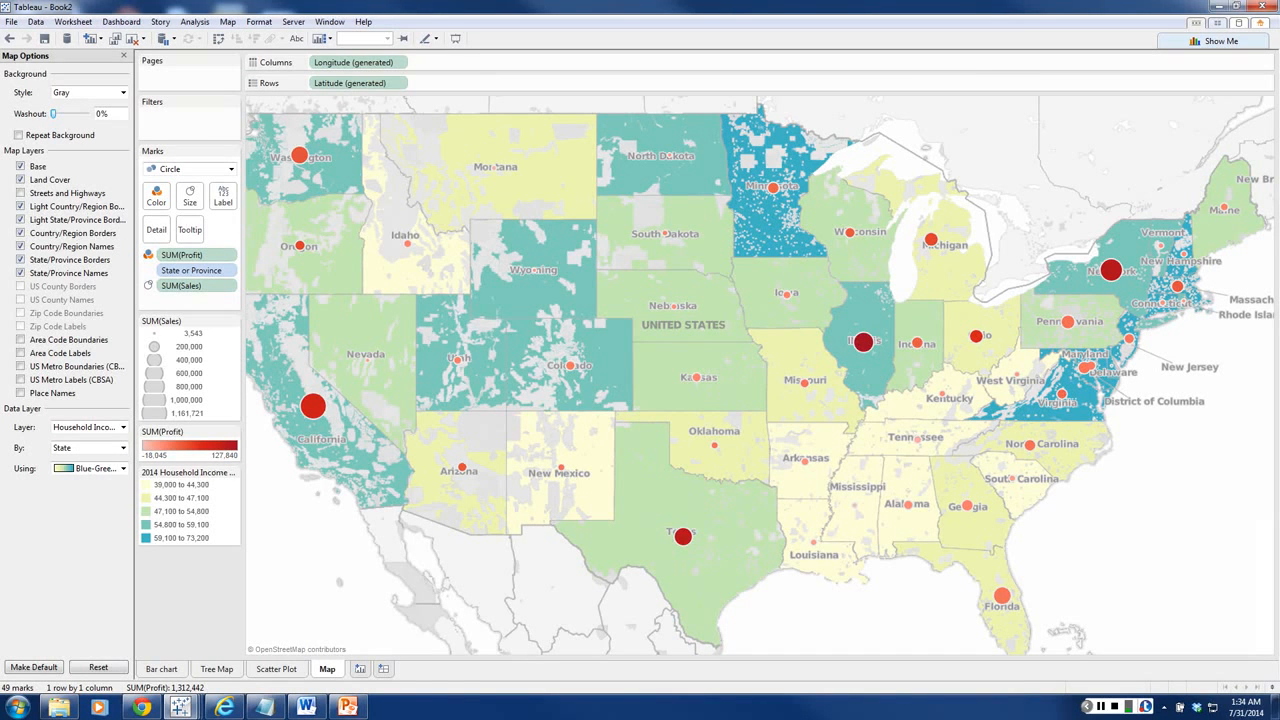
pyautogui.click(124, 55)
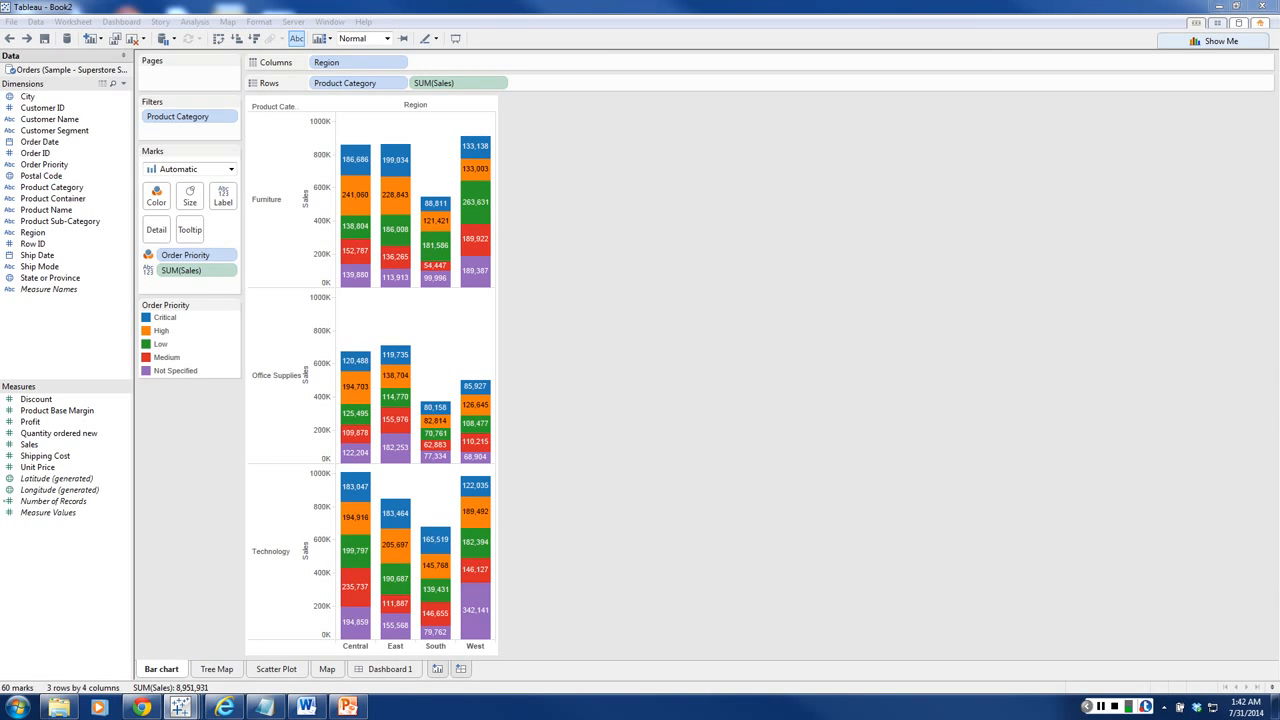
# Step: Review the Scatter Plot, Map and Bar chart worksheets and compare the fields they use
pyautogui.click(276, 669)
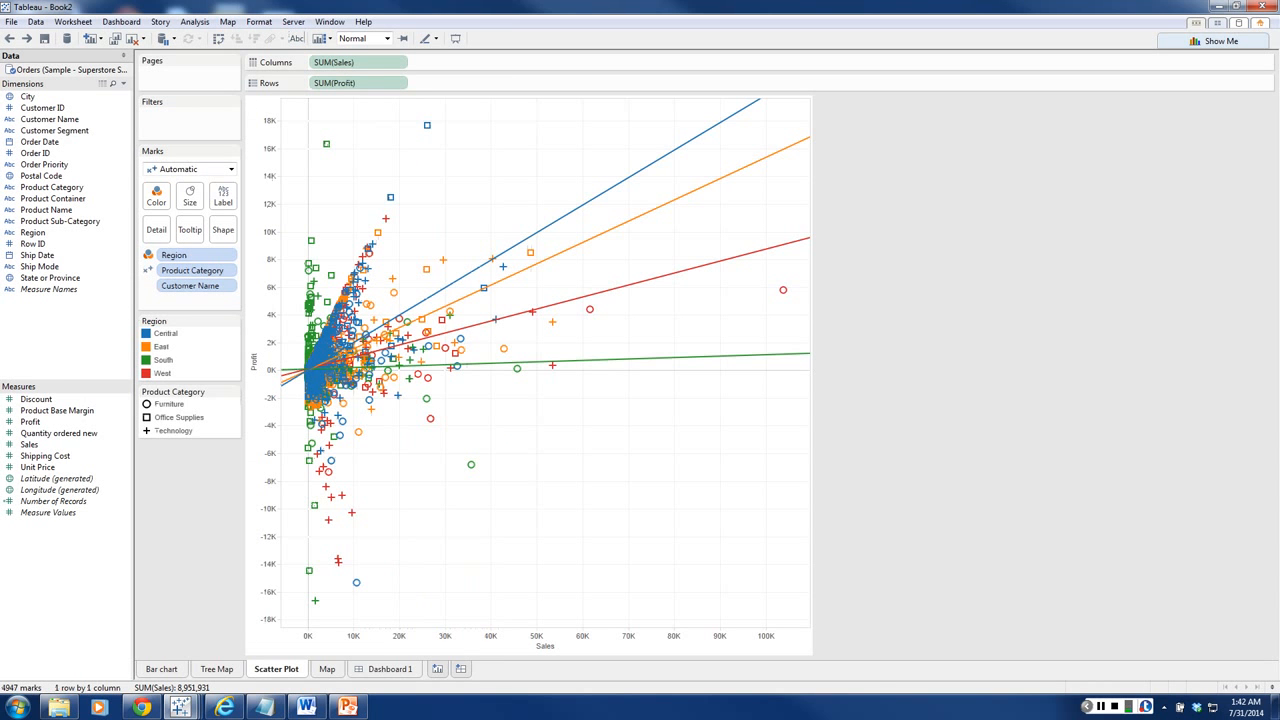
pyautogui.click(327, 669)
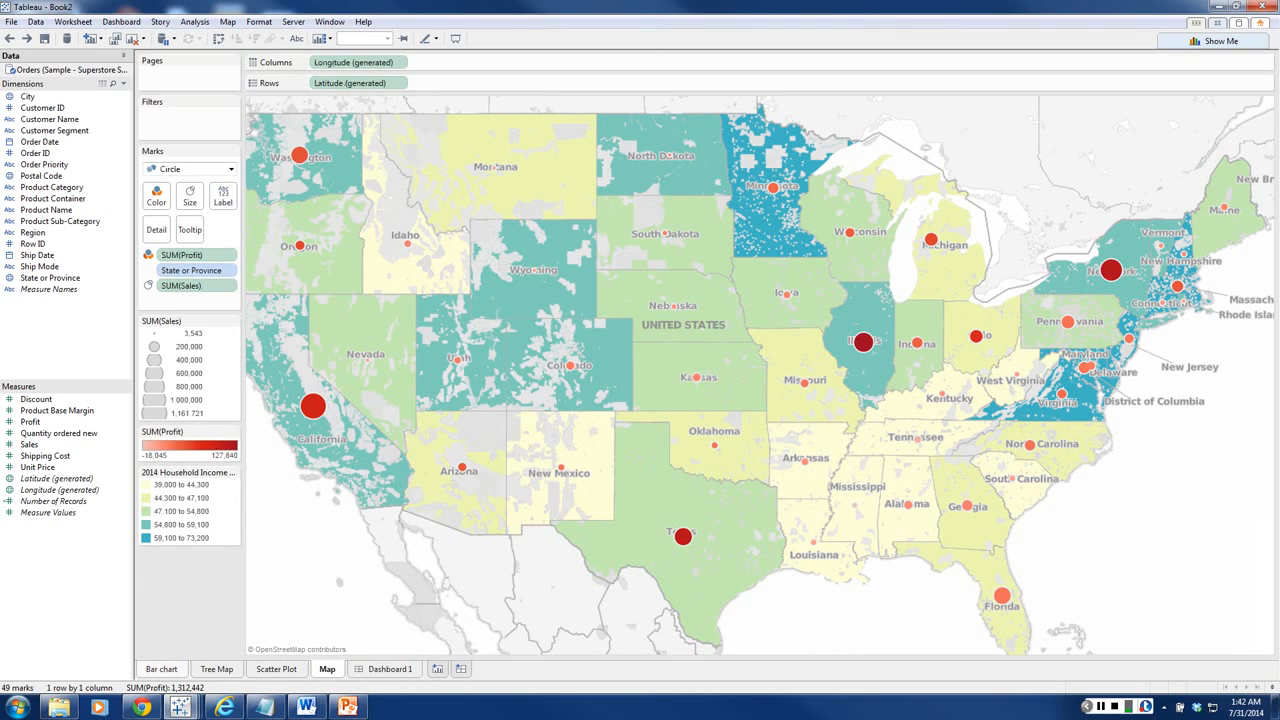
pyautogui.click(161, 669)
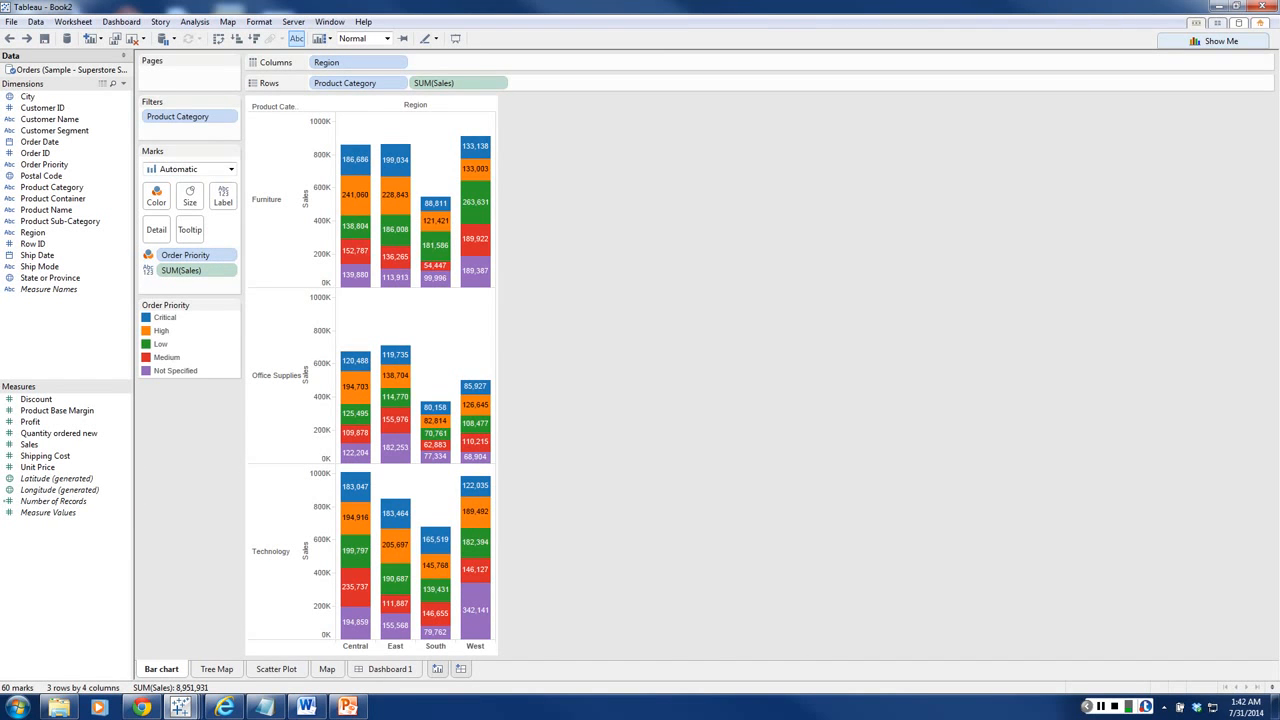
pyautogui.click(276, 669)
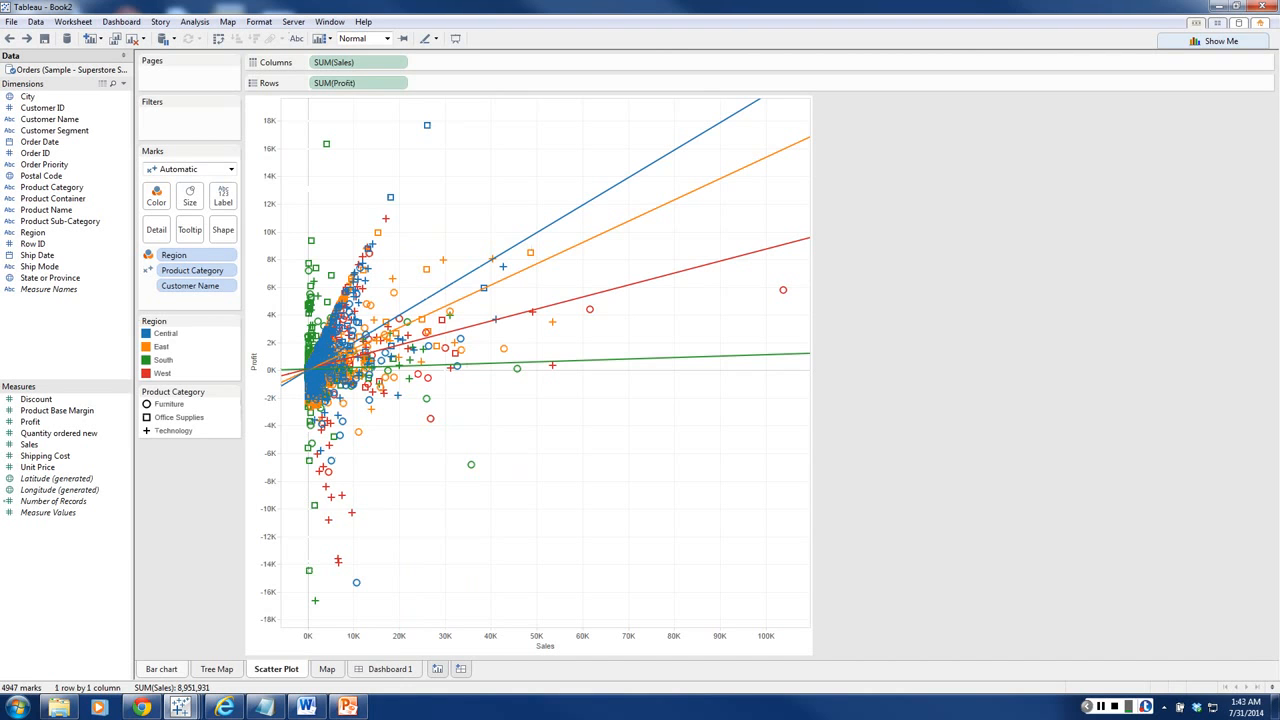
pyautogui.click(161, 669)
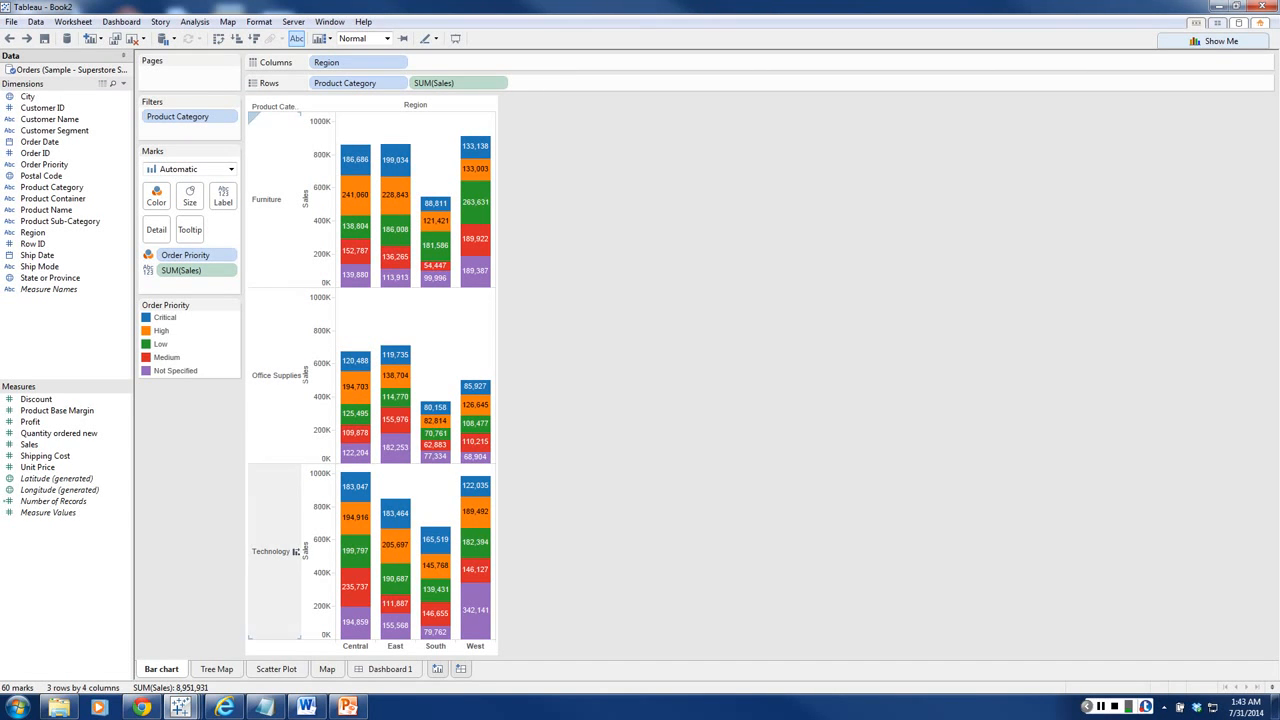
pyautogui.click(276, 669)
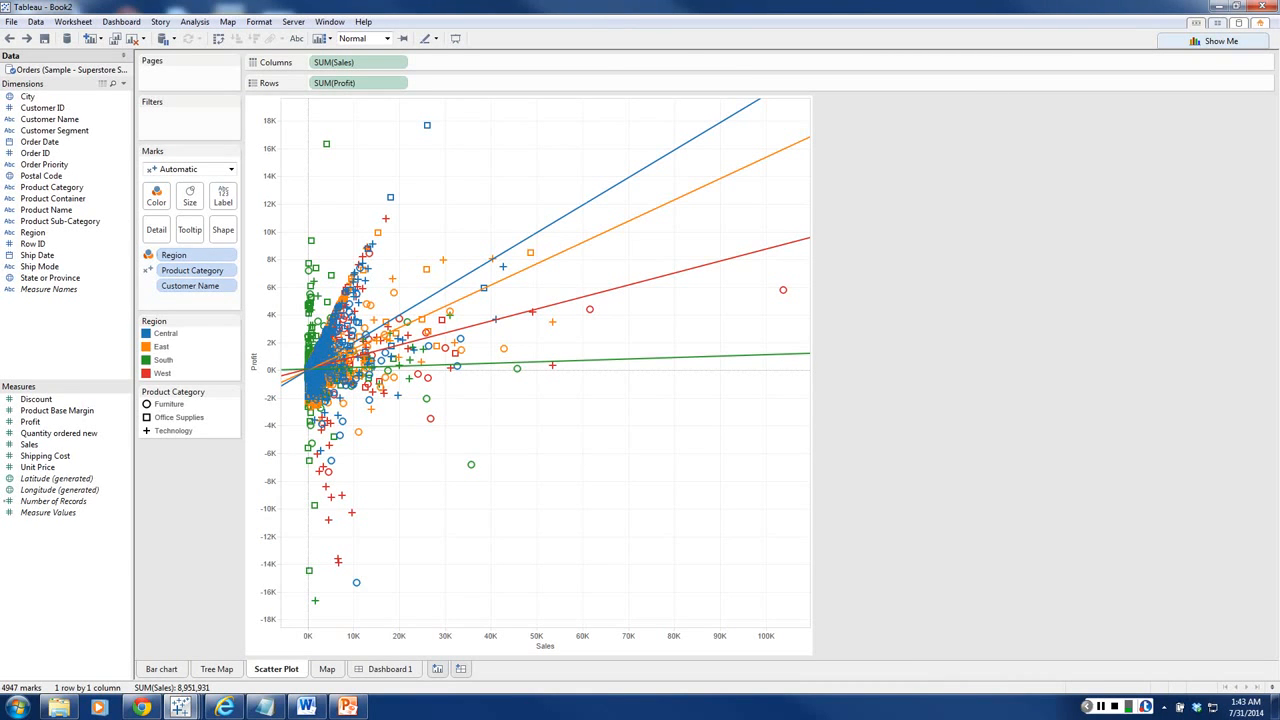
# Step: Show a quick filter for Product Category on the Bar chart worksheet
pyautogui.click(162, 669)
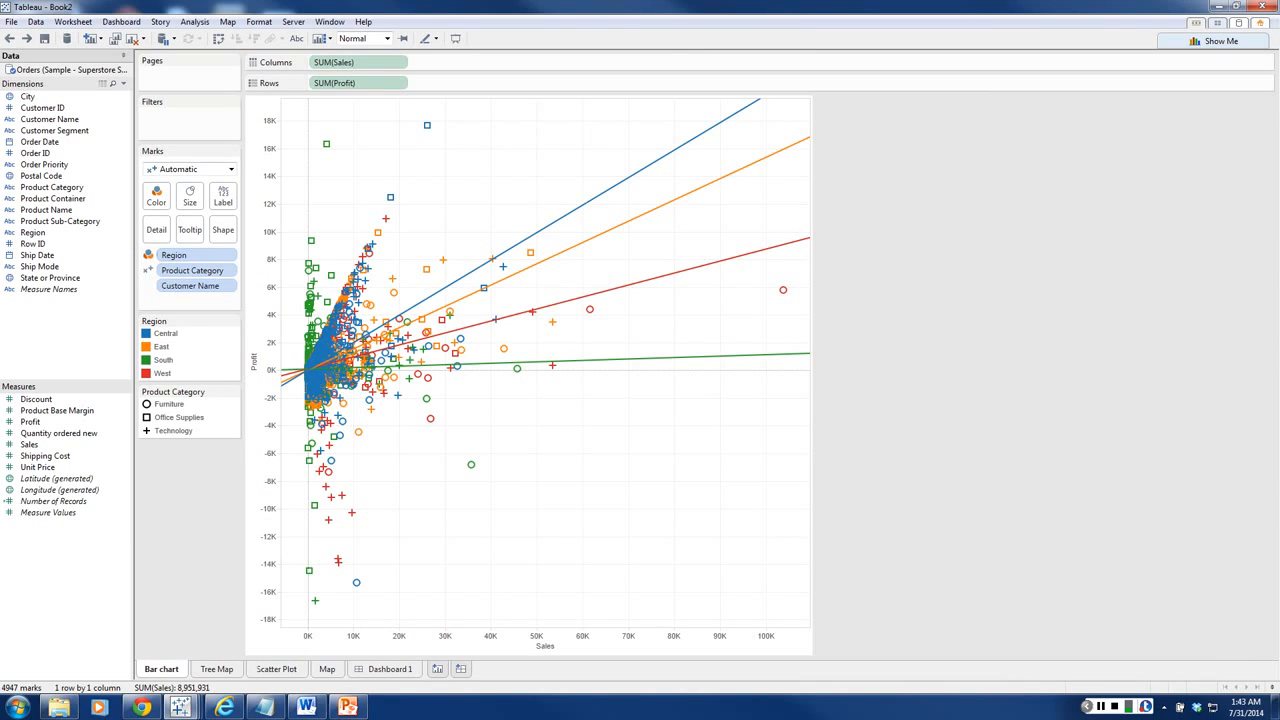
pyautogui.moveTo(178, 116)
pyautogui.mouseDown()
pyautogui.moveTo(30, 391)
pyautogui.moveTo(8, 344)
pyautogui.mouseUp()
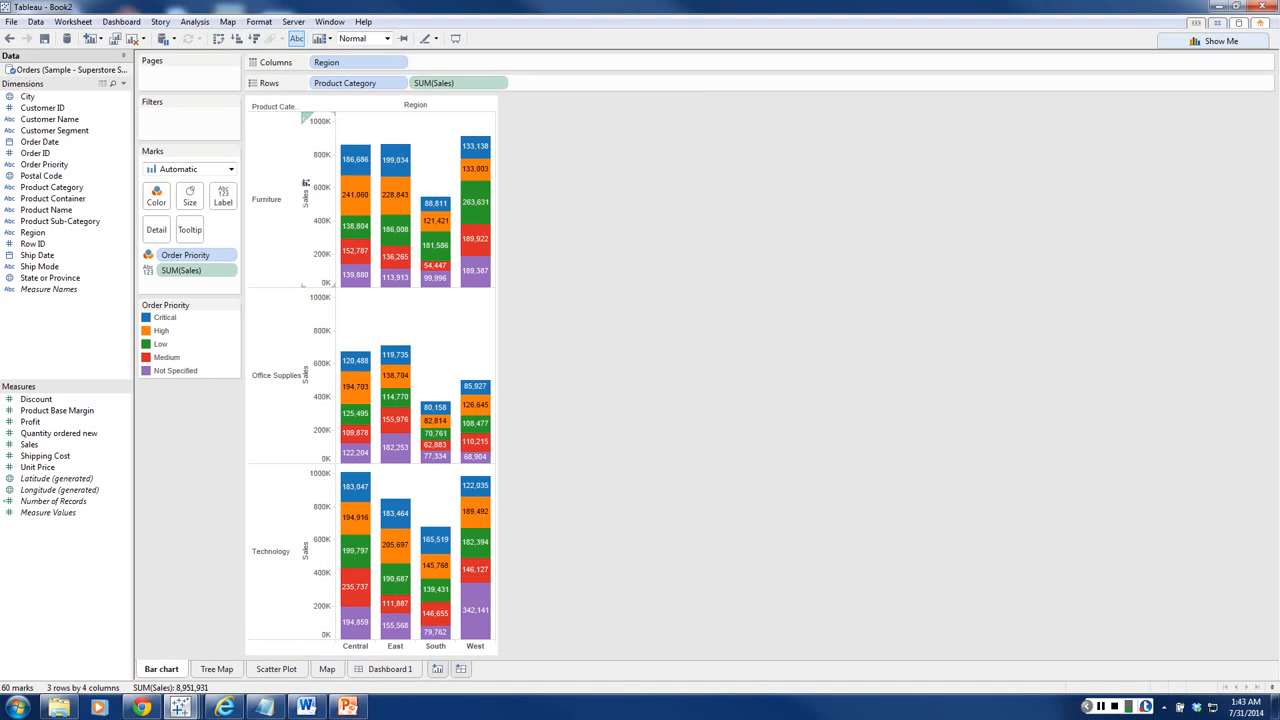
pyautogui.click(400, 83)
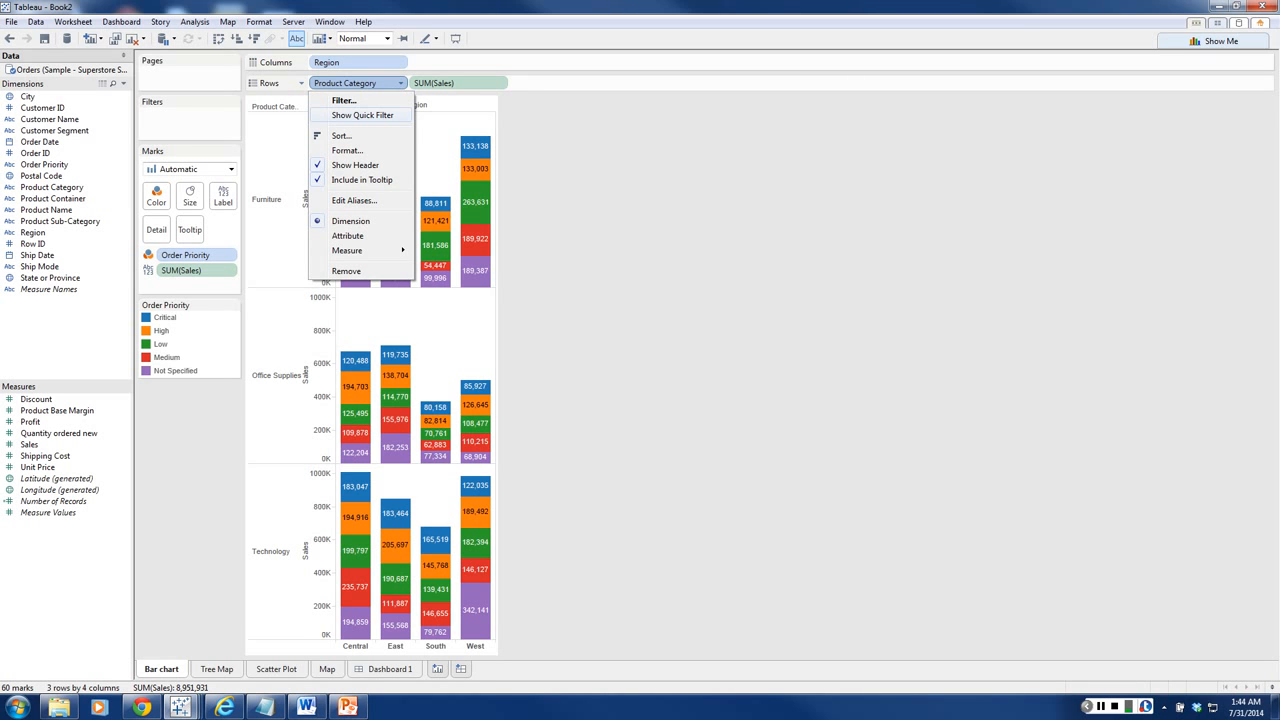
pyautogui.click(362, 115)
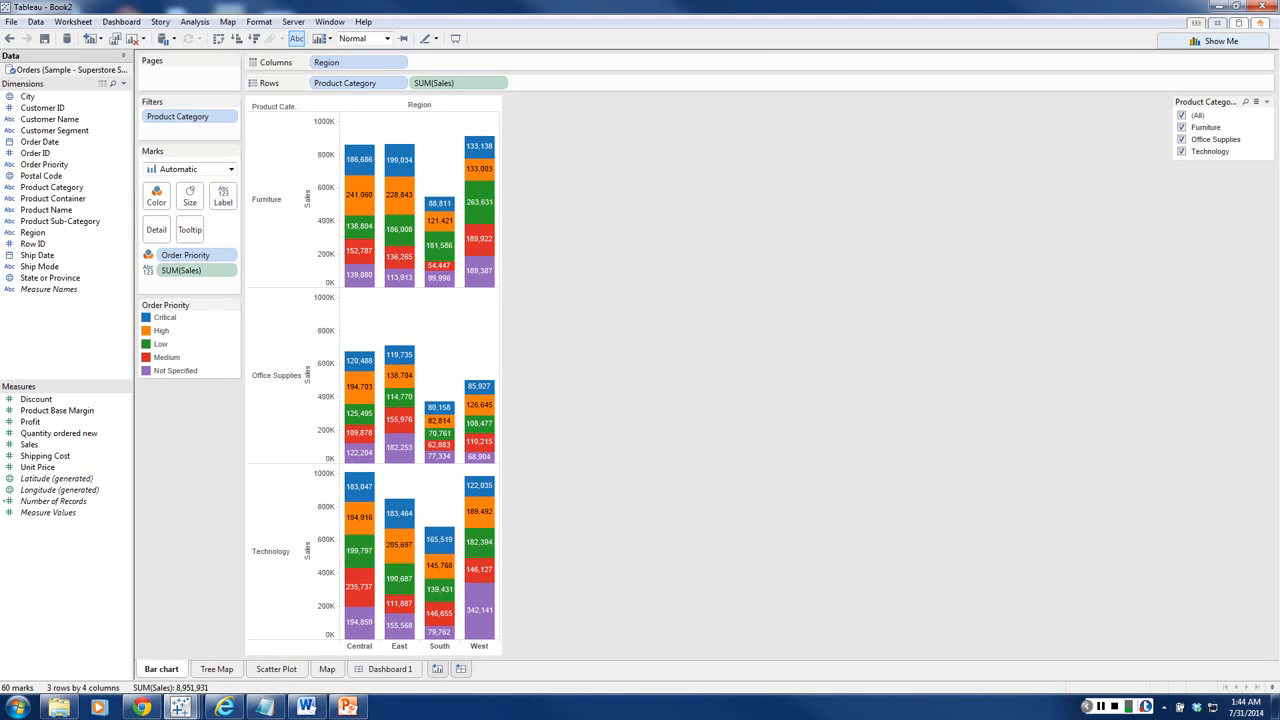
# Step: Clear all values in the Product Category filter and re-enable Furniture, Office Supplies and Technology one by one
pyautogui.click(1182, 115)
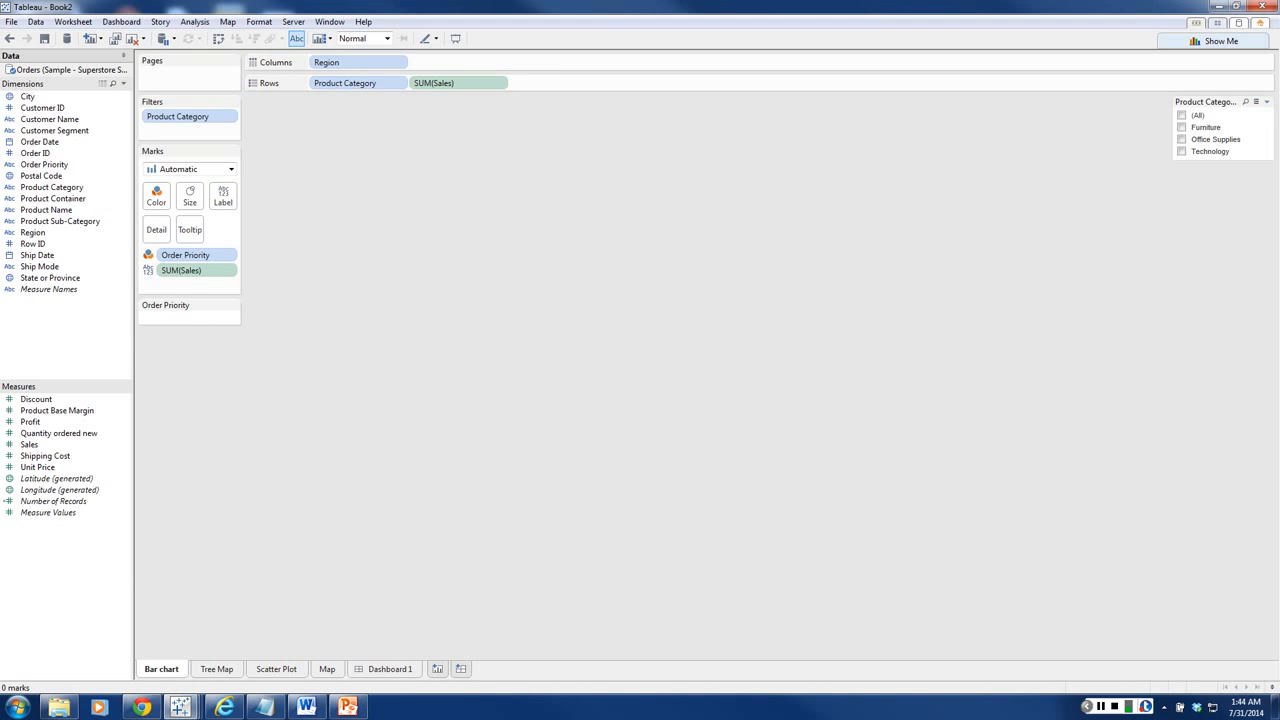
pyautogui.click(1182, 127)
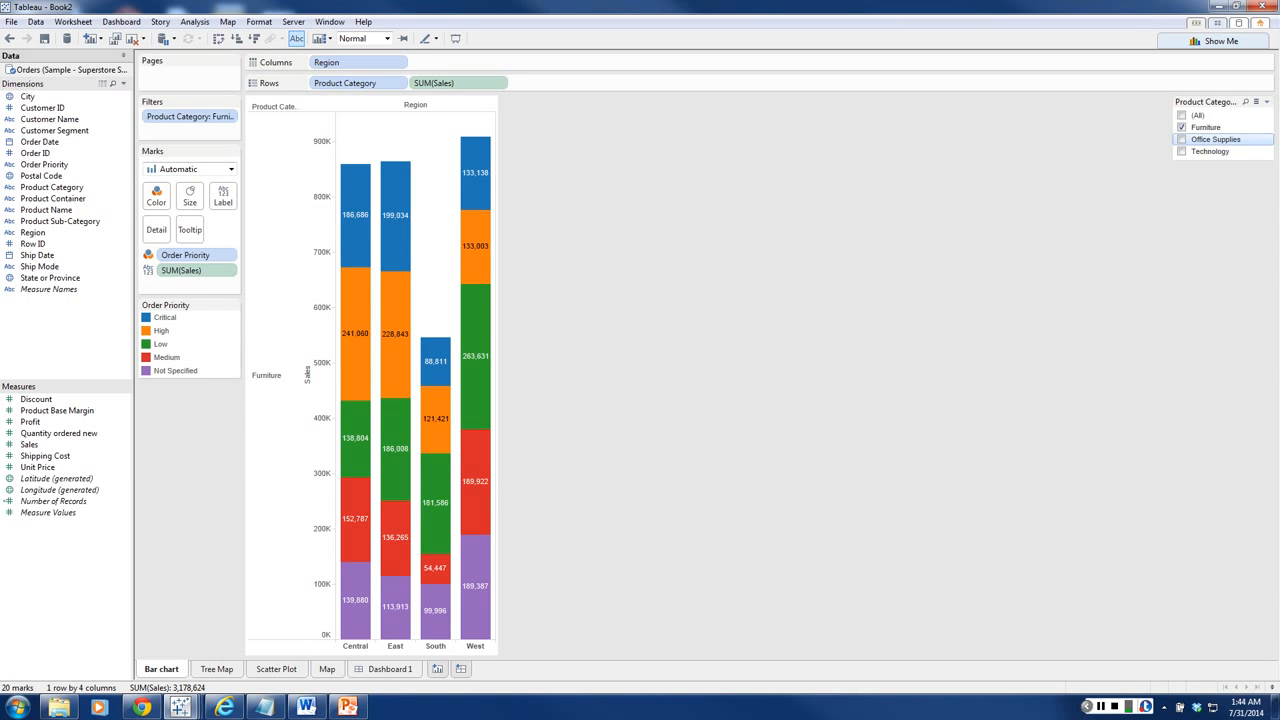
pyautogui.click(1182, 139)
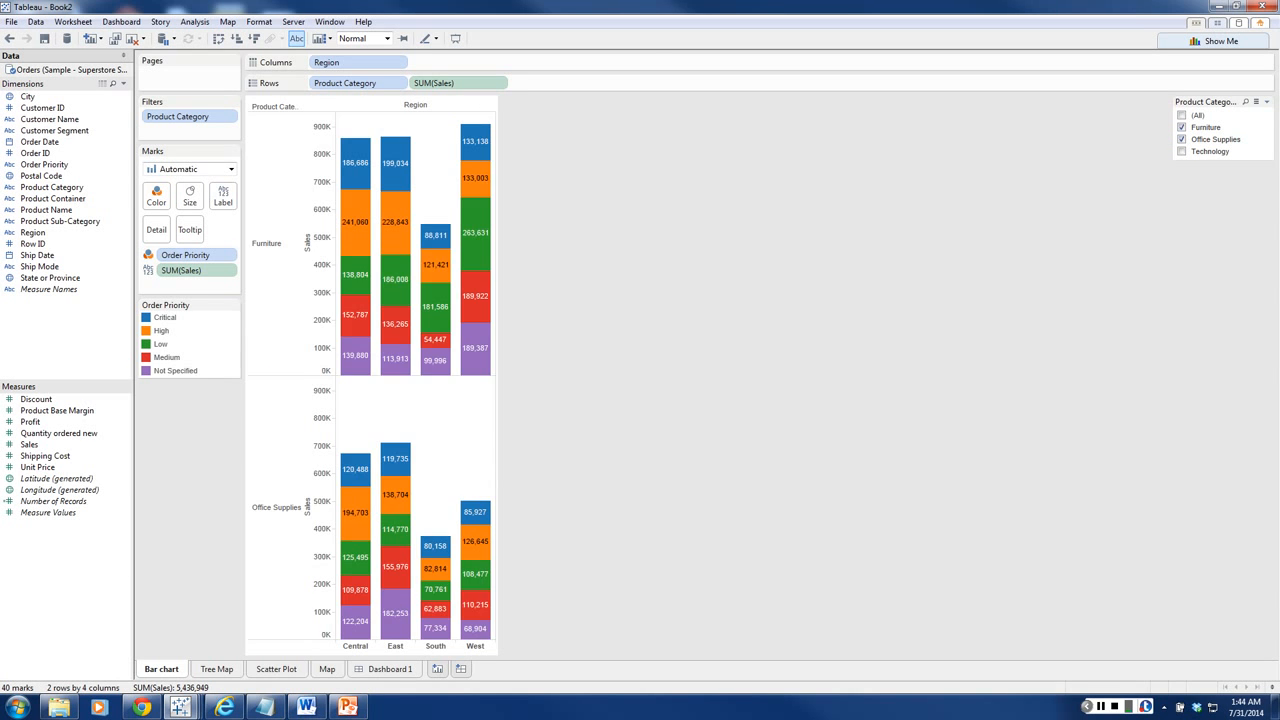
pyautogui.click(1182, 151)
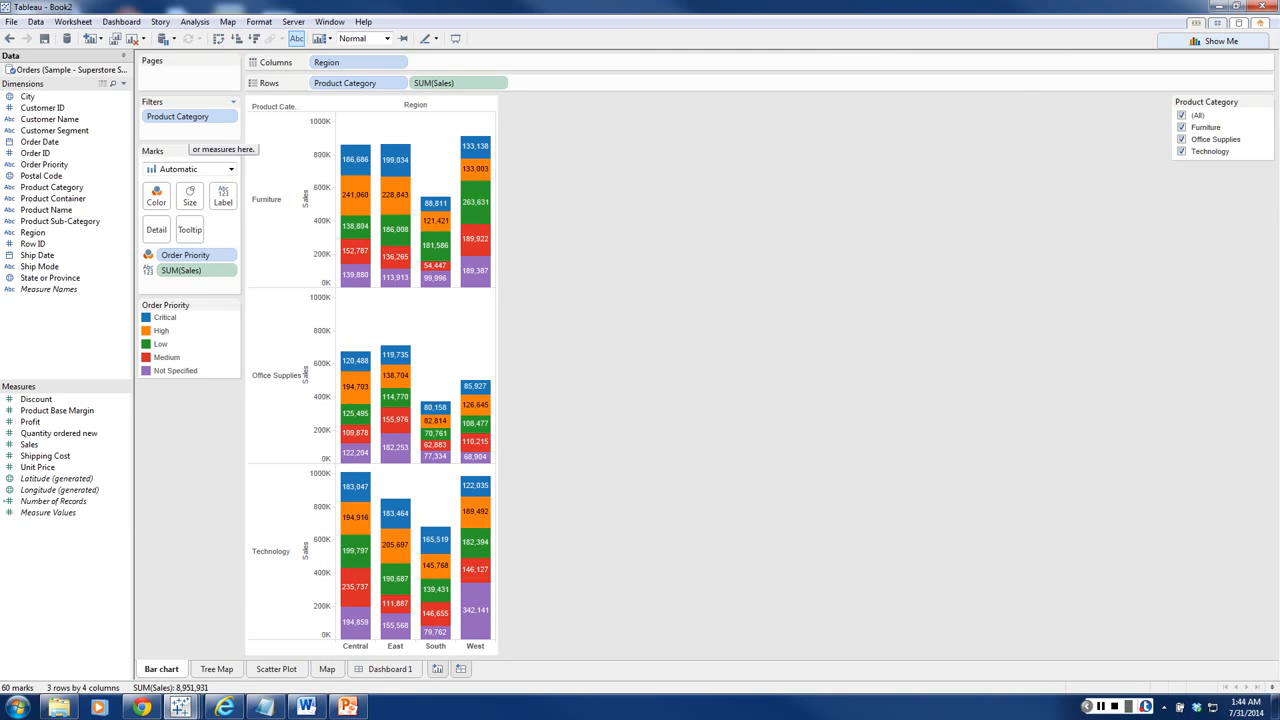
# Step: Lay out Dashboard 1 with the Map above and the Scatter Plot and Bar chart side by side below it
pyautogui.click(389, 669)
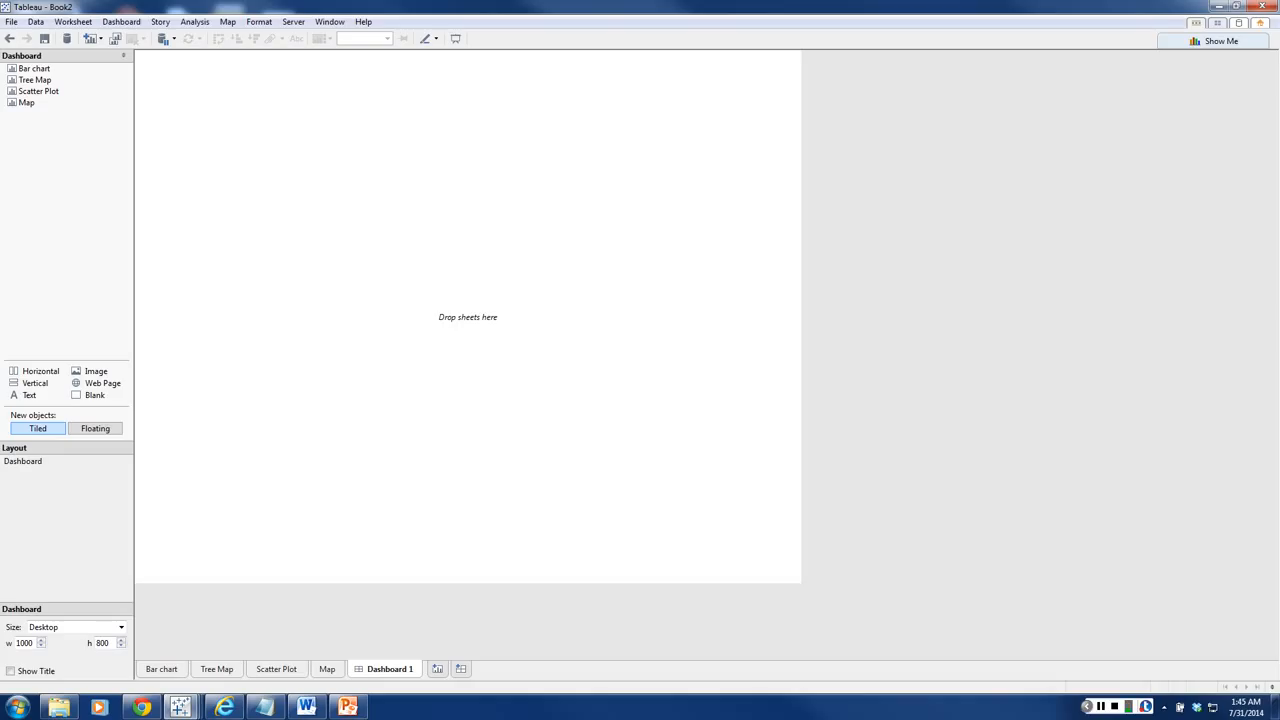
pyautogui.moveTo(27, 103); pyautogui.dragTo(300, 220)
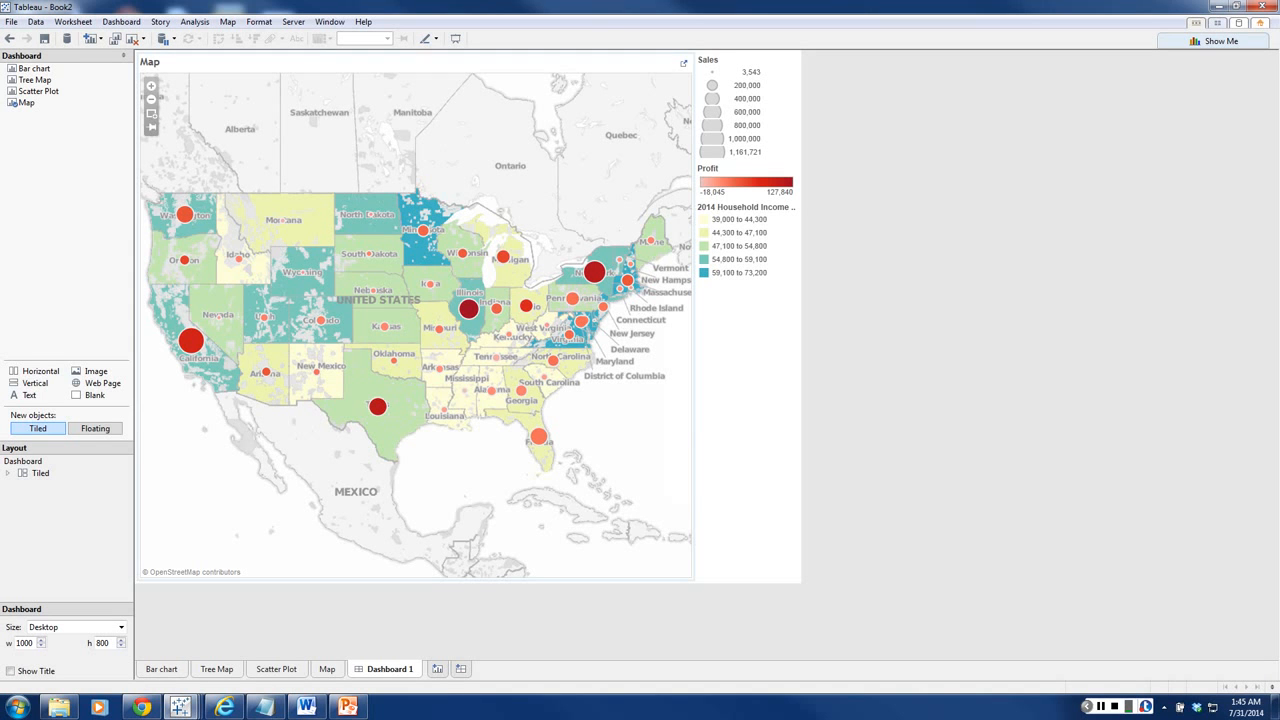
pyautogui.moveTo(40, 91); pyautogui.dragTo(360, 480)
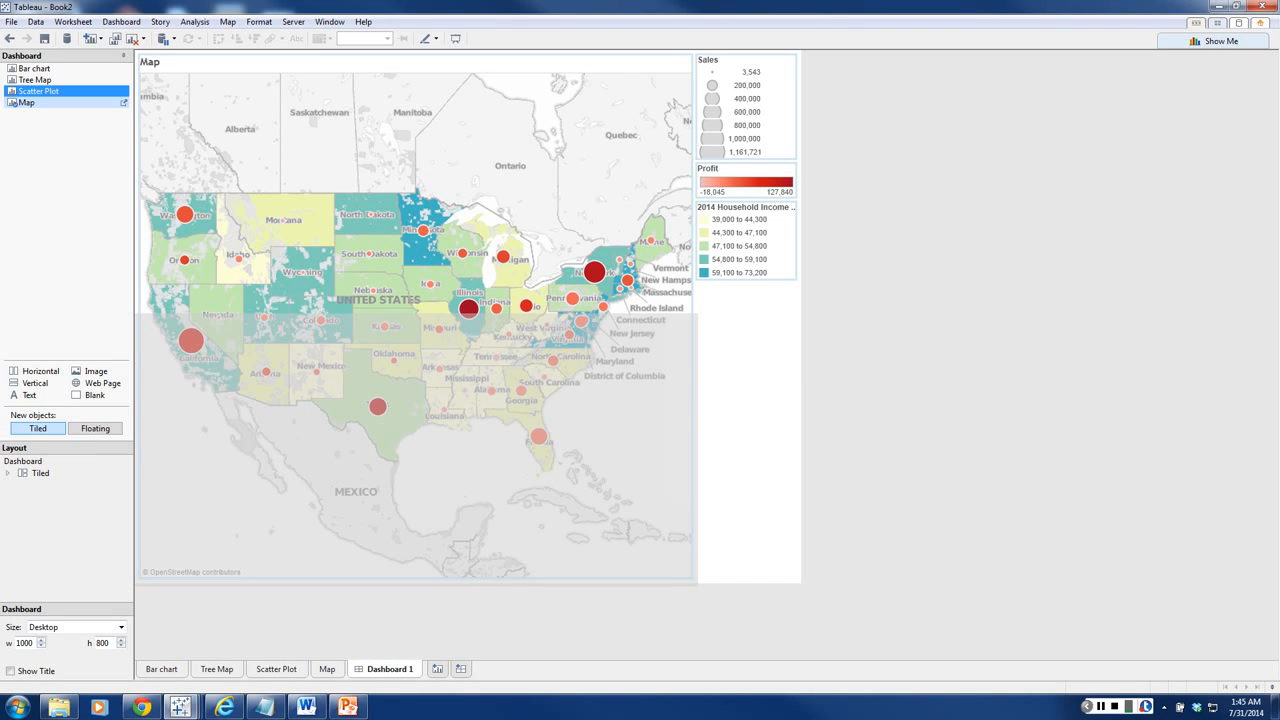
pyautogui.moveTo(38, 91); pyautogui.dragTo(416, 449)
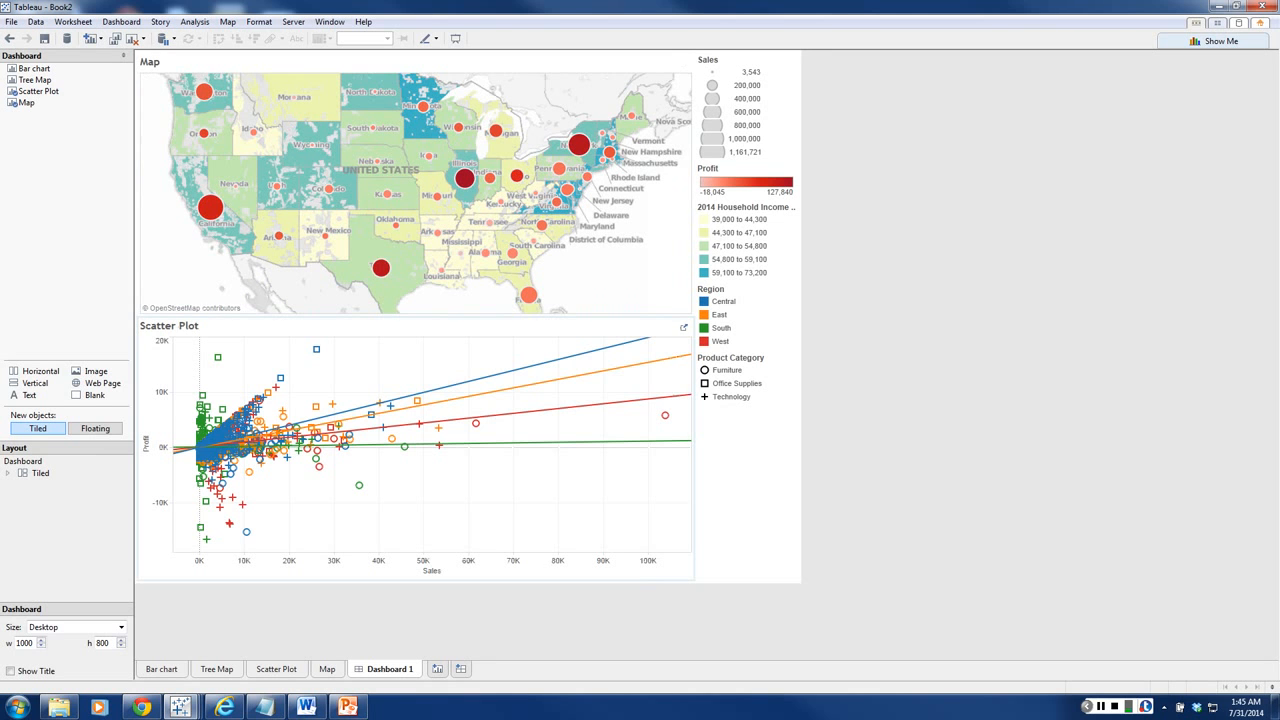
pyautogui.moveTo(35, 69); pyautogui.dragTo(476, 440)
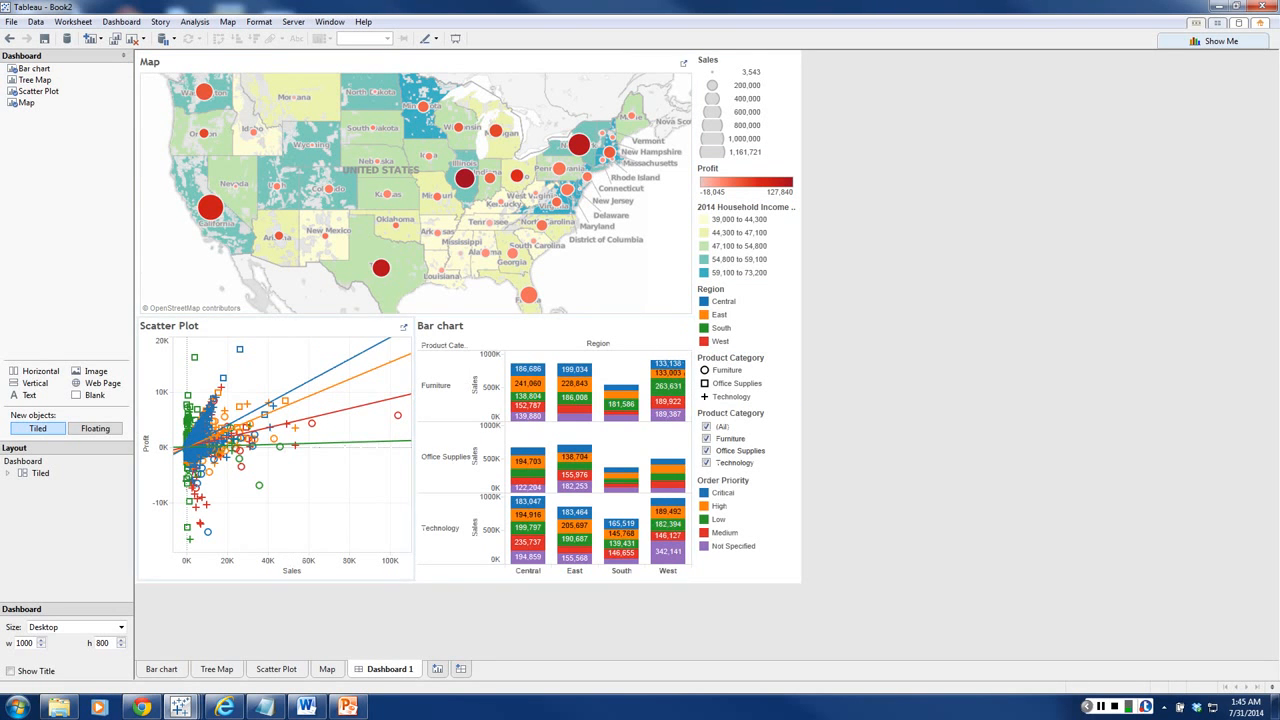
# Step: Select California's circle on the dashboard map and clear the selection again
pyautogui.click(210, 207)
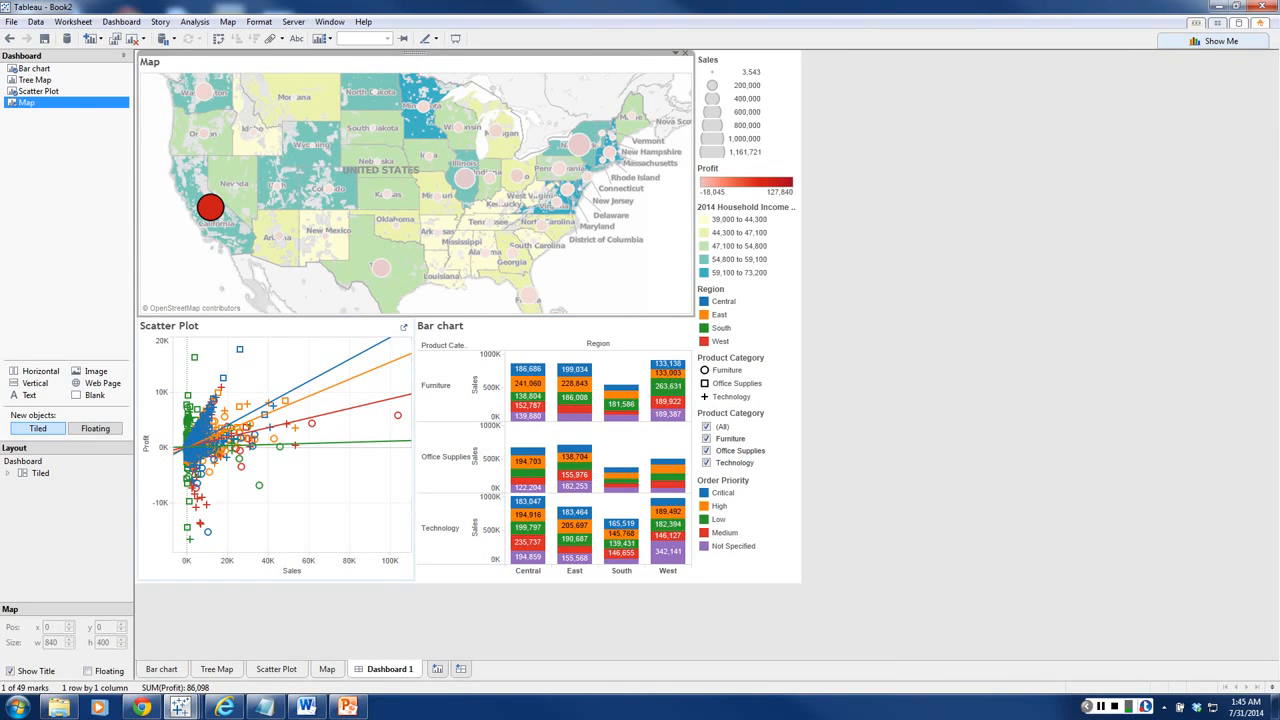
pyautogui.click(184, 262)
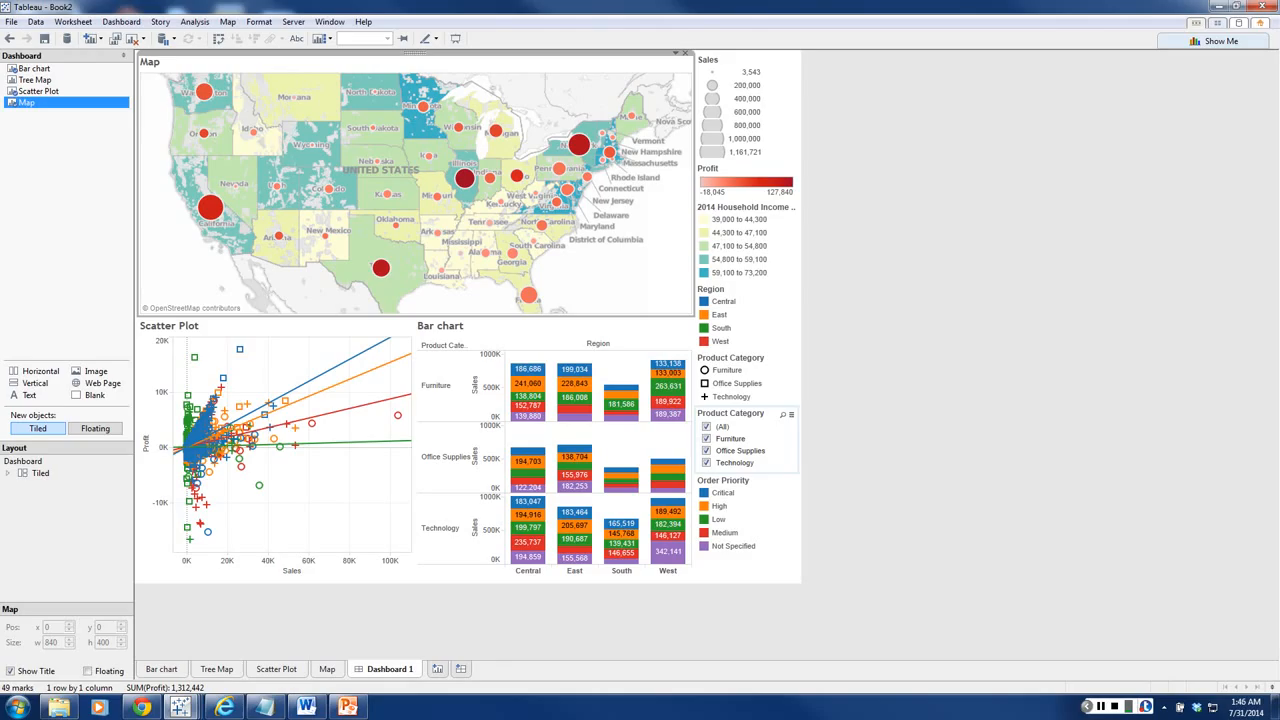
# Step: Move the Product Category filter above the dashboard's legends and apply it to all worksheets using this data source
pyautogui.click(743, 414)
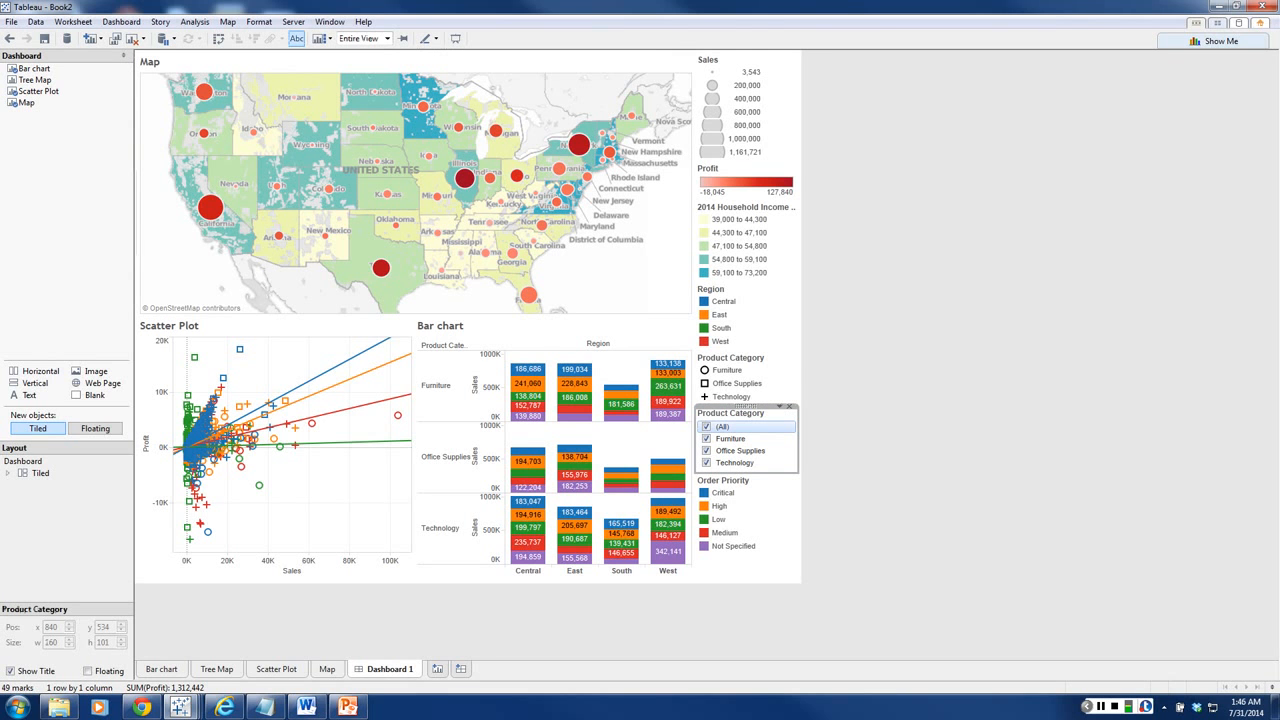
pyautogui.moveTo(747, 407); pyautogui.dragTo(747, 60)
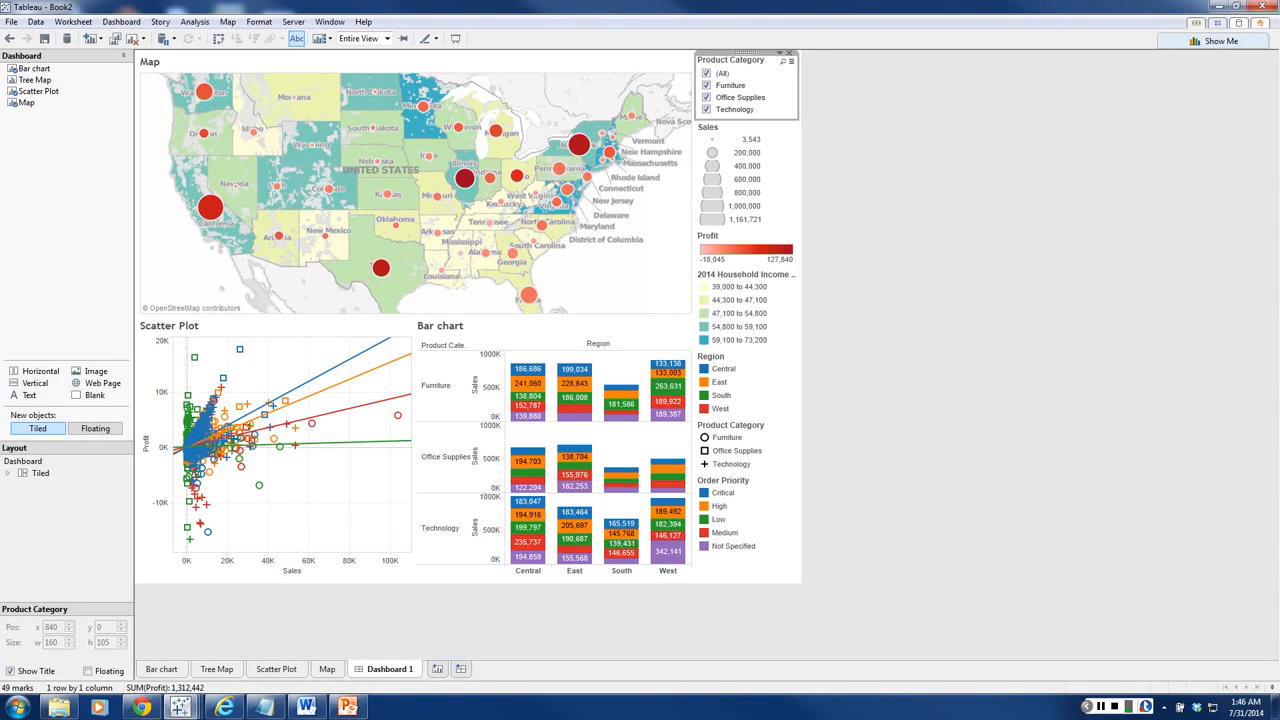
pyautogui.click(779, 53)
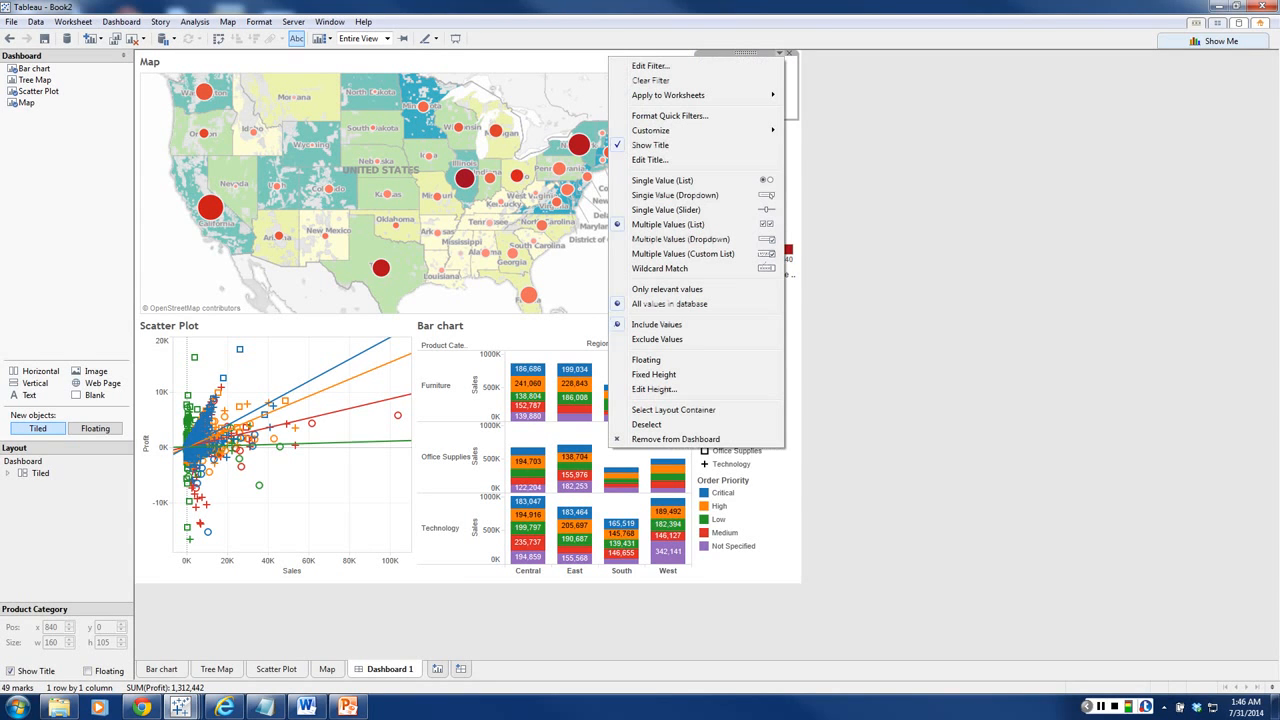
pyautogui.moveTo(680, 95)
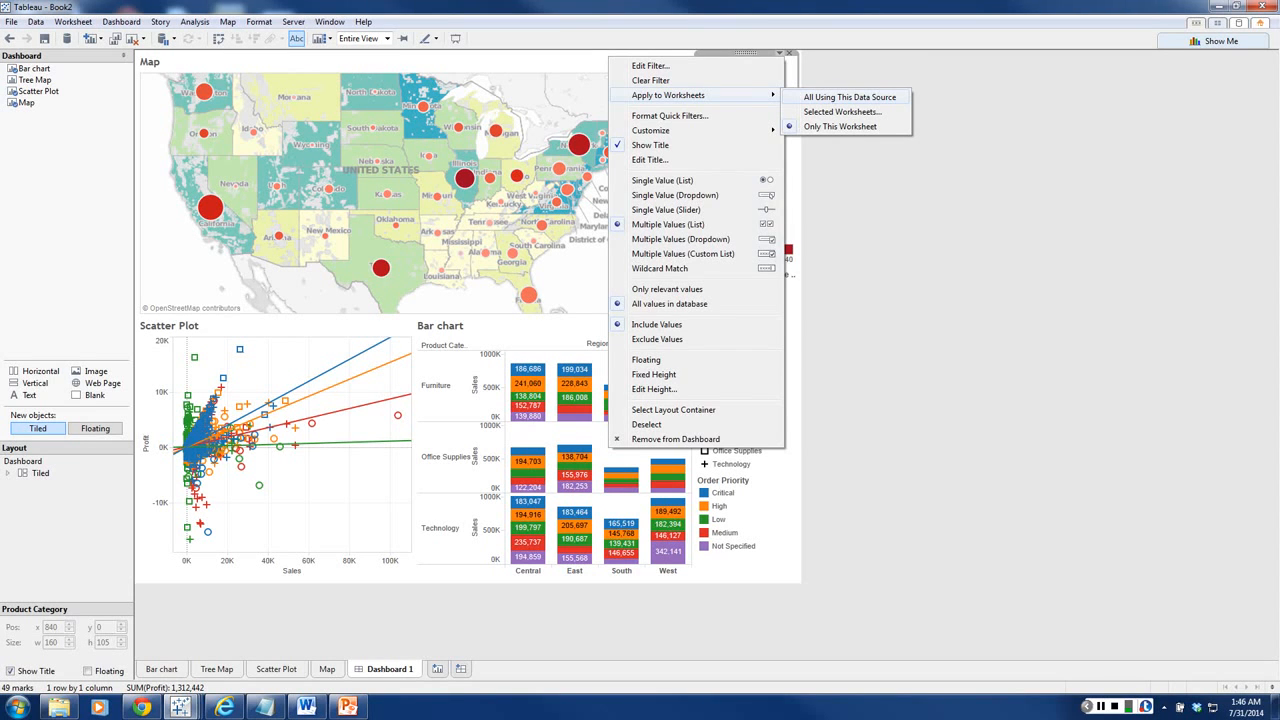
pyautogui.click(849, 97)
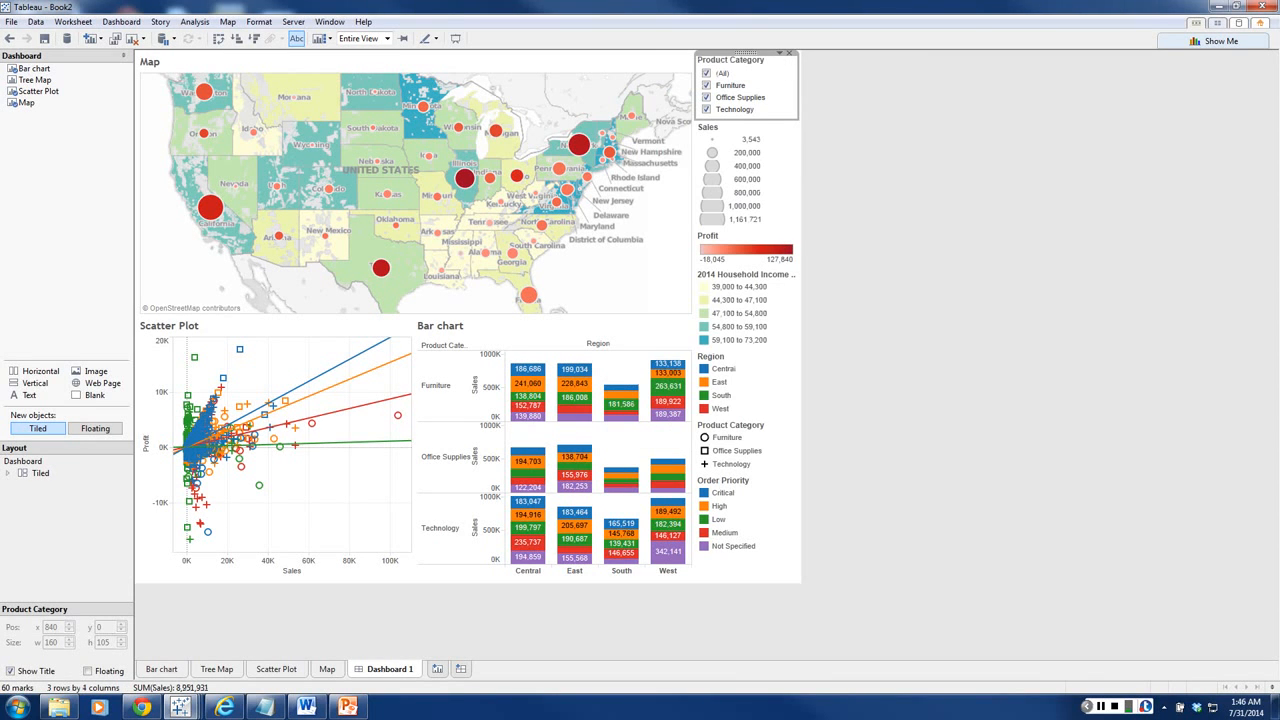
# Step: Try the shared filter by limiting the dashboard to Furniture and restoring all product categories
pyautogui.click(707, 73)
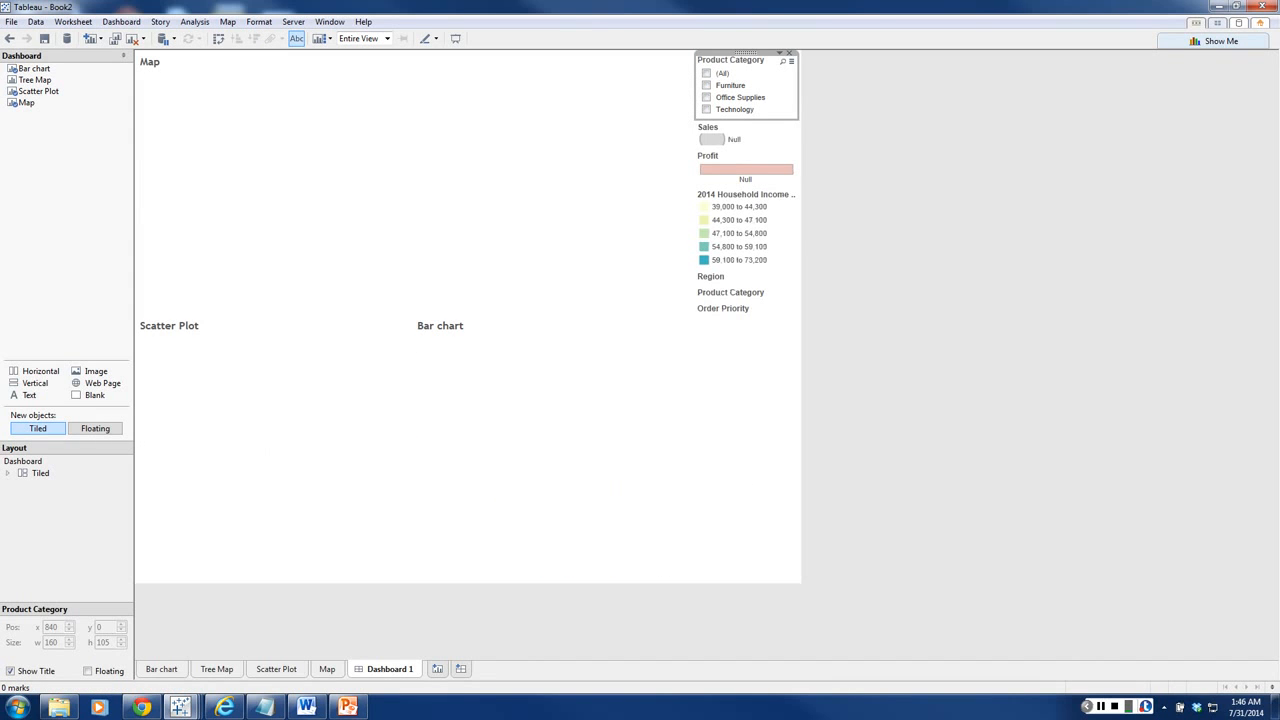
pyautogui.click(707, 85)
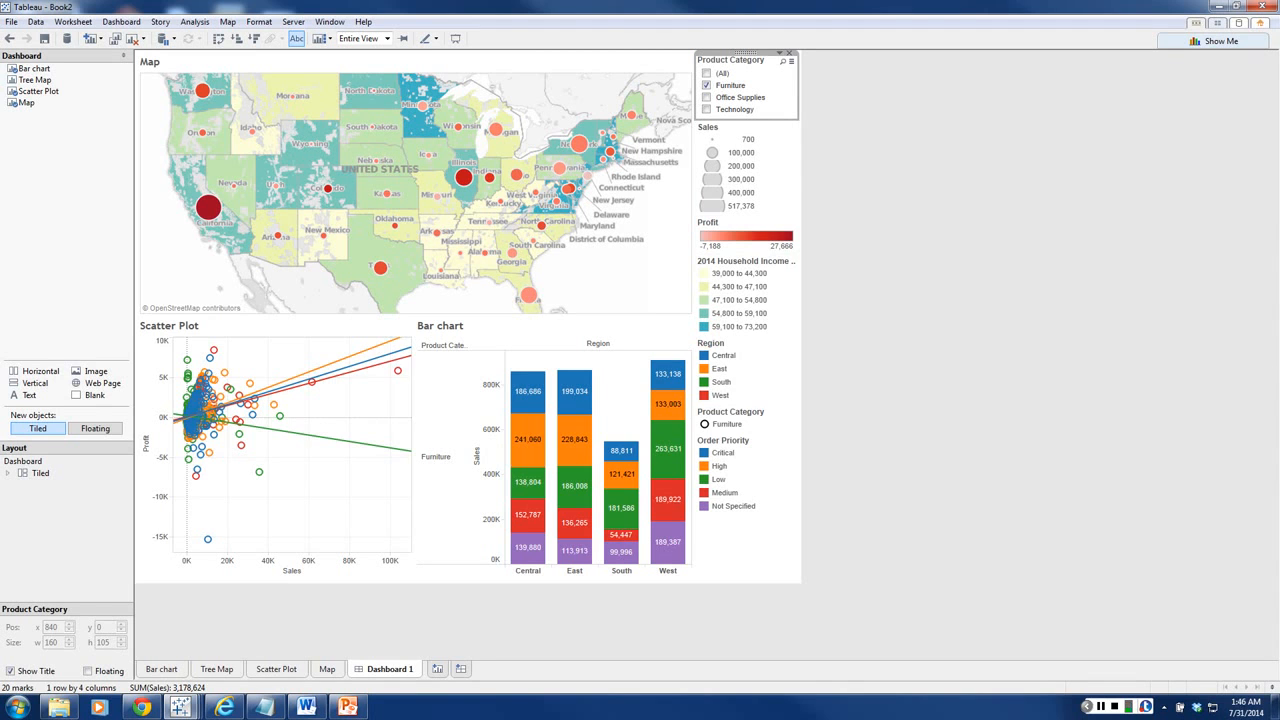
pyautogui.click(706, 73)
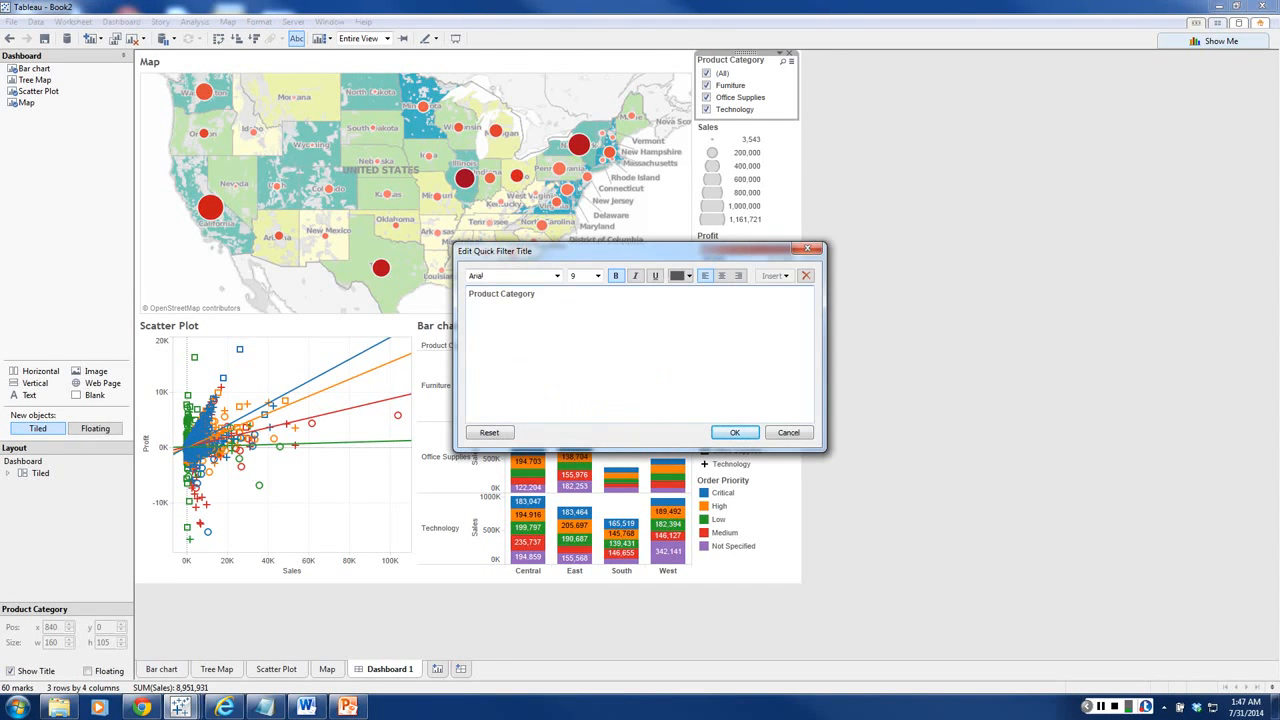
# Step: Retitle the Product Category quick filter as "Click on a category"
pyautogui.moveTo(551, 296); pyautogui.dragTo(468, 294)
pyautogui.write('Click on a categor')
pyautogui.press('Return')
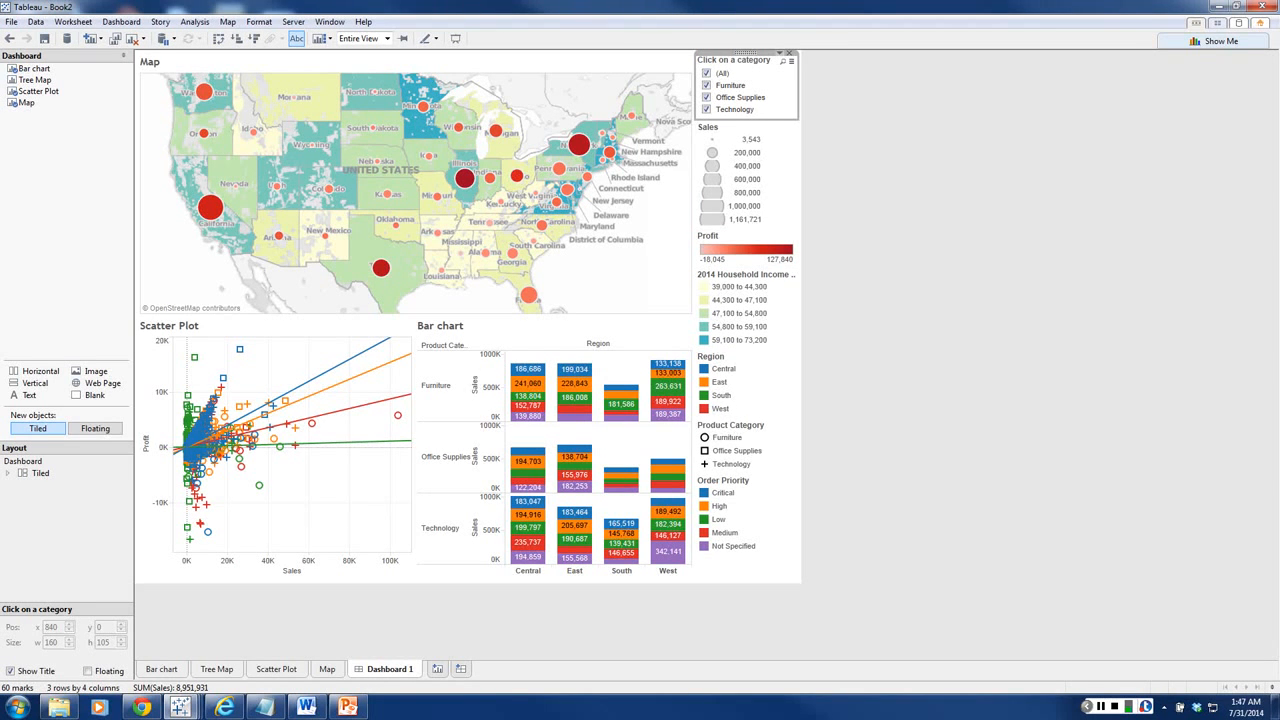
# Step: Look through the category filter's options and check the filter on the Bar chart worksheet, returning to Dashboard 1
pyautogui.click(780, 53)
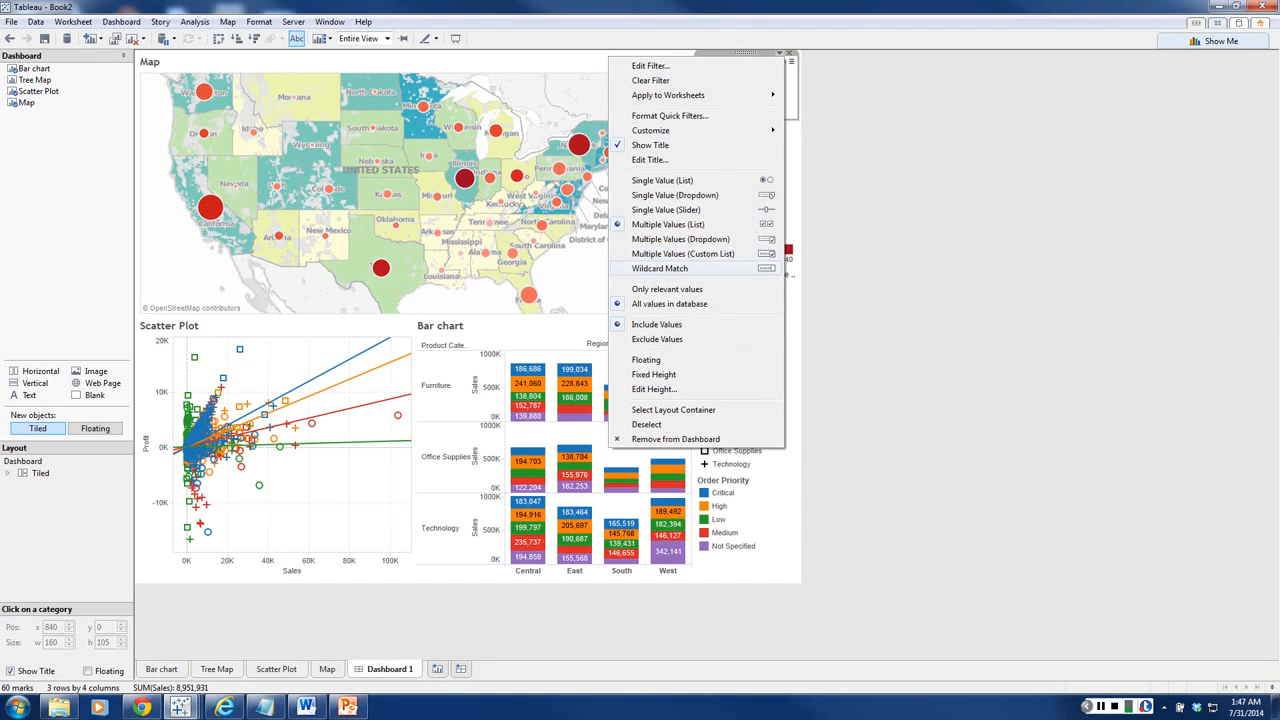
pyautogui.click(868, 222)
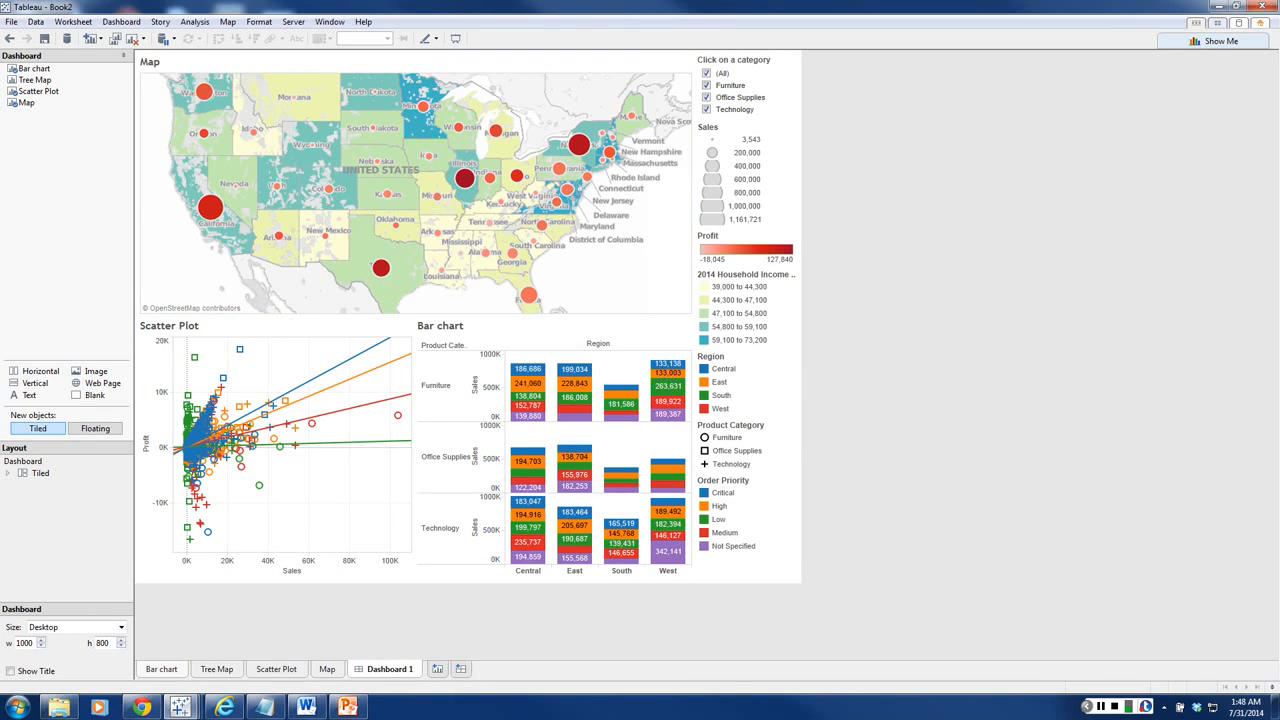
pyautogui.click(161, 669)
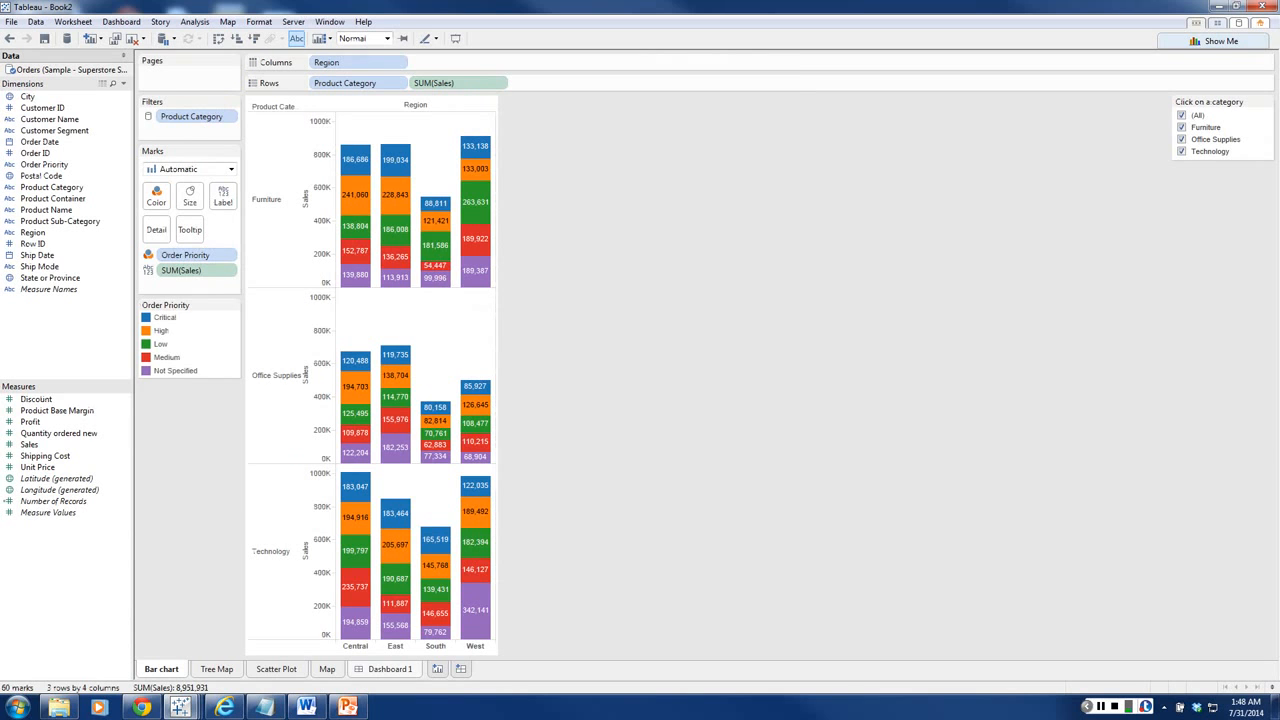
pyautogui.click(389, 669)
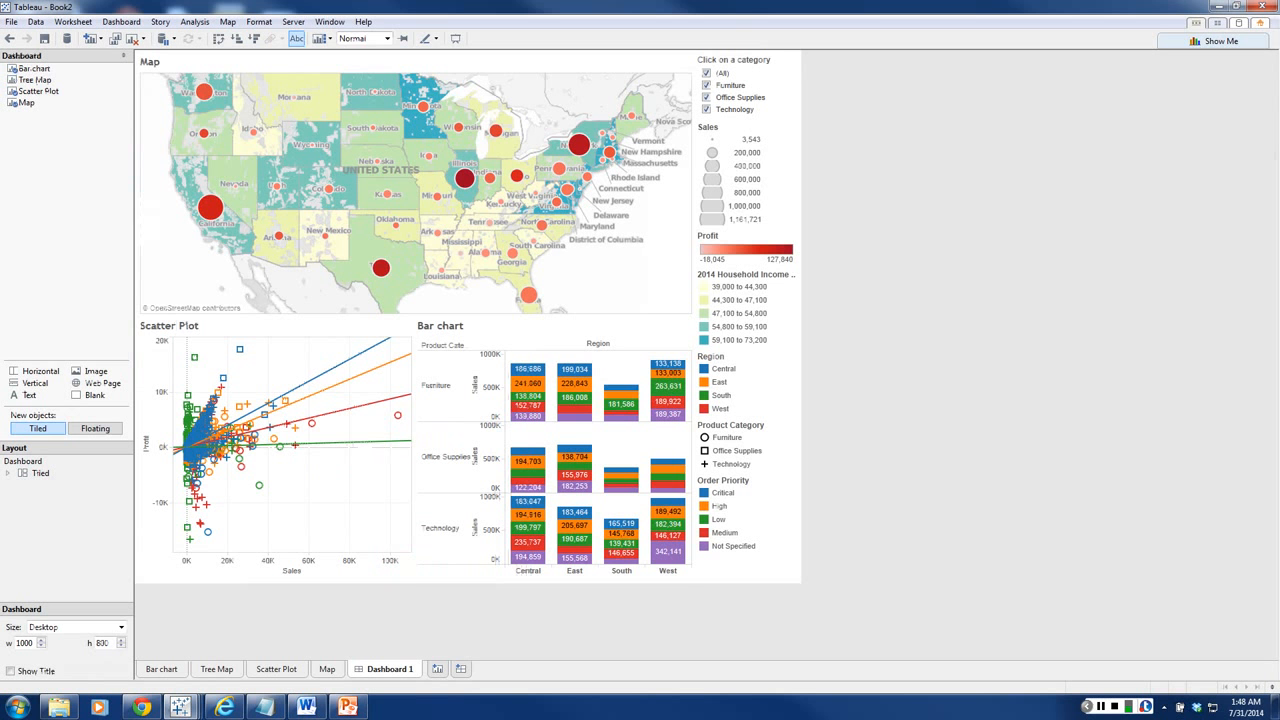
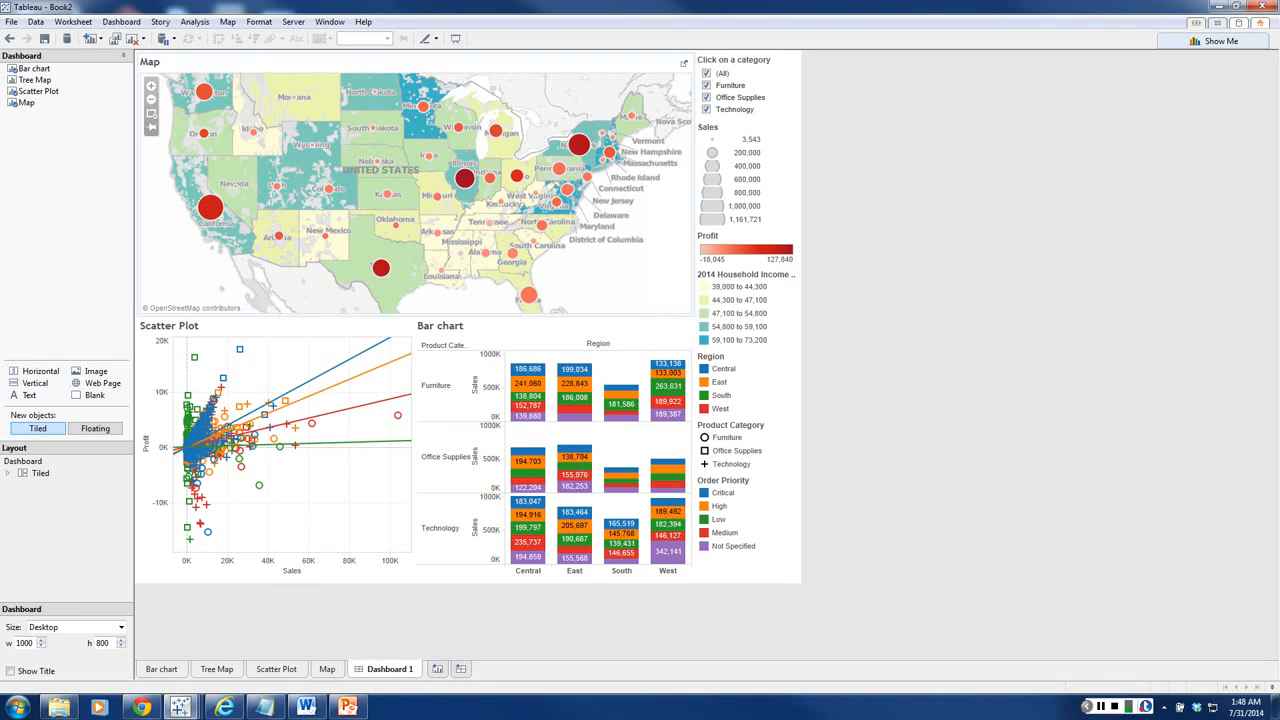
# Step: Limit the dashboard to the Furniture category and set the Map sheet to be used as a filter
pyautogui.click(730, 86)
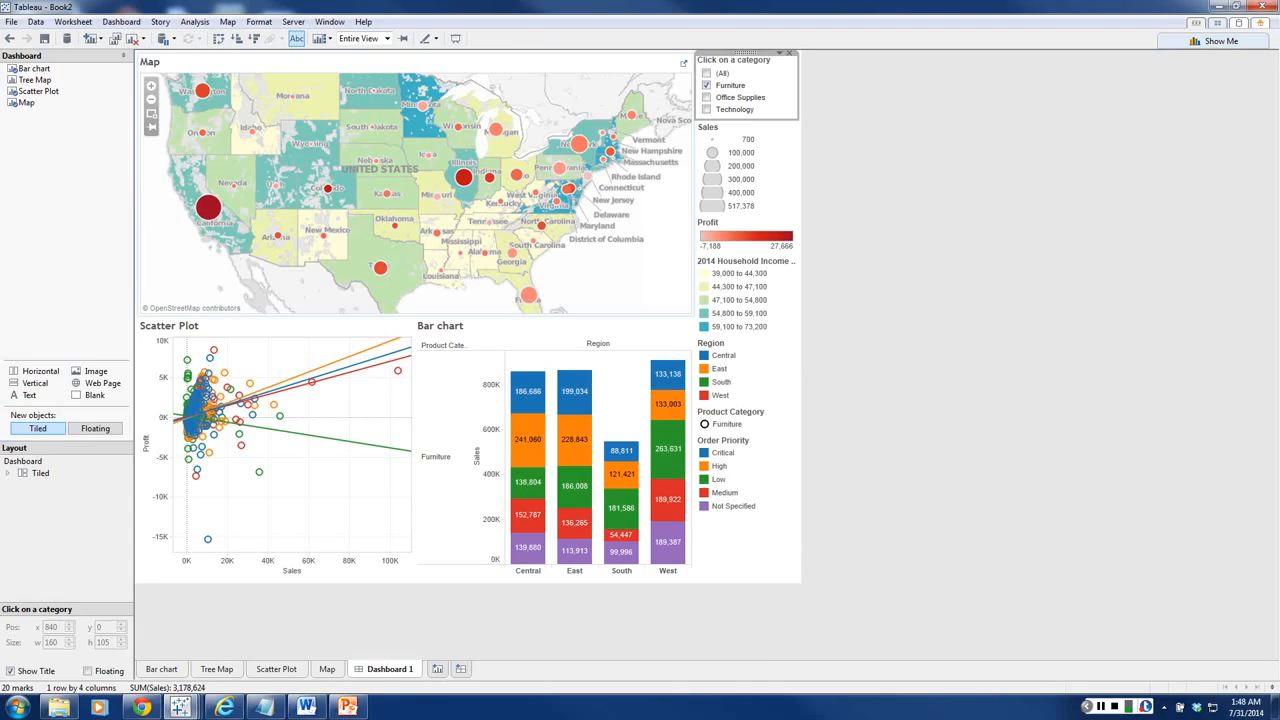
pyautogui.click(610, 64)
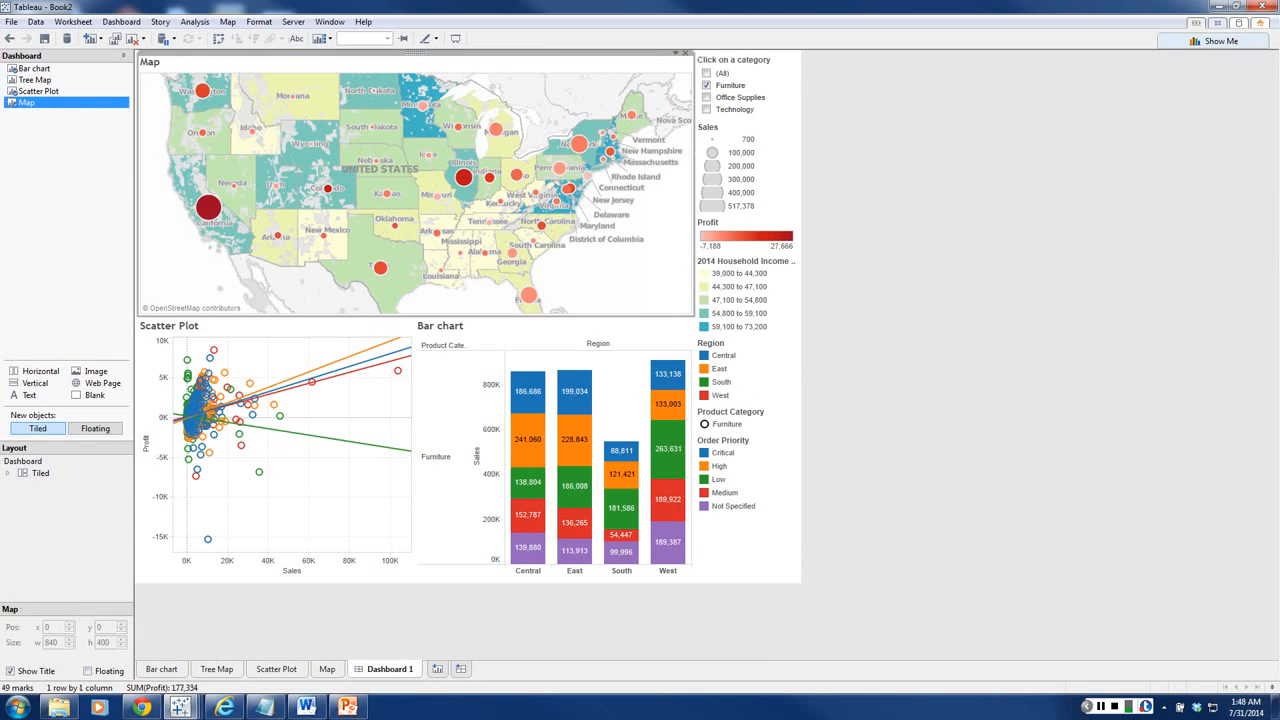
pyautogui.click(676, 54)
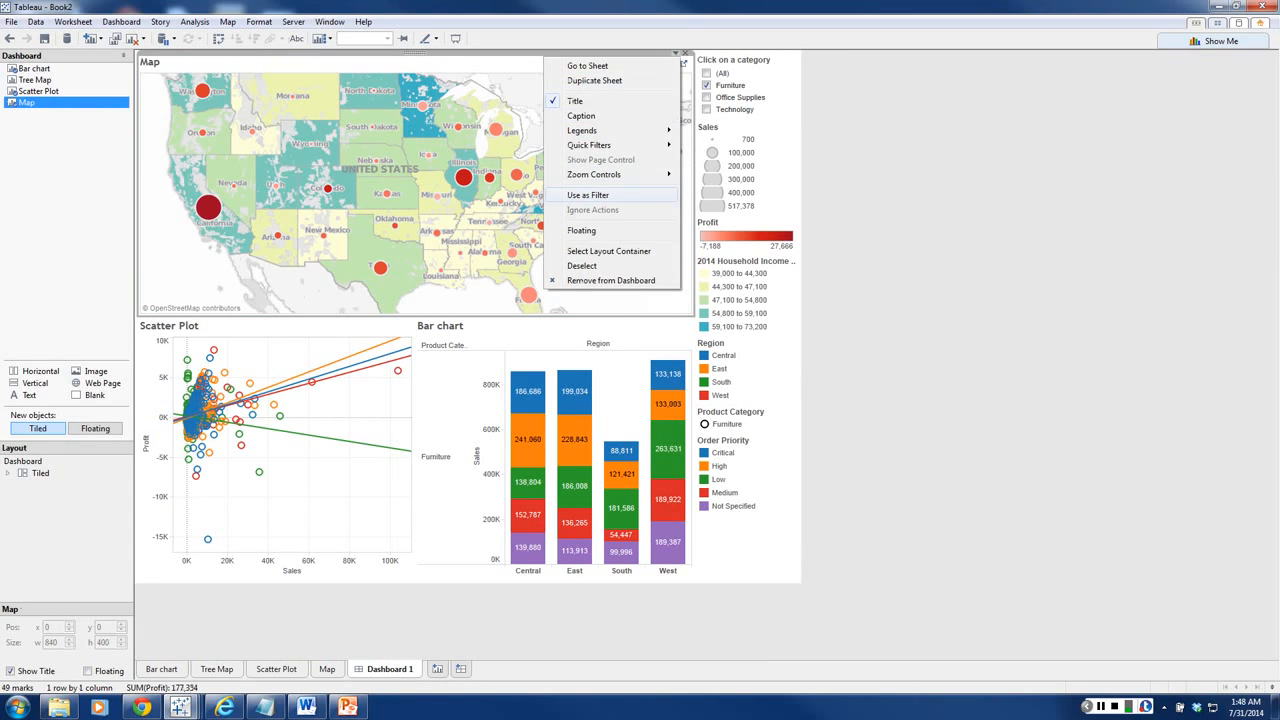
pyautogui.click(588, 195)
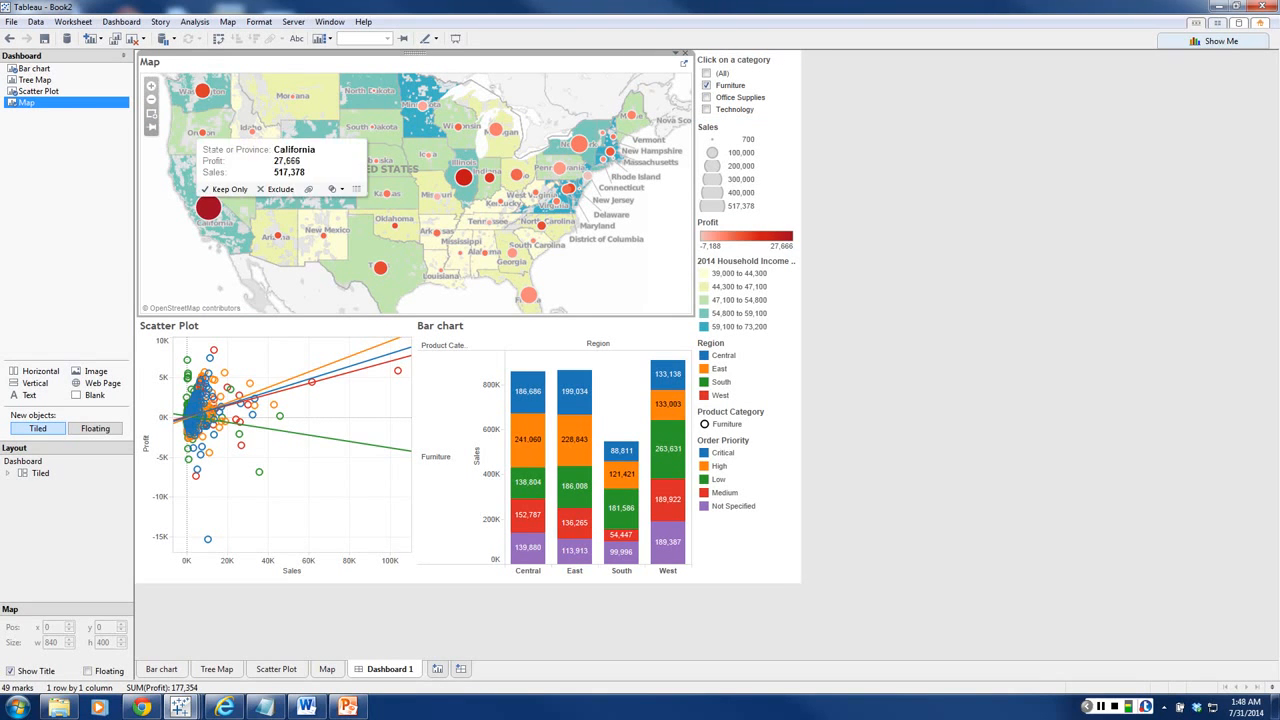
# Step: Try the map filter by selecting California, Texas, Washington and Illinois in turn, and clear the selection
pyautogui.click(208, 207)
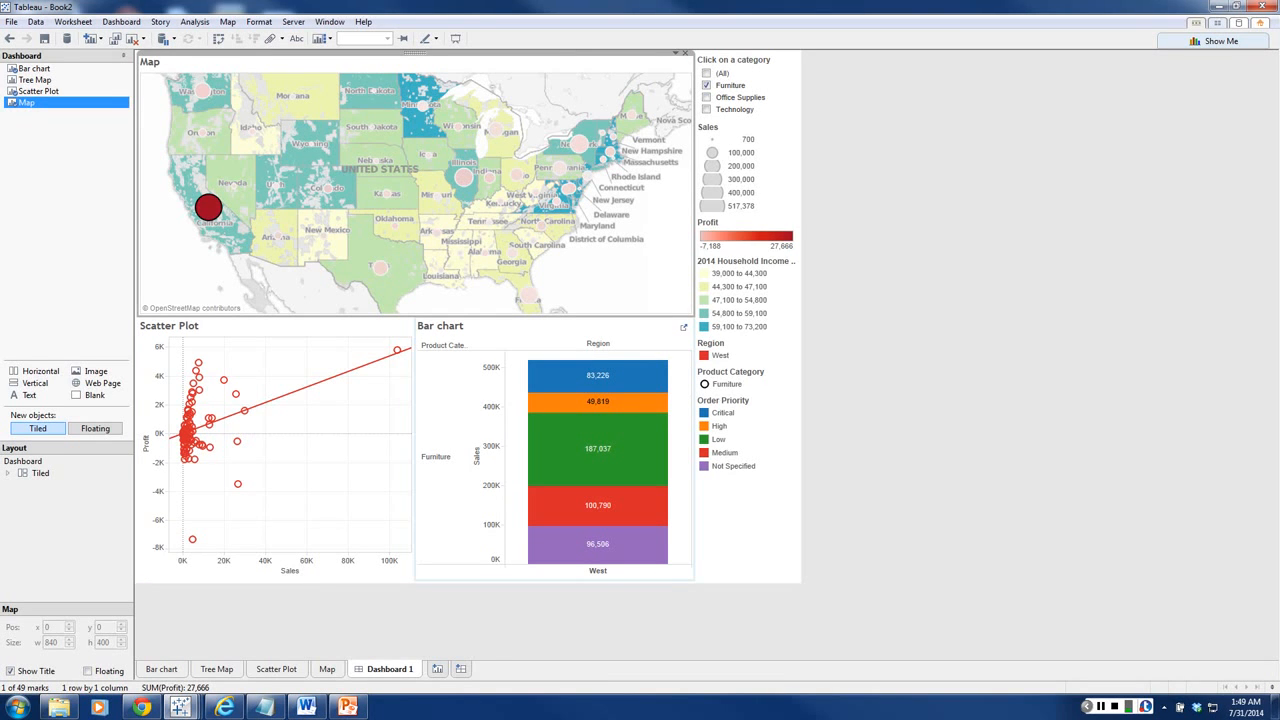
pyautogui.moveTo(612, 374)
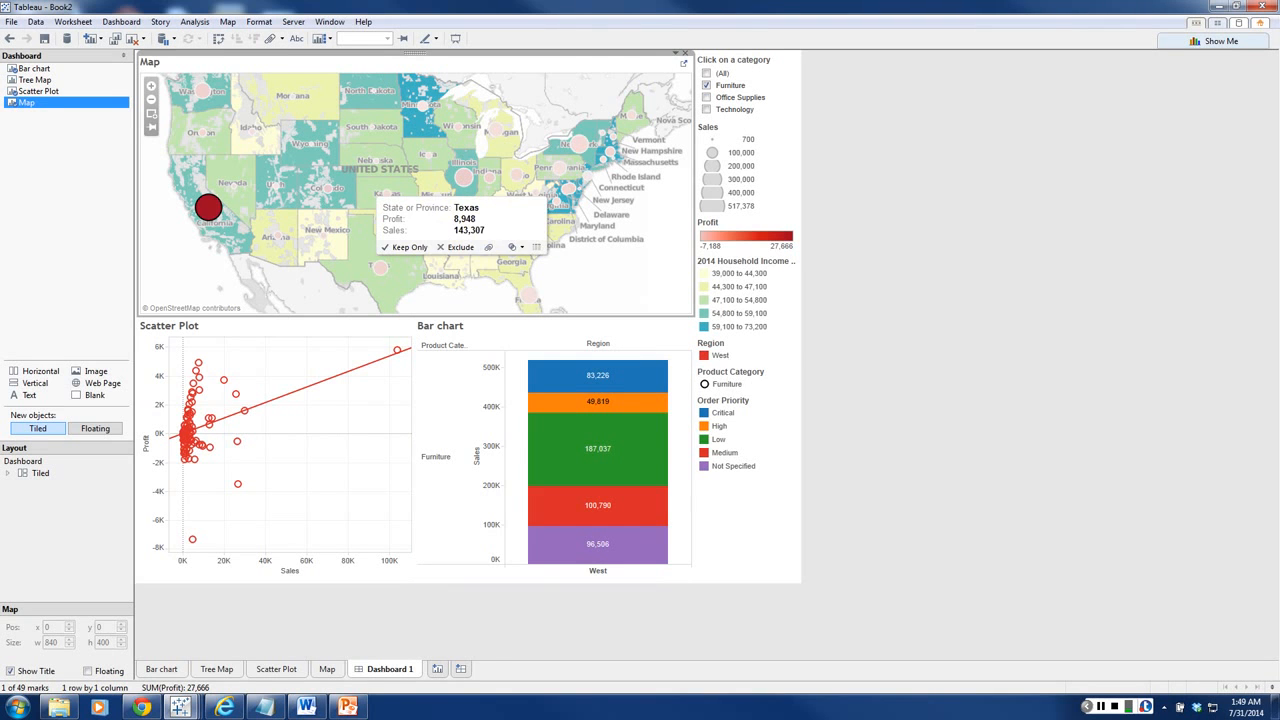
pyautogui.click(380, 268)
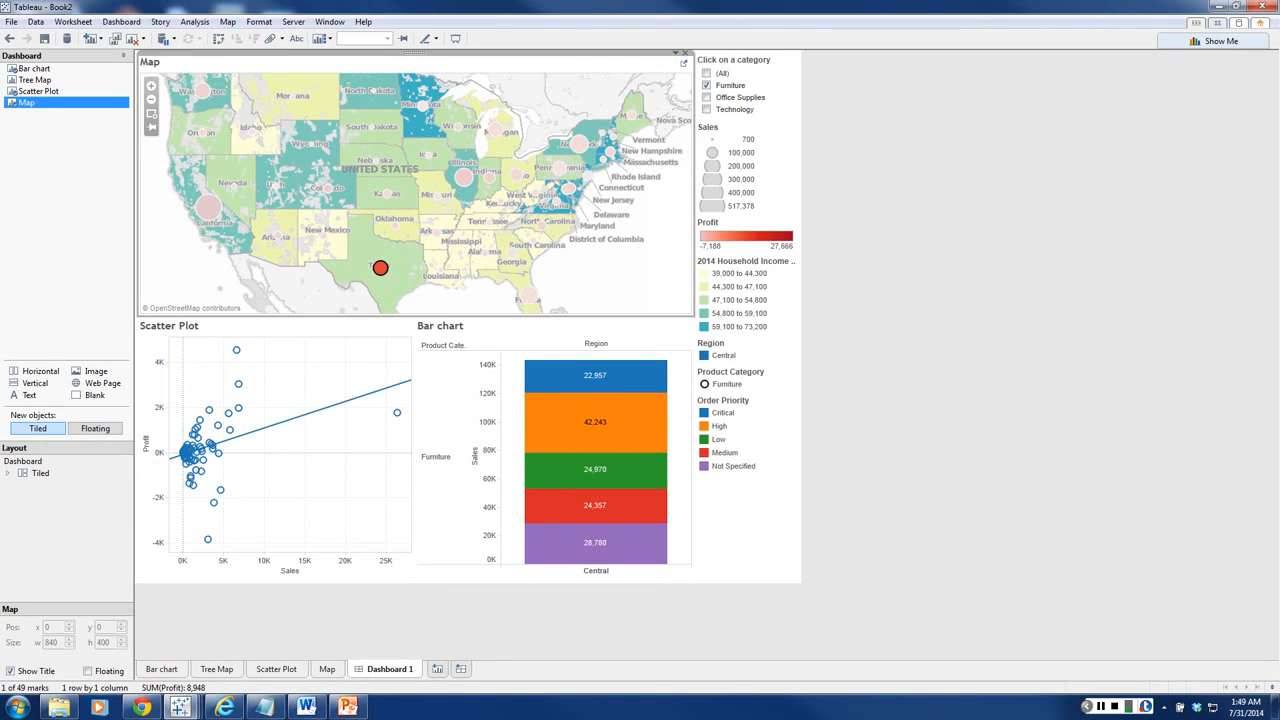
pyautogui.click(202, 91)
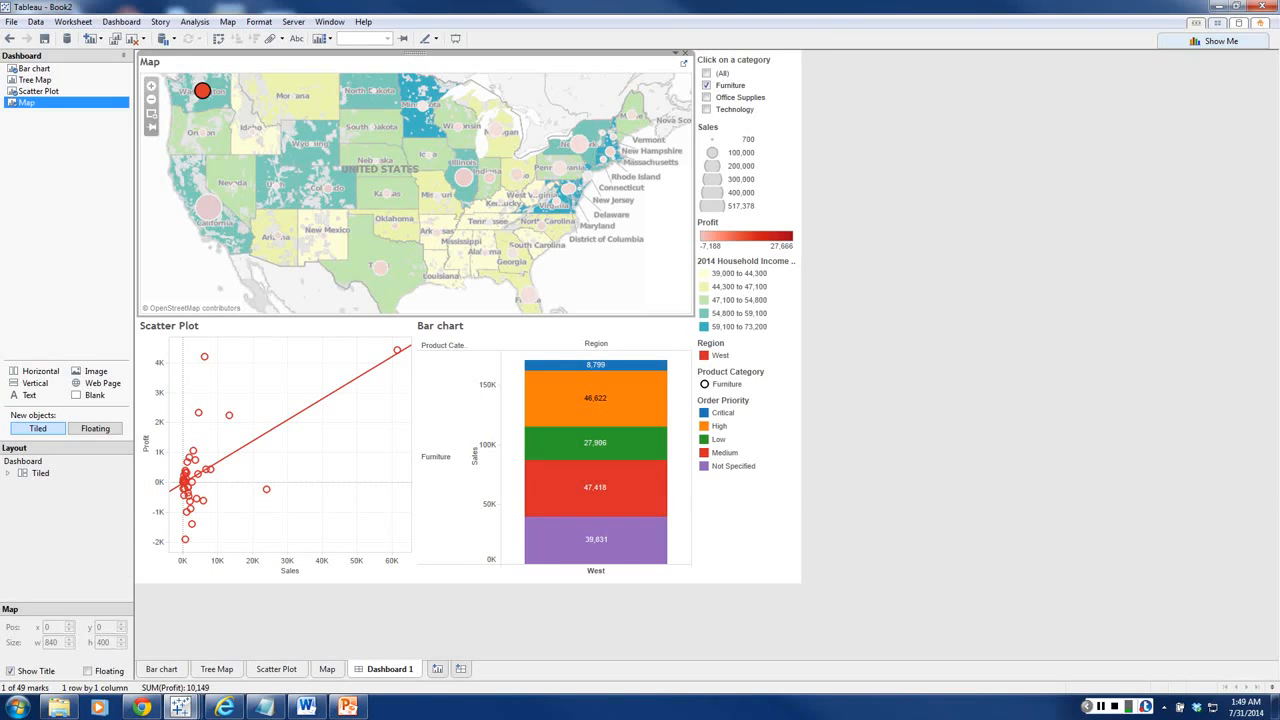
pyautogui.click(464, 177)
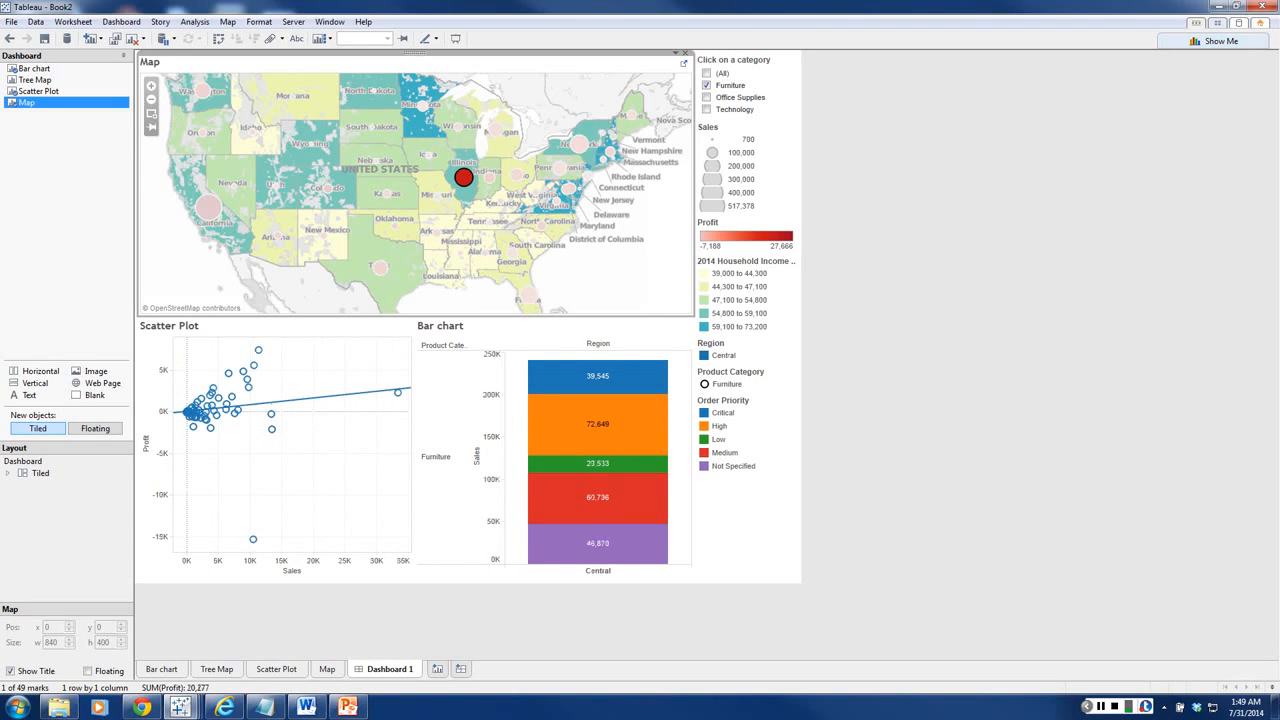
pyautogui.click(464, 177)
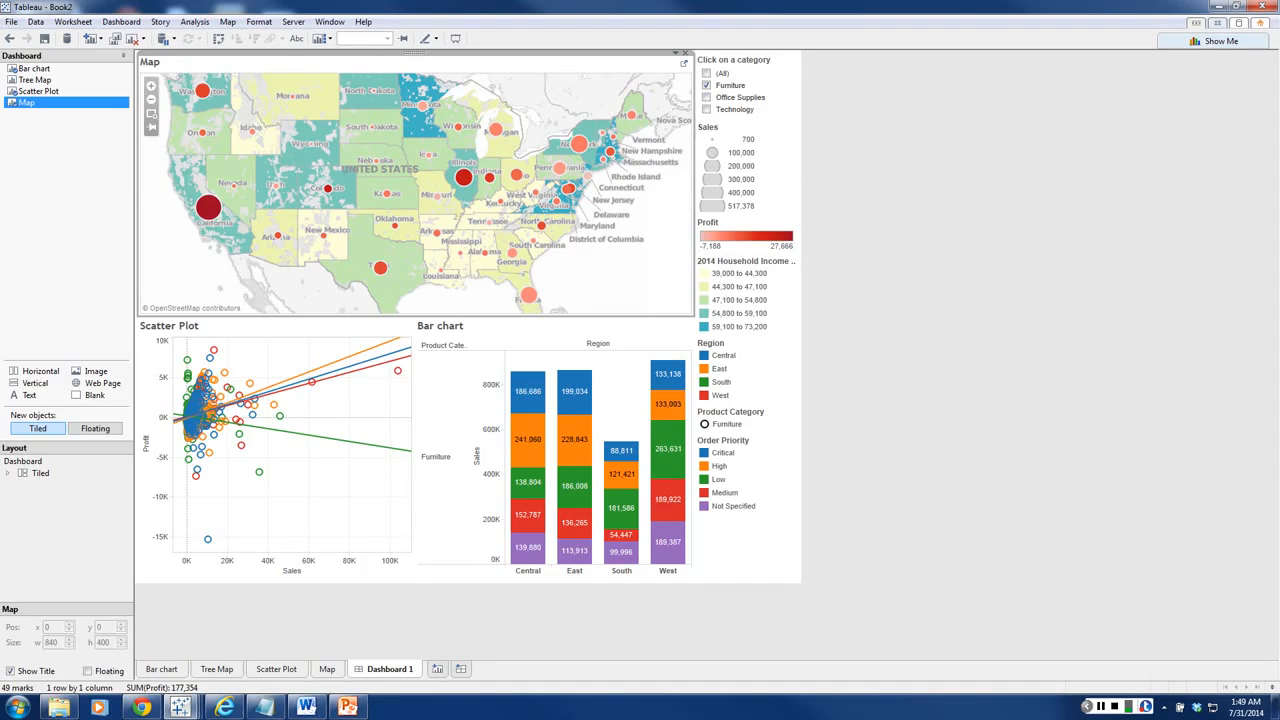
# Step: Set the dashboard's Bar chart sheet to be used as a filter
pyautogui.click(528, 391)
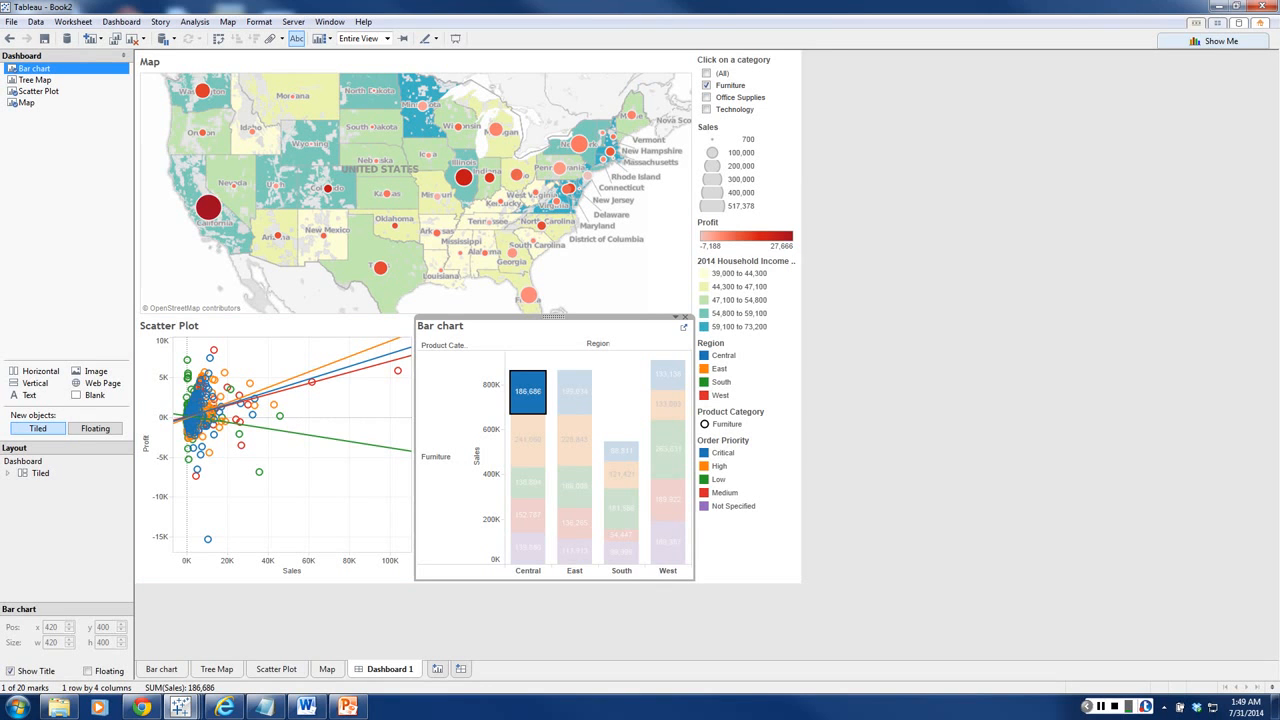
pyautogui.click(621, 396)
pyautogui.click(676, 316)
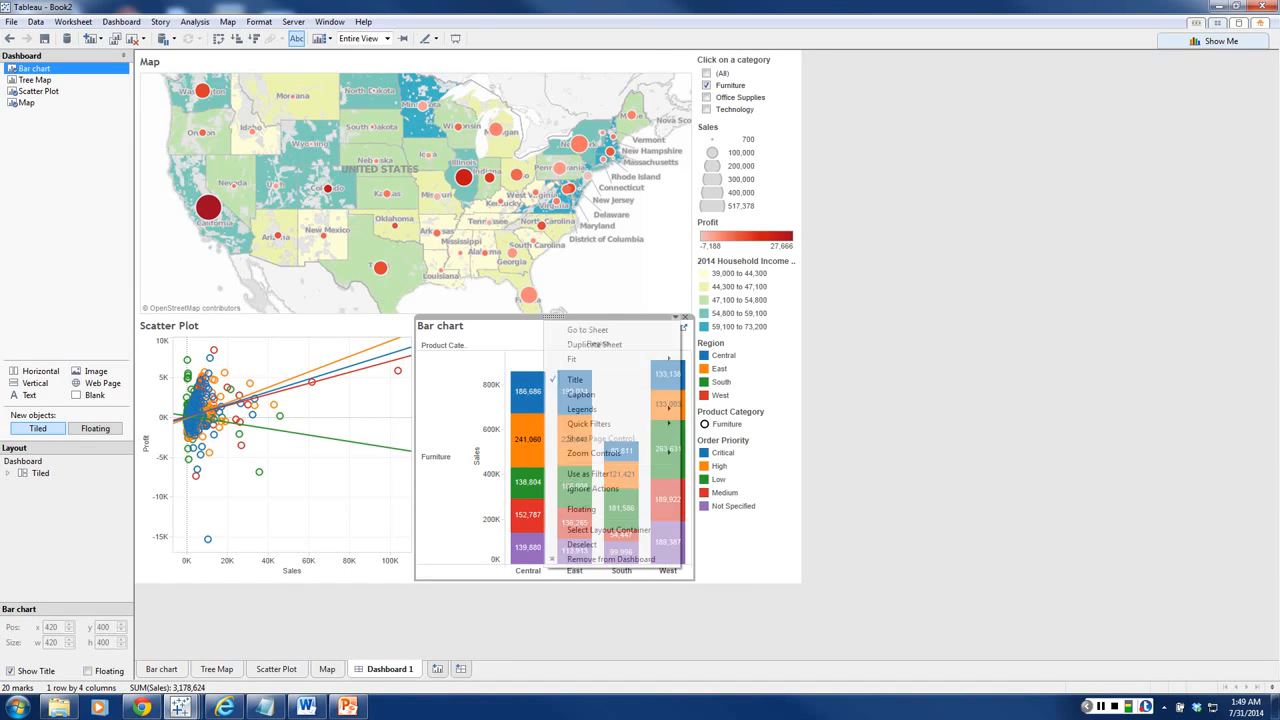
pyautogui.moveTo(600, 358)
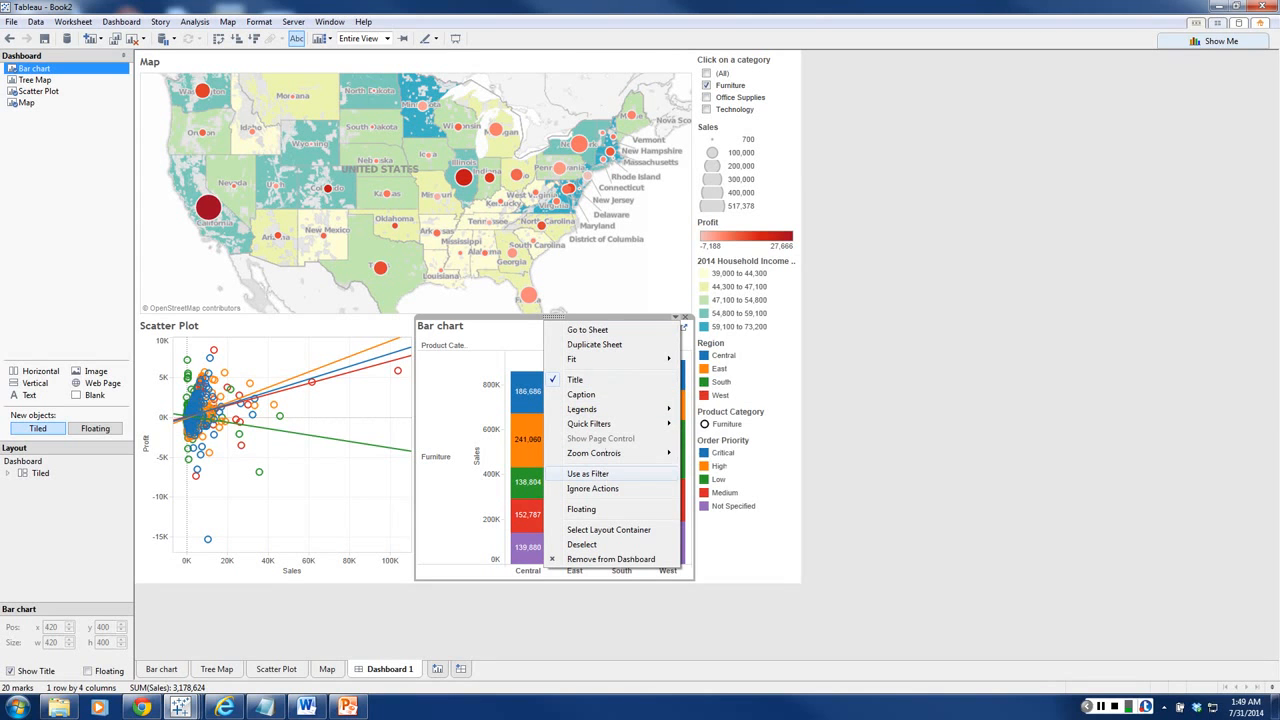
pyautogui.click(588, 473)
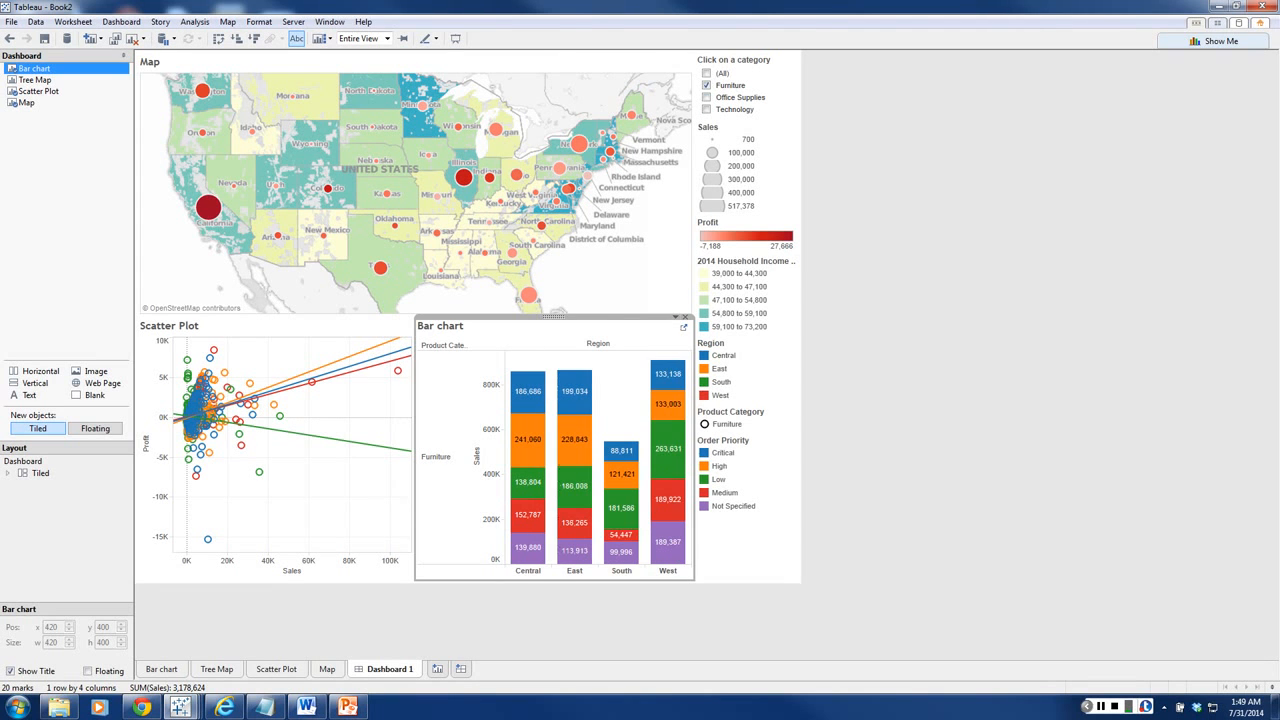
# Step: Try the bar chart filter with the Central region's Critical segment and clear the selection
pyautogui.click(527, 391)
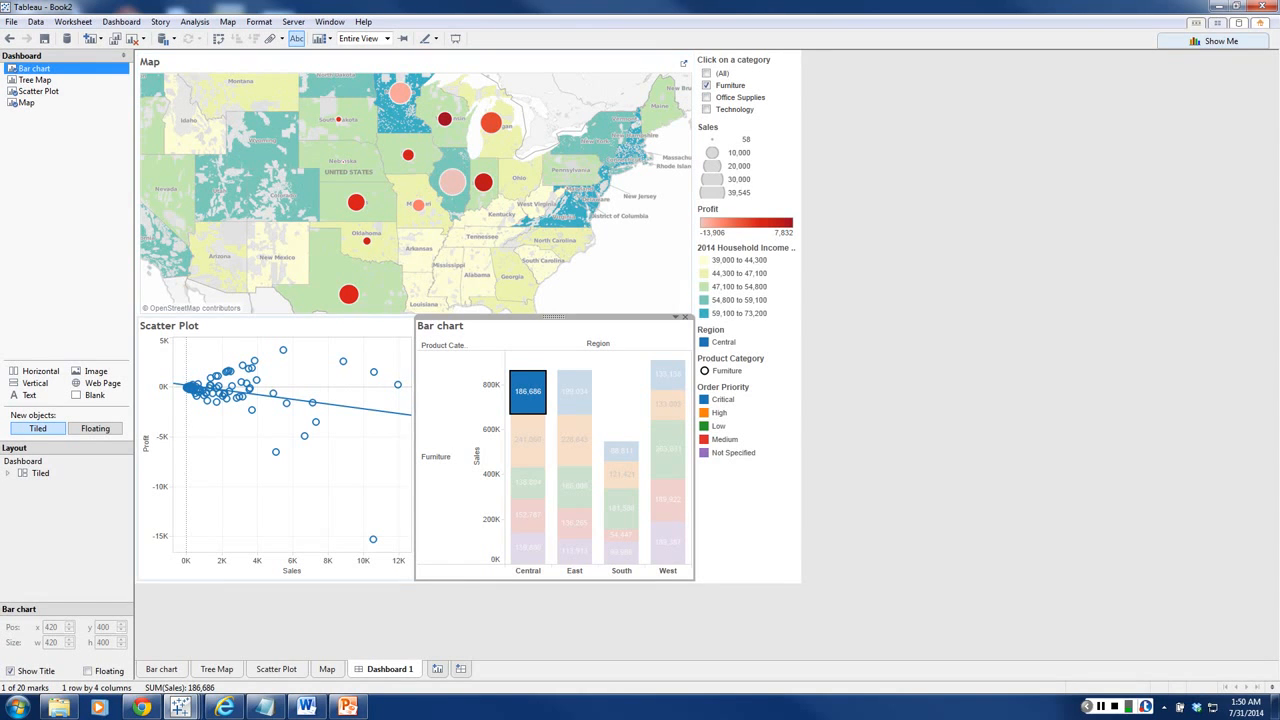
pyautogui.moveTo(523, 446)
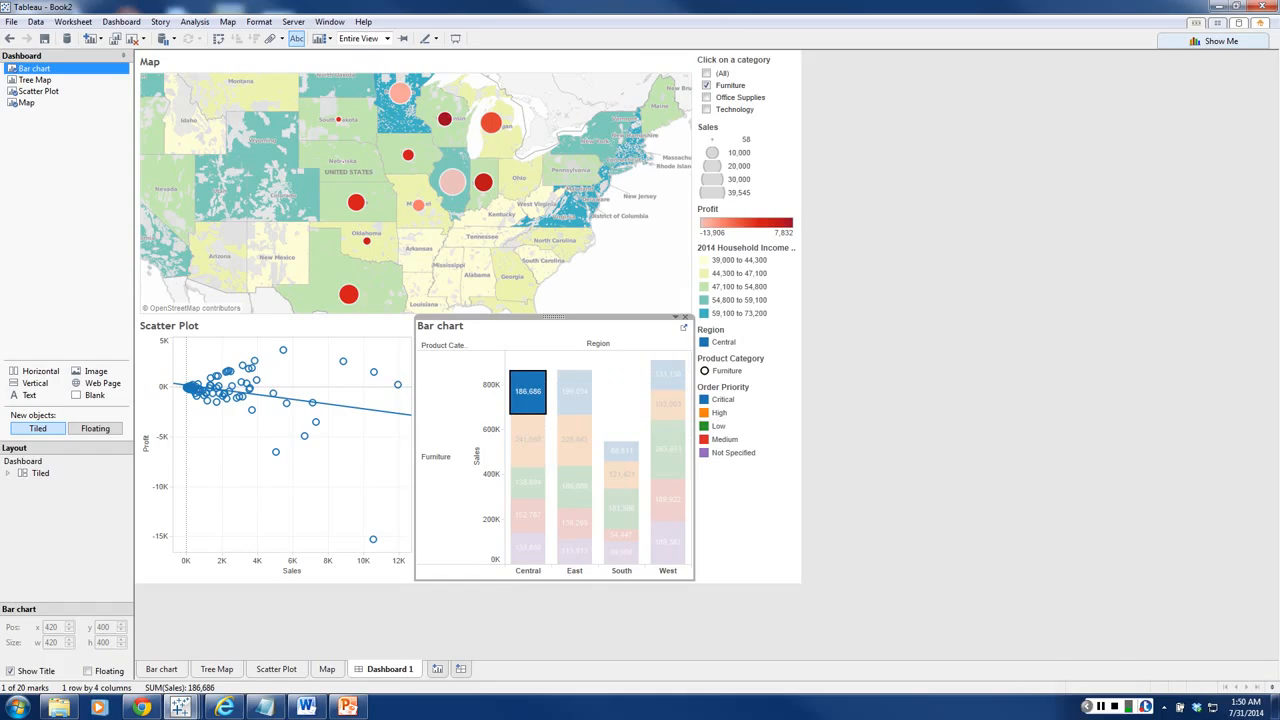
pyautogui.click(528, 392)
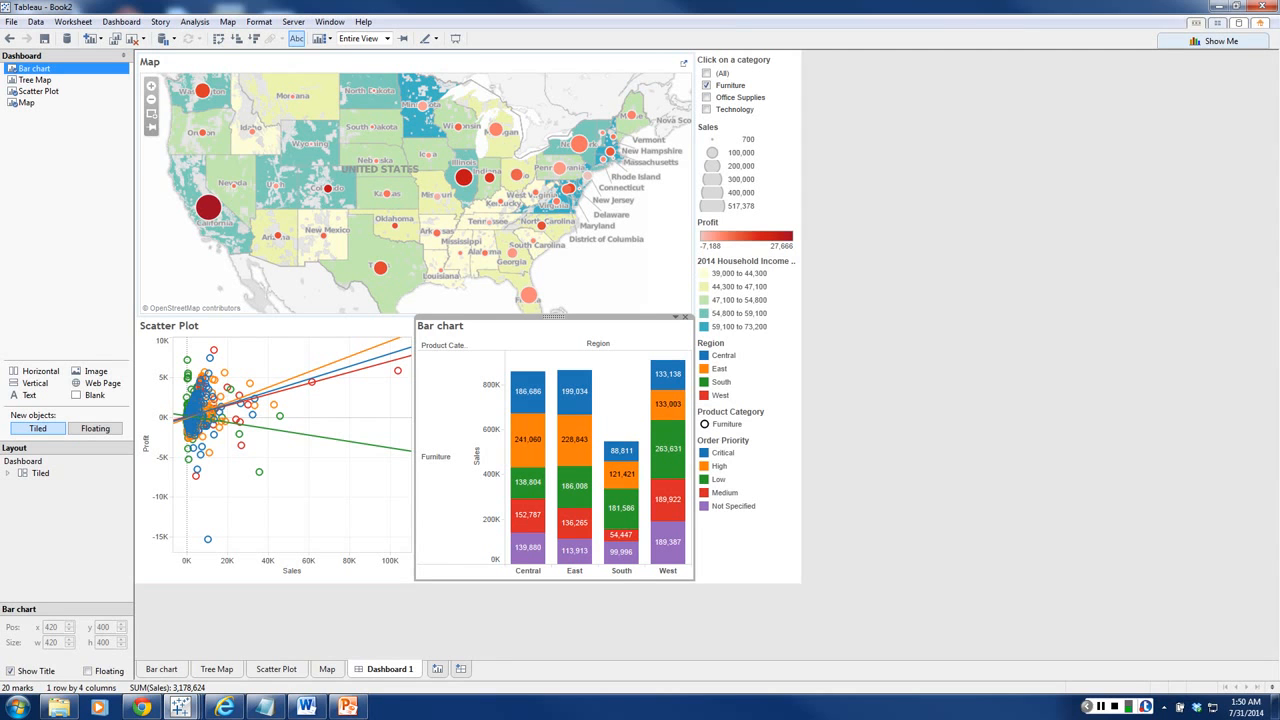
# Step: Replace the map's sheet-name title with "Clcik on a state"
pyautogui.moveTo(208, 207)
pyautogui.doubleClick(150, 62)
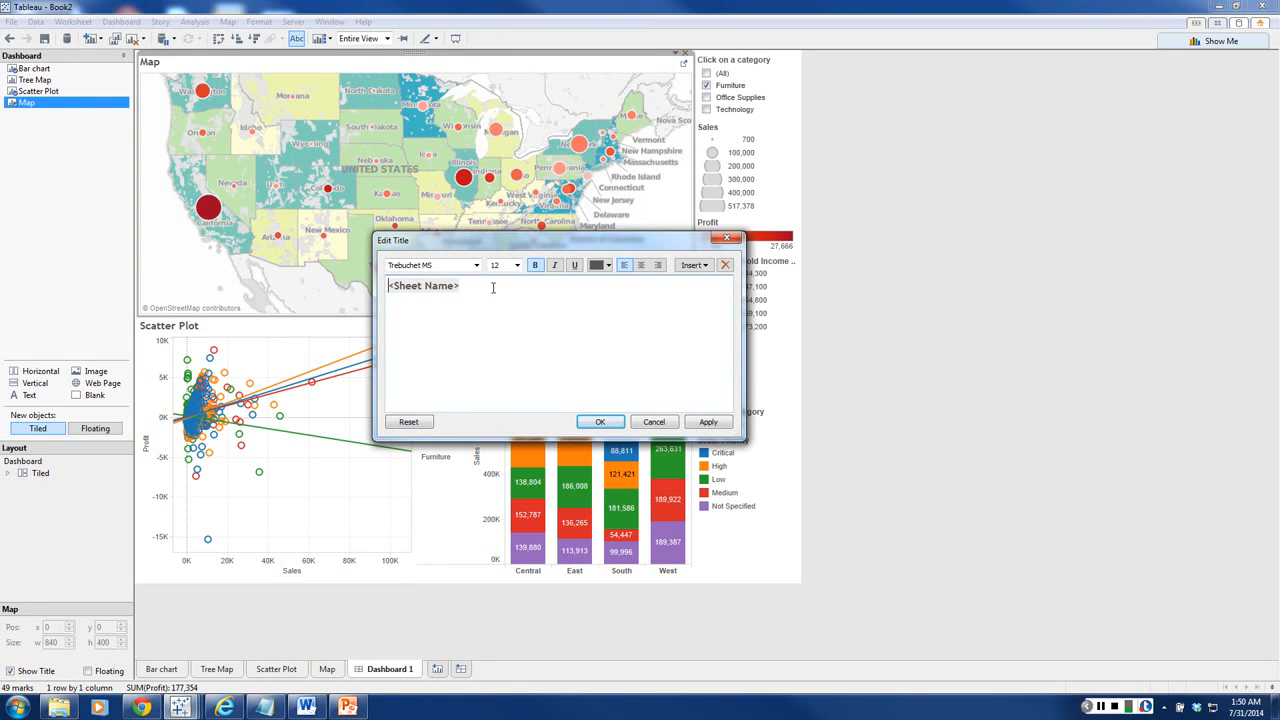
pyautogui.moveTo(491, 286); pyautogui.dragTo(389, 286)
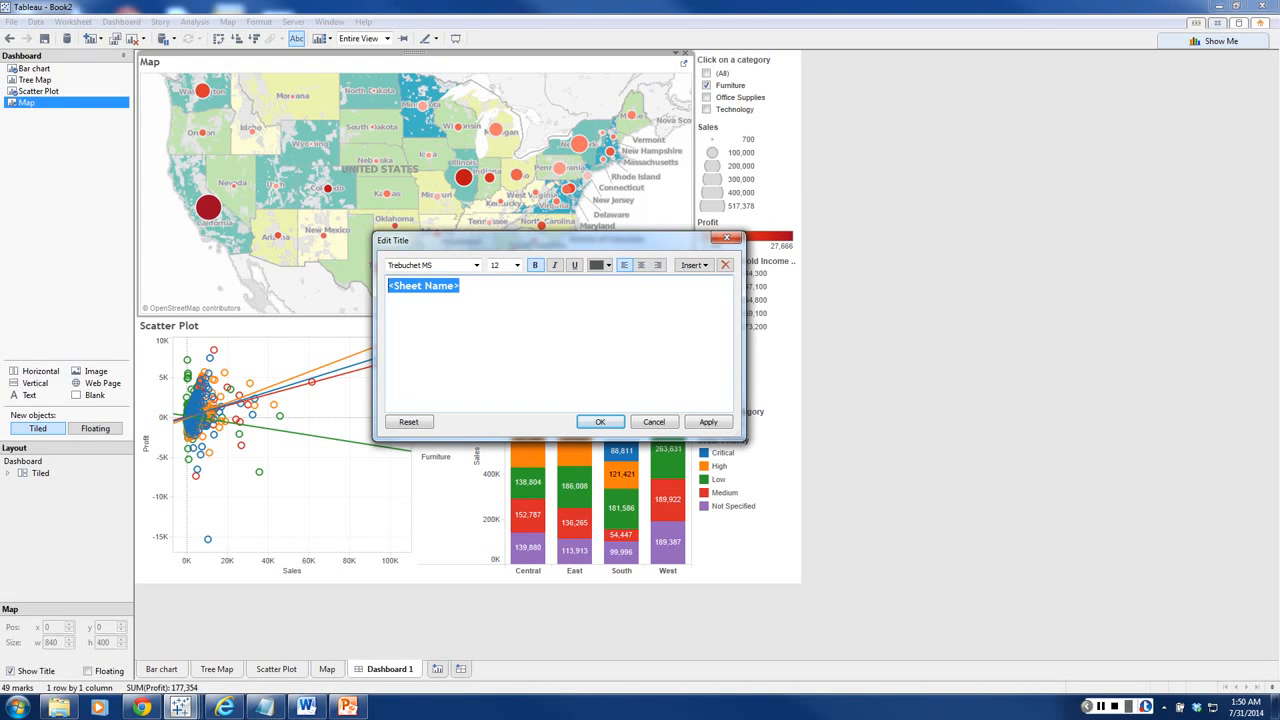
pyautogui.write('Clcik on a ')
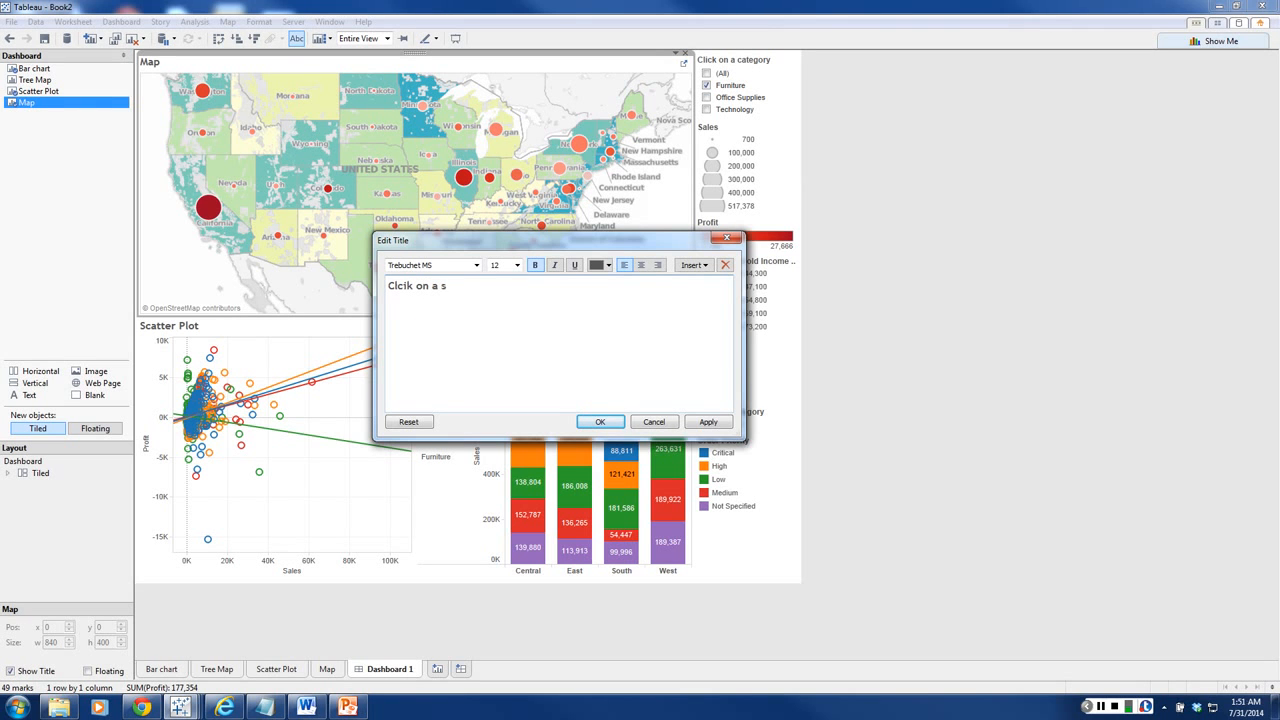
pyautogui.write('state')
pyautogui.click(600, 421)
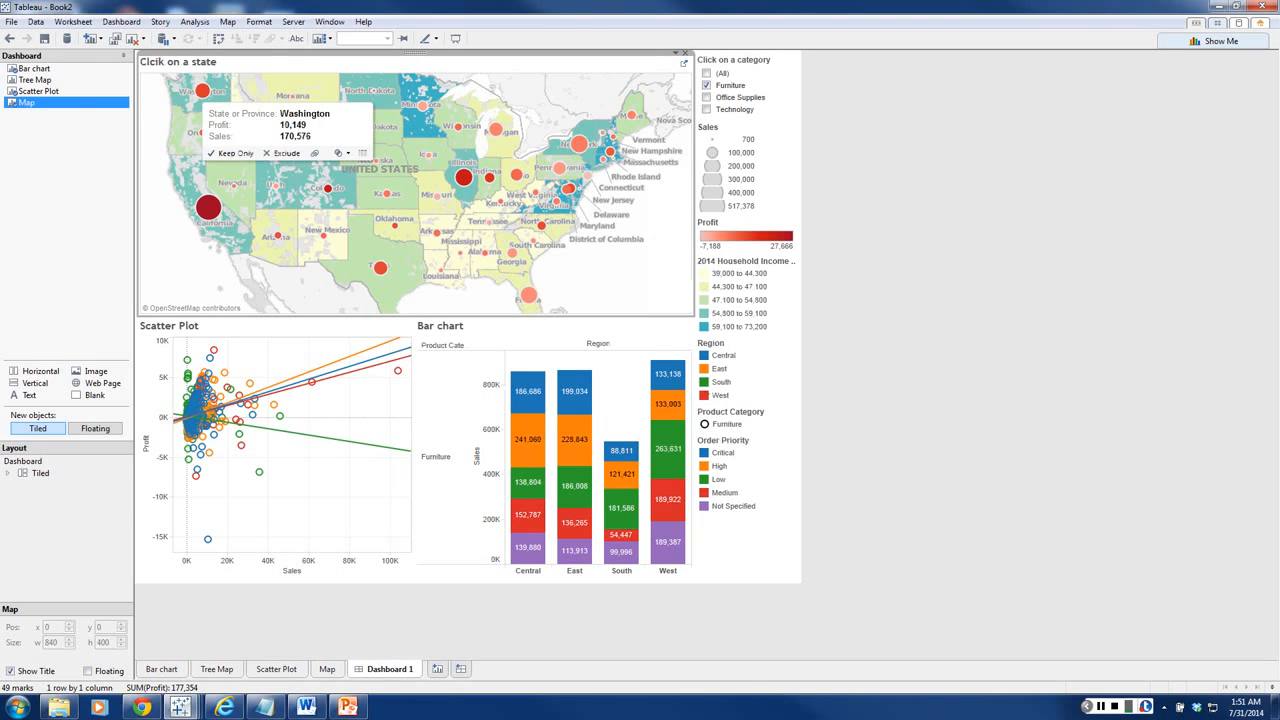
# Step: Test filtering by Washington on the map, clear it, and preview the dashboard in presentation mode
pyautogui.click(202, 91)
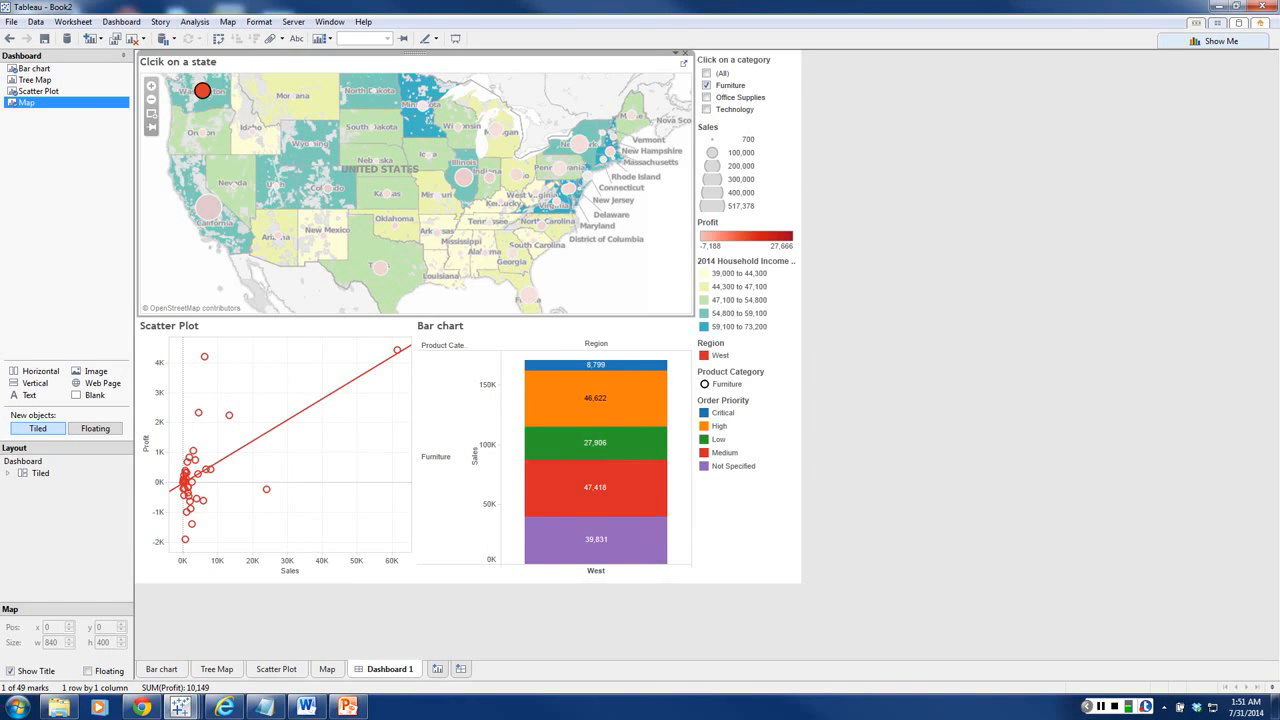
pyautogui.click(202, 91)
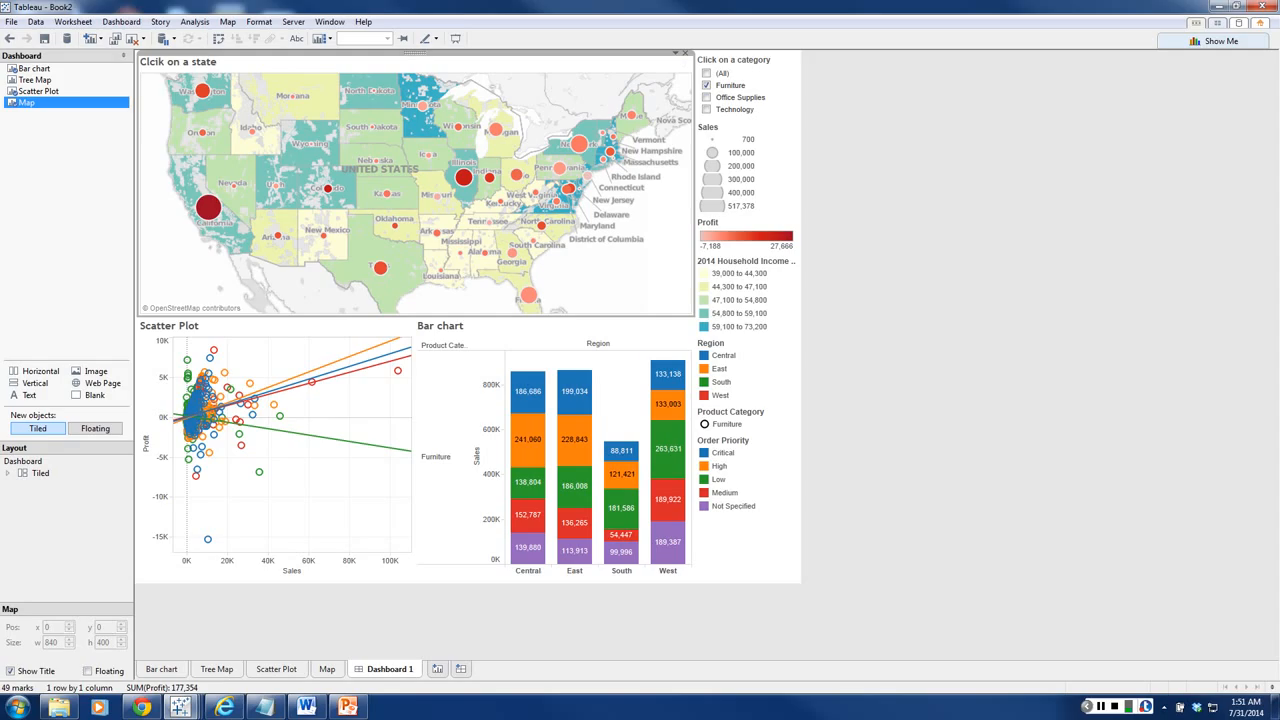
pyautogui.click(455, 40)
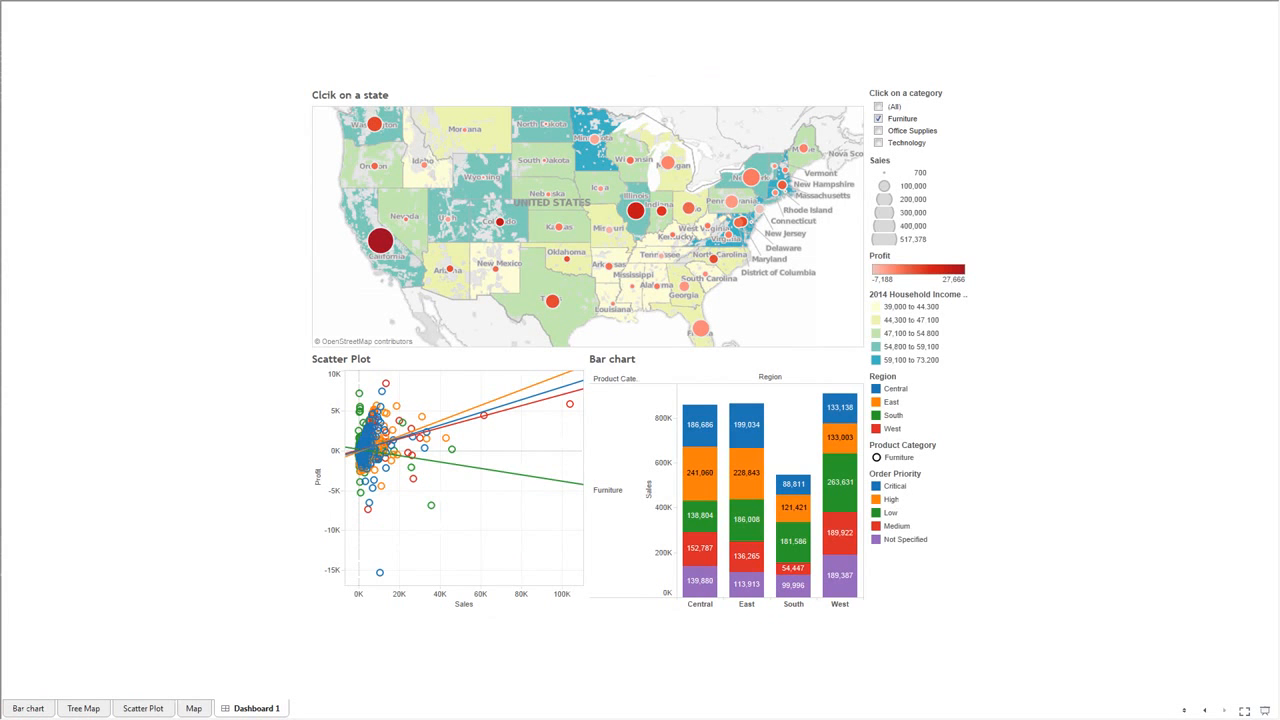
pyautogui.press('Escape')
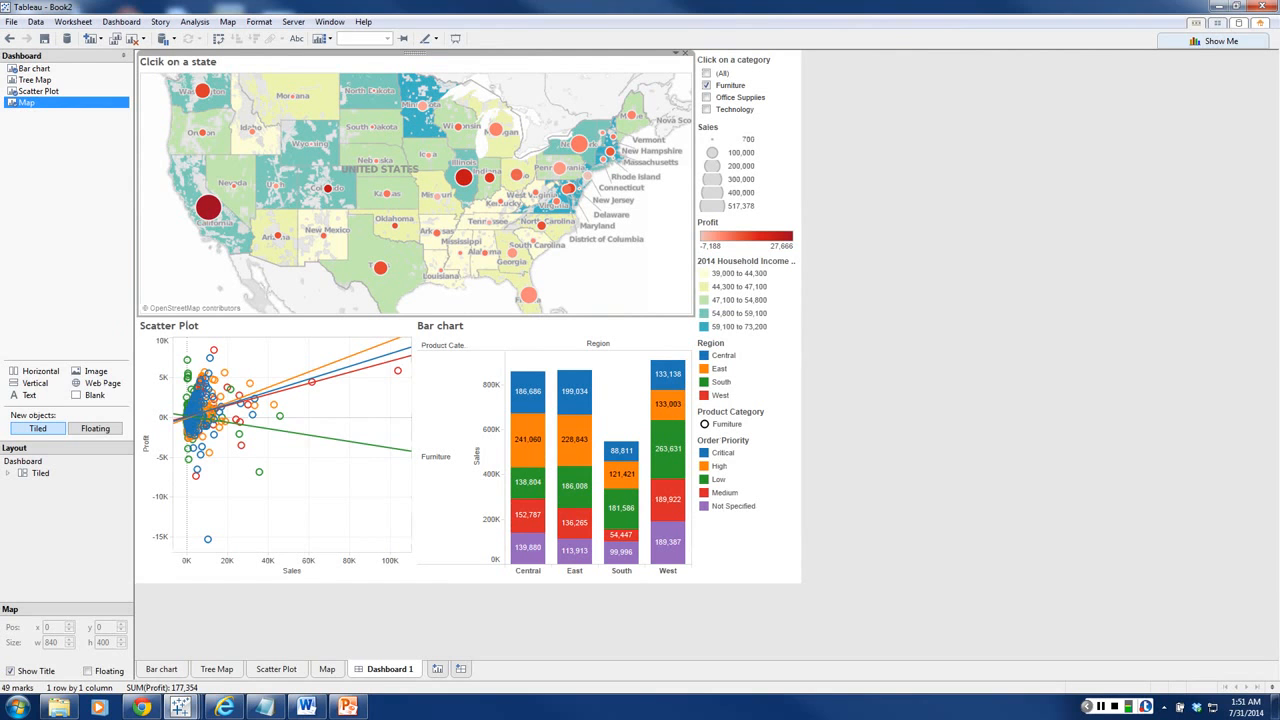
# Step: Look through the options for saving the workbook and exporting it as a packaged workbook, leaving both without saving
pyautogui.click(12, 22)
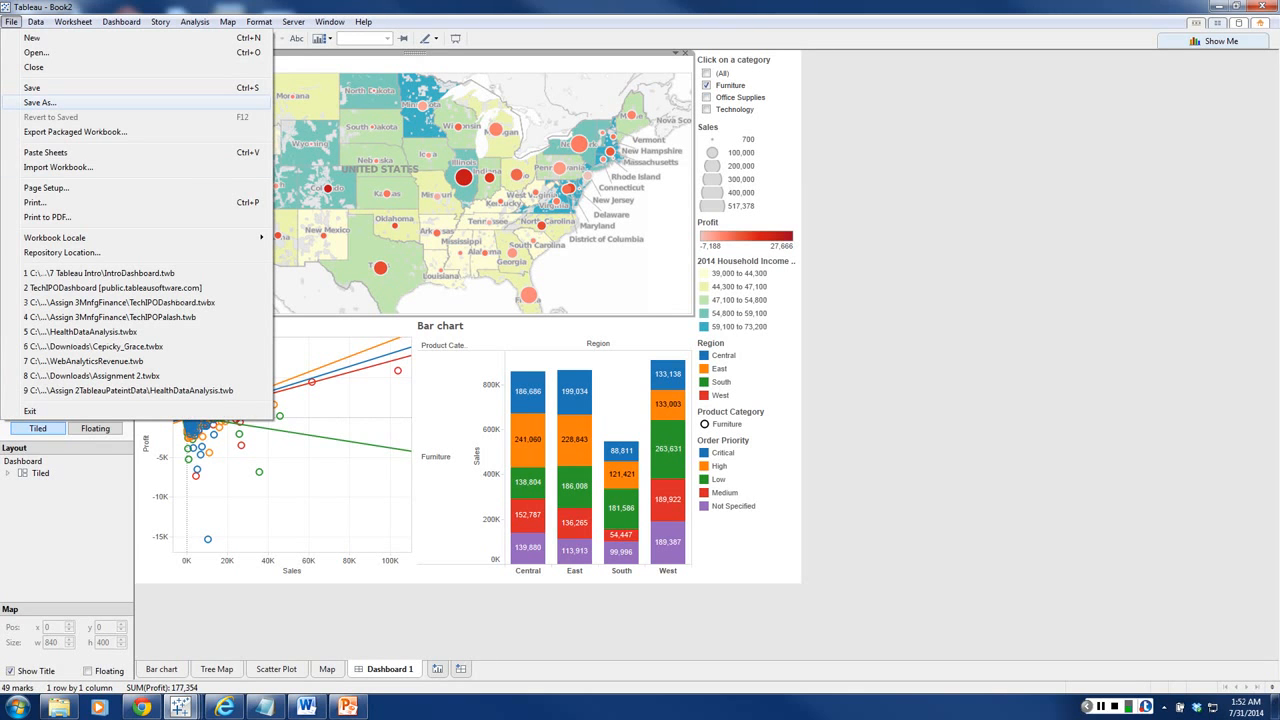
pyautogui.click(40, 102)
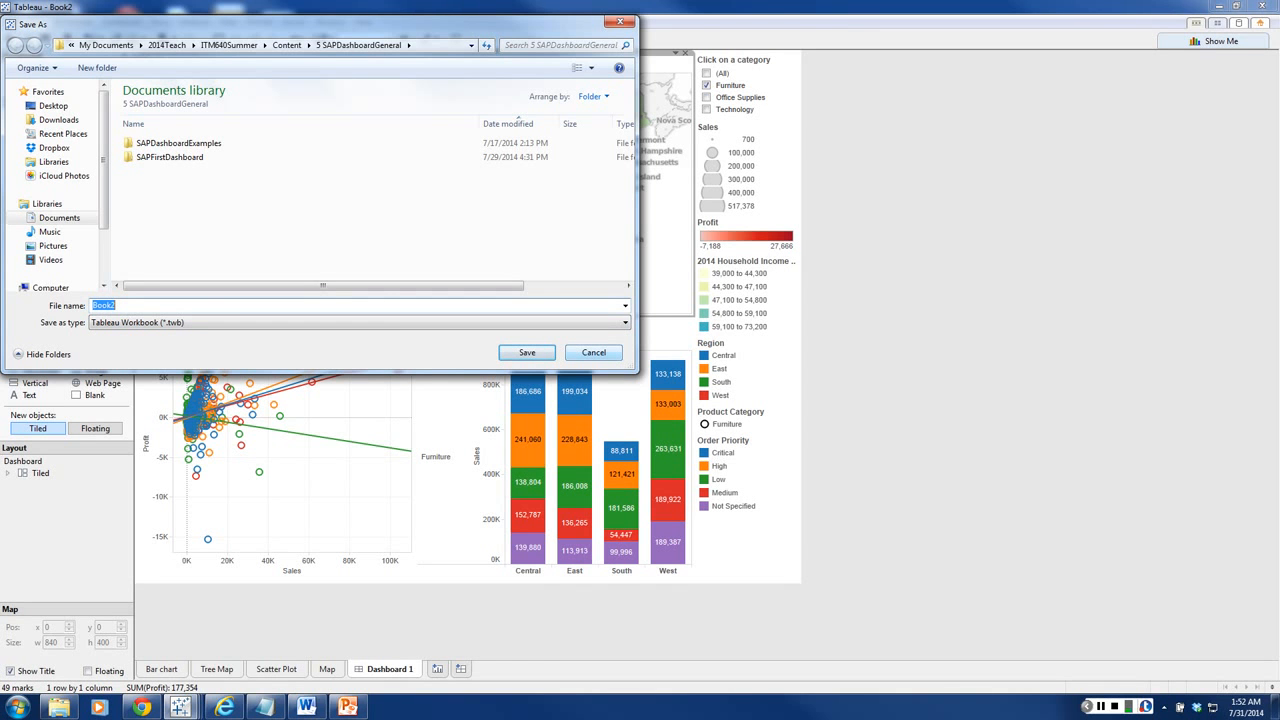
pyautogui.click(594, 352)
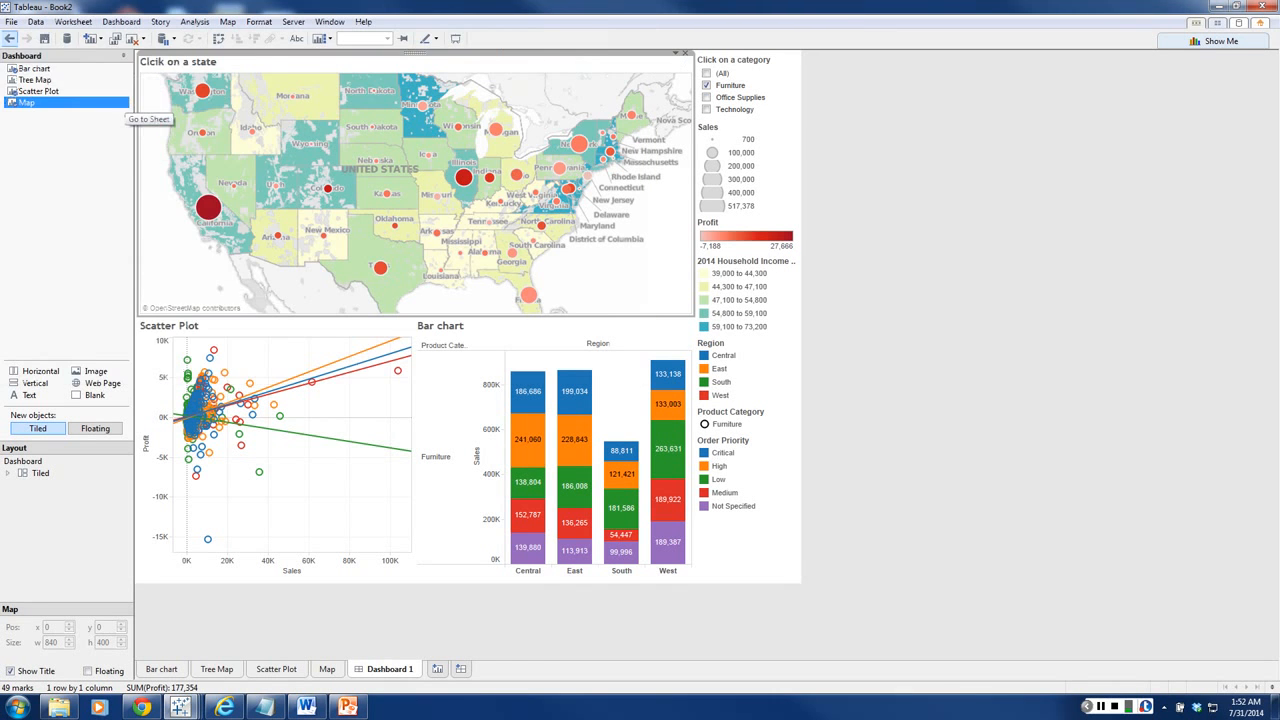
pyautogui.click(11, 22)
pyautogui.click(75, 131)
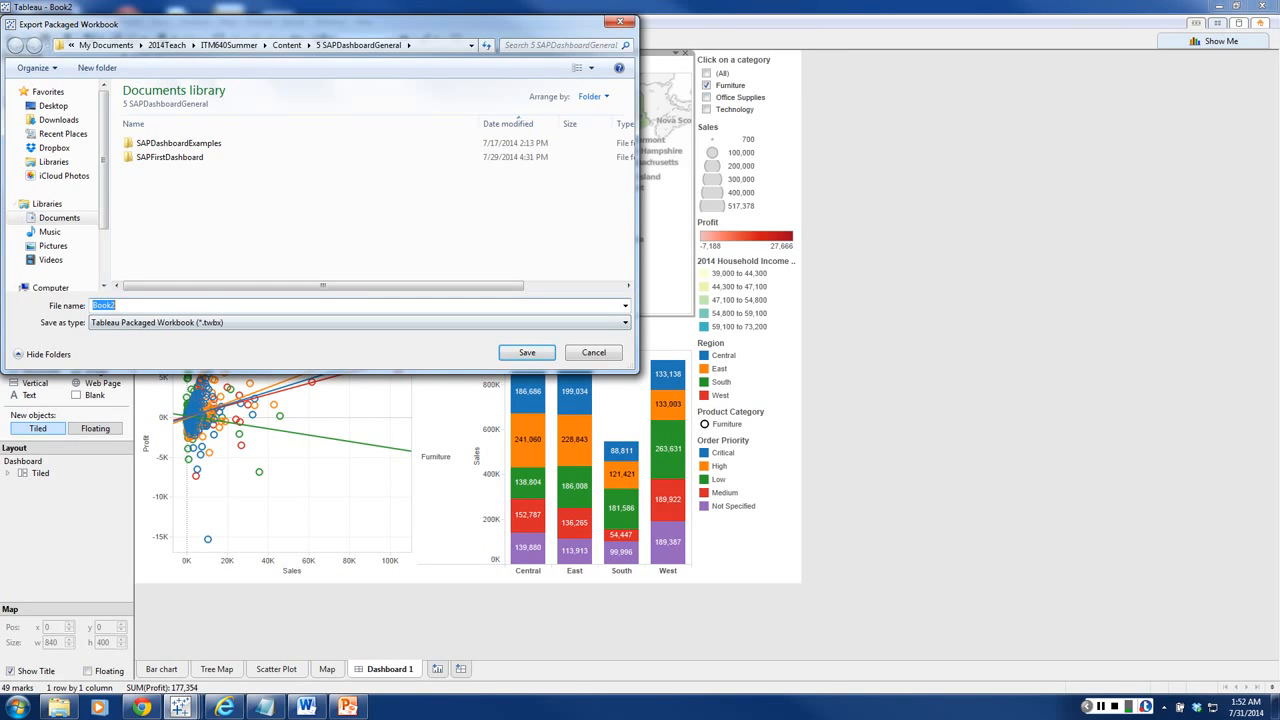
pyautogui.click(594, 352)
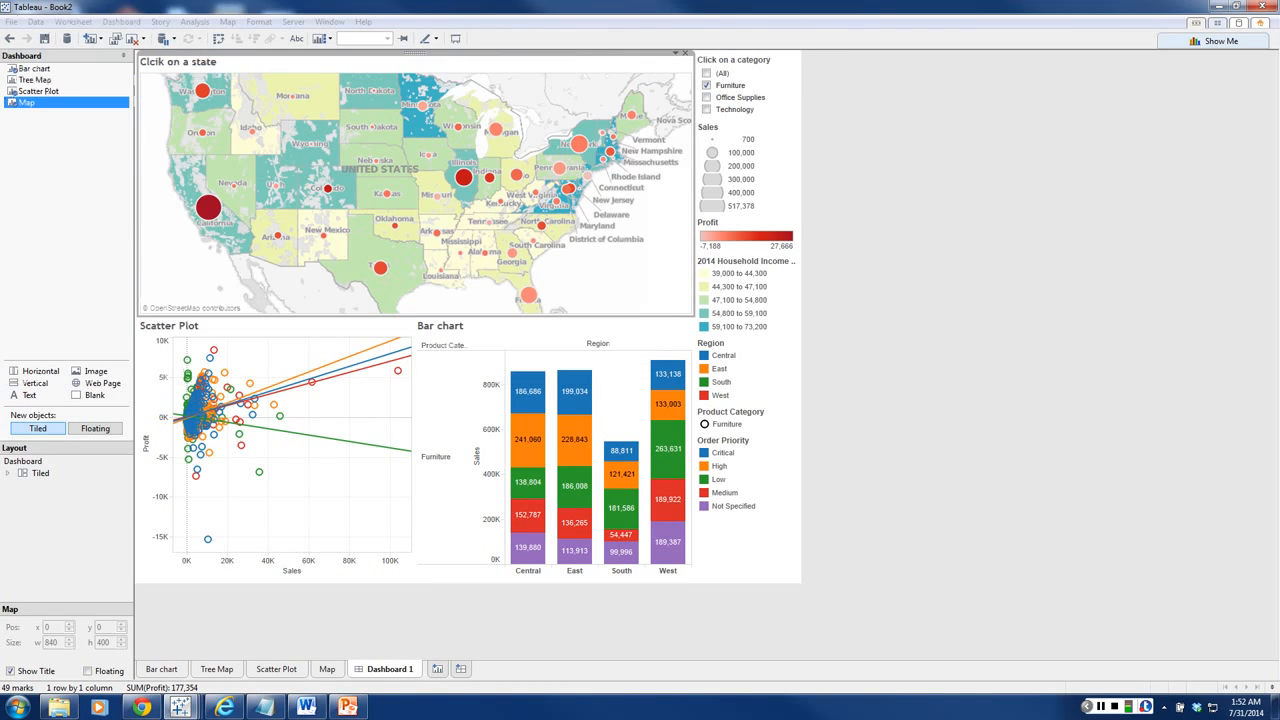
pyautogui.click(11, 21)
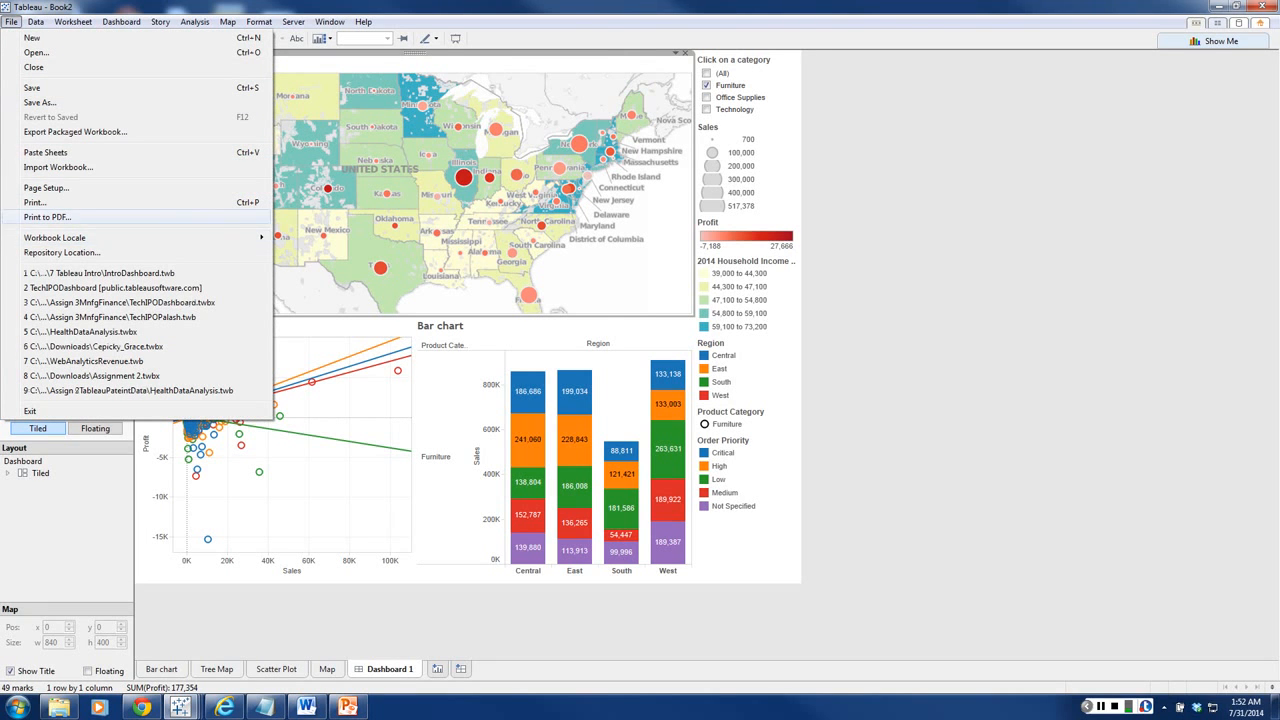
pyautogui.press('Escape')
pyautogui.press('Escape')
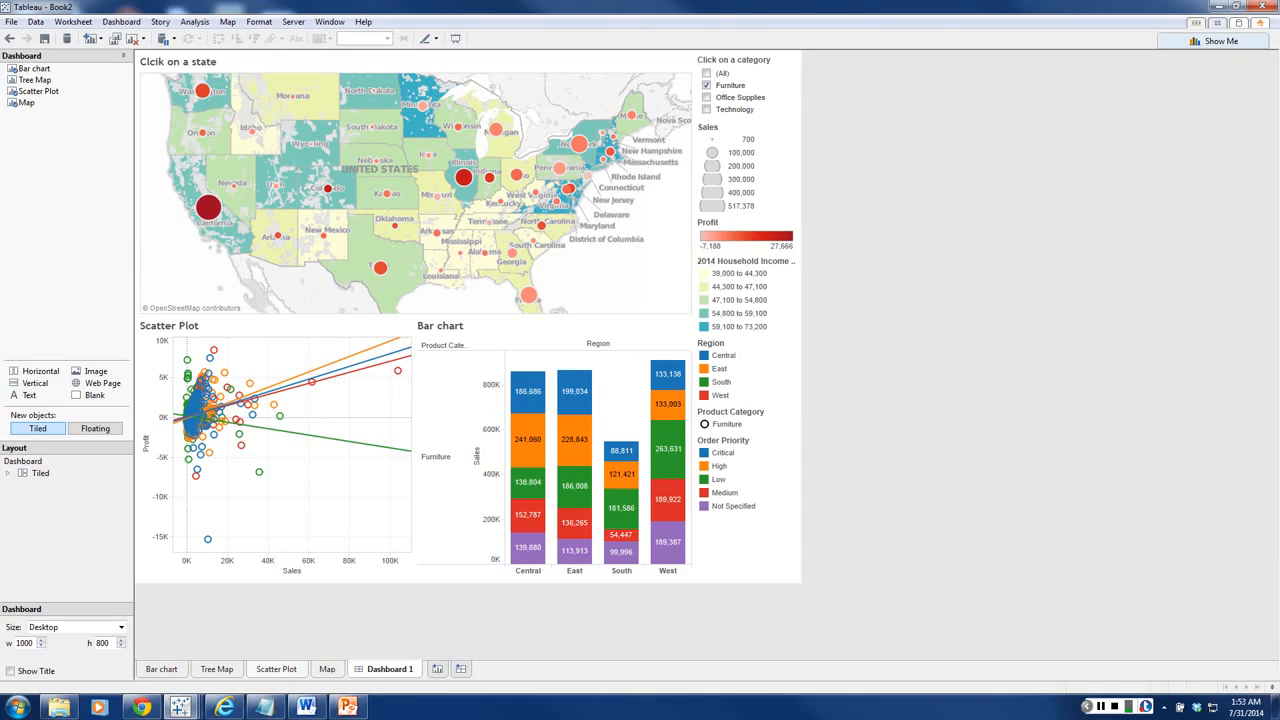
pyautogui.click(276, 669)
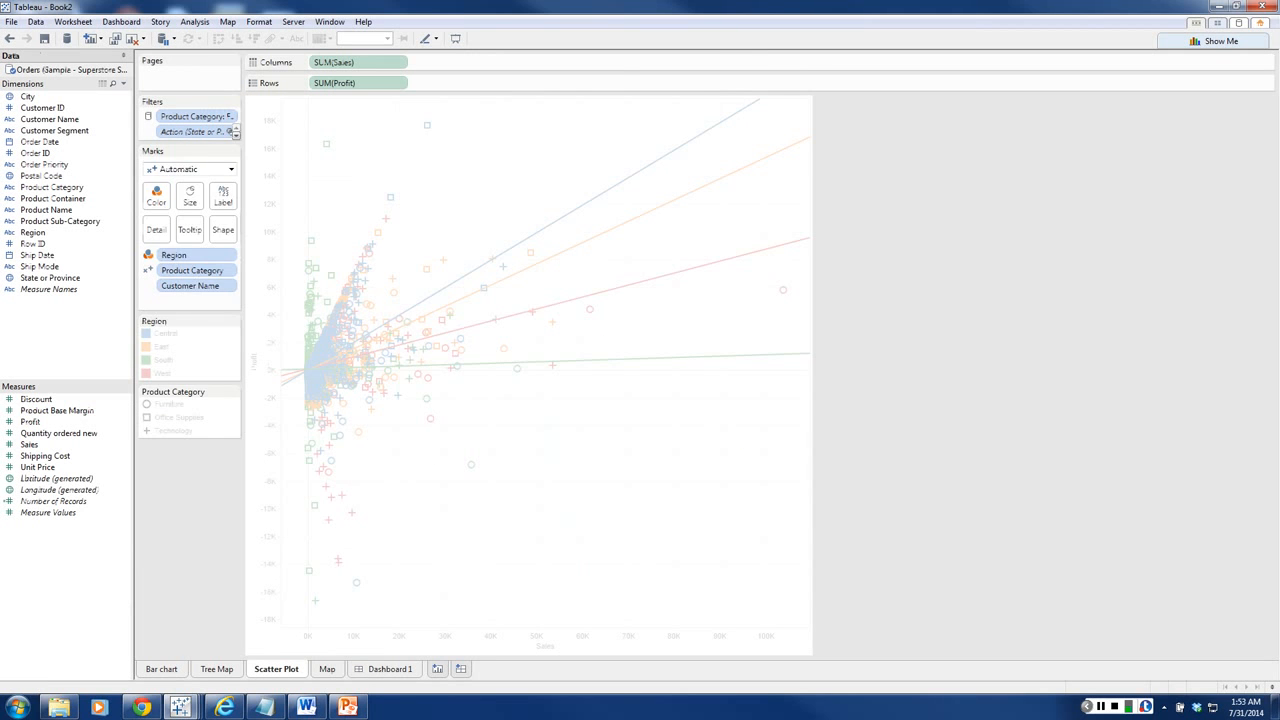
pyautogui.click(389, 669)
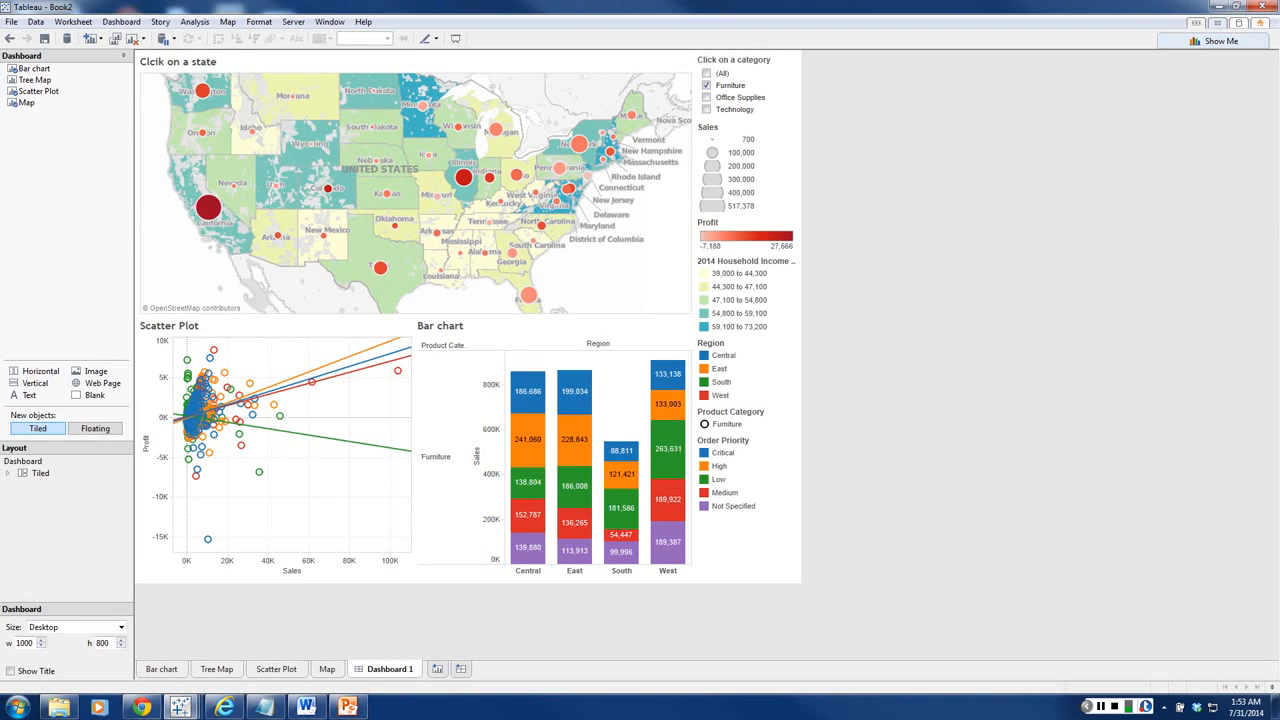
pyautogui.click(11, 21)
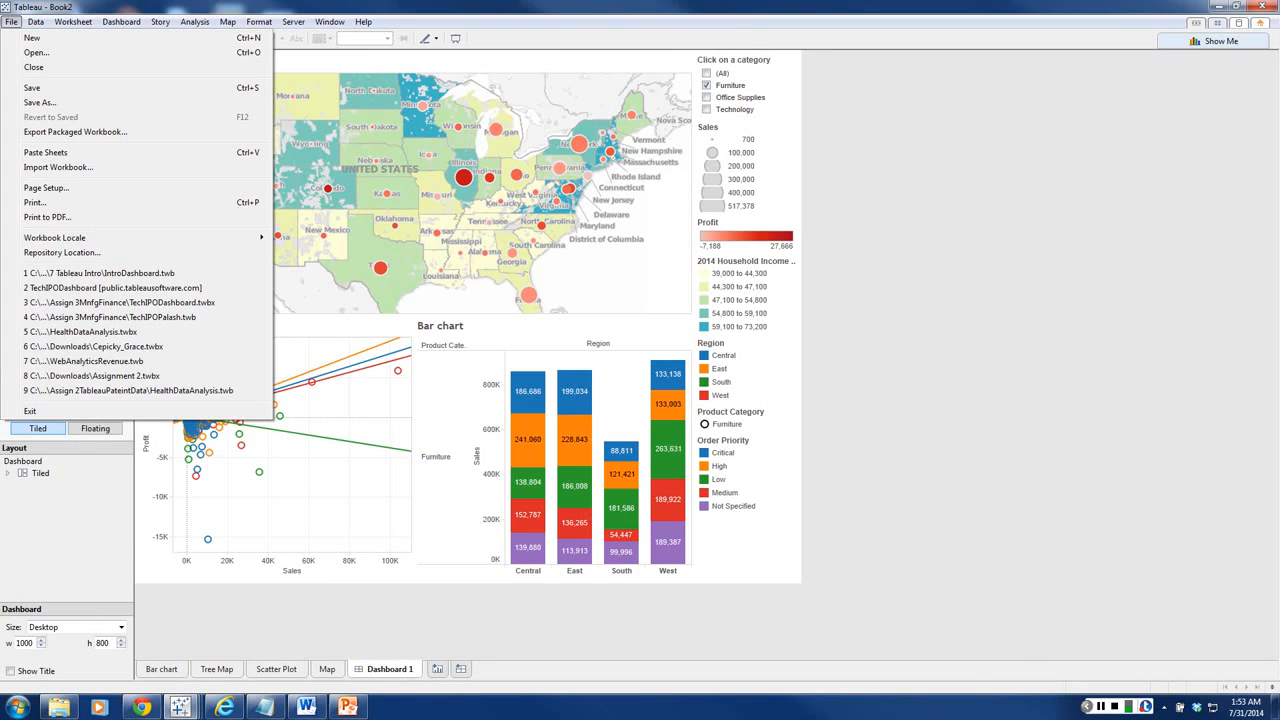
pyautogui.press('Escape')
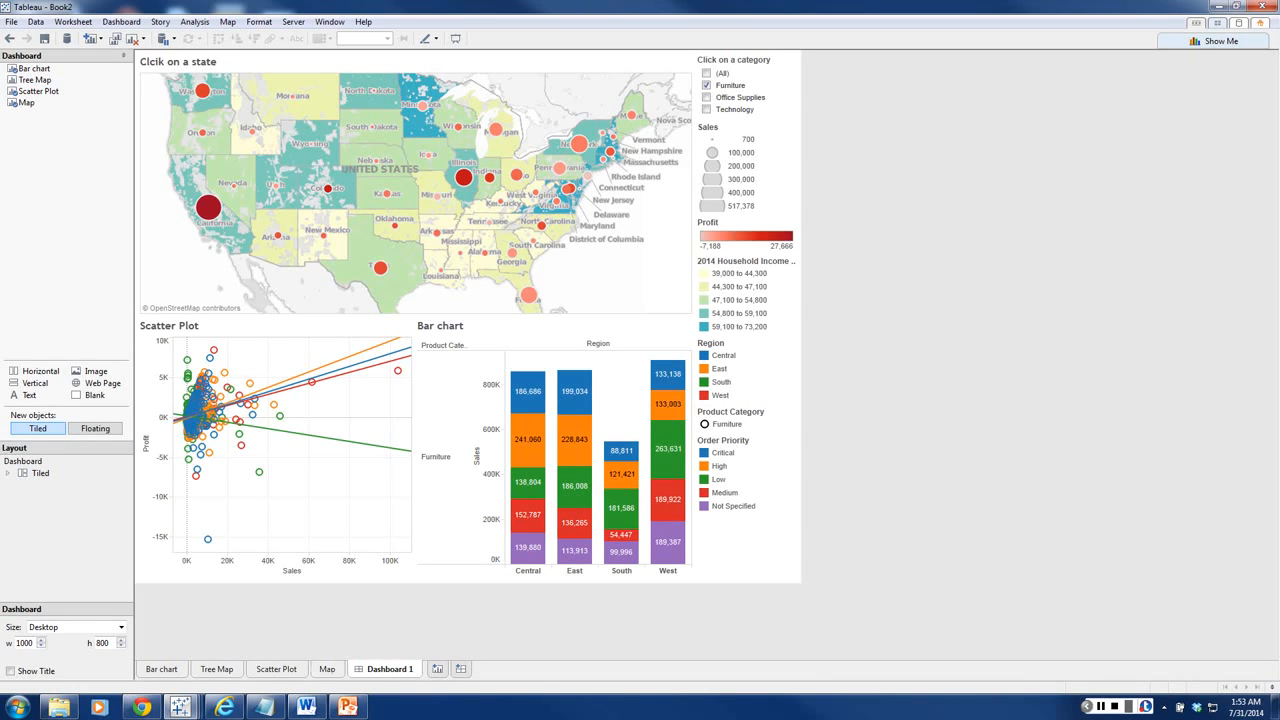
# Step: Switch to the Notepad topic list and review the items on the tool box and on dimensions and measures
pyautogui.click(265, 707)
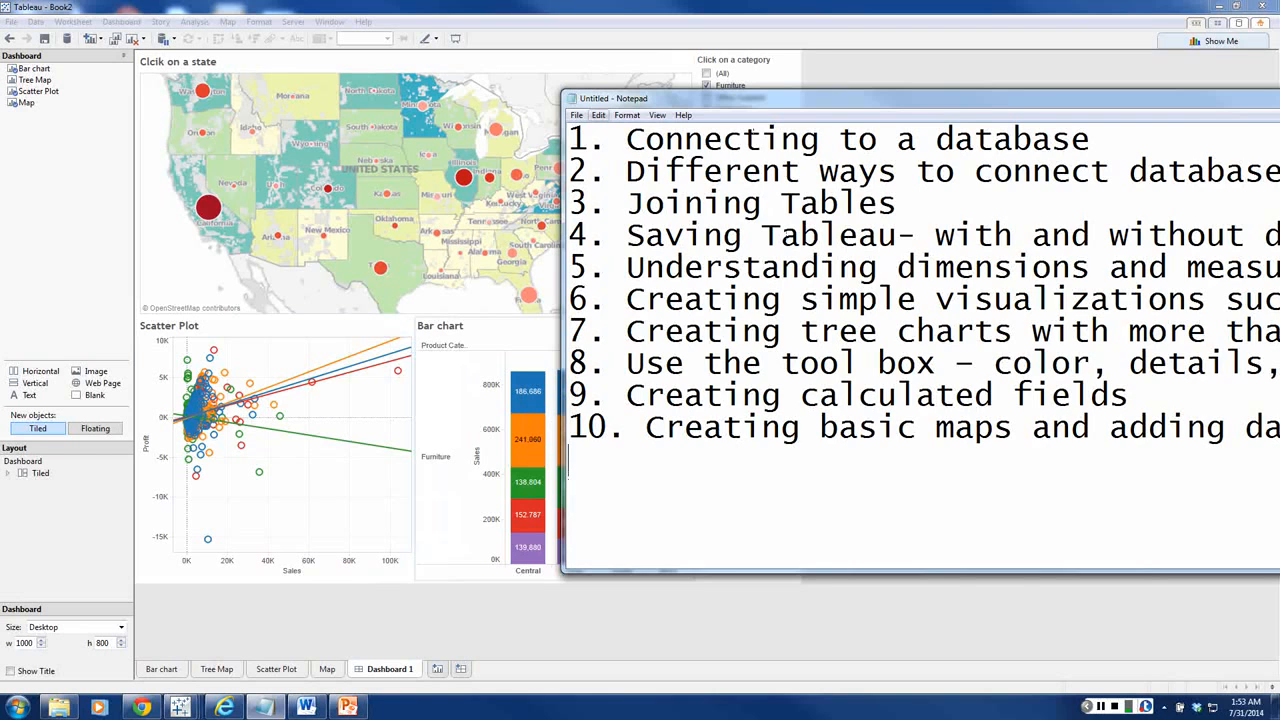
pyautogui.moveTo(700, 98); pyautogui.dragTo(310, 77)
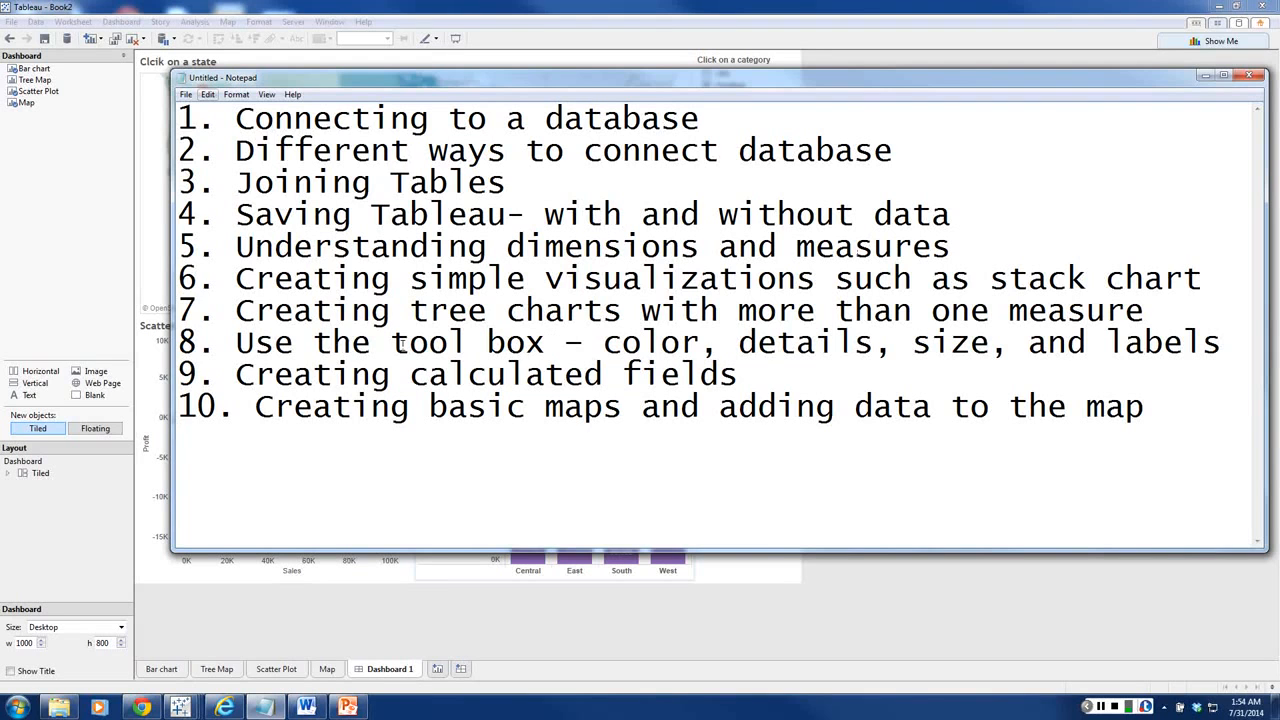
pyautogui.moveTo(392, 342); pyautogui.dragTo(541, 343)
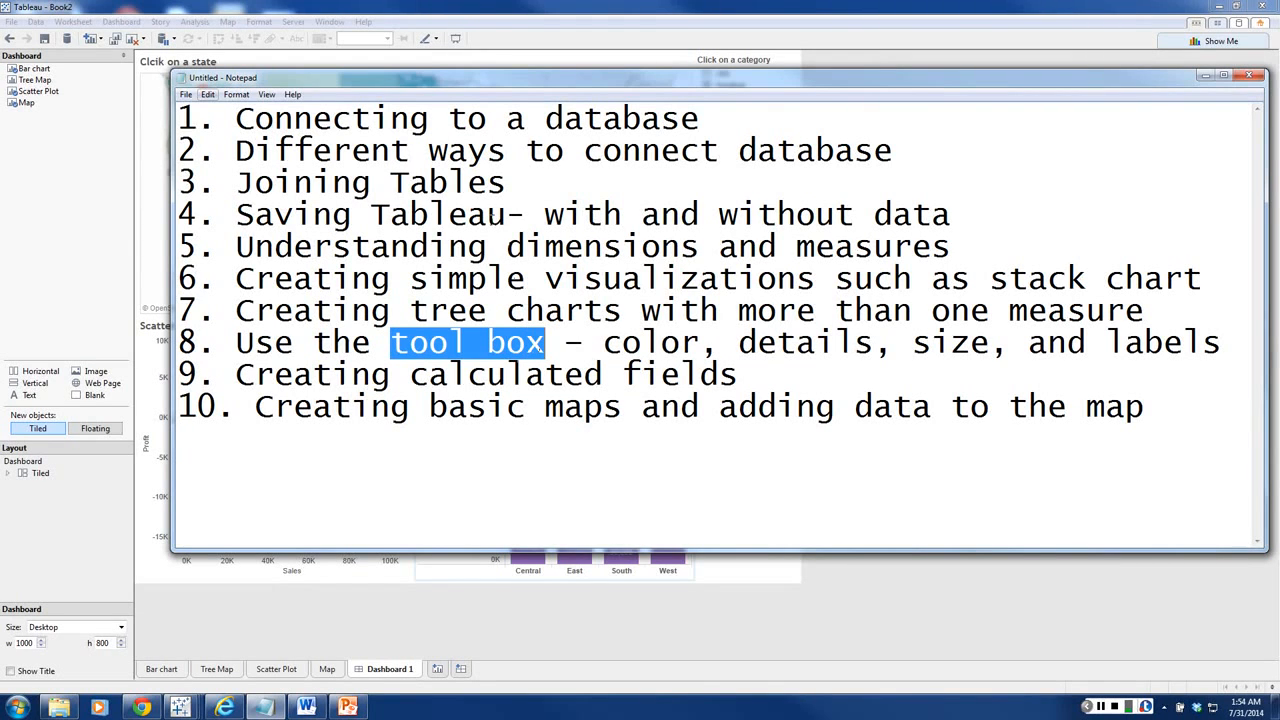
pyautogui.moveTo(525, 246); pyautogui.dragTo(935, 247)
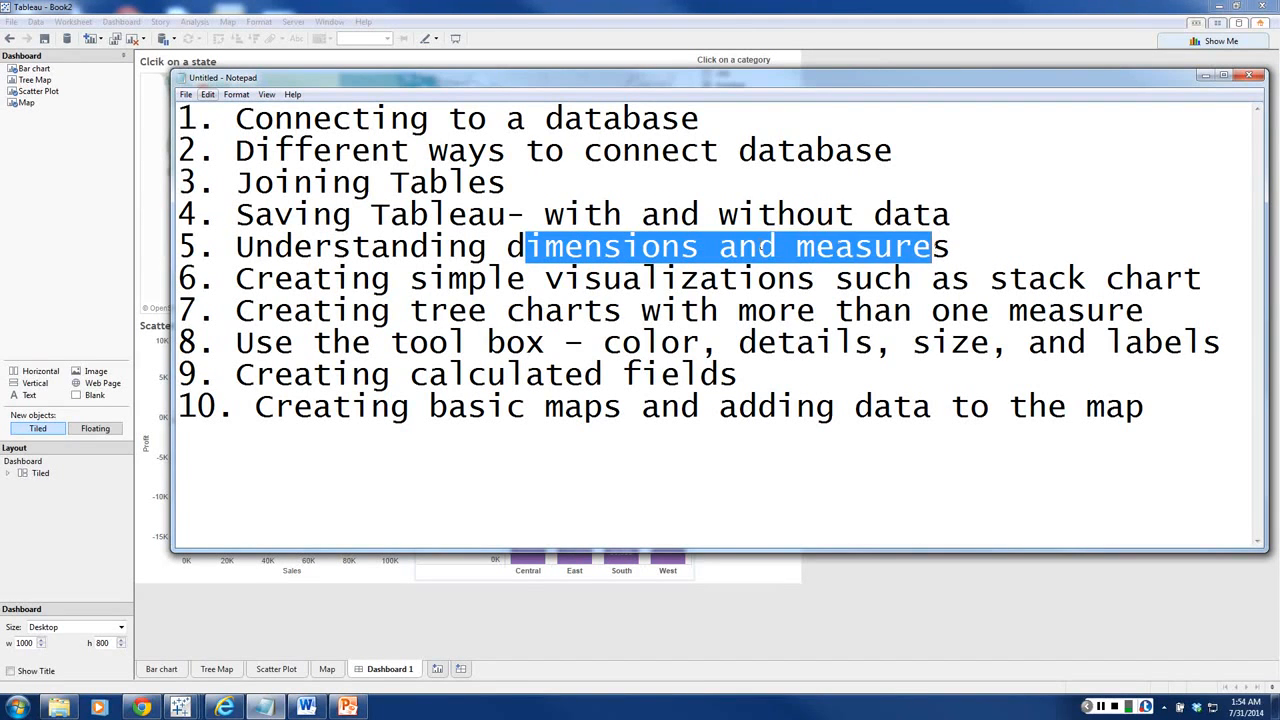
pyautogui.click(761, 246)
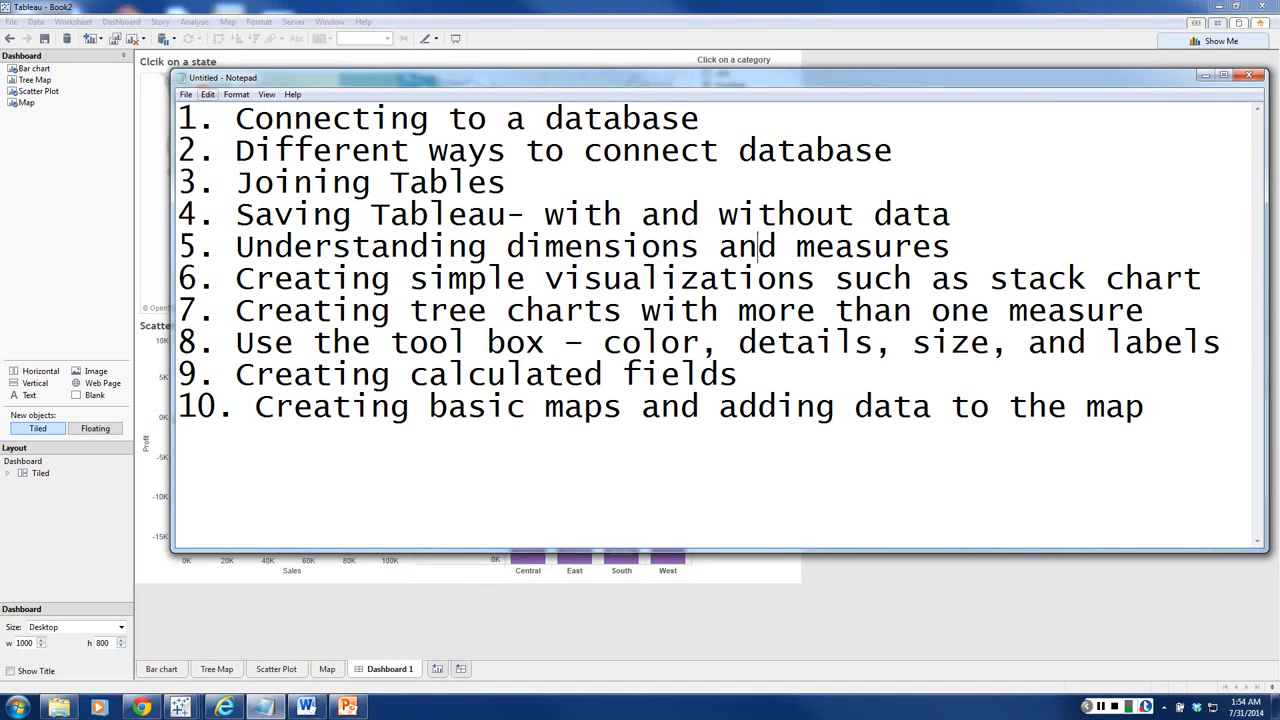
# Step: Replace "charts" with "map" in item 7 of the topic list and return to the Tableau dashboard
pyautogui.doubleClick(528, 312)
pyautogui.write('ma')
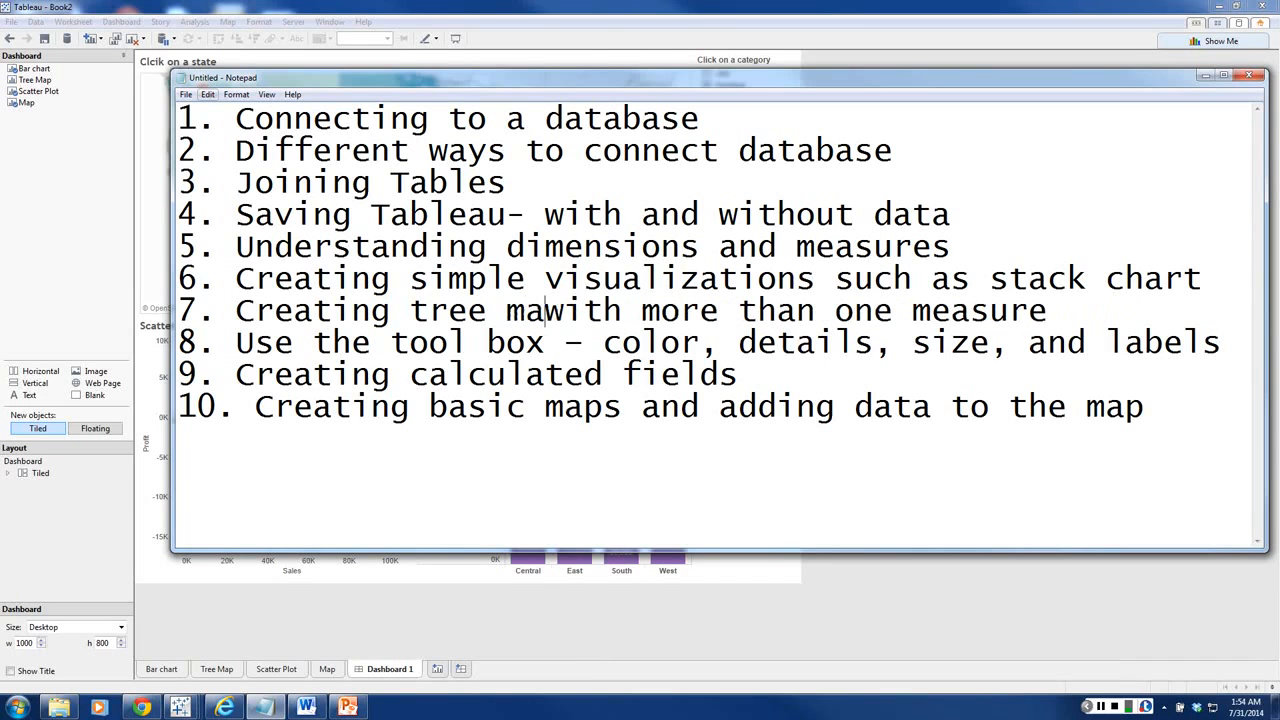
pyautogui.write('ps')
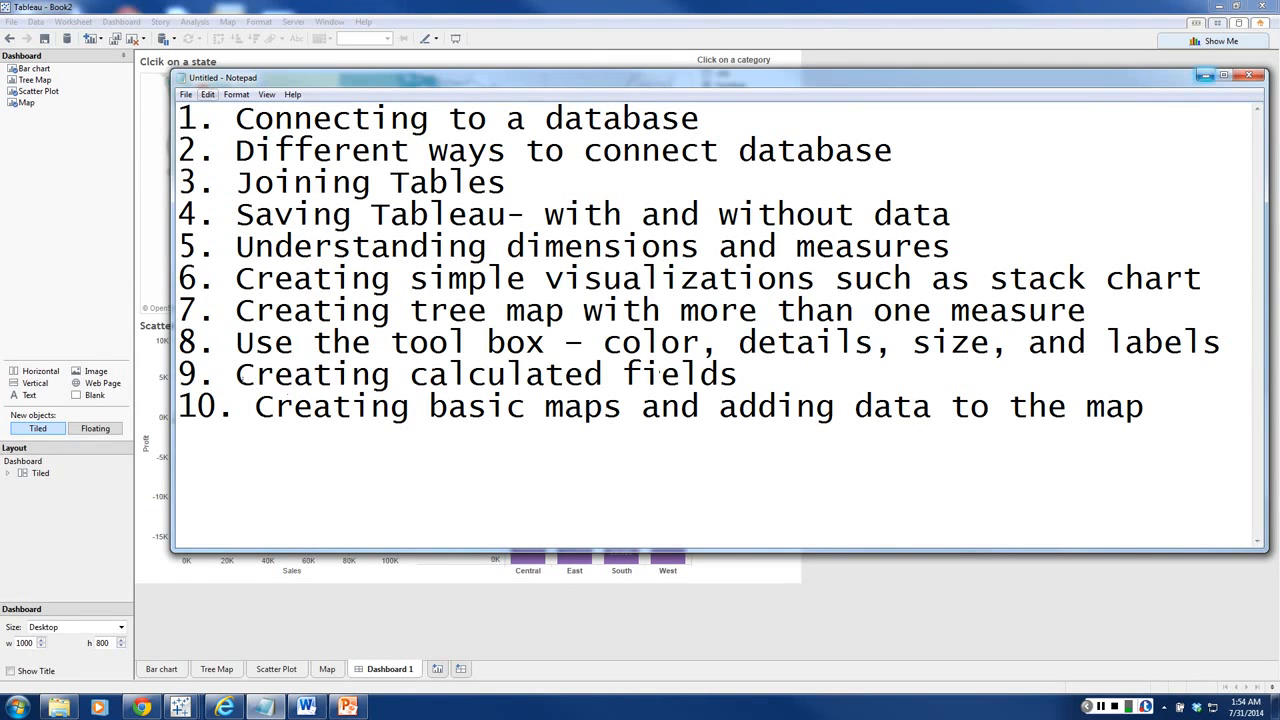
pyautogui.moveTo(240, 77); pyautogui.dragTo(1279, 96)
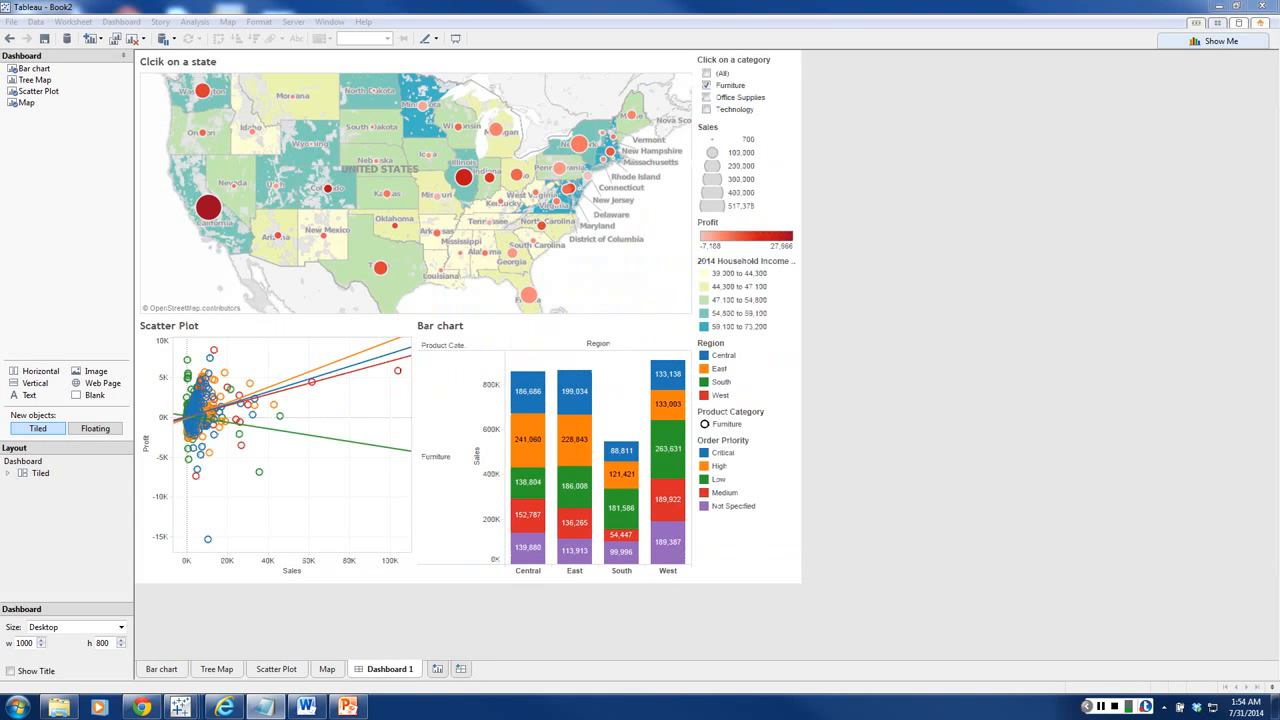
# Step: On the Bar chart sheet, create a new calculated field among the measures and name it "Gross Sales"
pyautogui.click(161, 669)
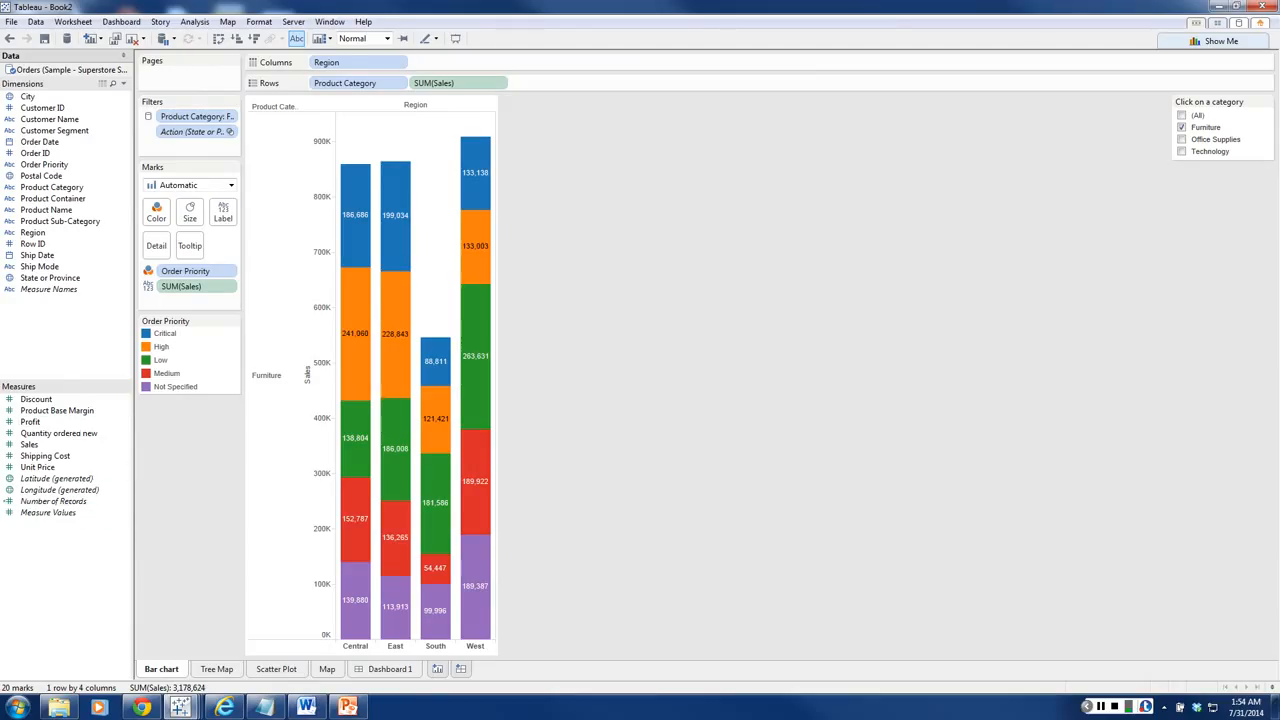
pyautogui.rightClick(37, 391)
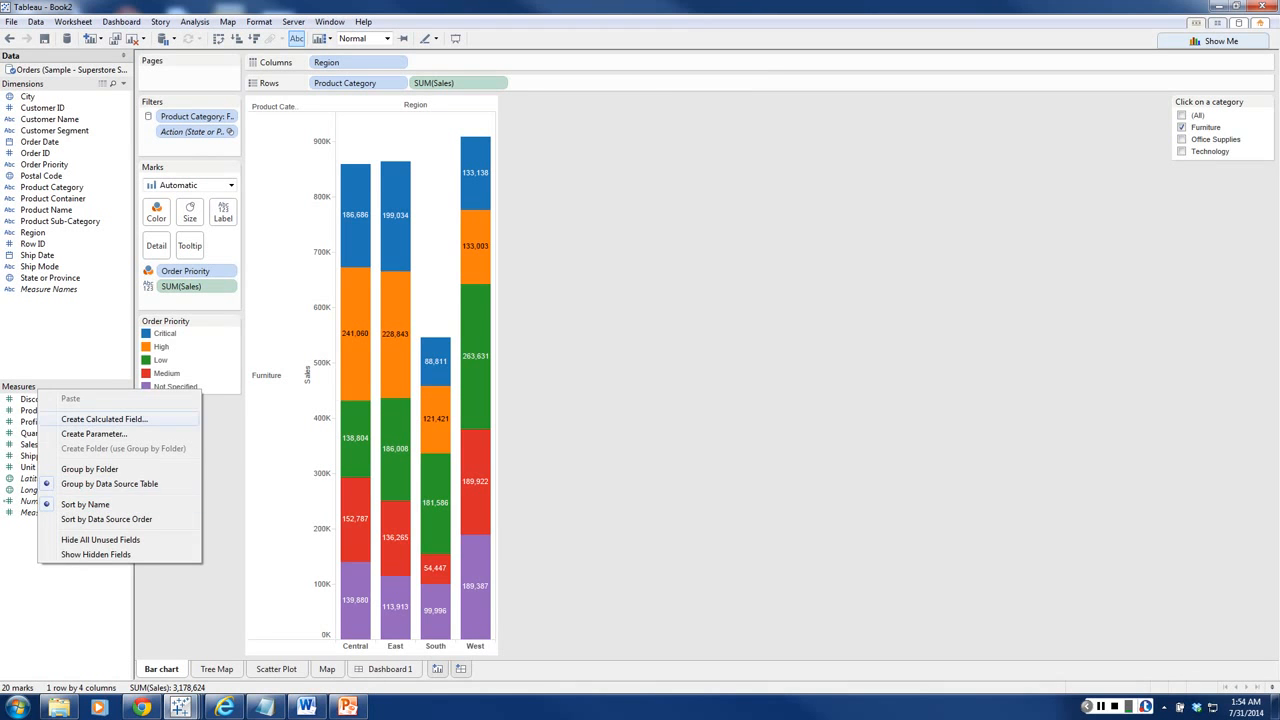
pyautogui.click(88, 419)
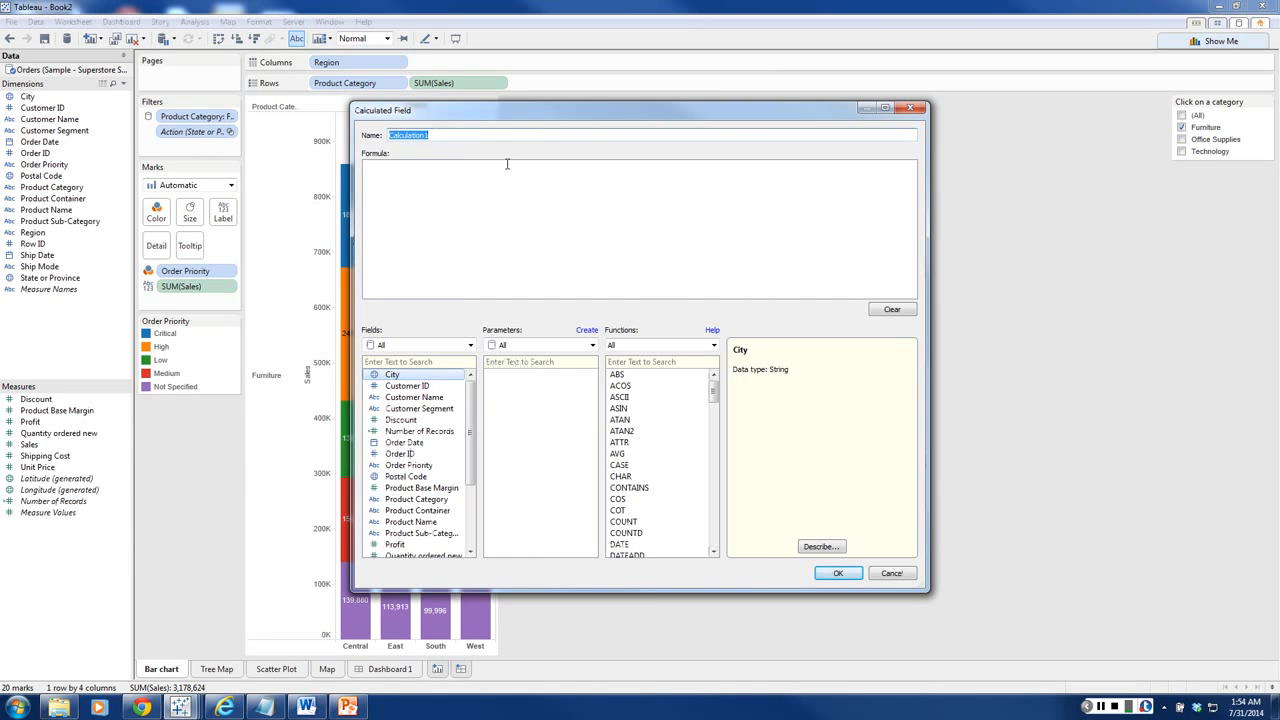
pyautogui.write('Gross Profit')
pyautogui.doubleClick(417, 135)
pyautogui.write('Sales')
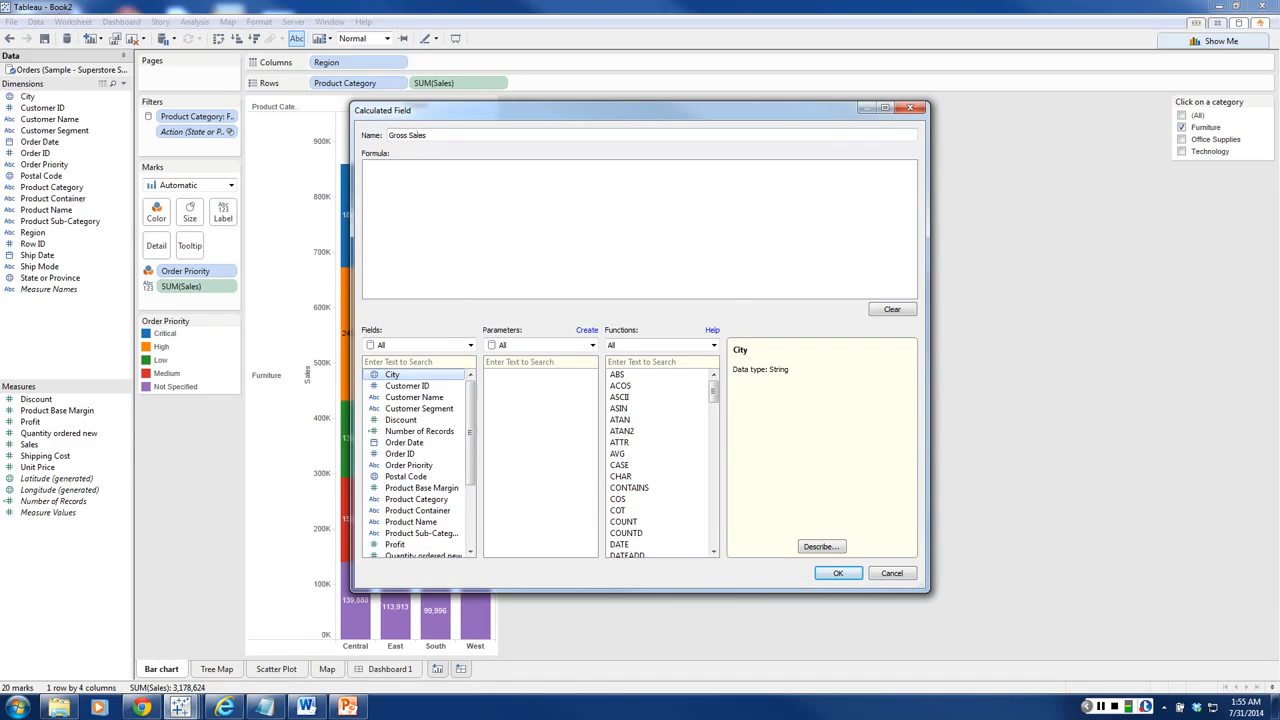
# Step: Define the calculated field's formula as [Sales]-[Profit] and accept it
pyautogui.scroll(-2, 415, 454)
pyautogui.moveTo(470, 459); pyautogui.dragTo(470, 494)
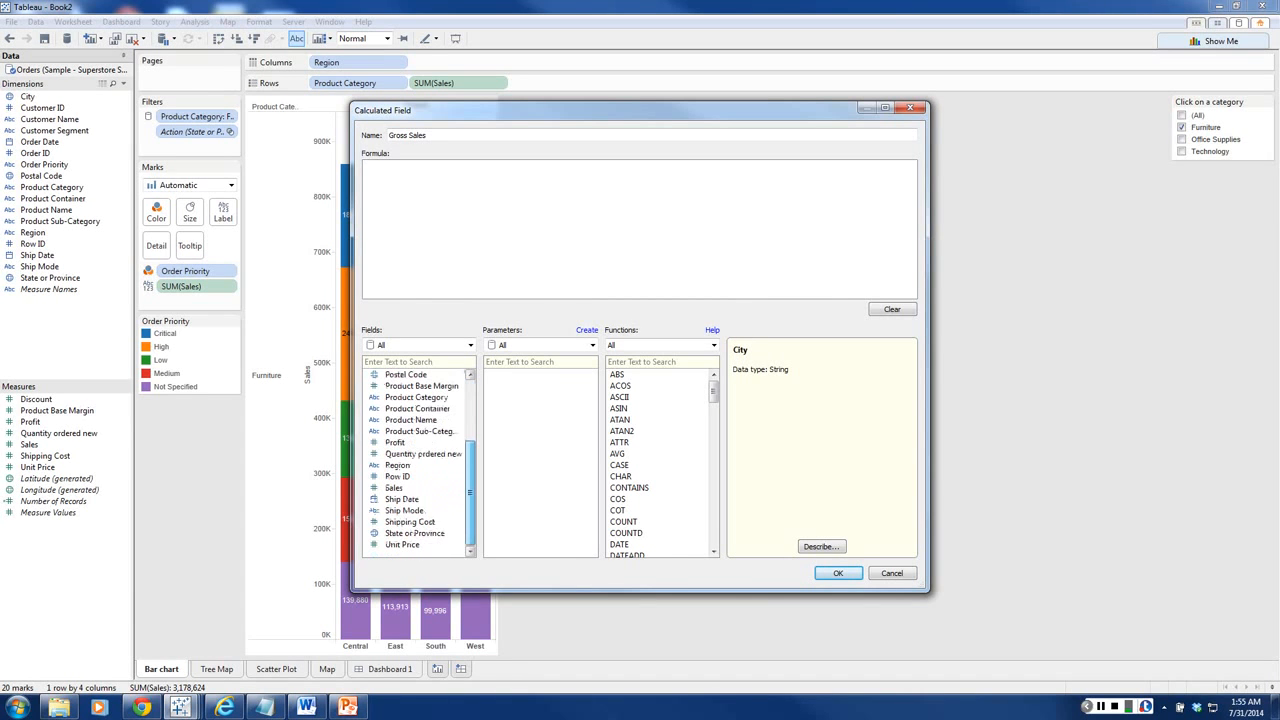
pyautogui.click(394, 488)
pyautogui.doubleClick(394, 488)
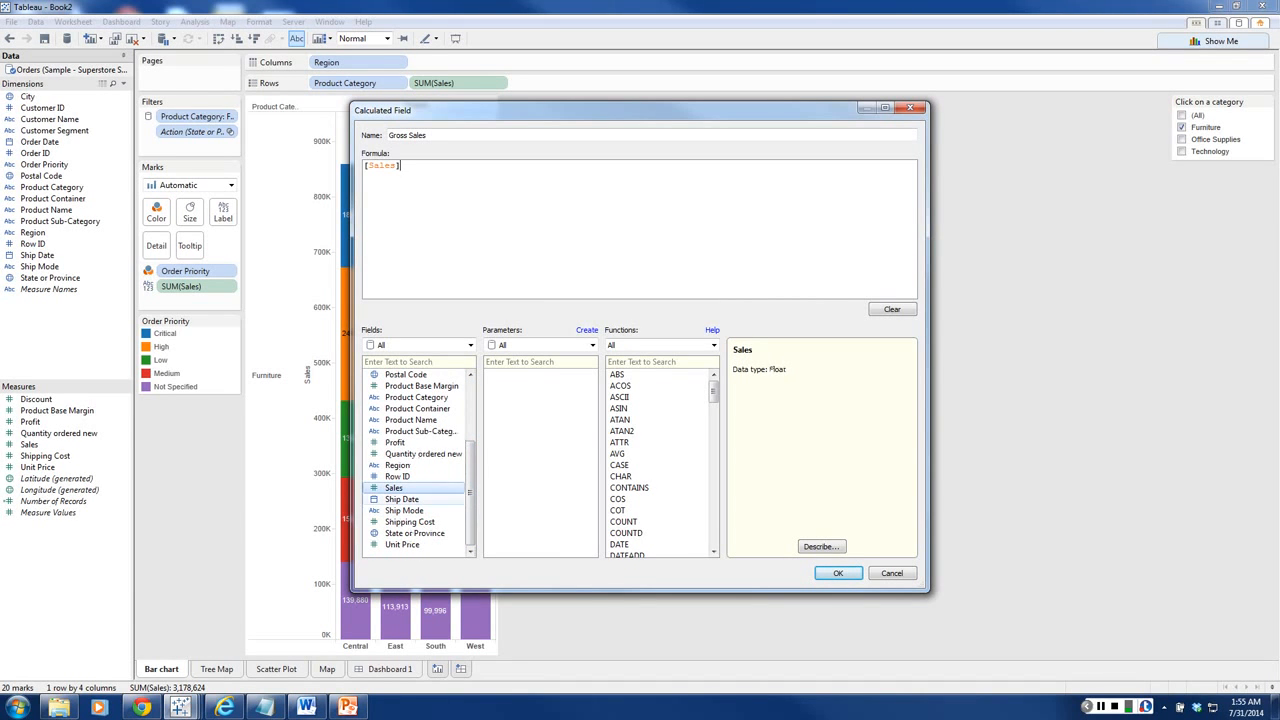
pyautogui.write('-')
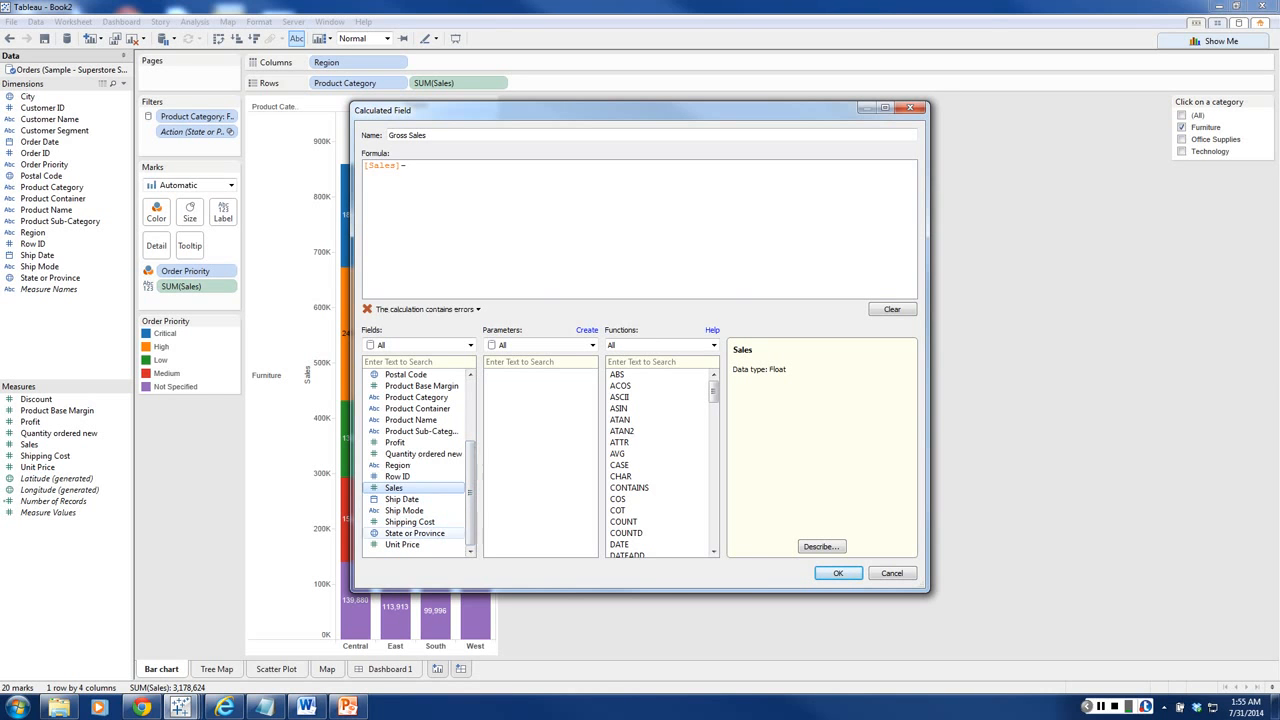
pyautogui.doubleClick(395, 442)
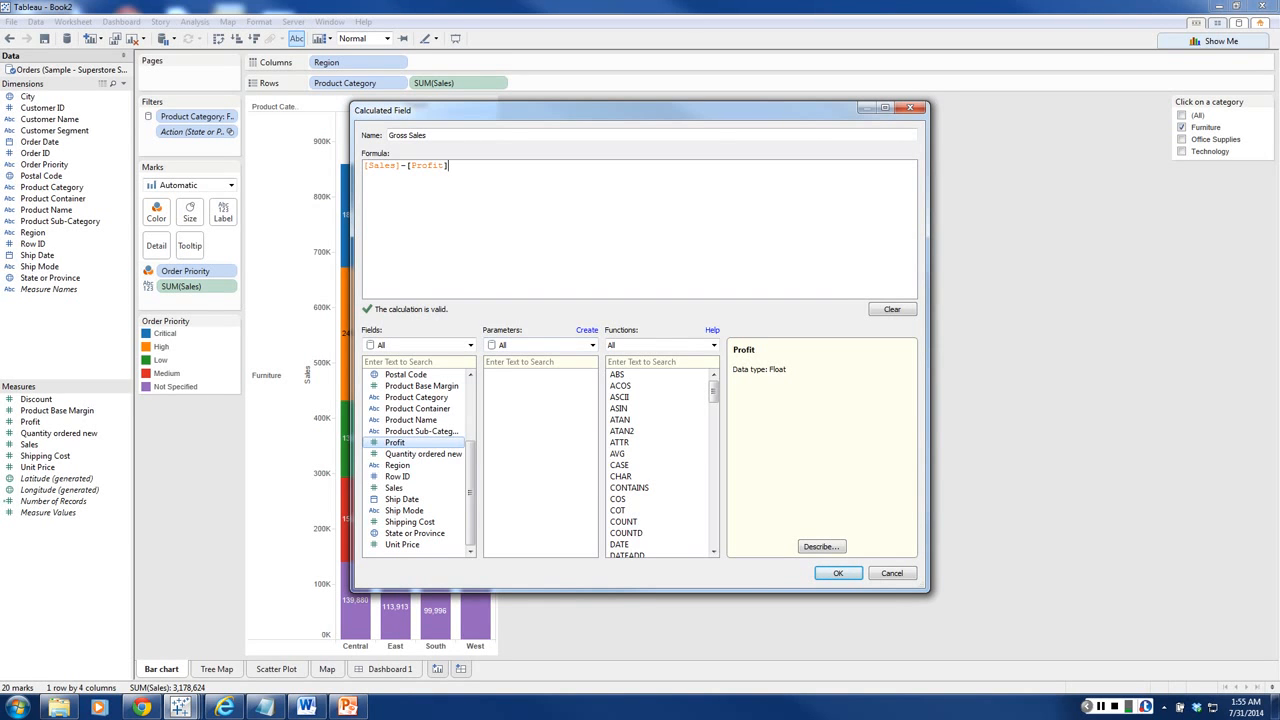
pyautogui.press('Return')
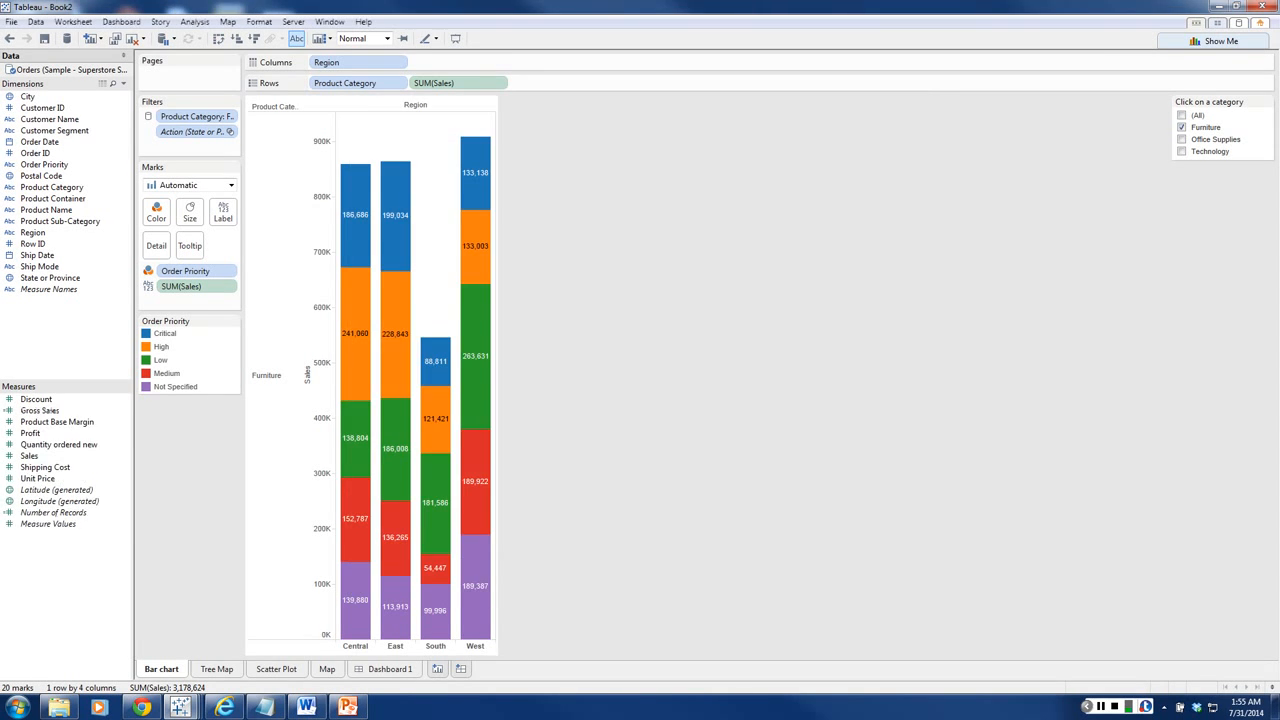
# Step: Switch back to the Notepad topic list and review the topics in it
pyautogui.press('Up')
pyautogui.press('Up')
pyautogui.press('Up')
pyautogui.press('Up')
pyautogui.press('Up')
pyautogui.press('Up')
pyautogui.press('Up')
pyautogui.hotkey('alt', 'Tab')
pyautogui.moveTo(48, 165); pyautogui.dragTo(181, 84)
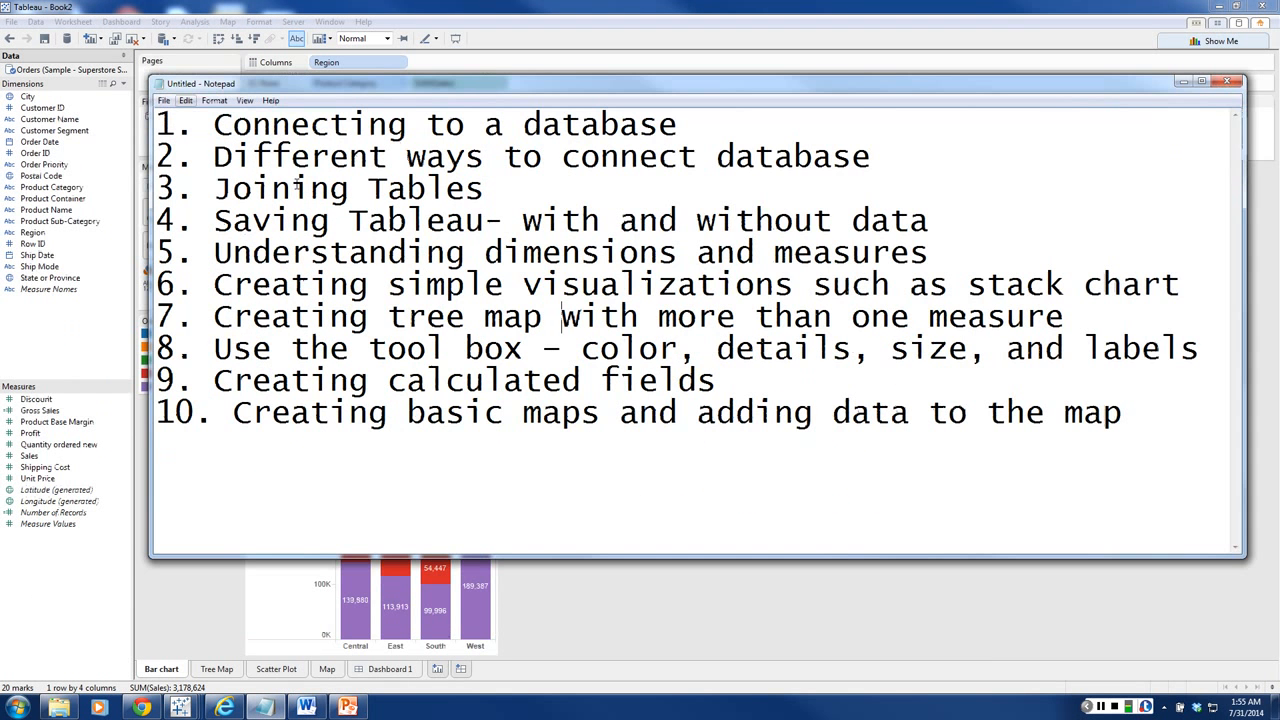
pyautogui.click(562, 317)
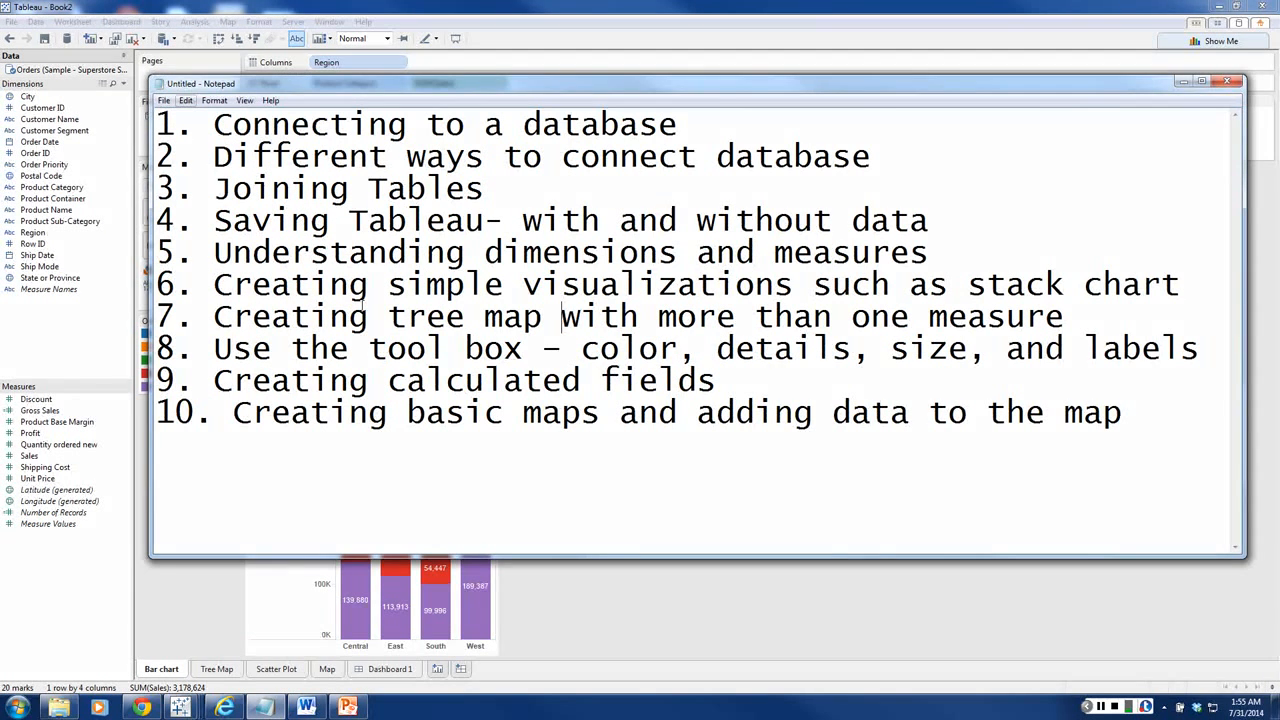